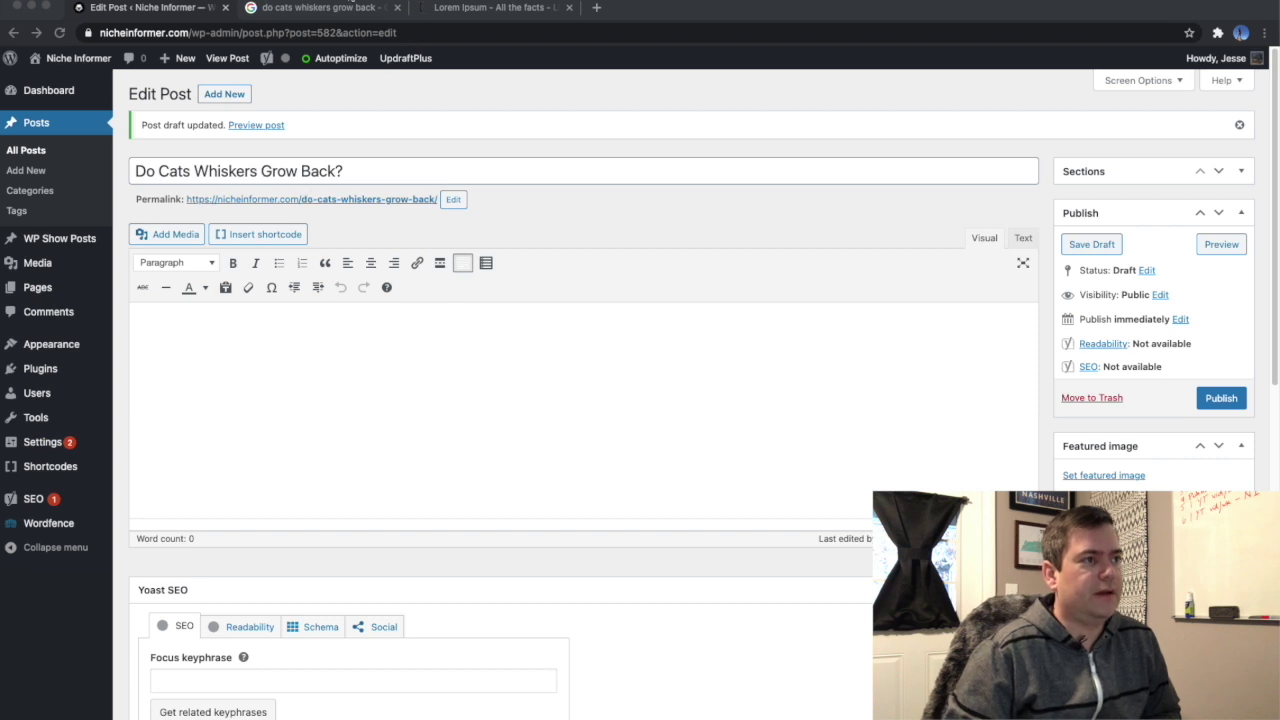
Switch to the Google results and search for "allintitle:do cats whiskers grow back".
click(336, 8)
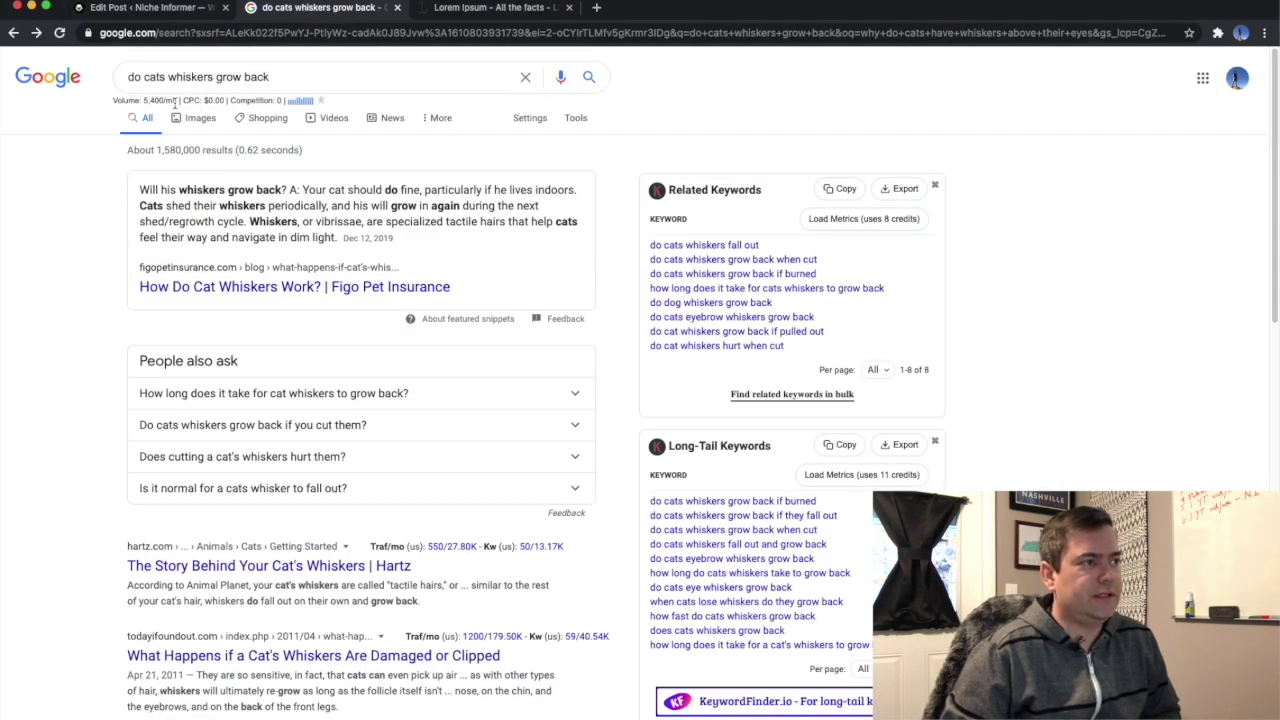
click(283, 78)
click(70, 122)
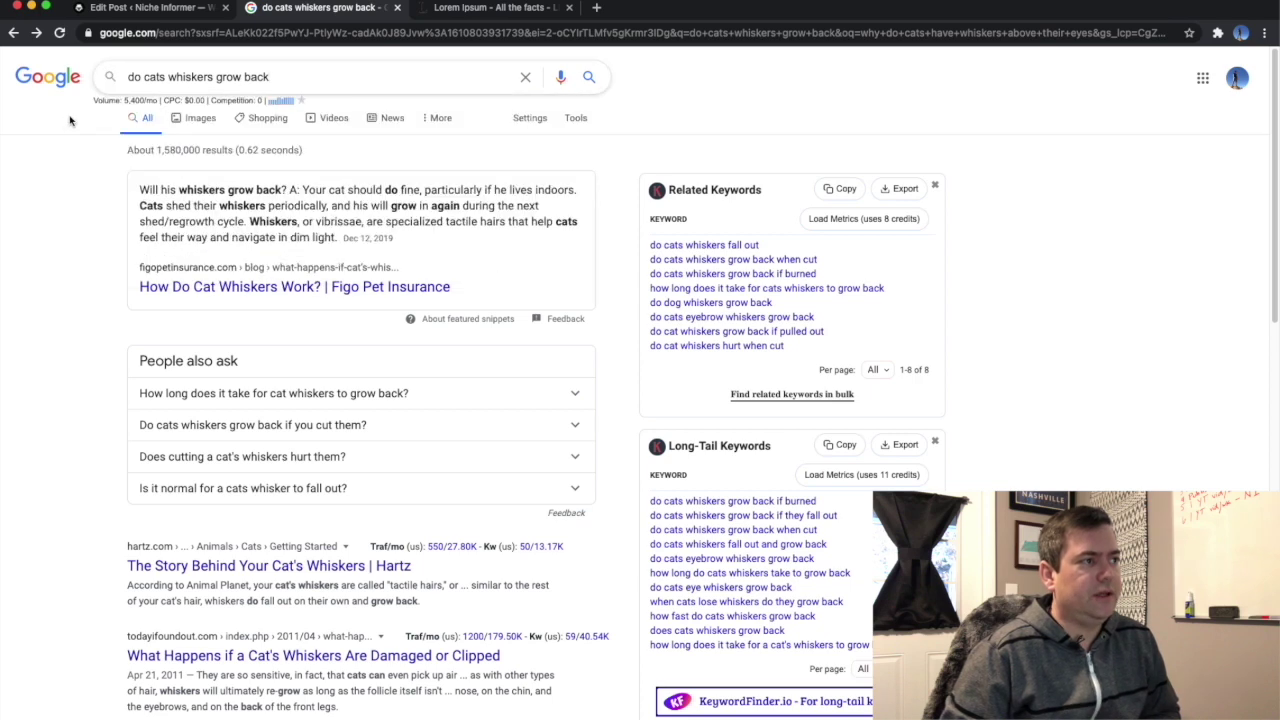
click(129, 77)
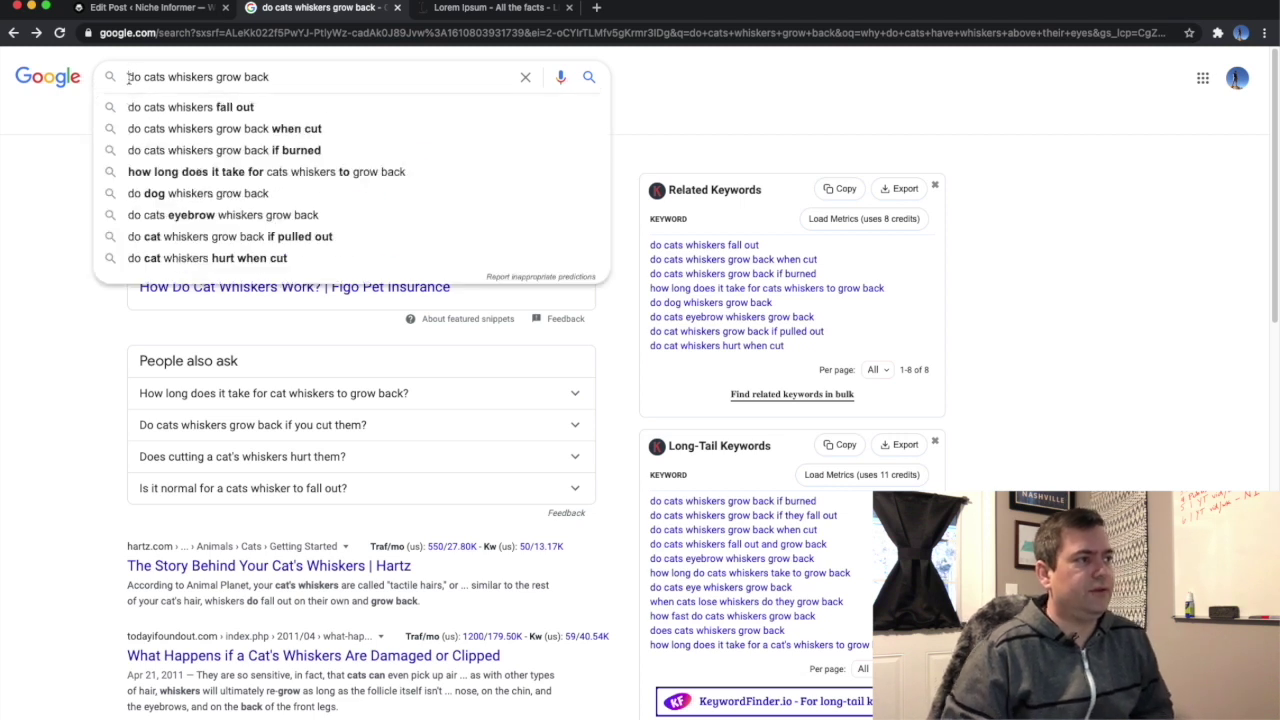
text(allintitle:)
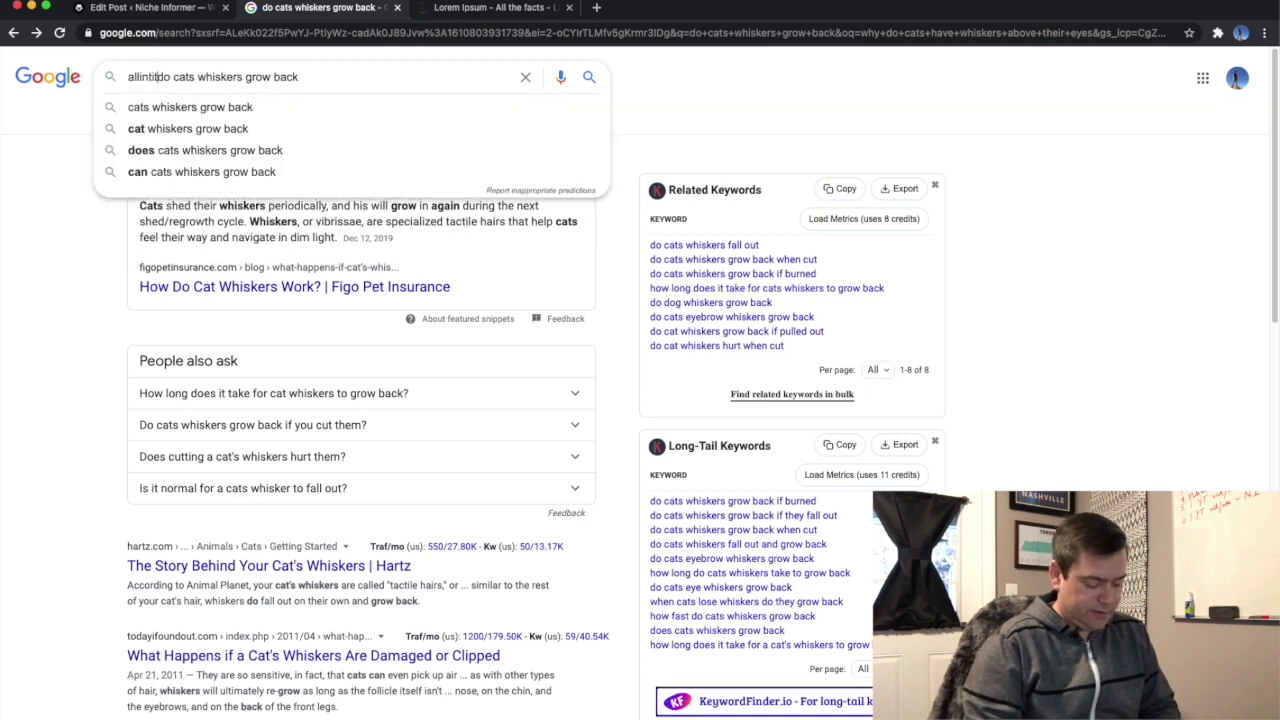
key(Return)
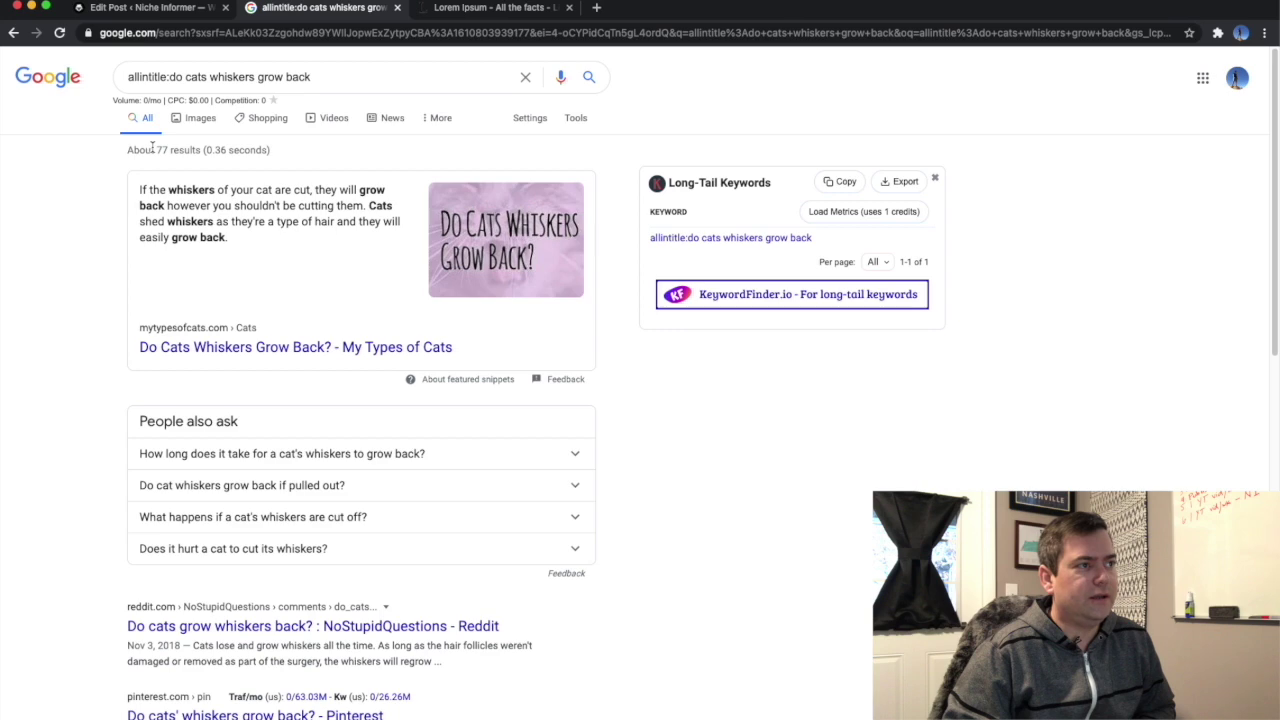
Return to the plain "do cats whiskers grow back" results and review the ranking pages down to the related searches.
click(13, 35)
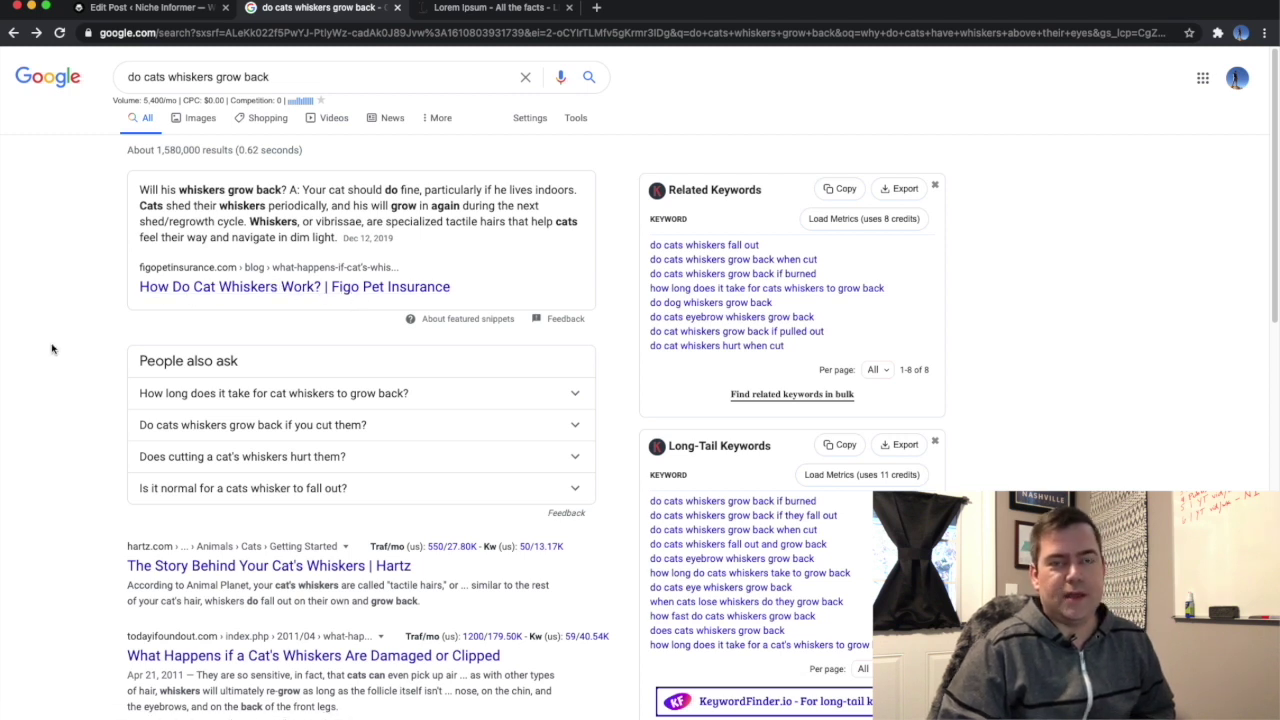
scroll(52, 348, down, 1)
scroll(52, 348, down, 8)
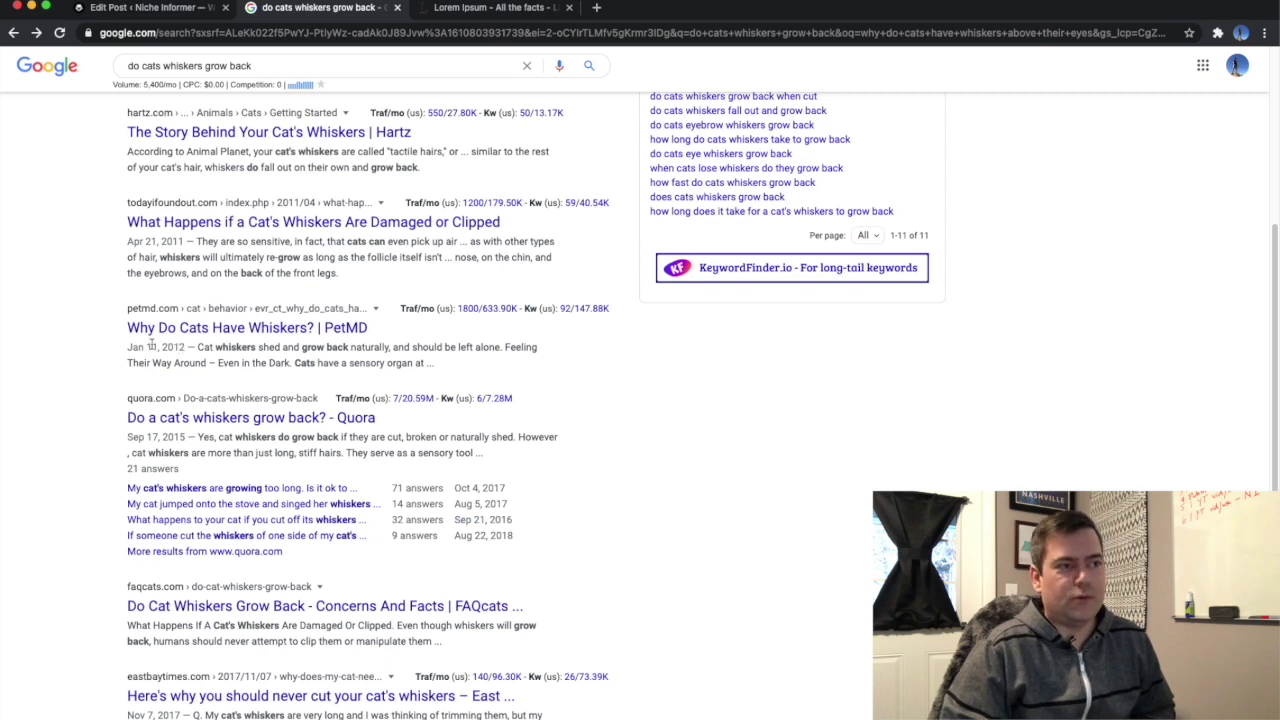
scroll(117, 442, down, 4)
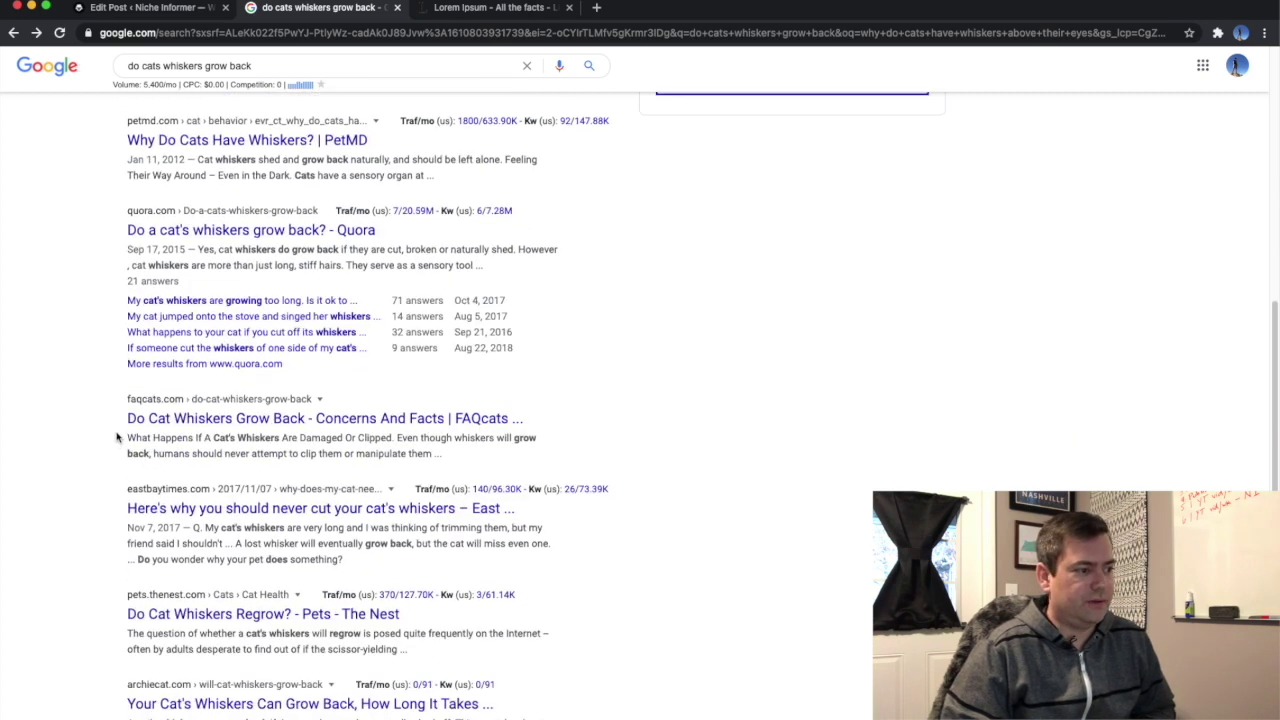
scroll(117, 437, down, 5)
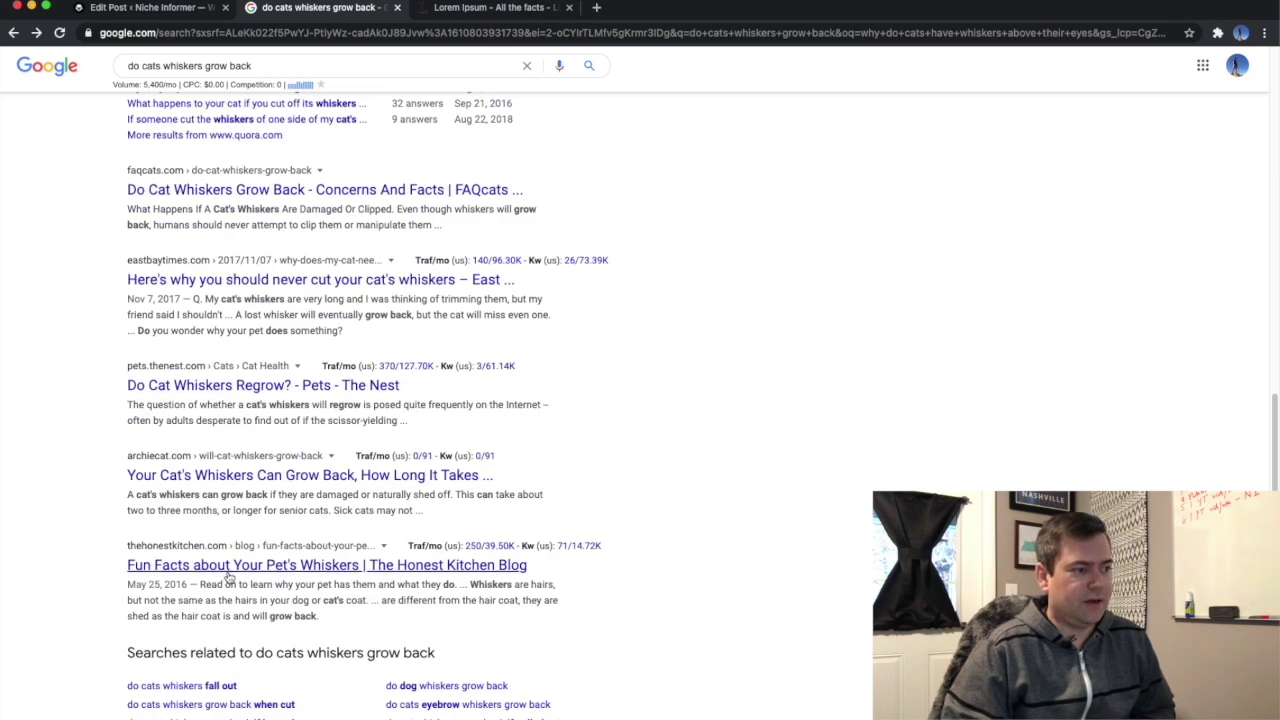
scroll(230, 567, up, 15)
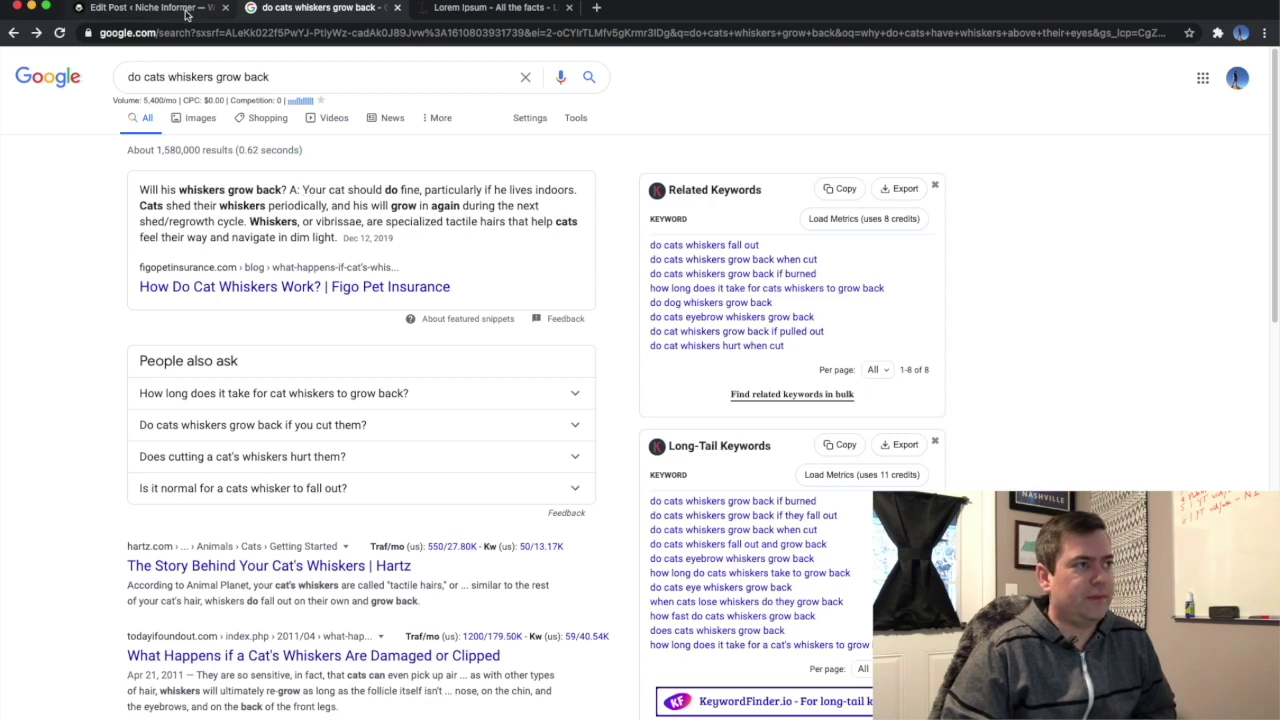
Go back to the WordPress post draft and look over its title, empty body and SEO section, placing the cursor in the body.
click(150, 7)
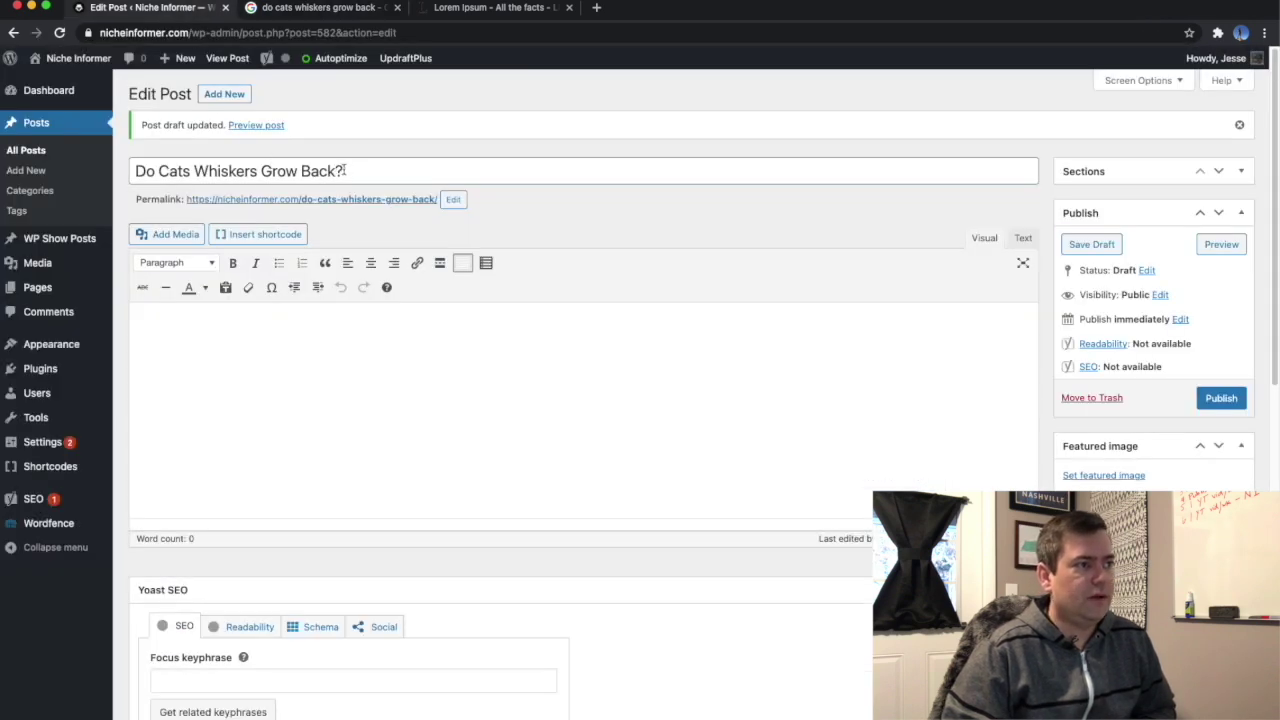
drag(345, 171, 222, 174)
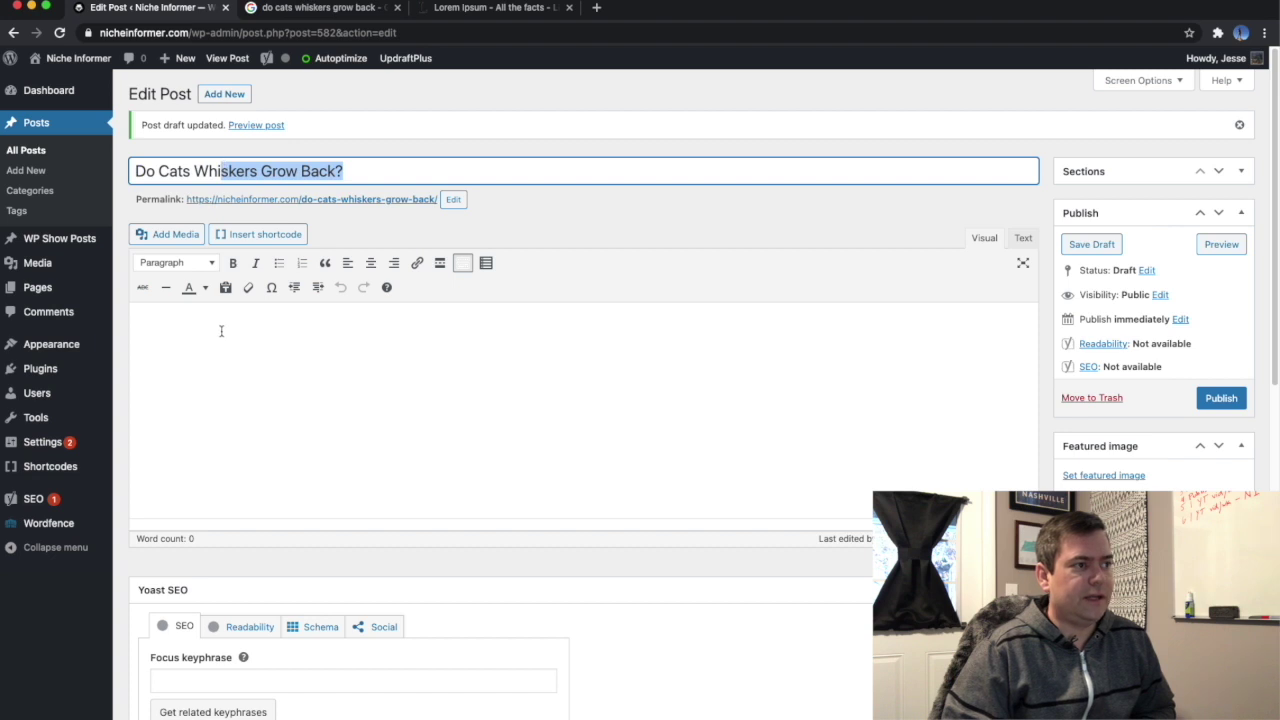
click(221, 331)
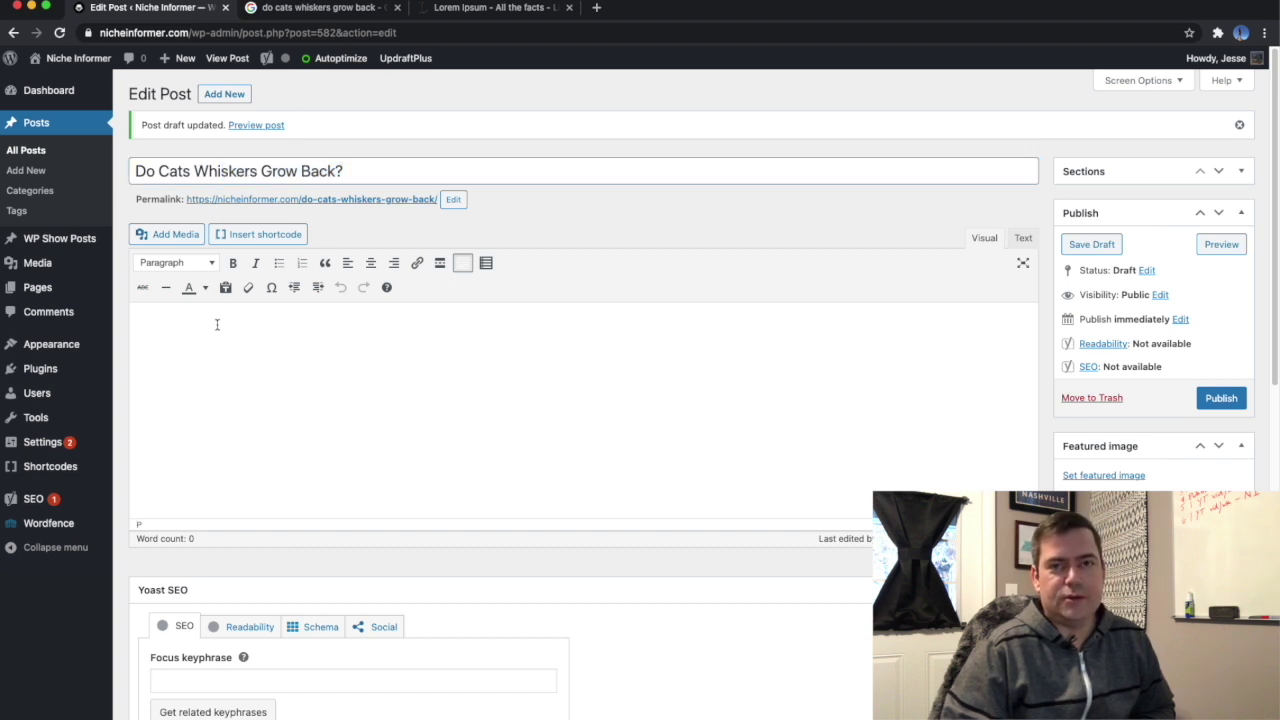
scroll(228, 332, down, 1)
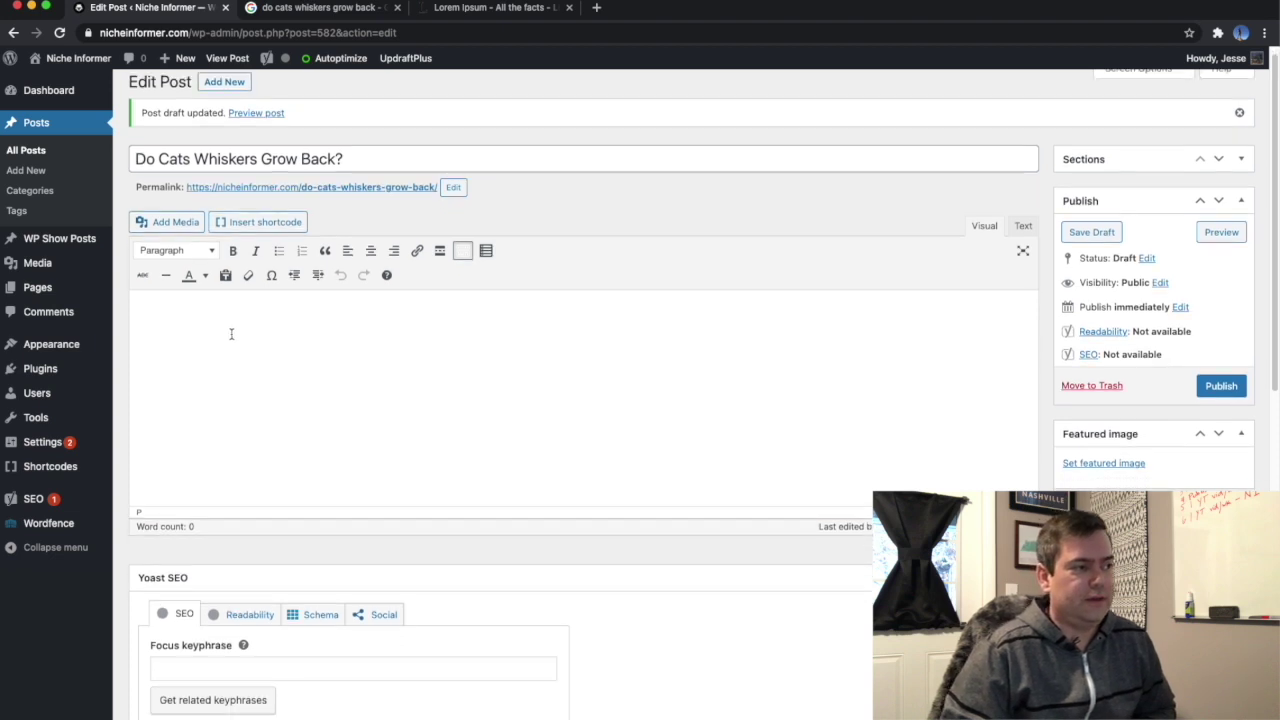
scroll(231, 334, down, 3)
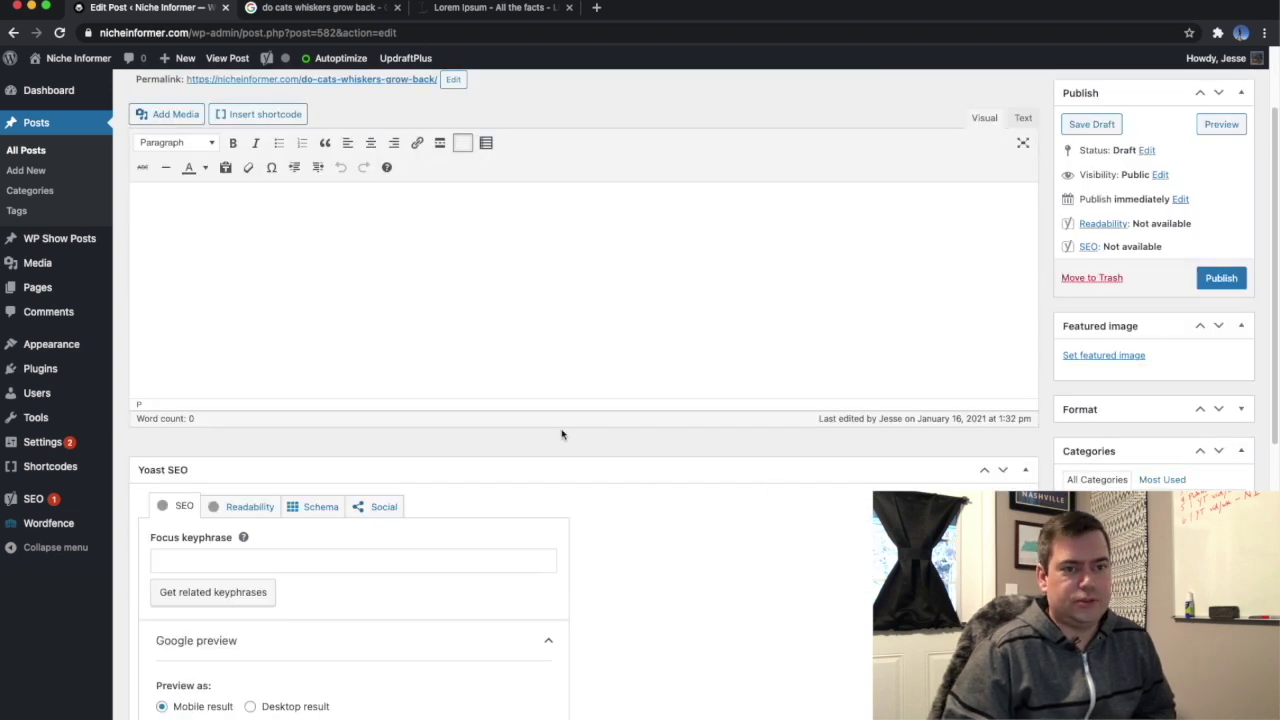
scroll(545, 437, up, 3)
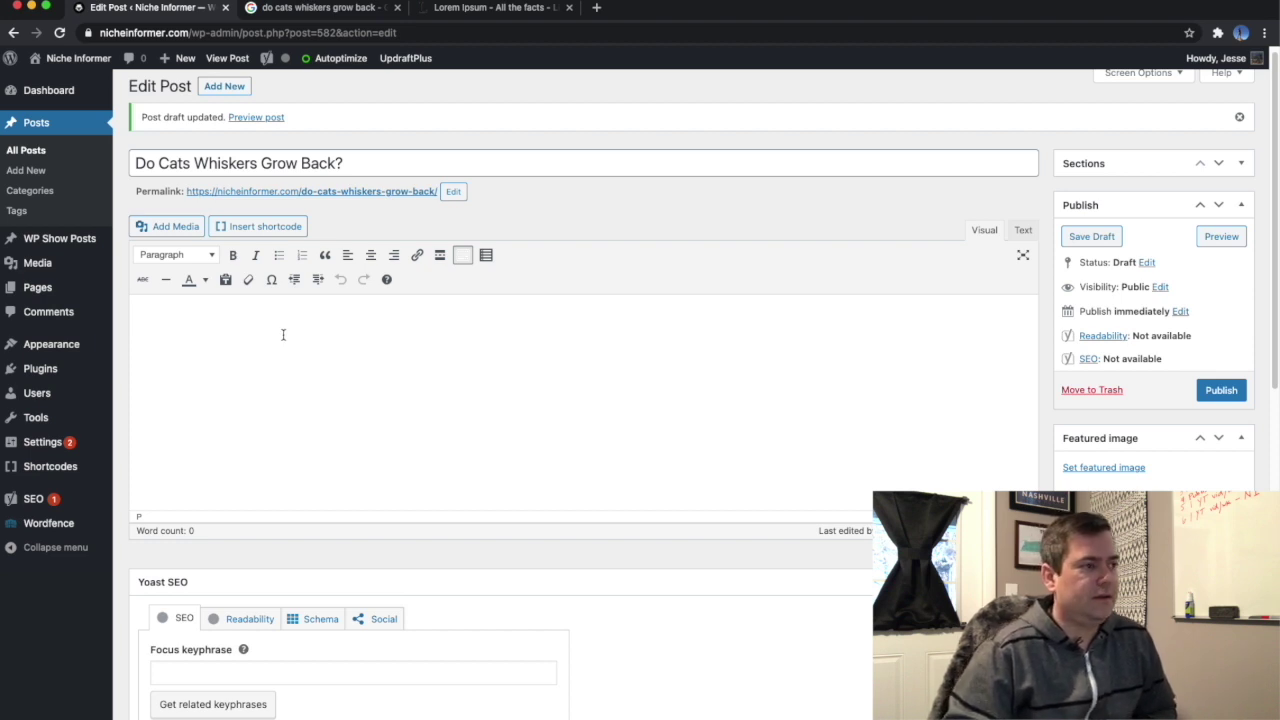
Write the placeholder line "intro section 100 words - contains primary keyword" in the post body.
text(intro )
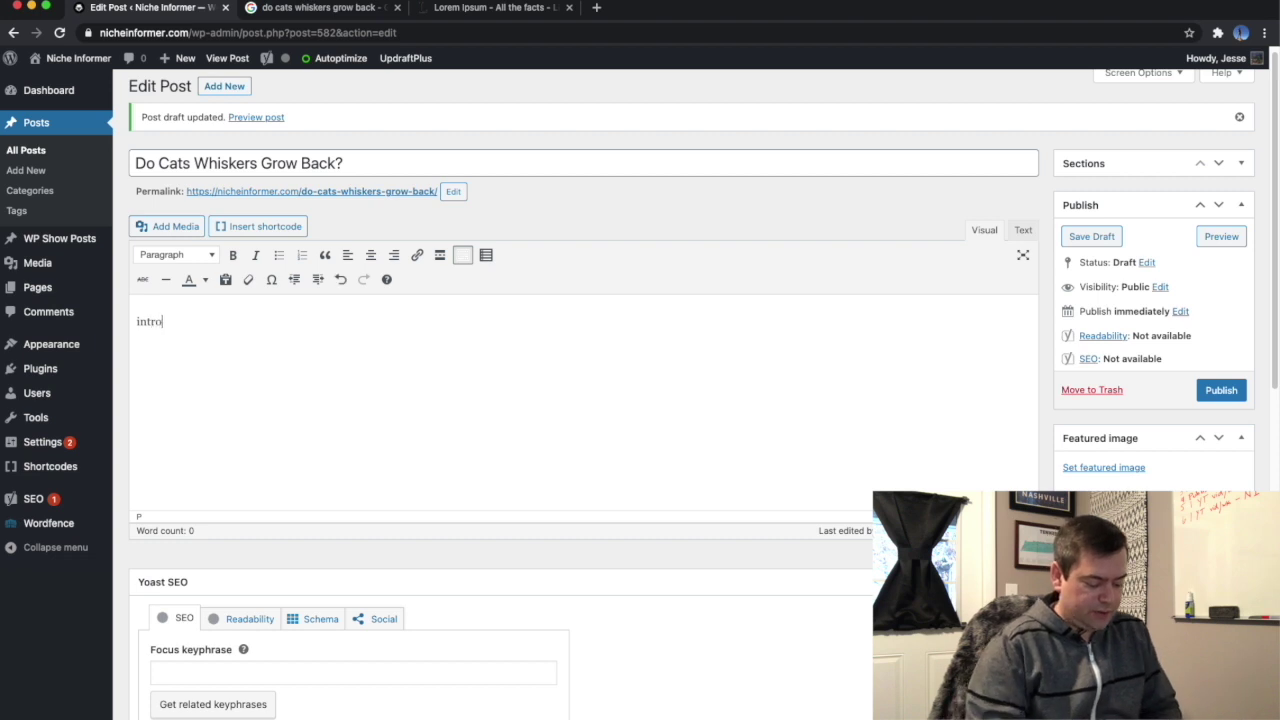
text(- sect)
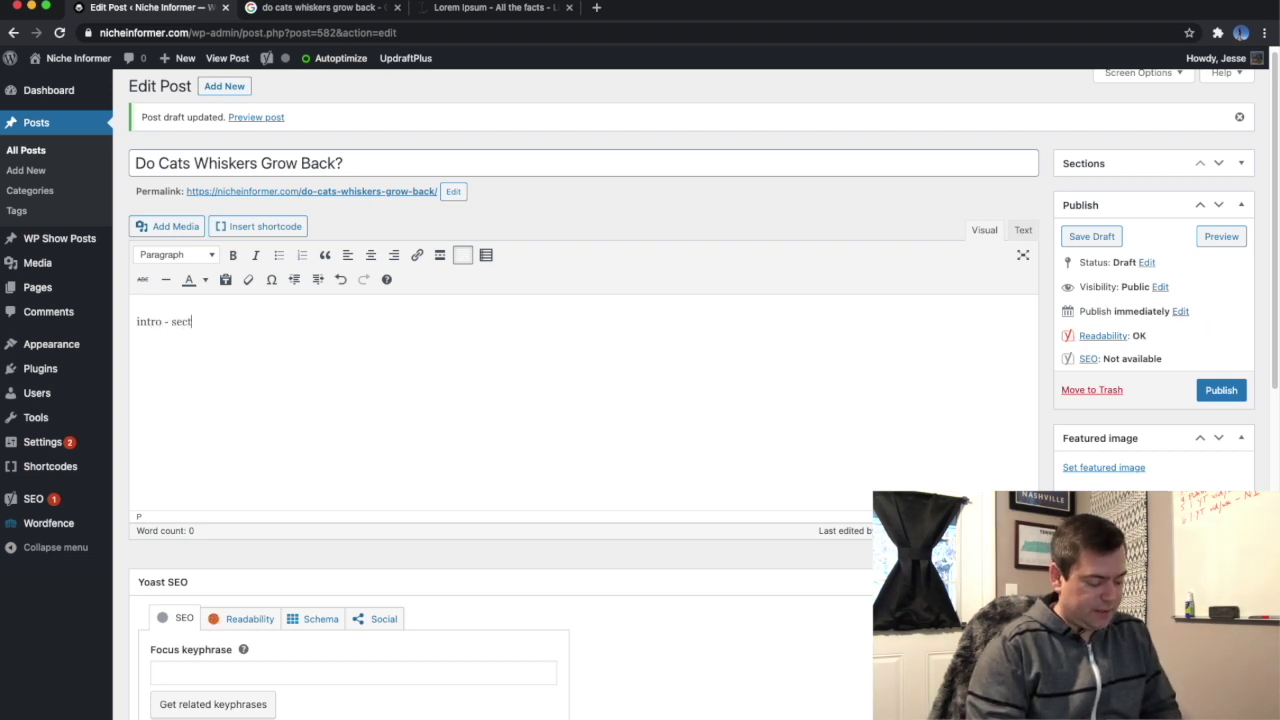
key(BackSpace)
key(BackSpace)
key(BackSpace)
key(BackSpace)
text(section)
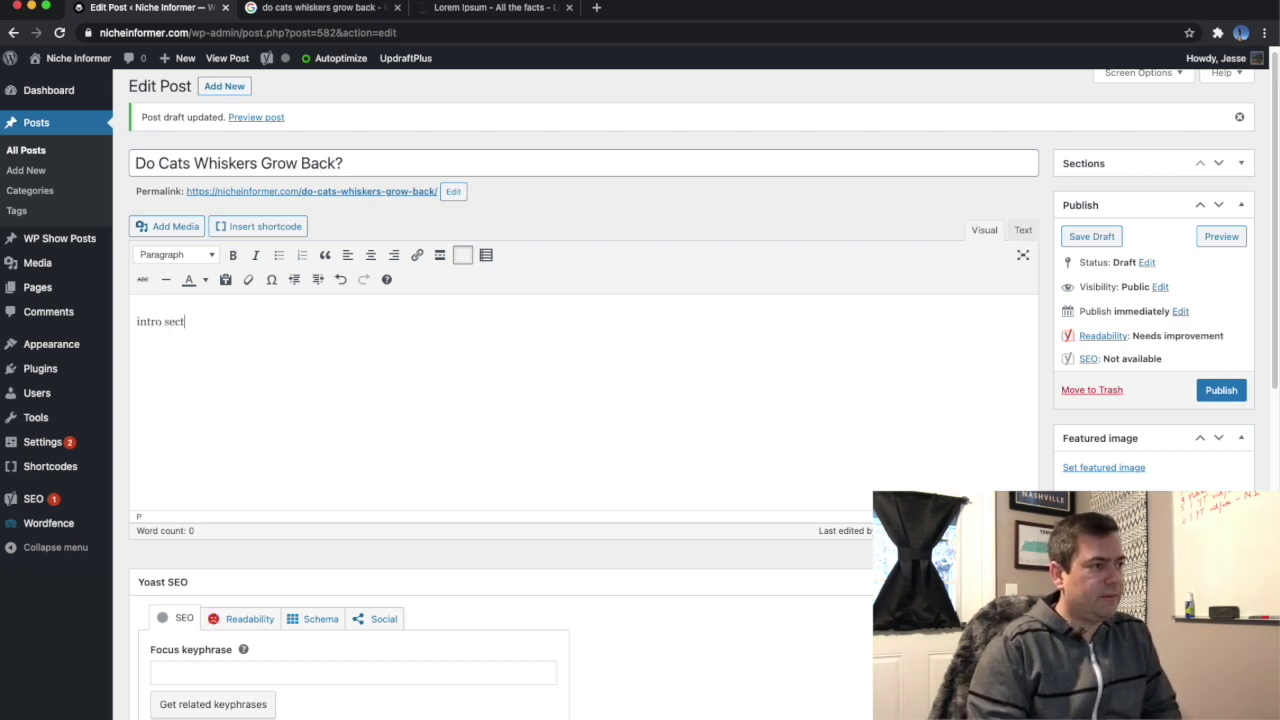
text( 100)
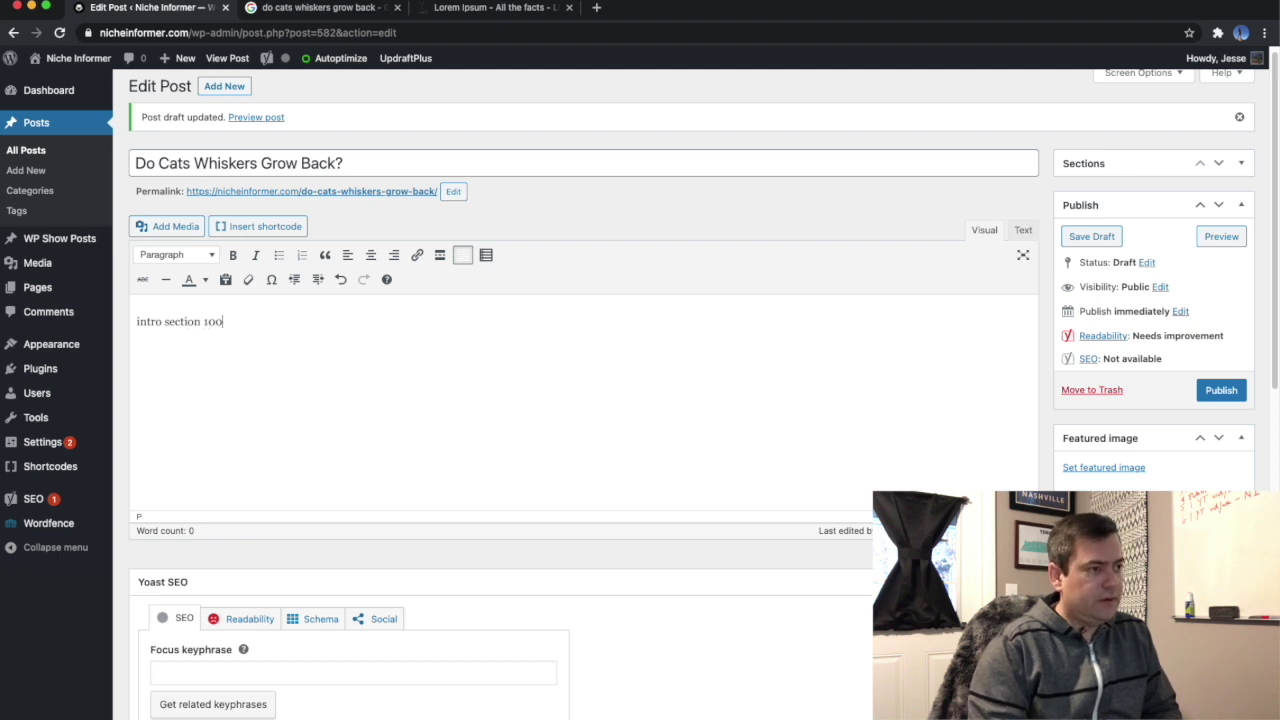
text( words - co)
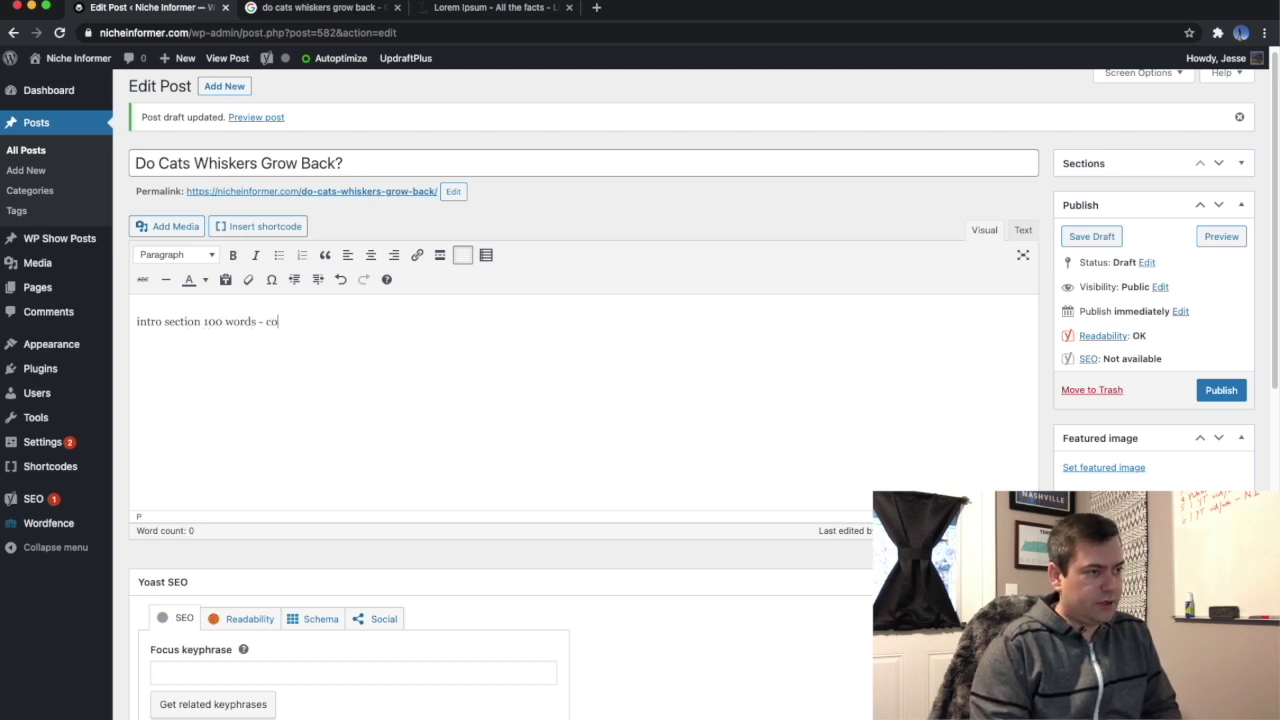
text(ntains )
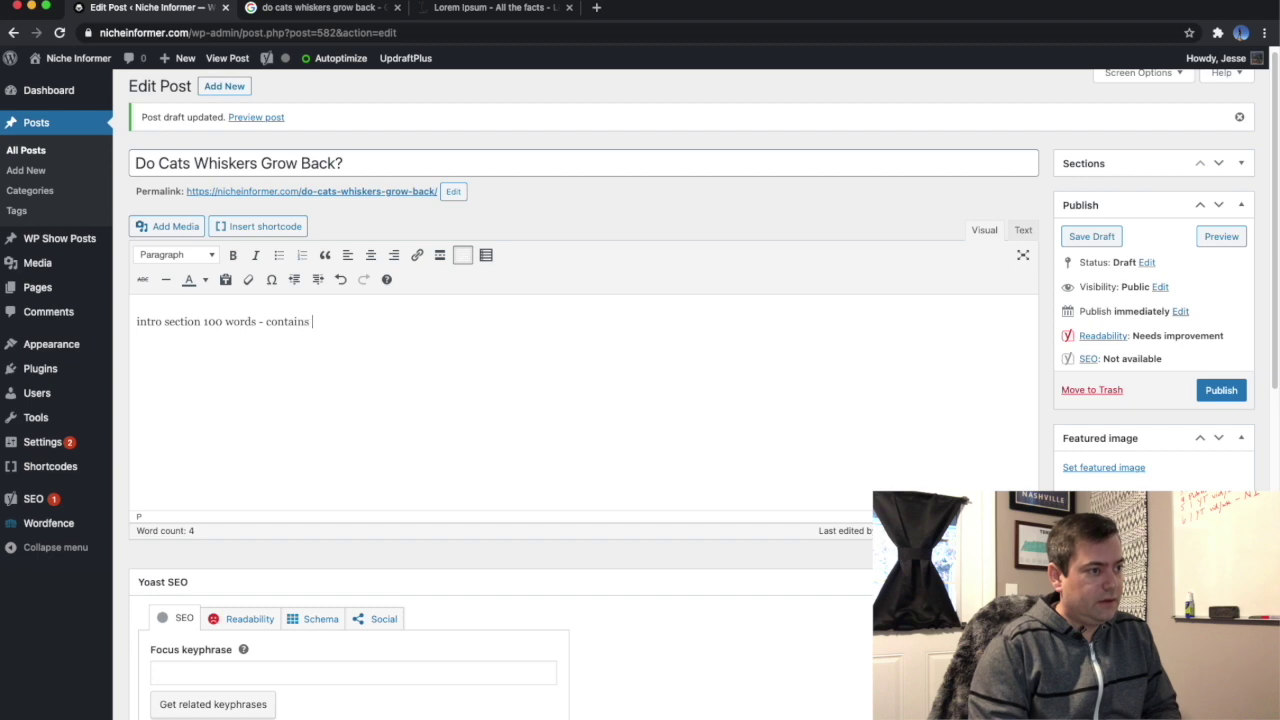
text(primary)
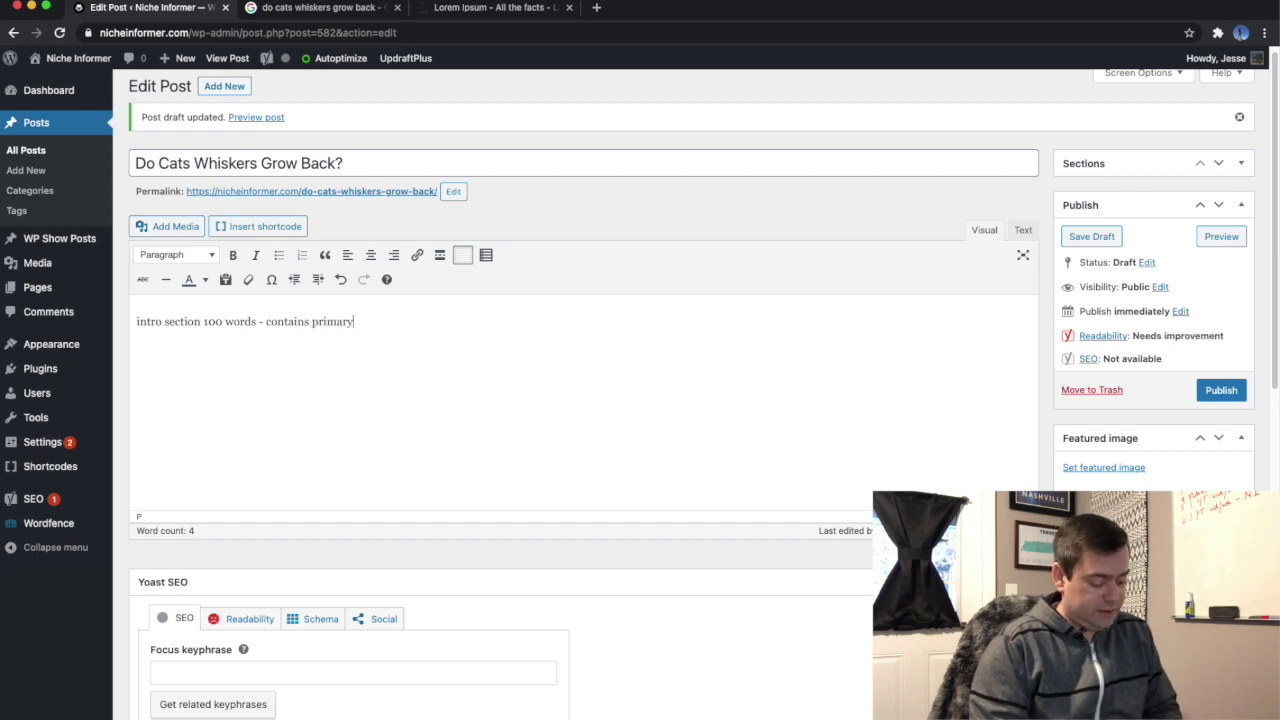
text( keyword)
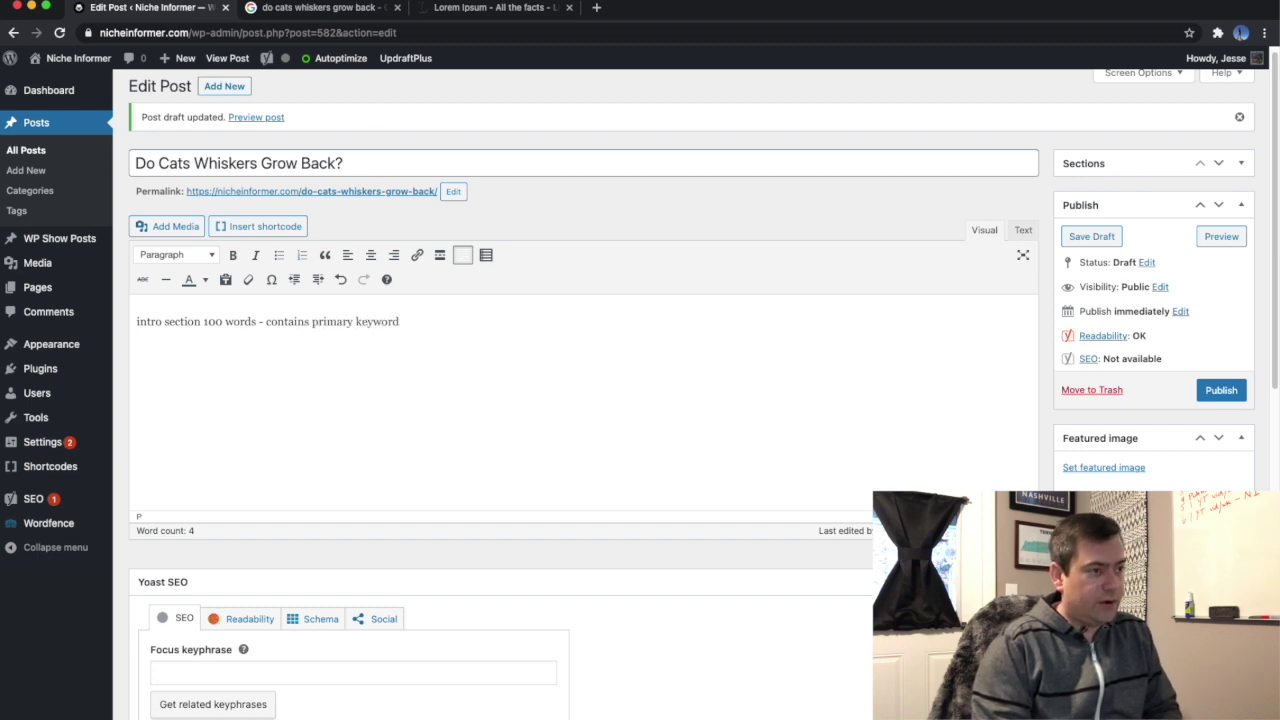
Copy the "What is Lorem Ipsum?" paragraph from lipsum.com and replace the placeholder line in the post body with it.
click(453, 6)
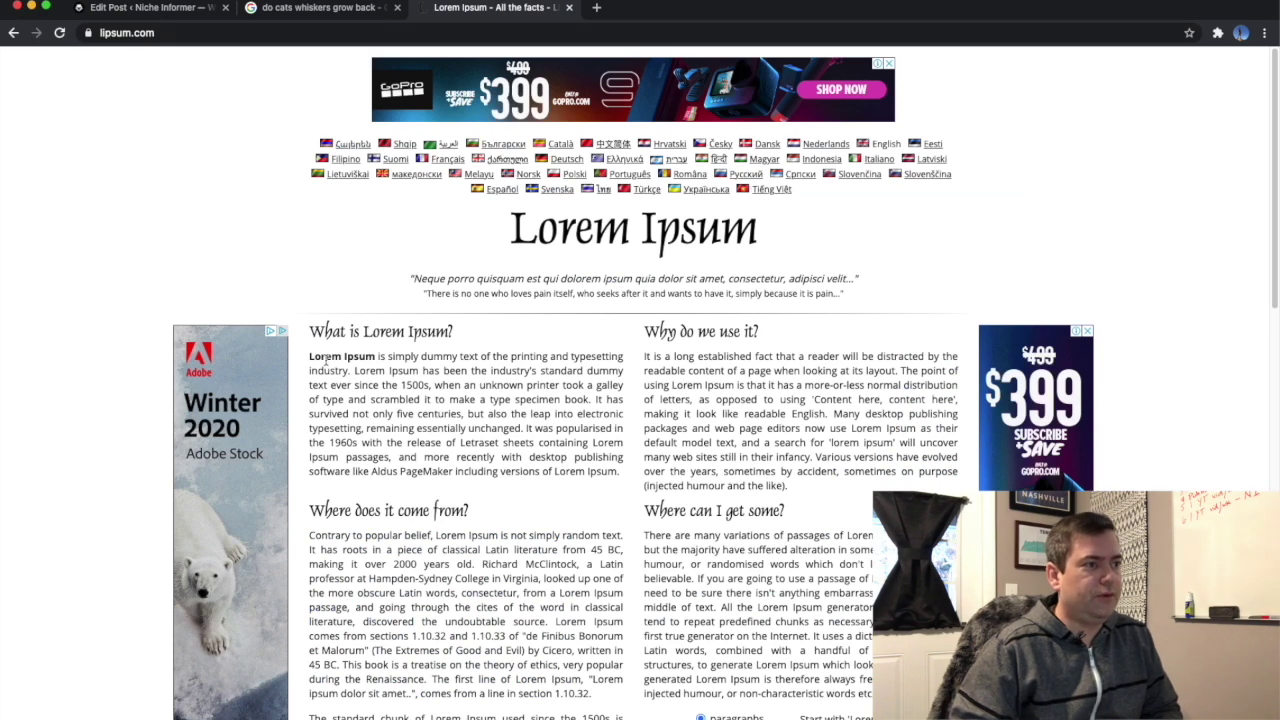
drag(309, 356, 622, 480)
key(cmd+c)
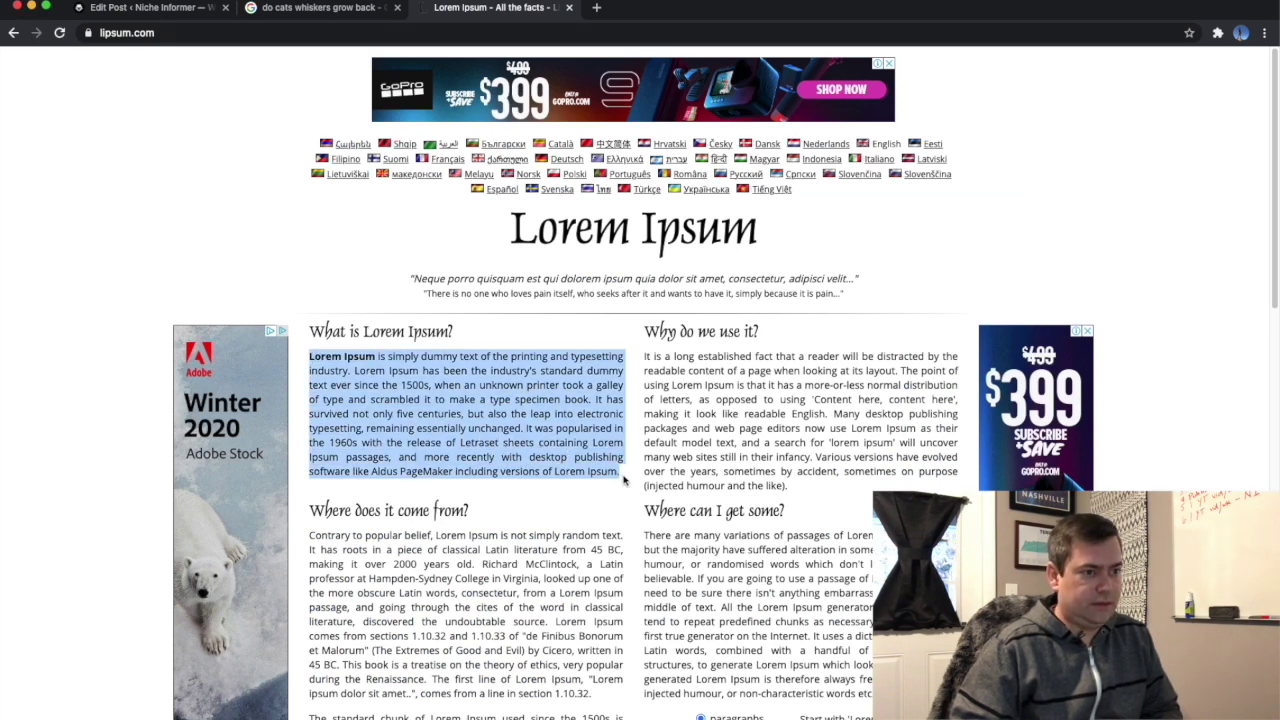
click(330, 8)
click(150, 7)
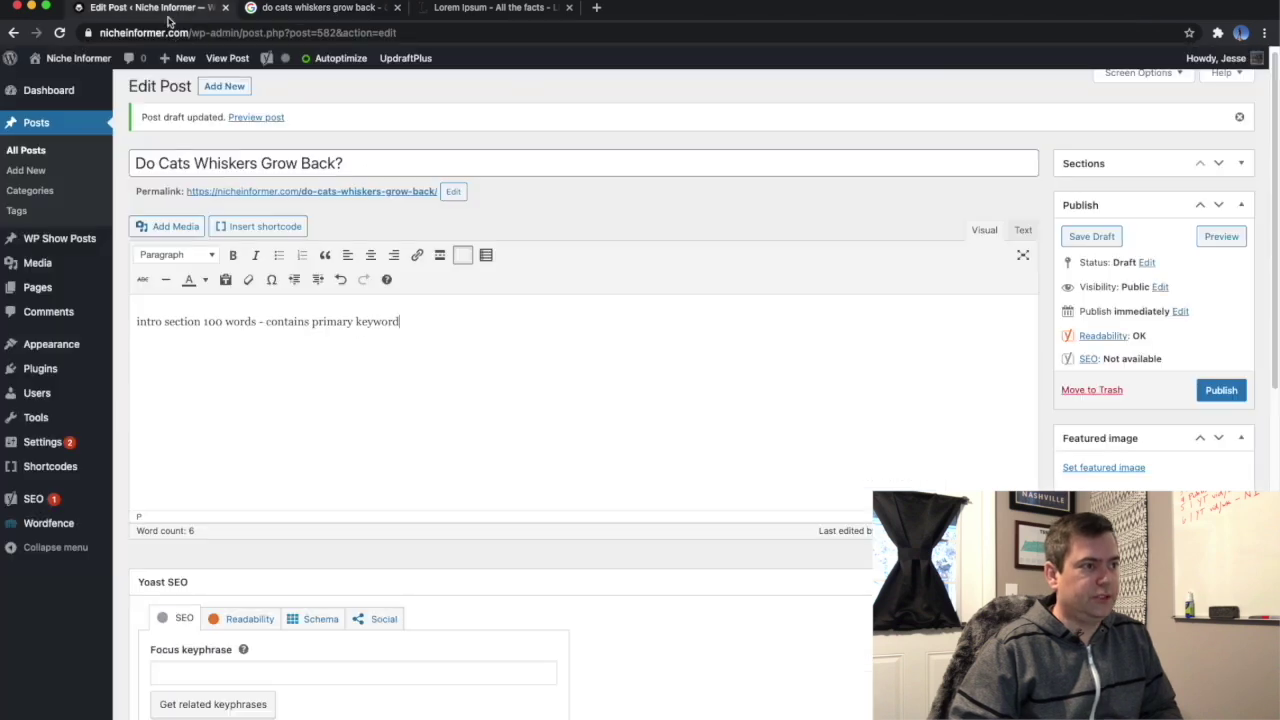
triple_click(213, 323)
key(cmd+v)
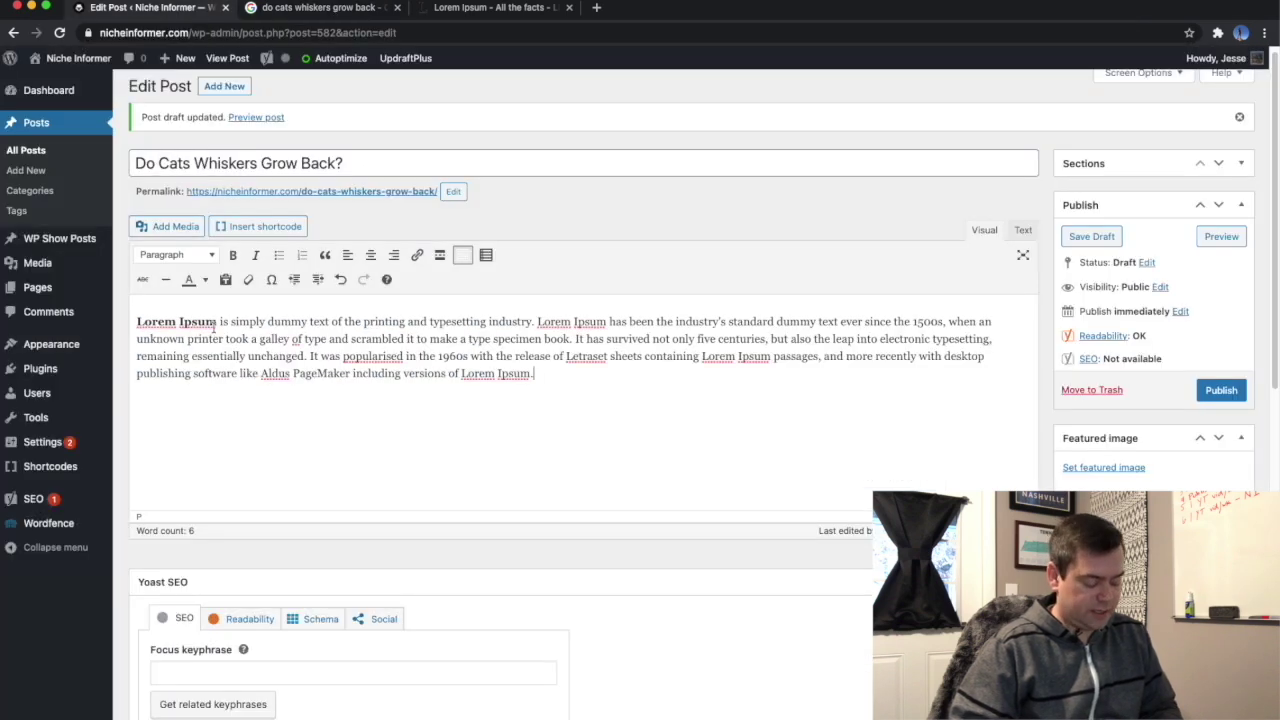
Count the words of the whole pasted paragraph with Word Counter Plus.
triple_click(381, 356)
right_click(381, 352)
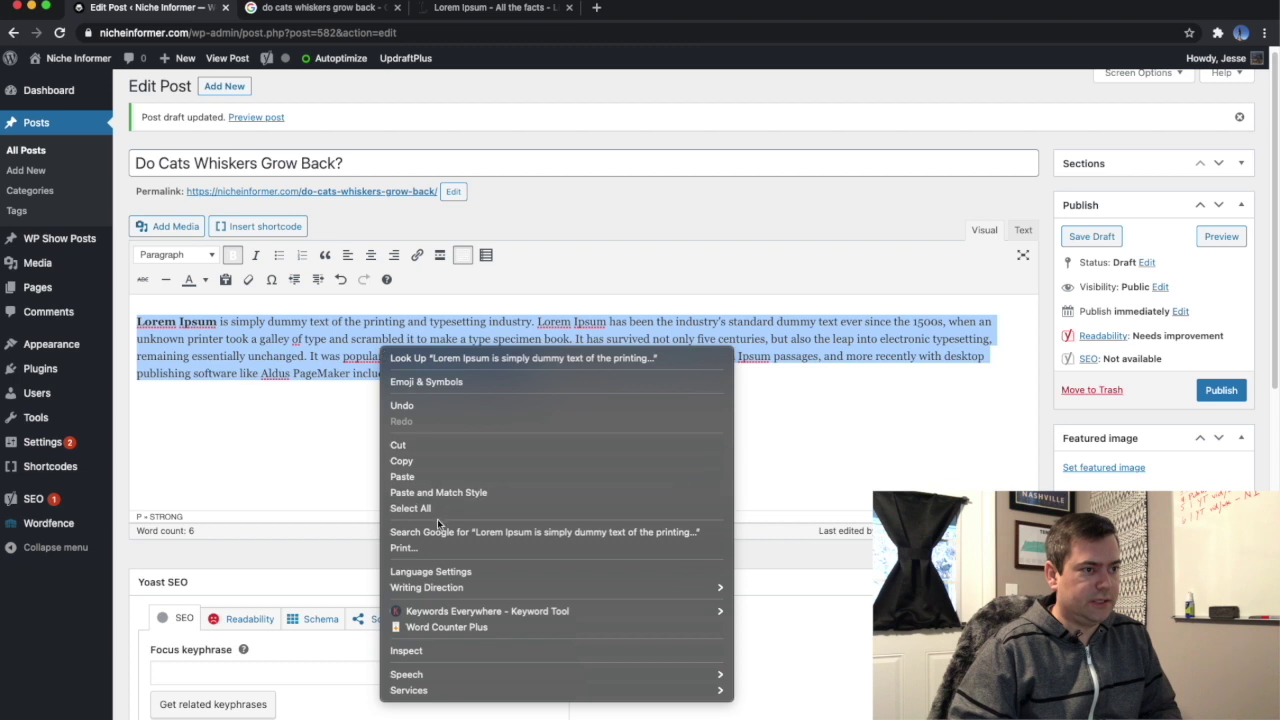
click(451, 630)
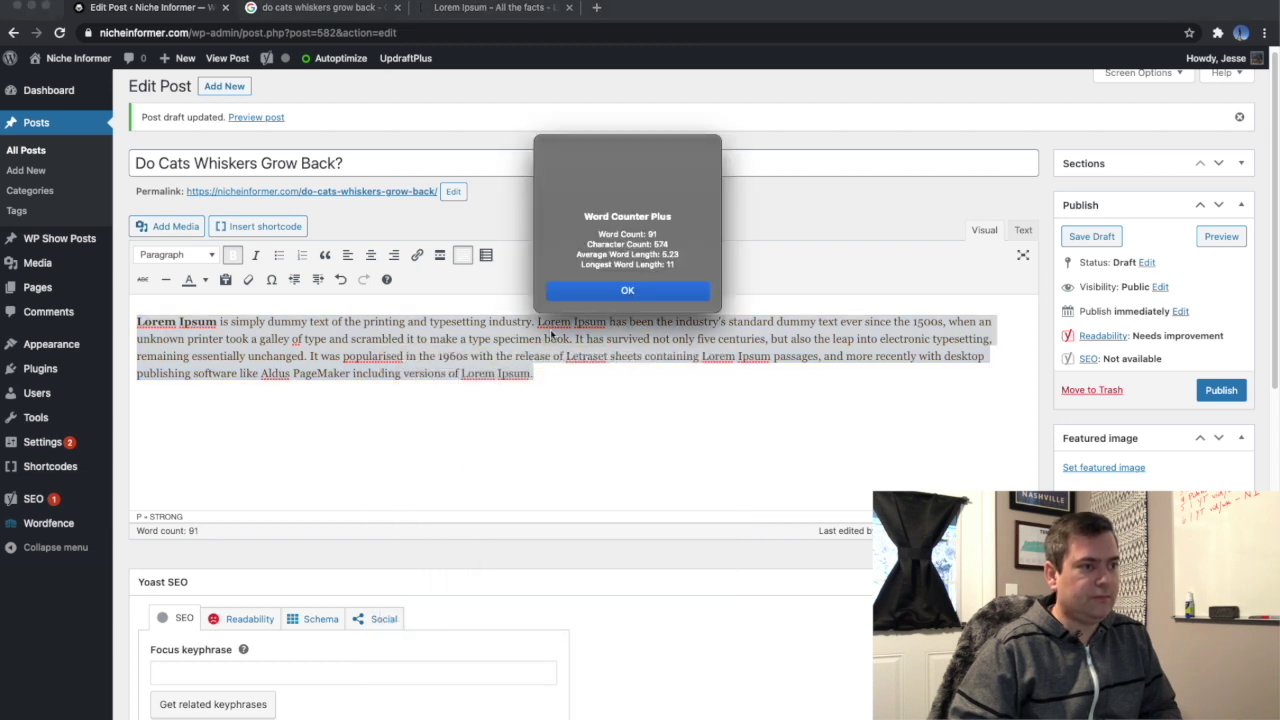
click(607, 291)
click(326, 358)
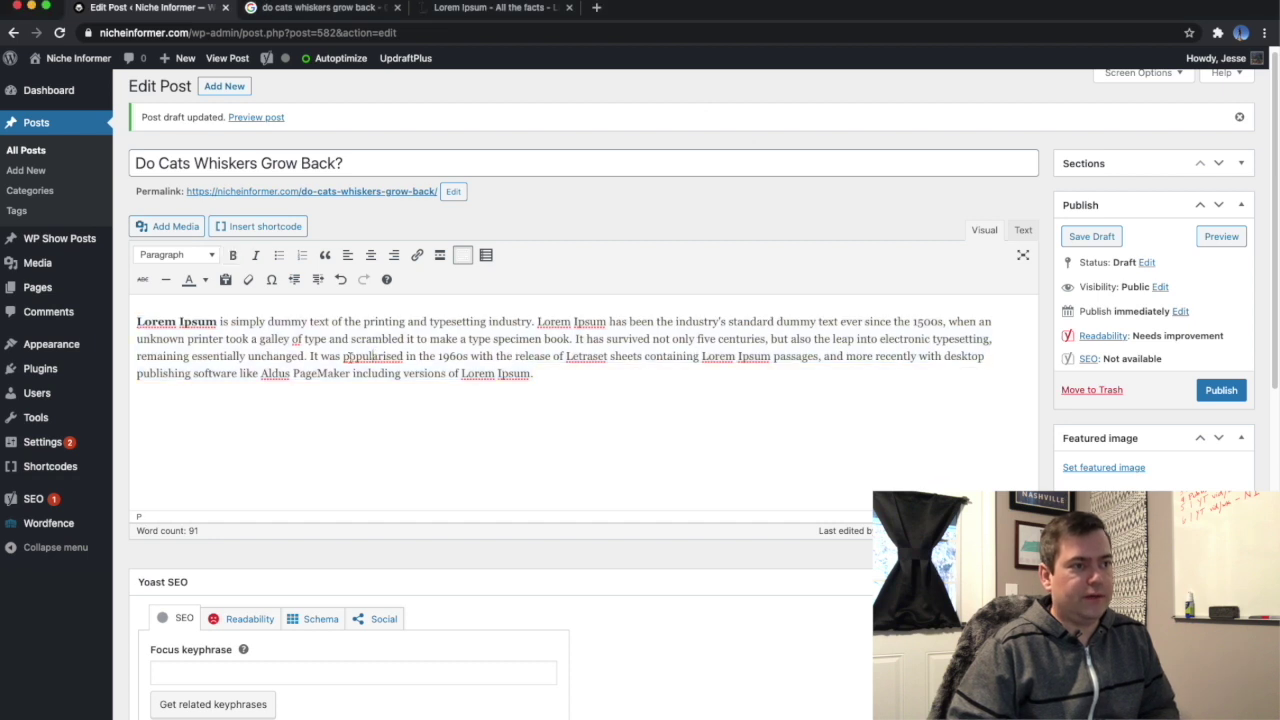
Replace "popularised in the 1960s" in the intro paragraph with the primary keyword "do cats whiskers grow back".
drag(342, 356, 470, 357)
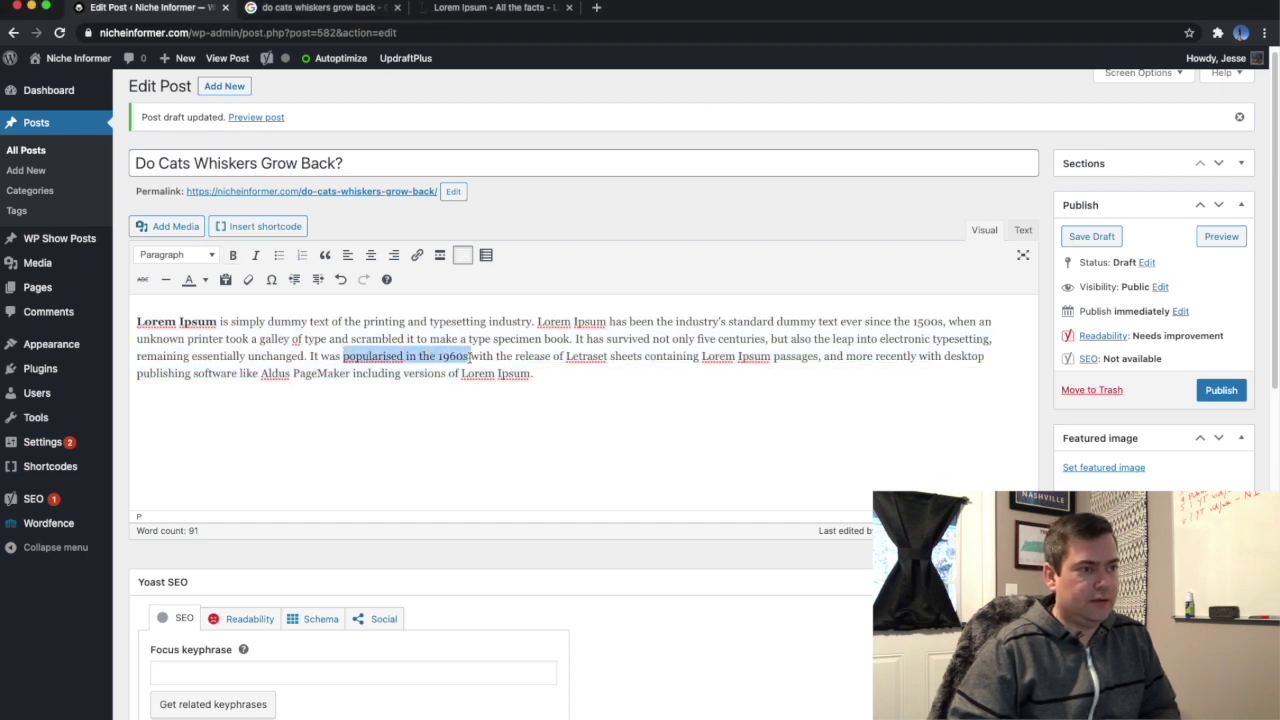
text(do cats)
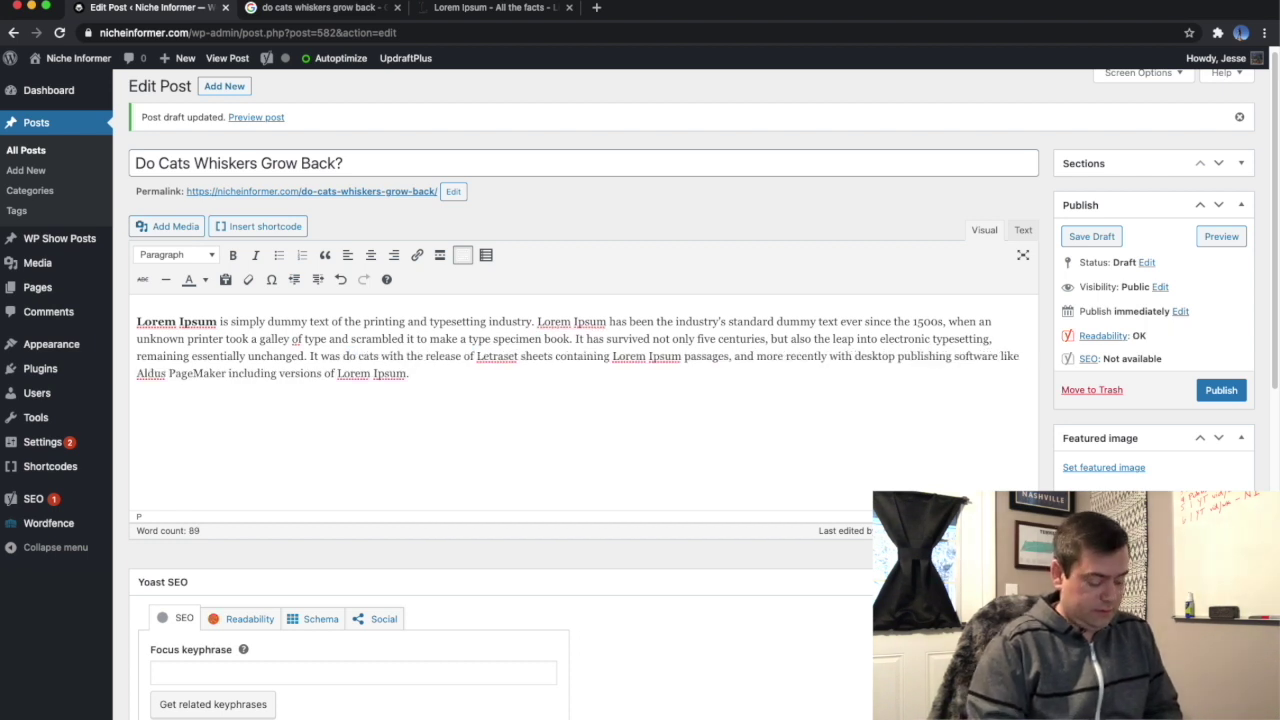
text( whisker)
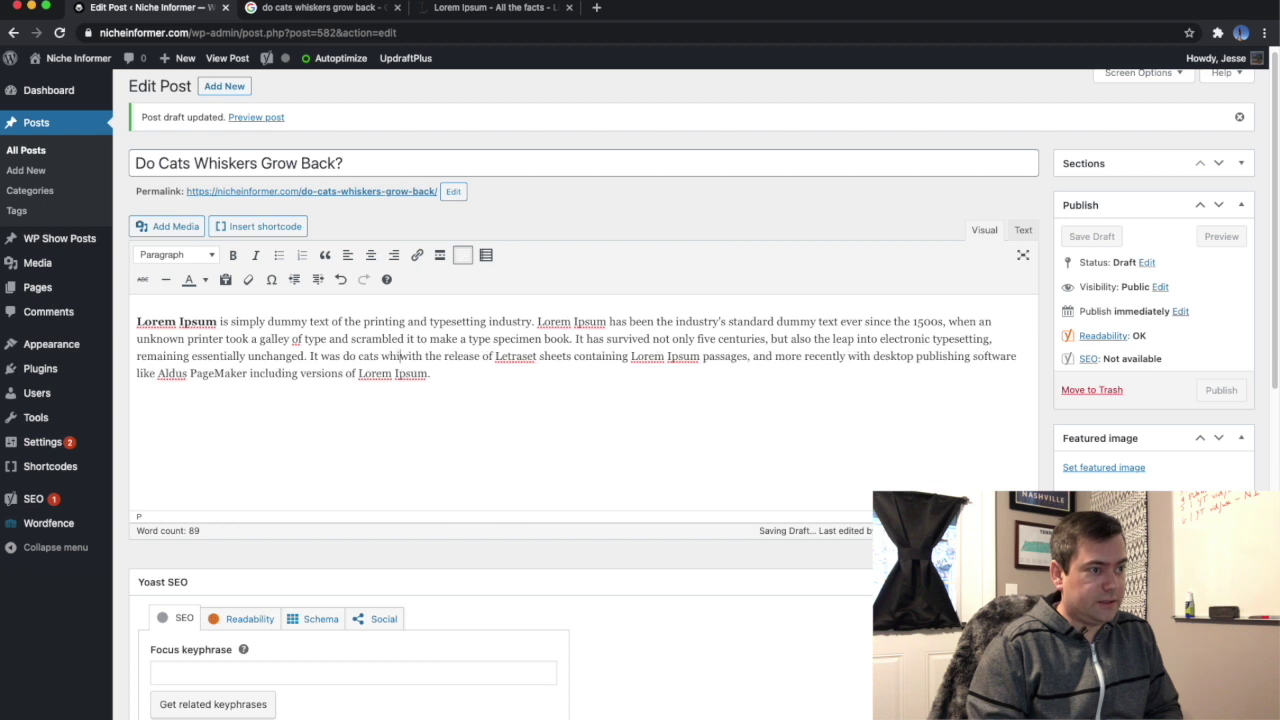
text(s grow )
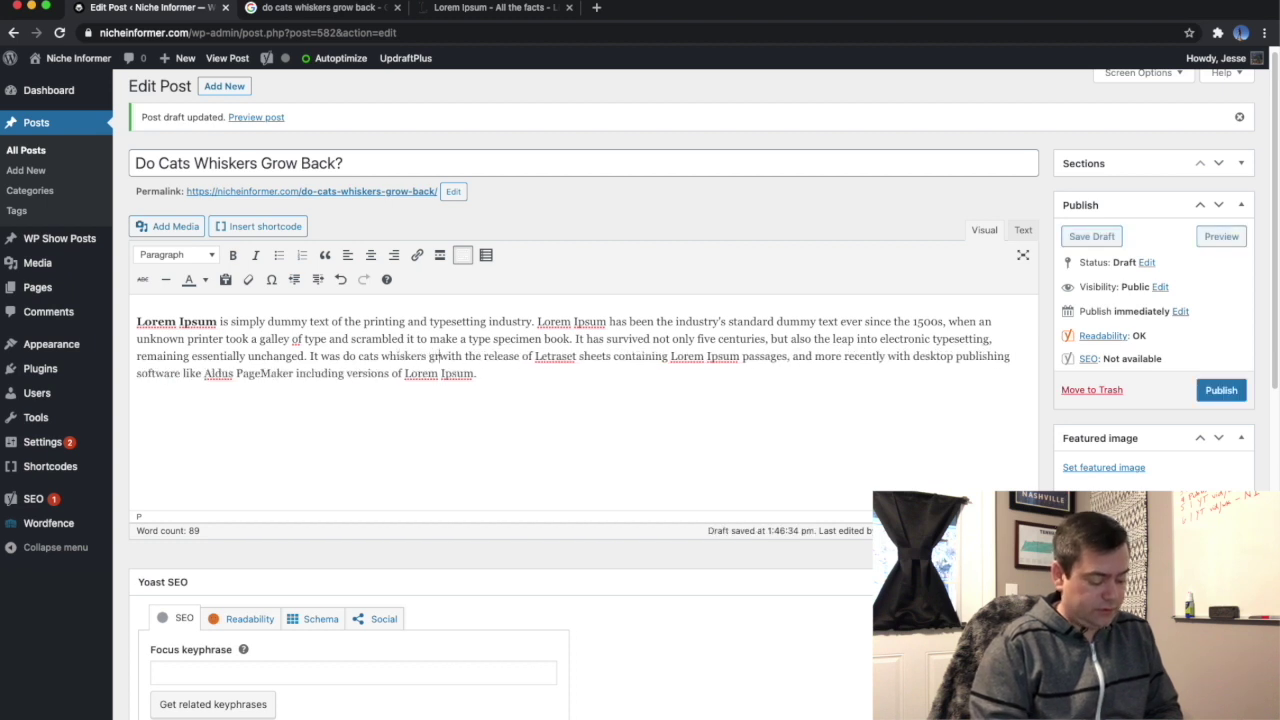
text(back)
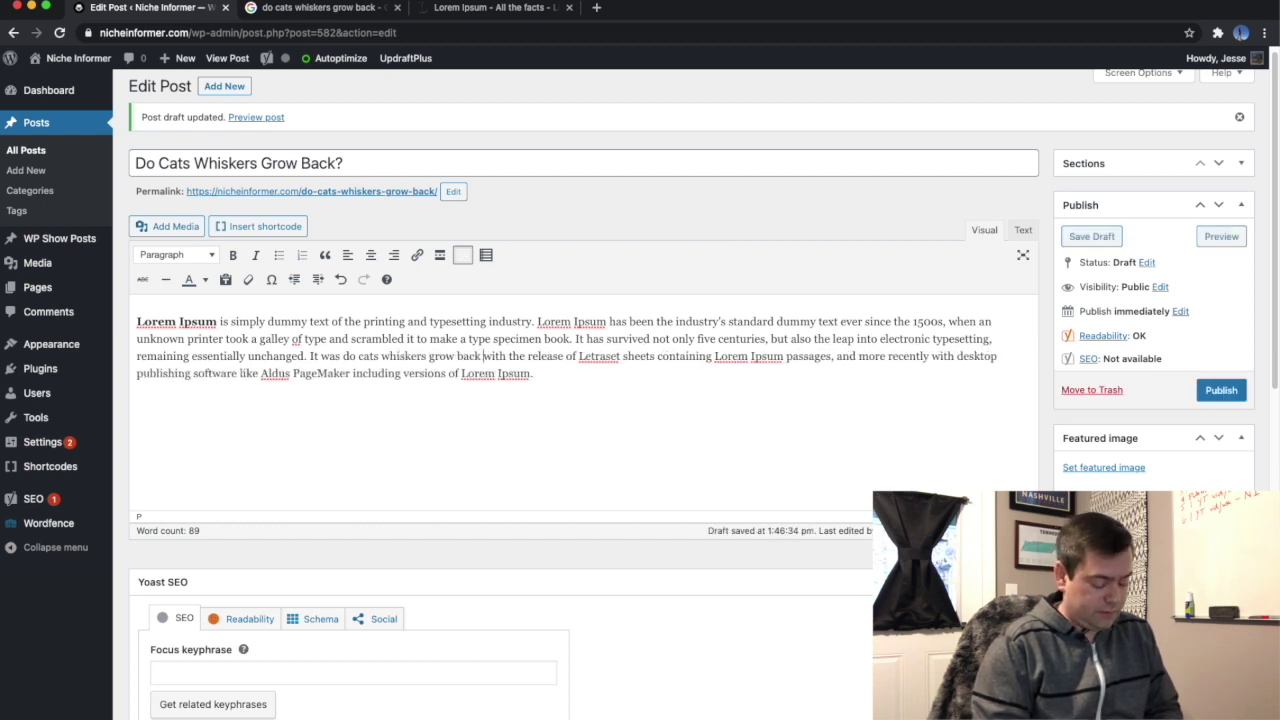
Make the keyword phrase "do cats whiskers grow back" bold in the intro paragraph.
key(alt+Left)
key(alt+Left)
key(alt+Left)
key(alt+Left)
key(alt+Left)
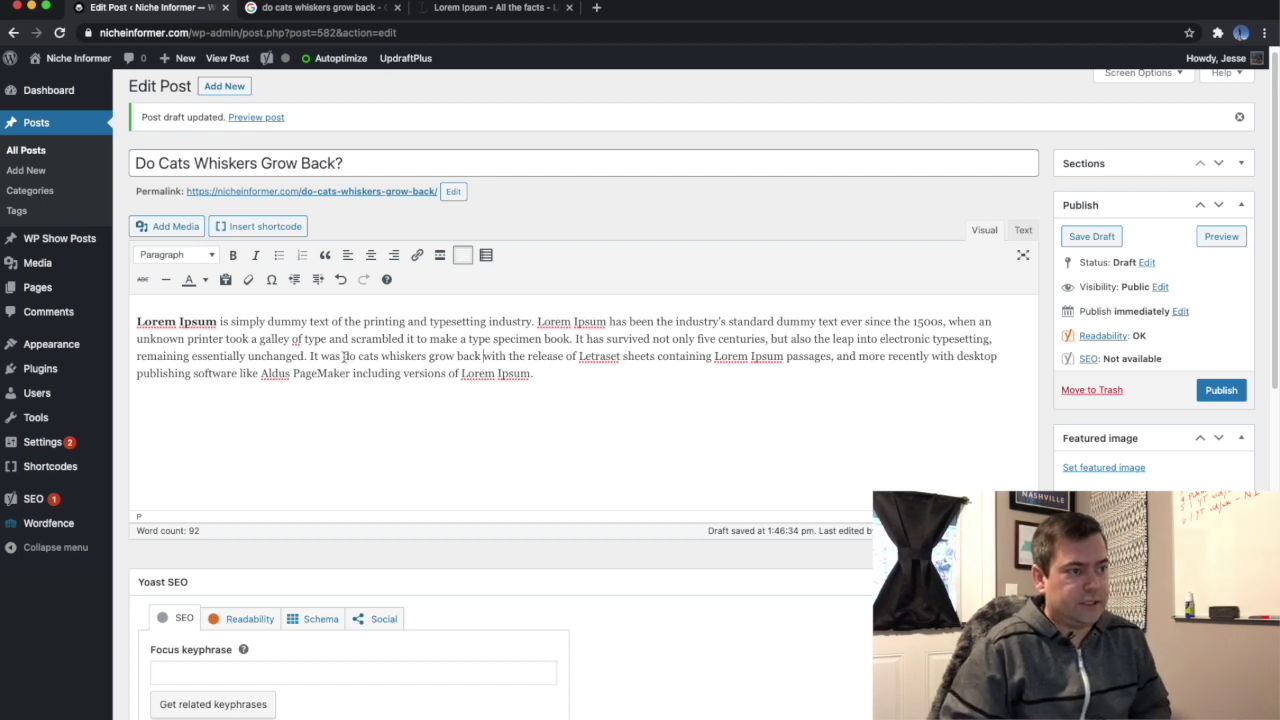
key(shift+alt+Right)
key(shift+alt+Right)
key(shift+alt+Right)
key(shift+alt+Right)
key(shift+alt+Right)
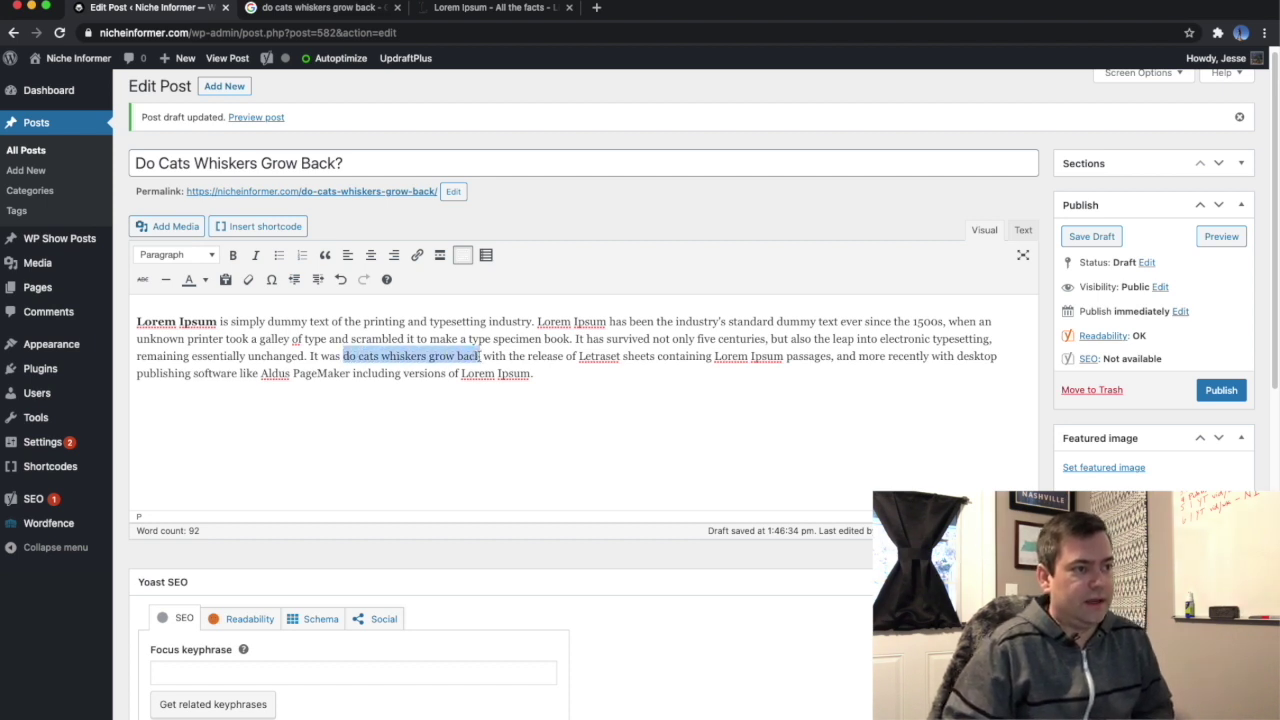
click(232, 254)
Add the Heading 2 "Do cats whiskers grow back?" below the intro paragraph, followed by a new empty paragraph.
click(561, 376)
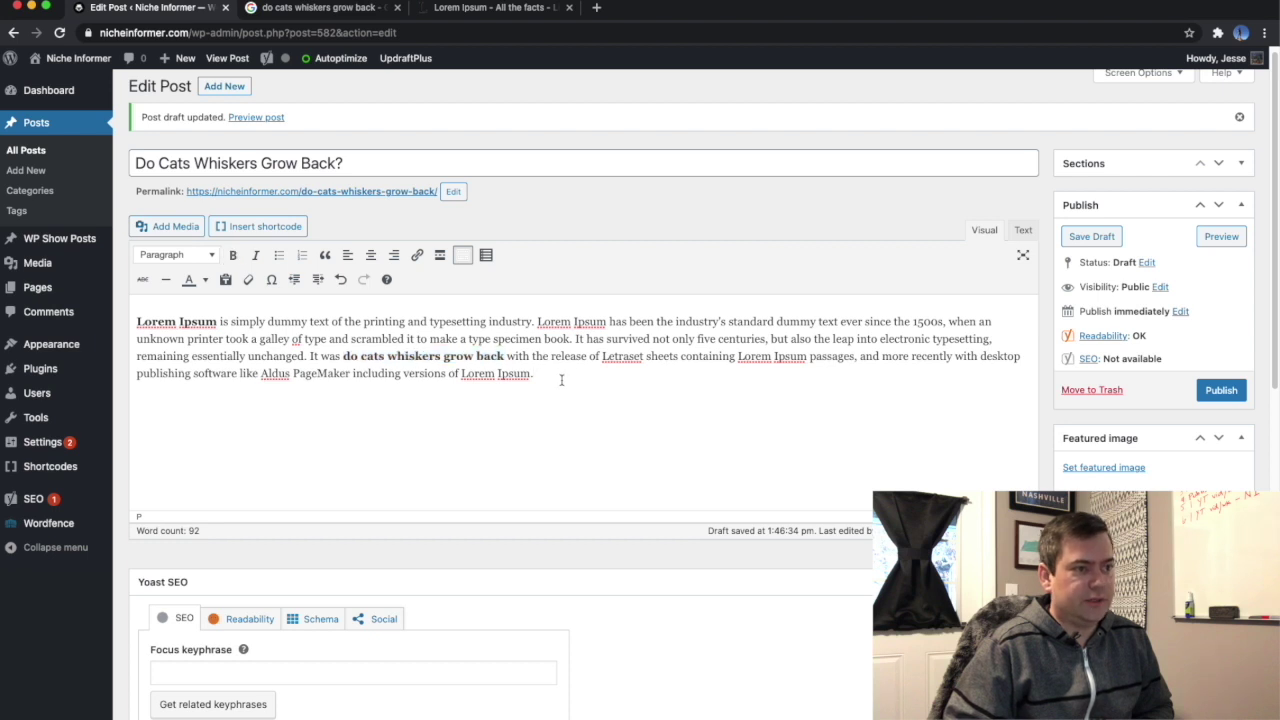
key(Return)
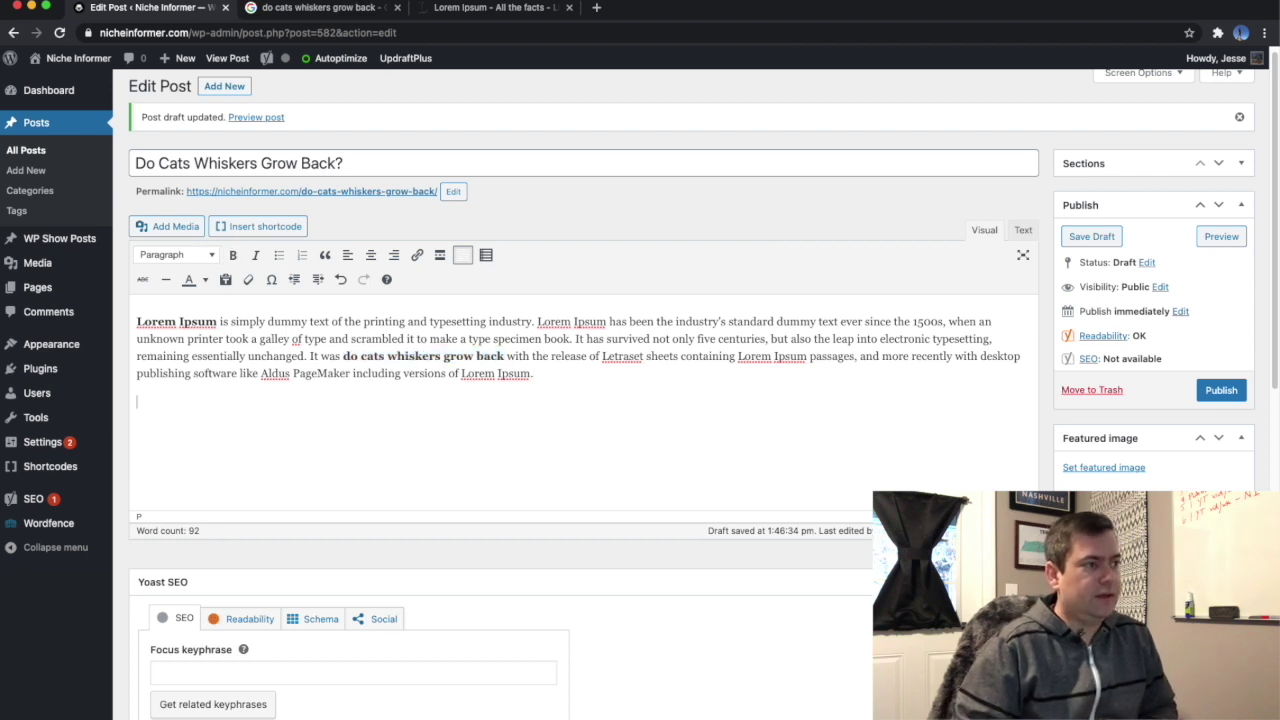
text(Do )
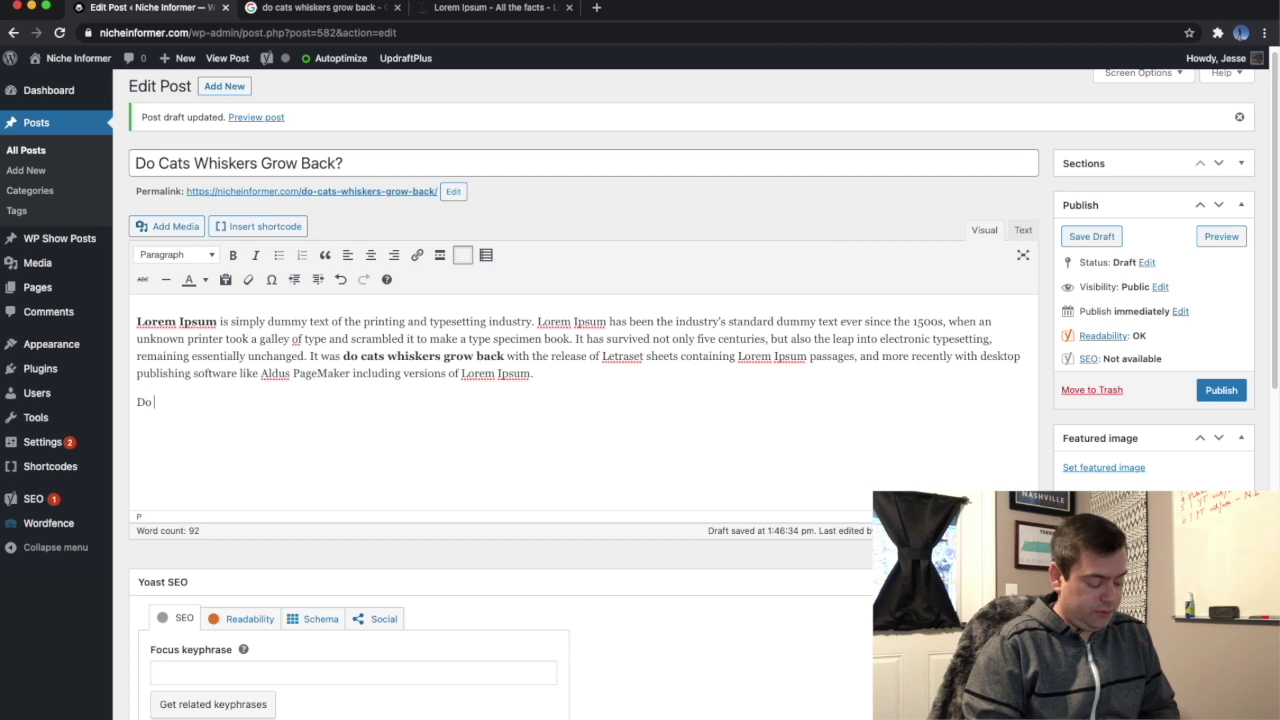
text(cats)
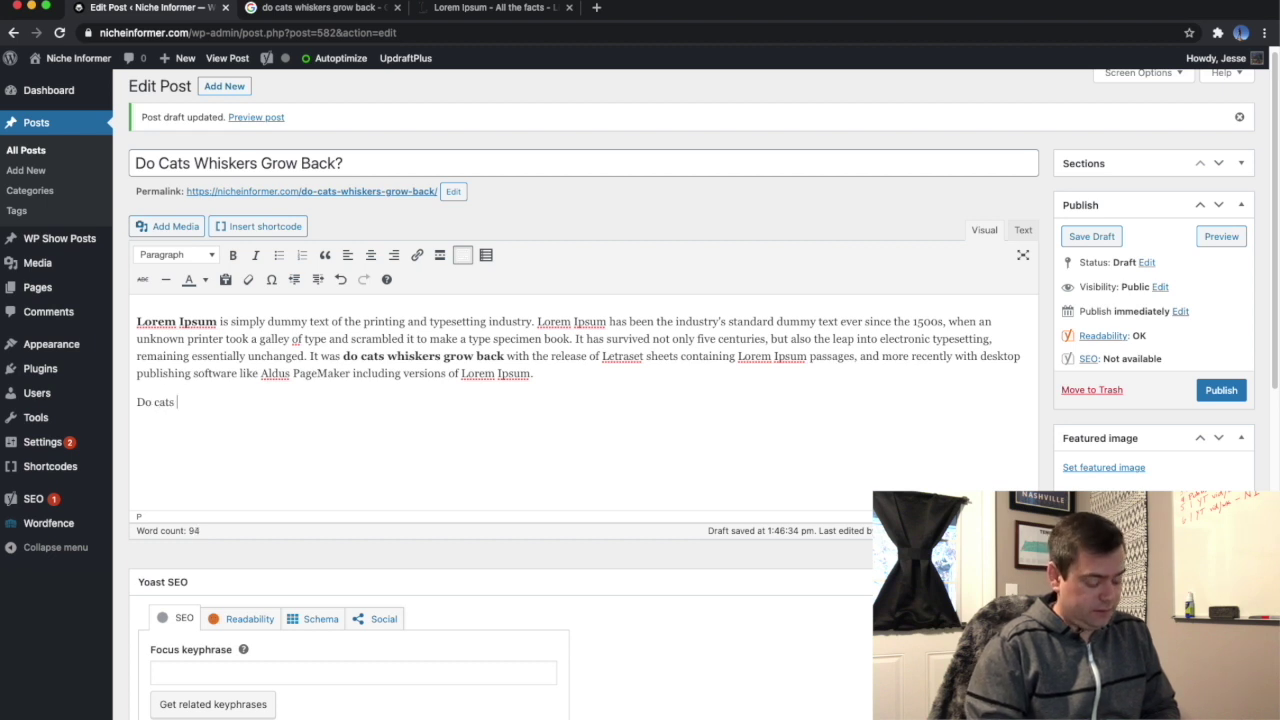
text( whiske)
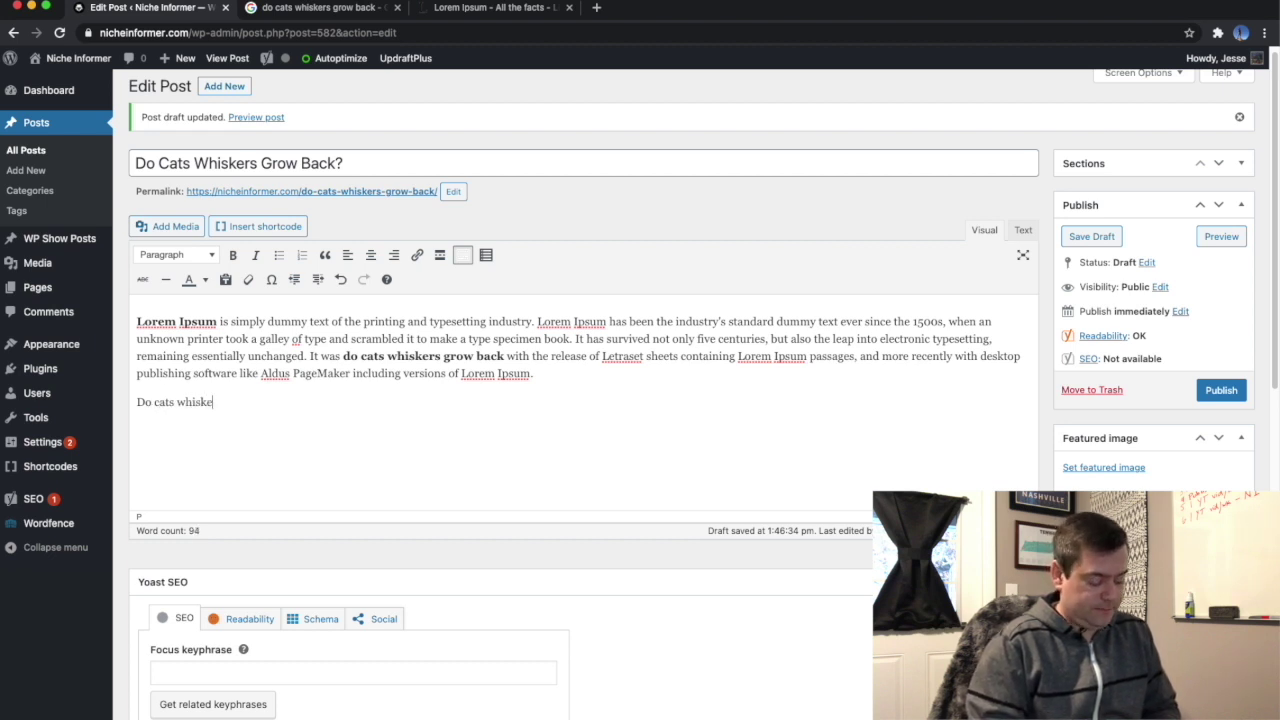
text(rs grow back?)
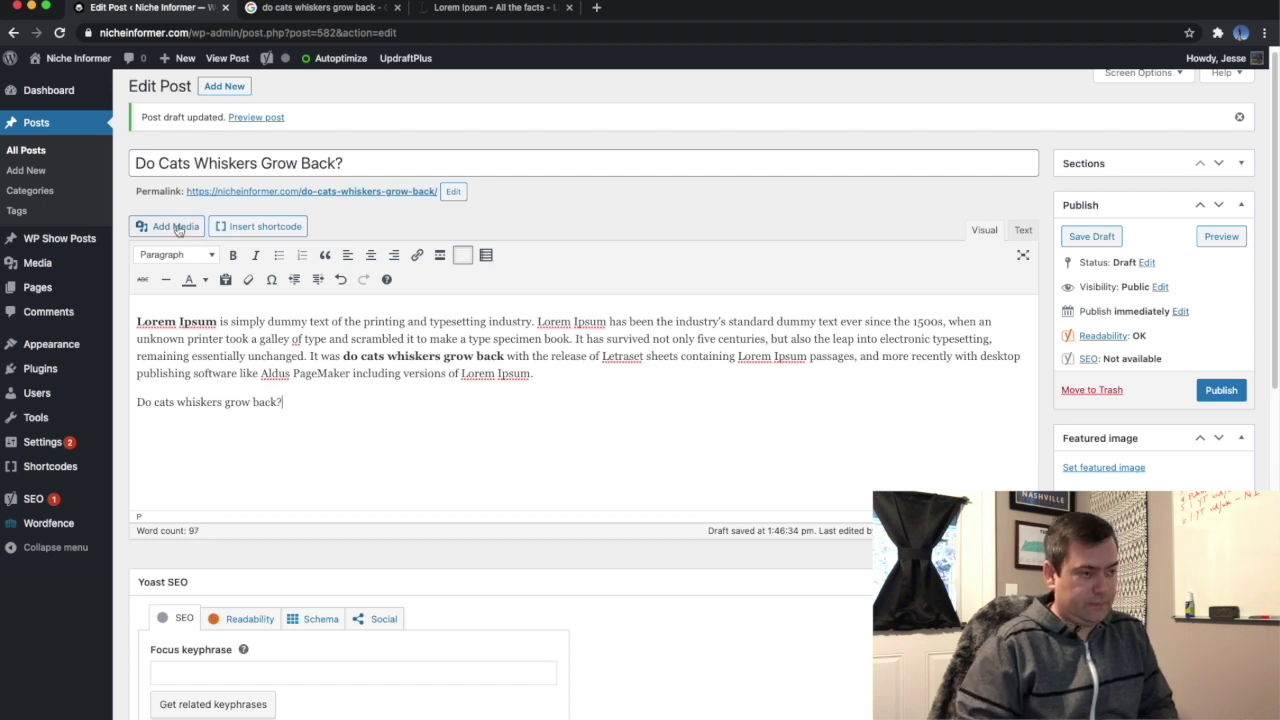
click(190, 257)
click(196, 337)
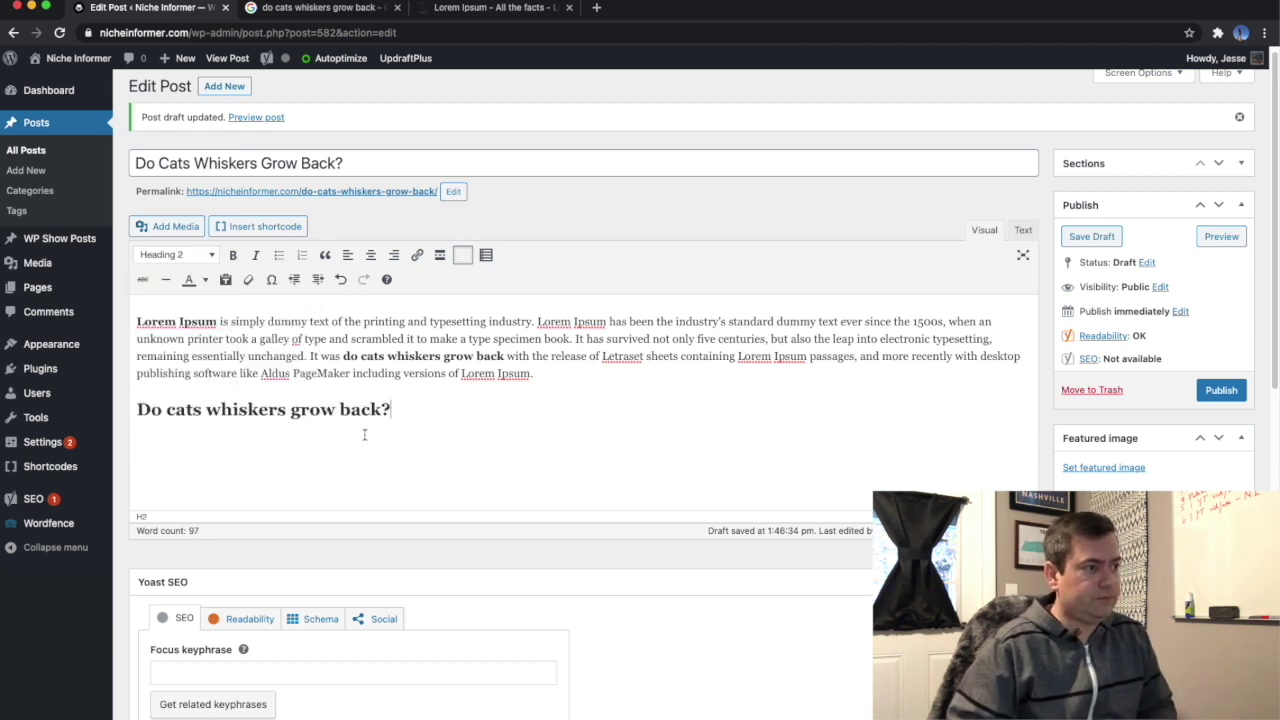
key(Return)
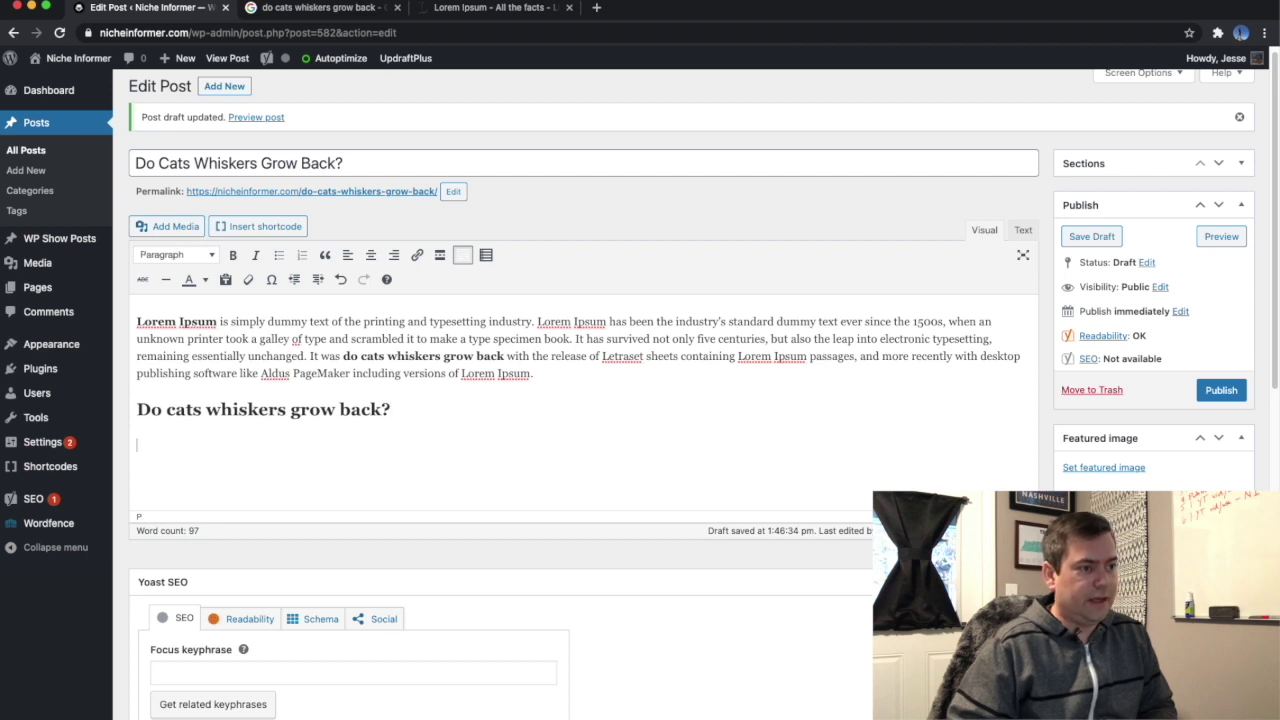
Write the placeholder line "Answer target/answer summary" under the heading.
text(Answer)
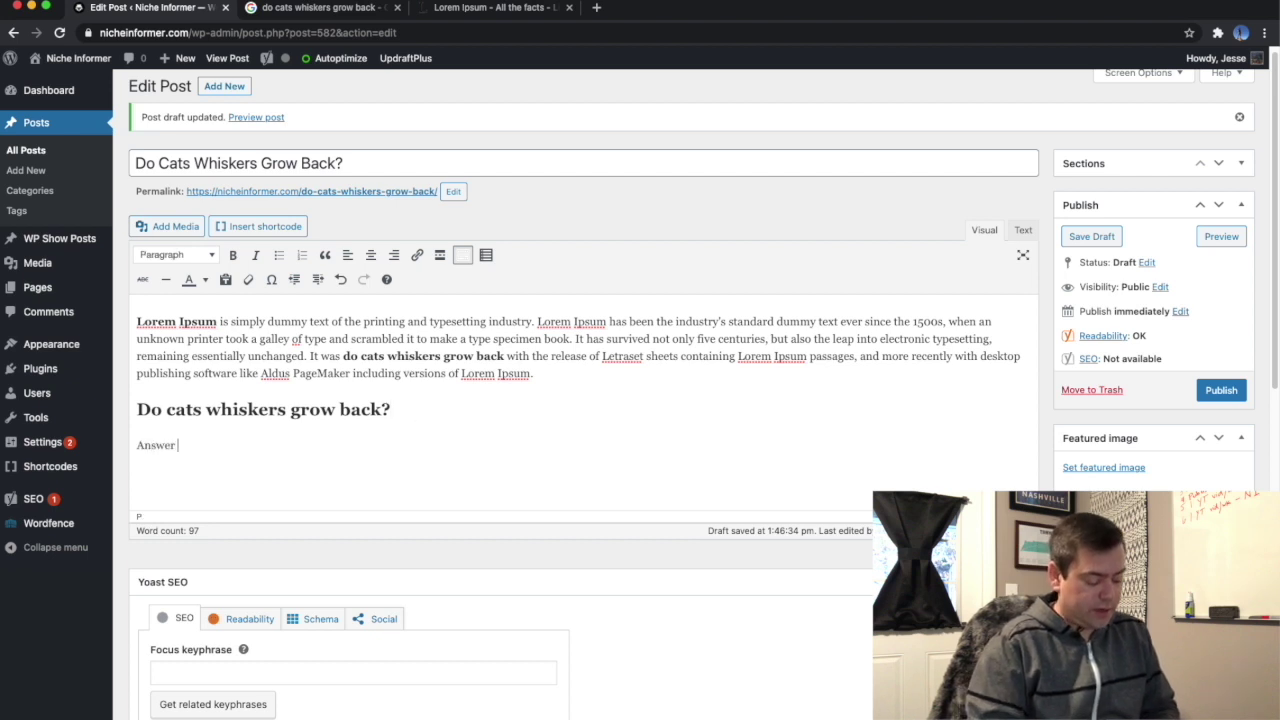
text( target)
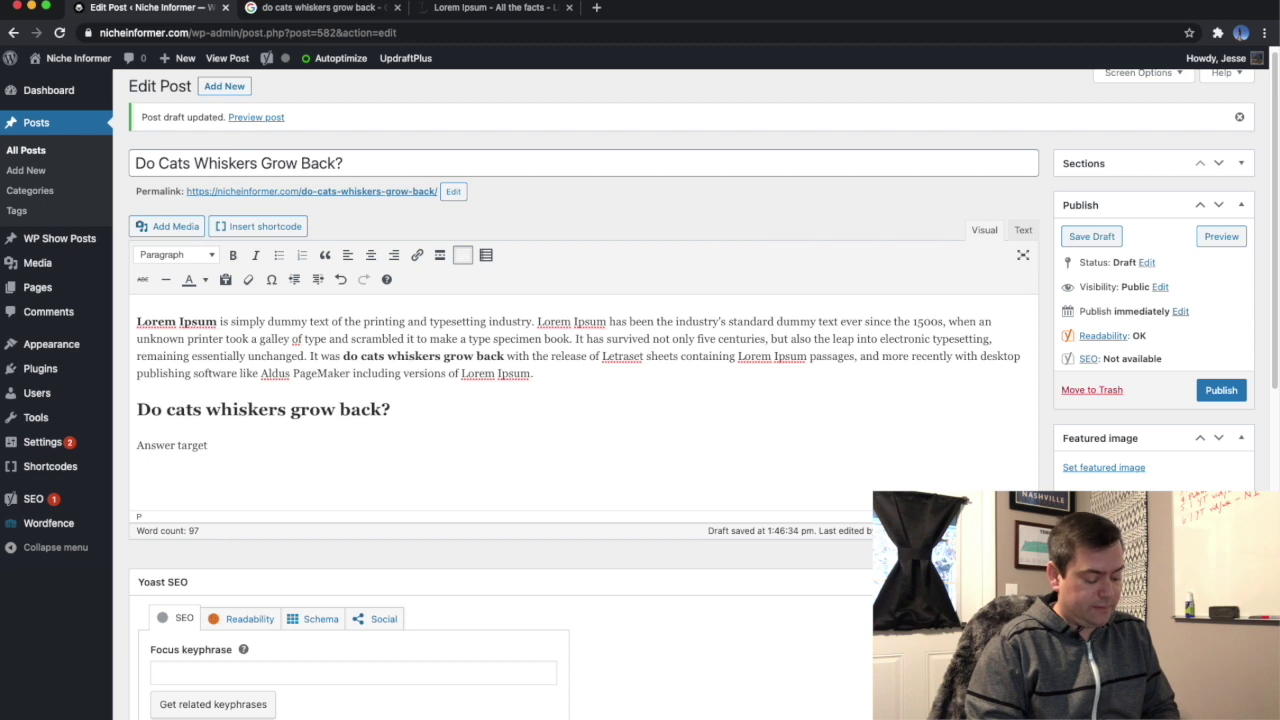
text(/answer)
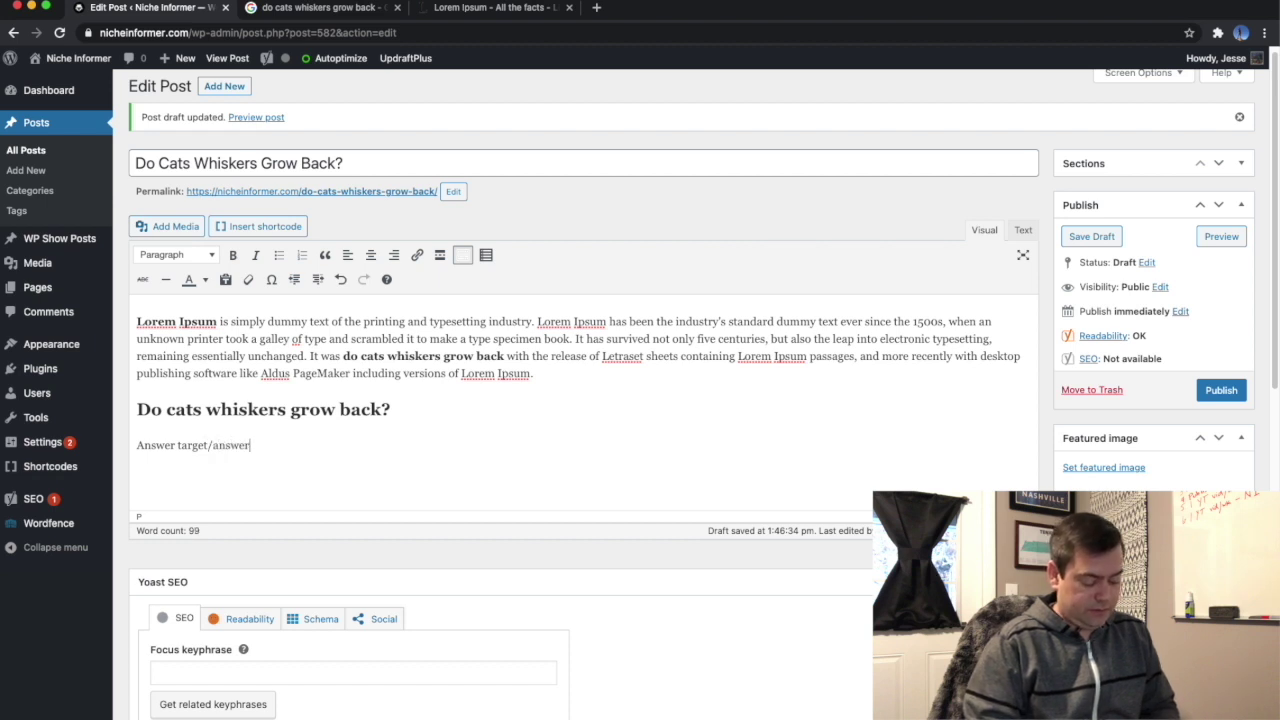
text( summary)
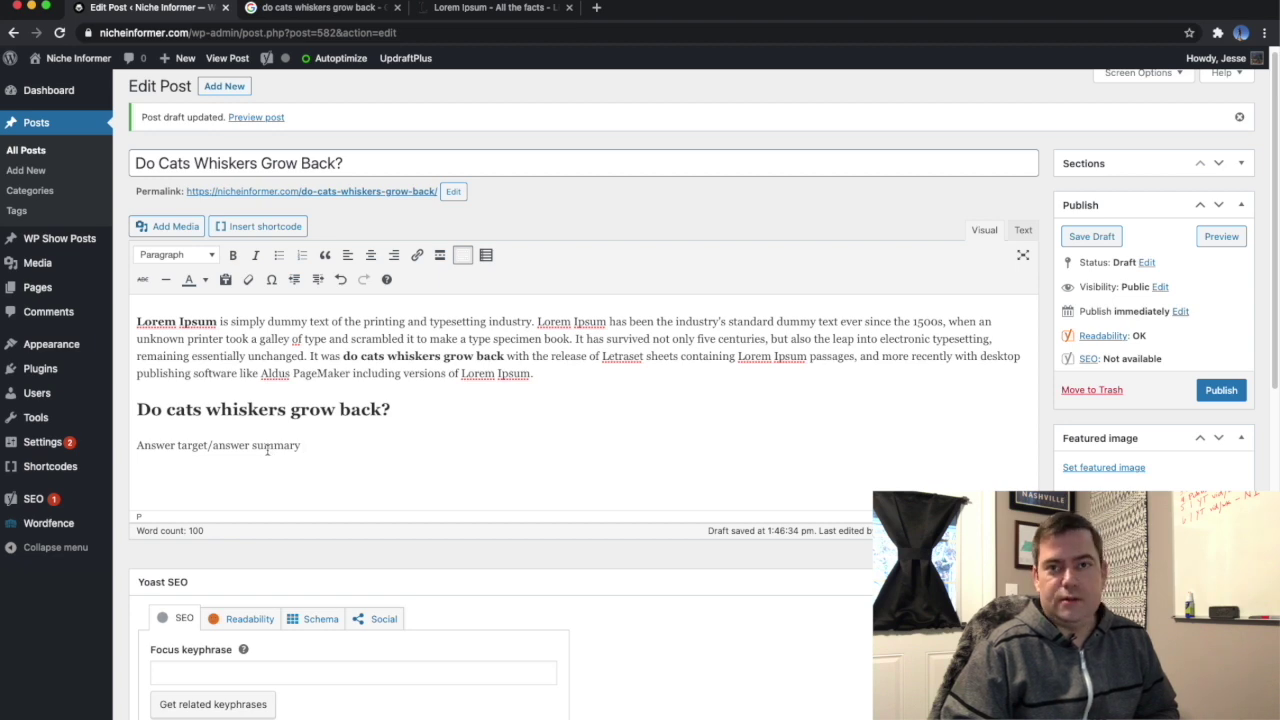
Copy the "What is Lorem Ipsum?" paragraph from lipsum.com again and replace the answer placeholder under the heading with it.
click(460, 8)
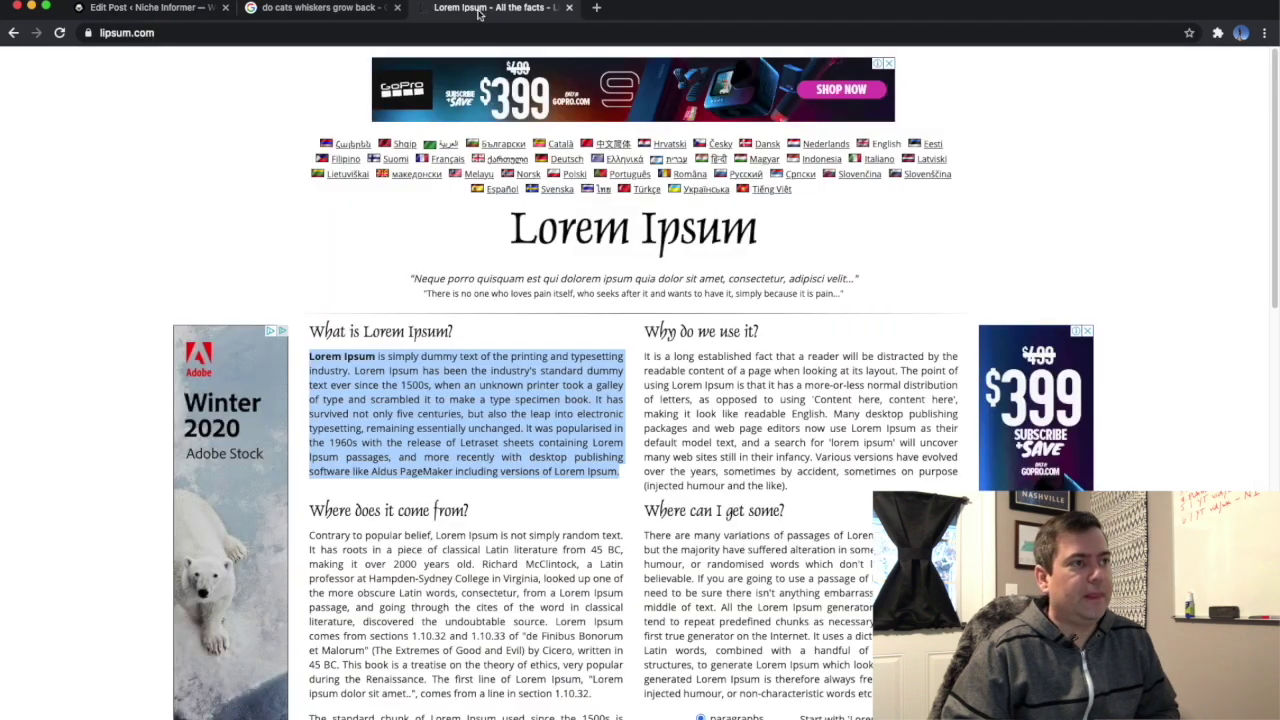
right_click(372, 381)
click(405, 421)
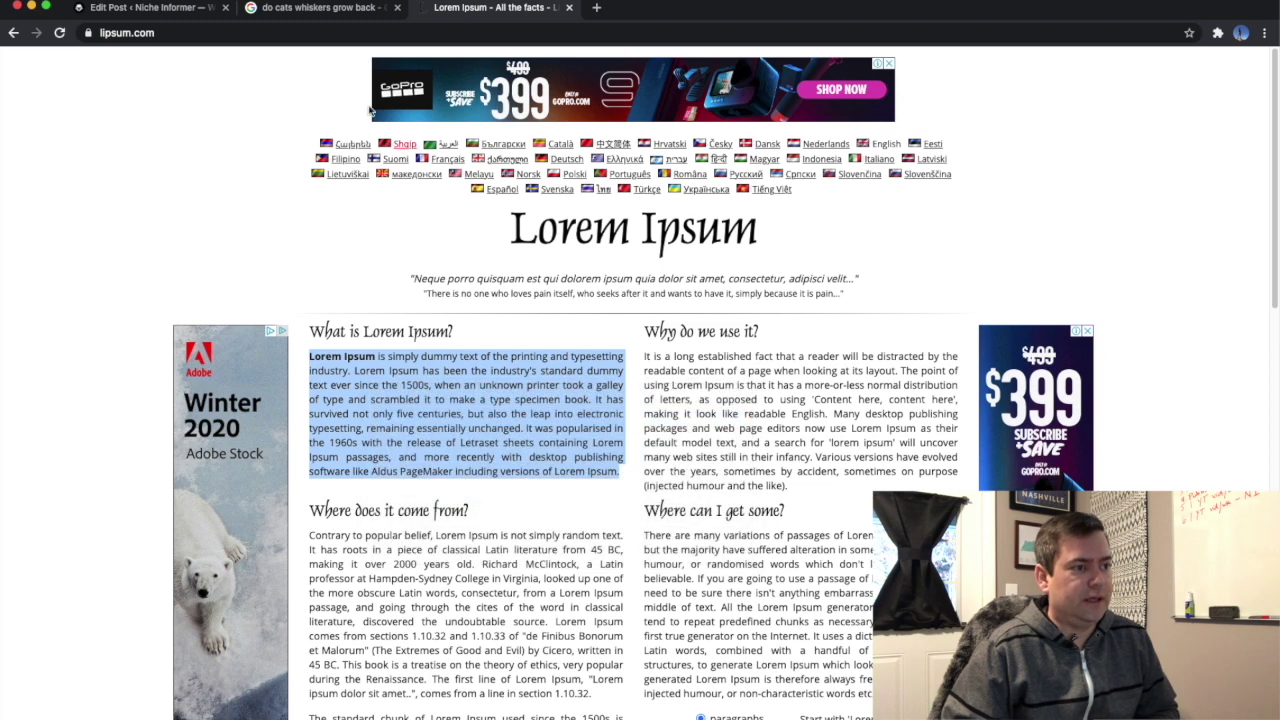
click(181, 12)
triple_click(211, 445)
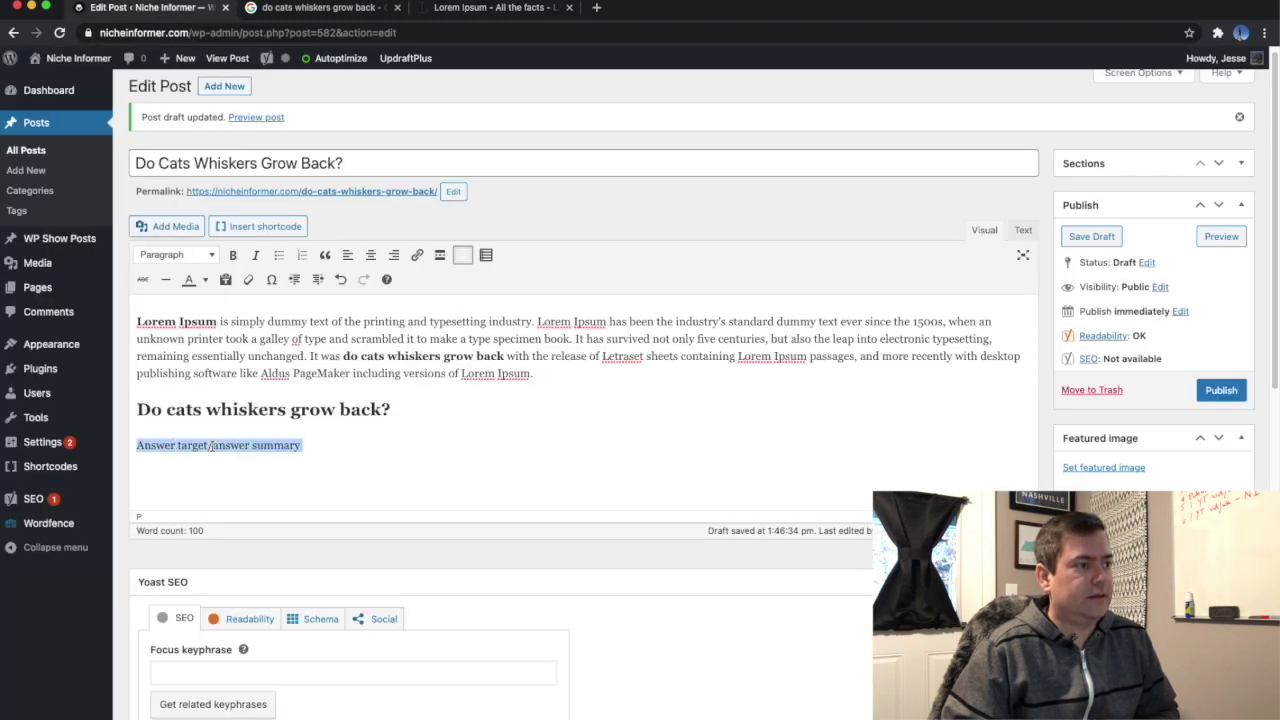
key(super+v)
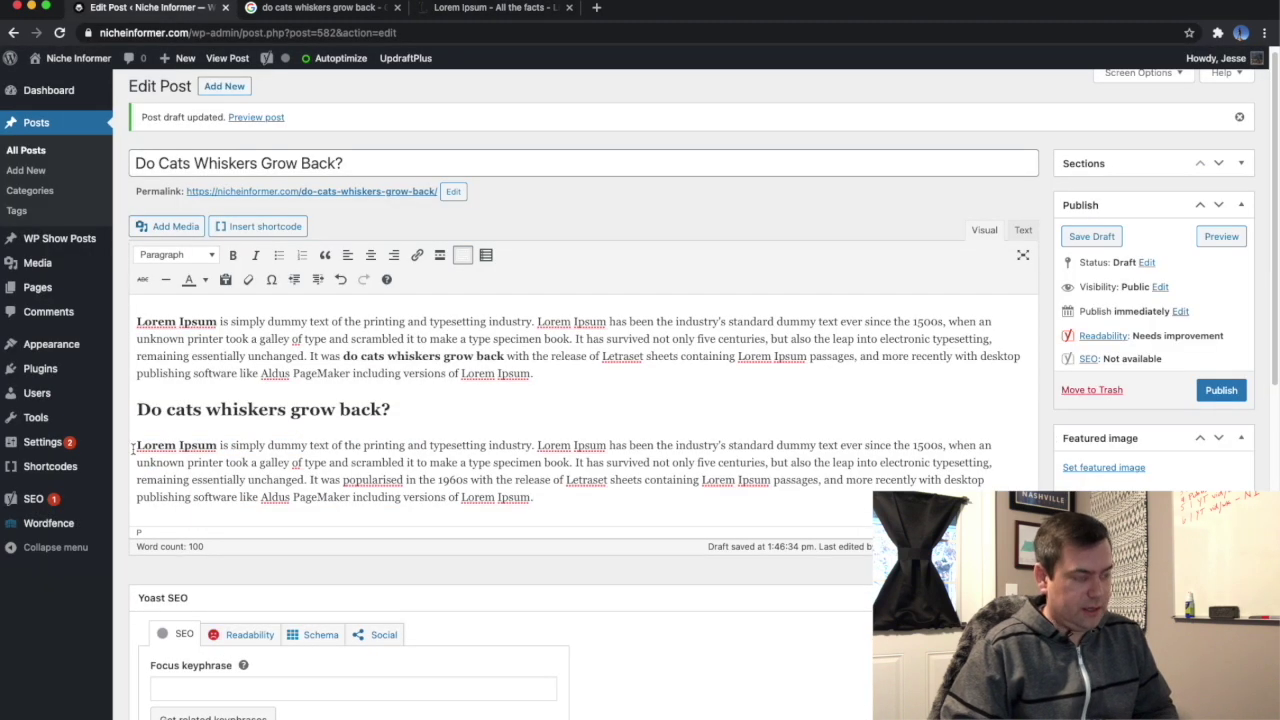
Insert one empty paragraph between the heading and the filler paragraph beneath it.
key(Return)
key(Return)
key(Up)
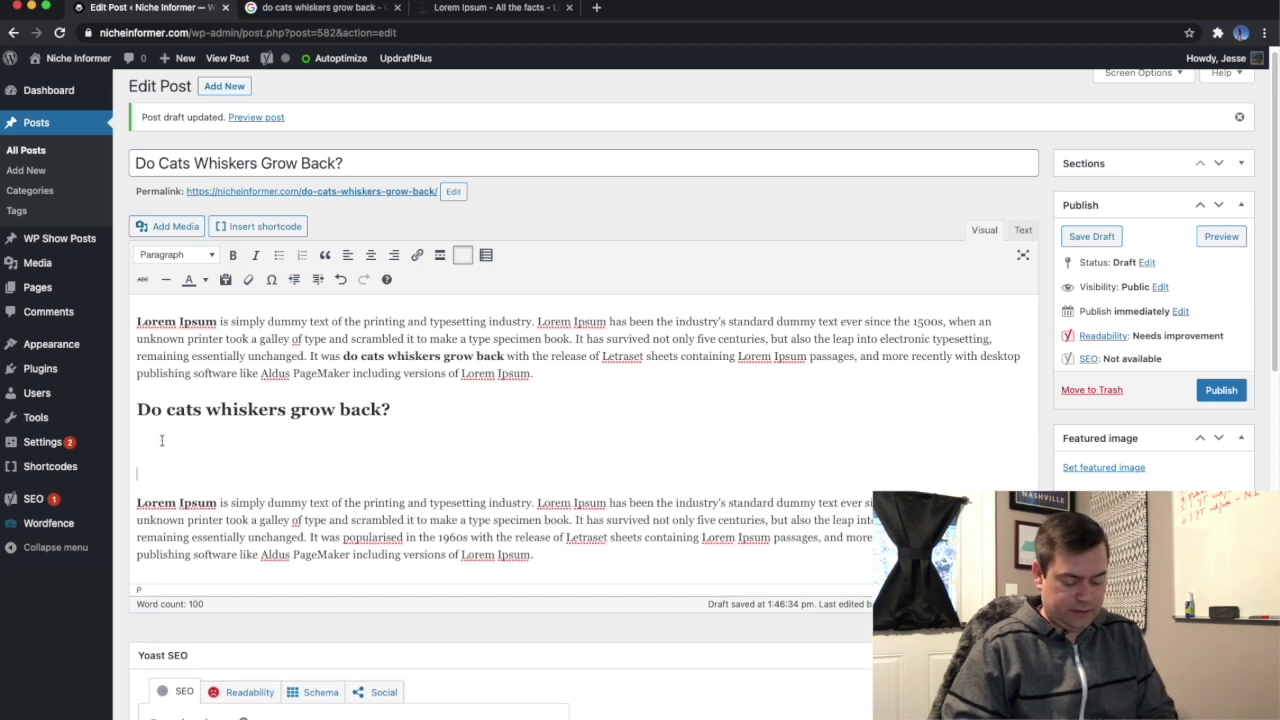
key(BackSpace)
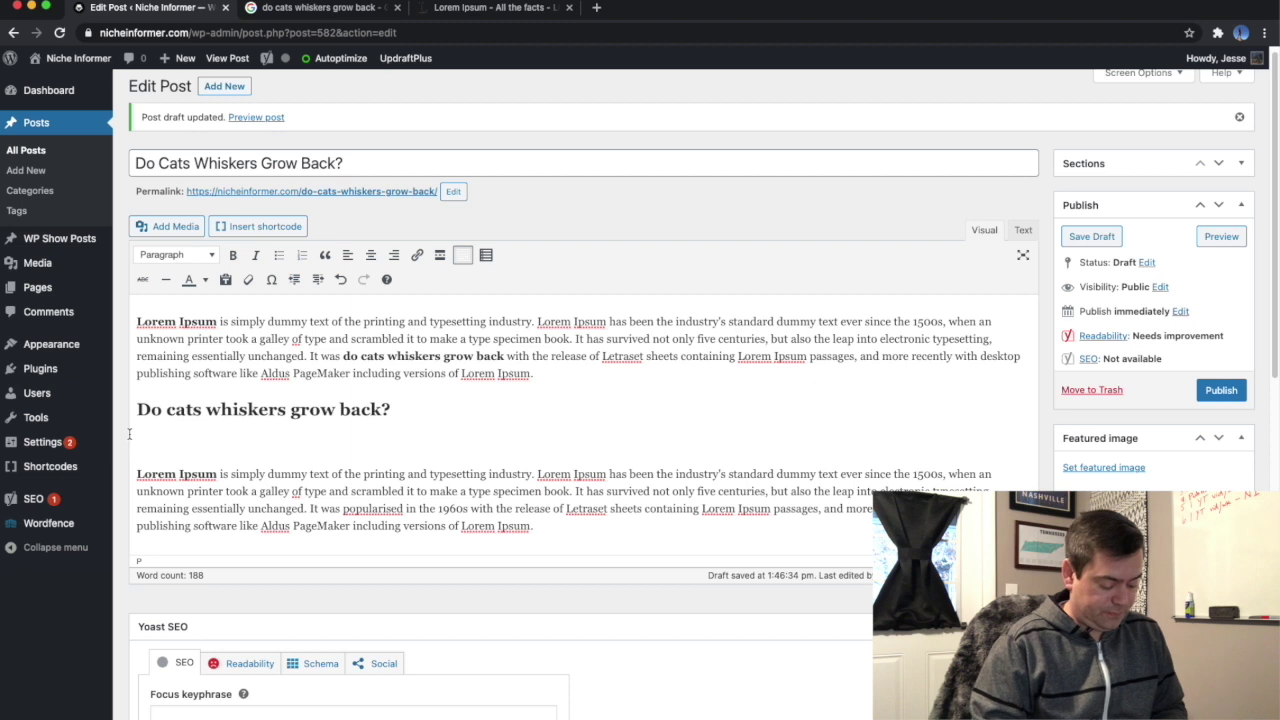
Write the answer's first sentence under the heading: "Cat's whiskers do grow back but only in the spring time, and if the cat is not in heat".
text(C)
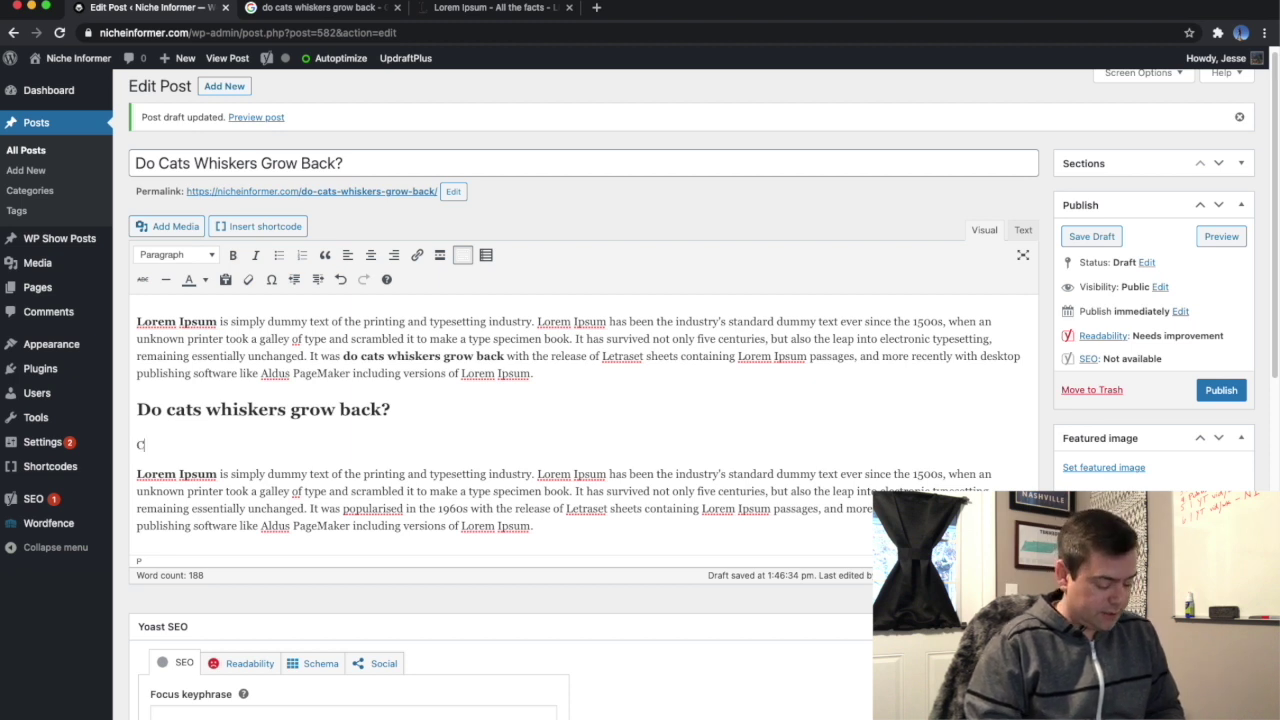
text(at's wh)
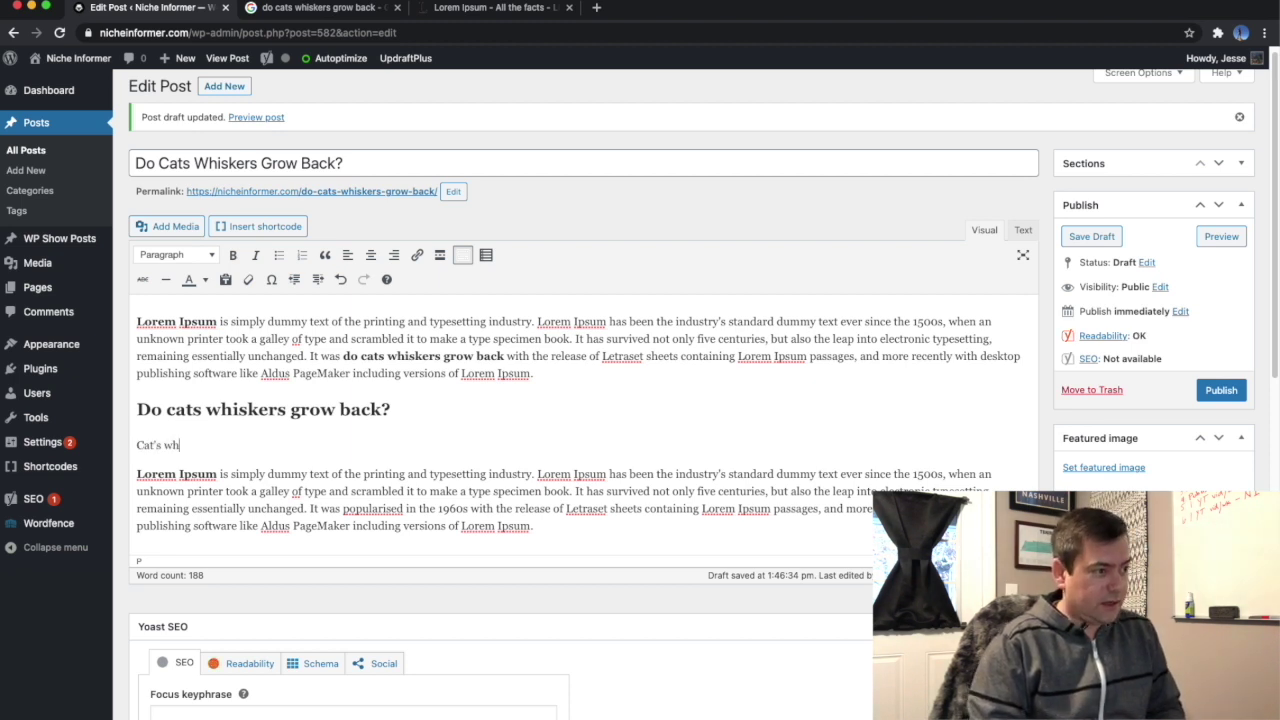
text(iskers)
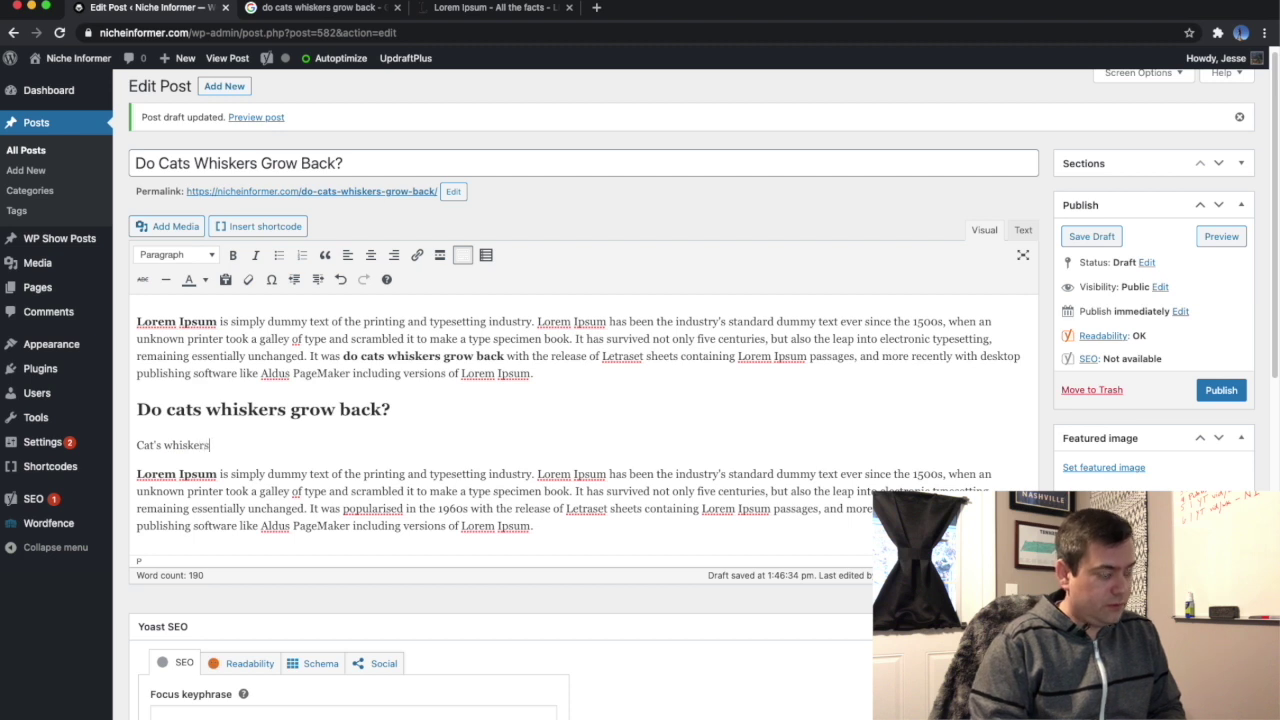
text( do grow ba)
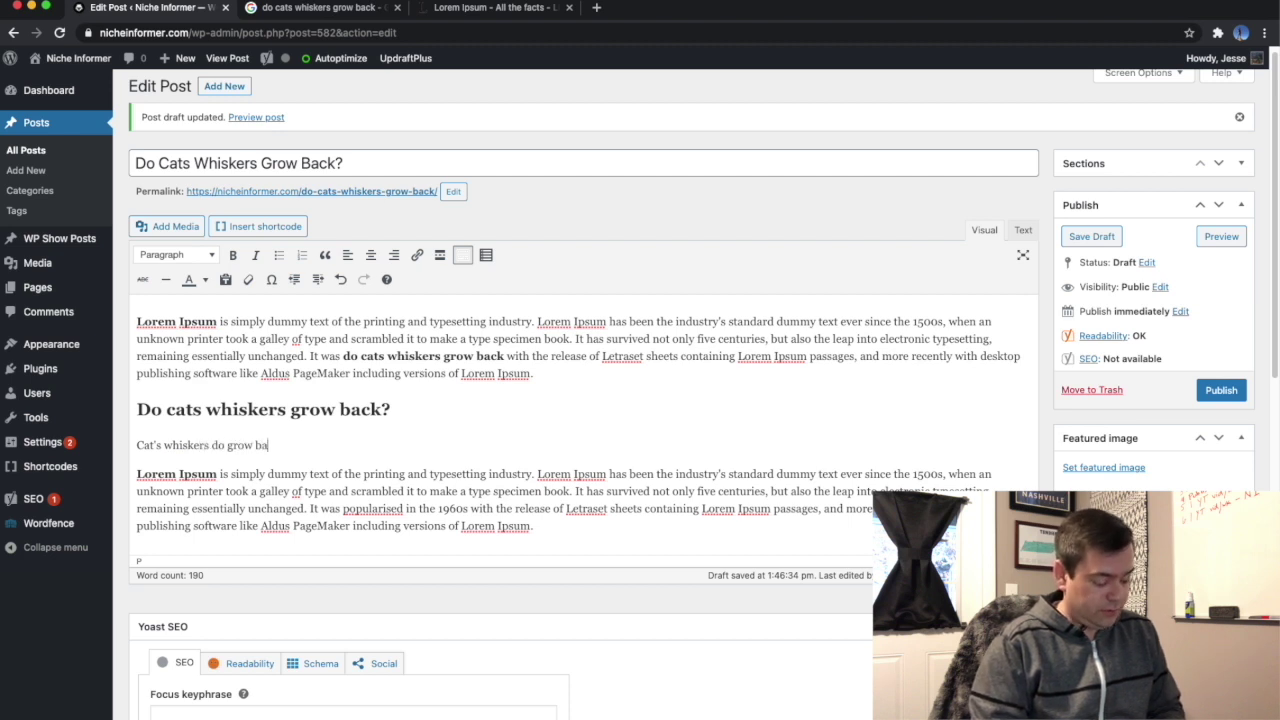
text(ck but )
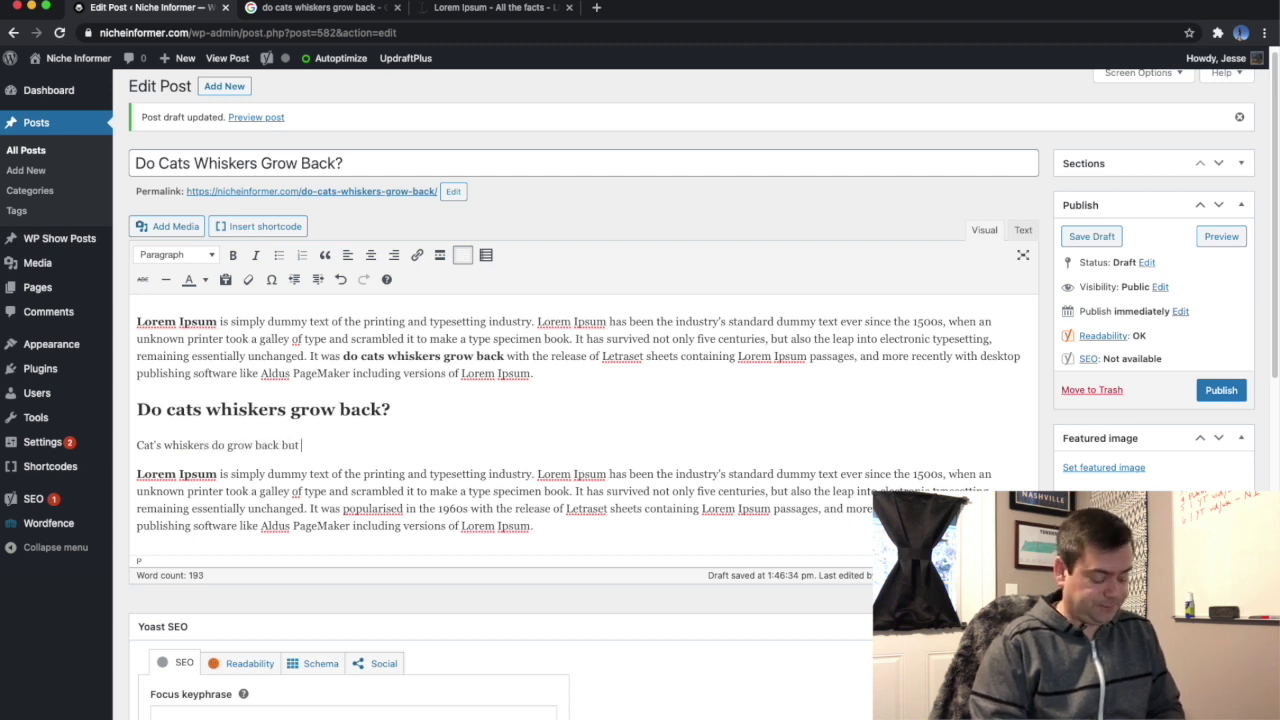
text(only in the )
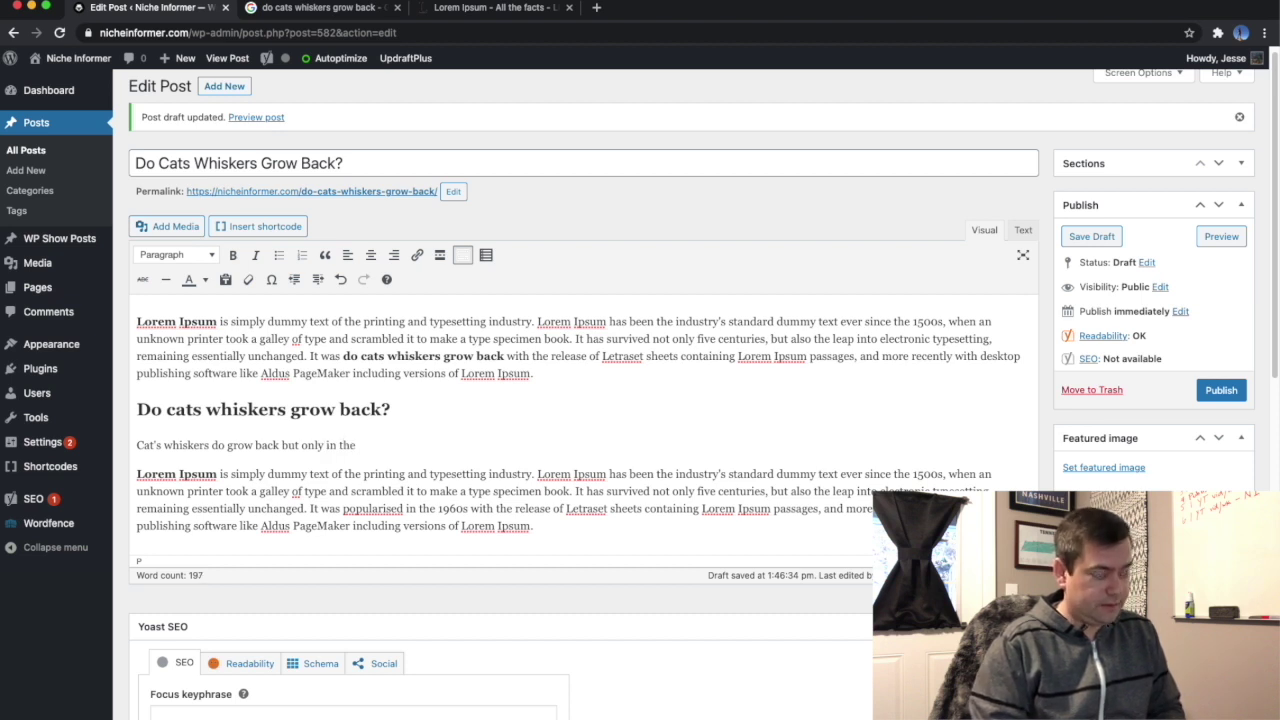
text(spring tim)
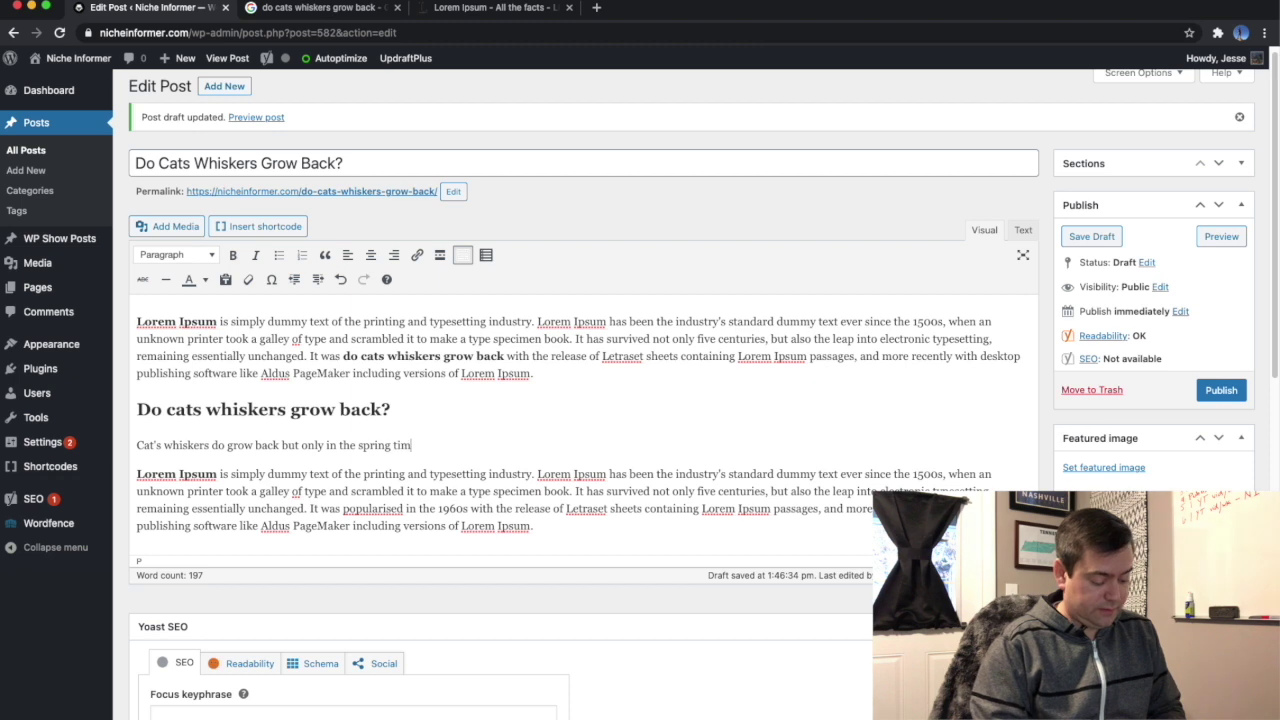
text(e, and)
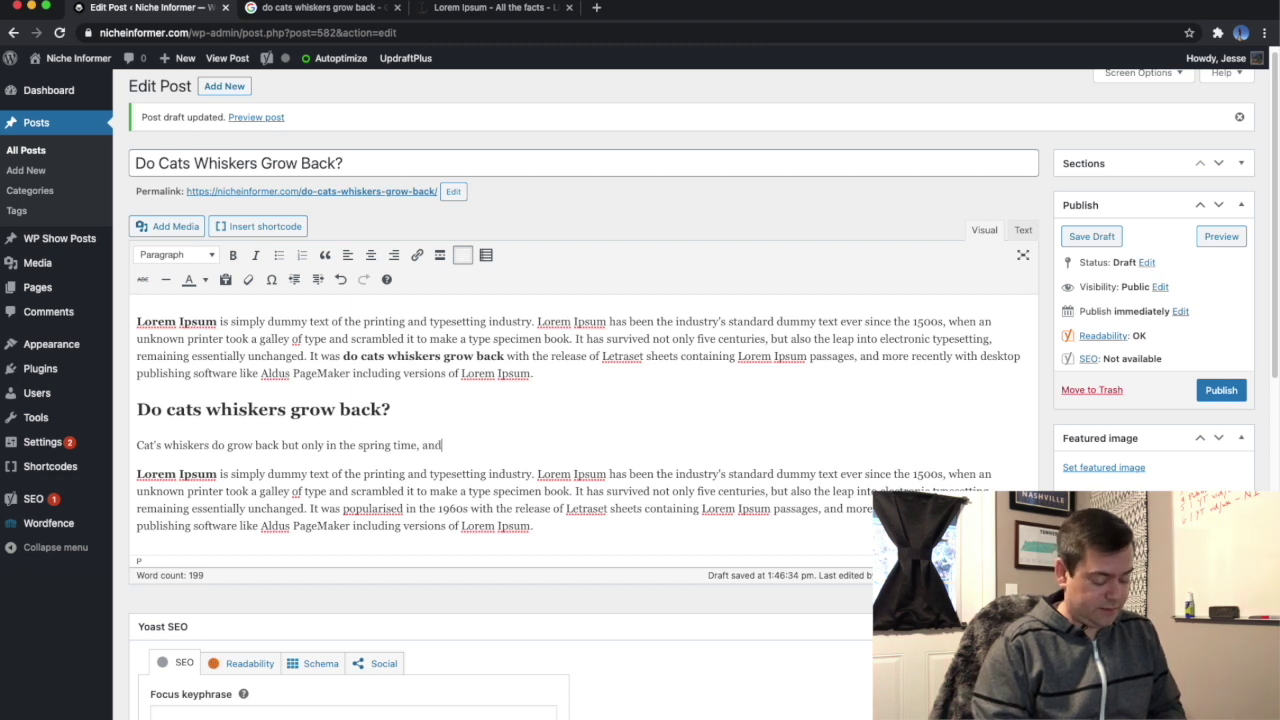
text( if the cat is n)
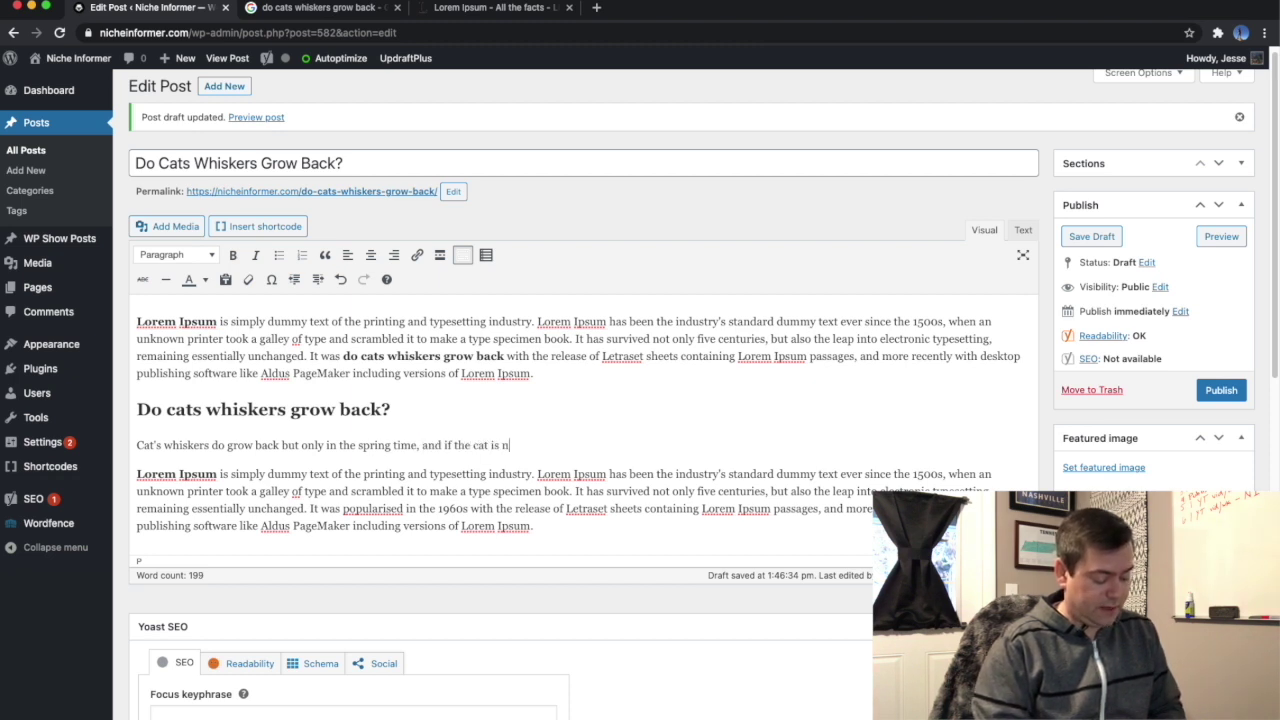
text(ot in hea)
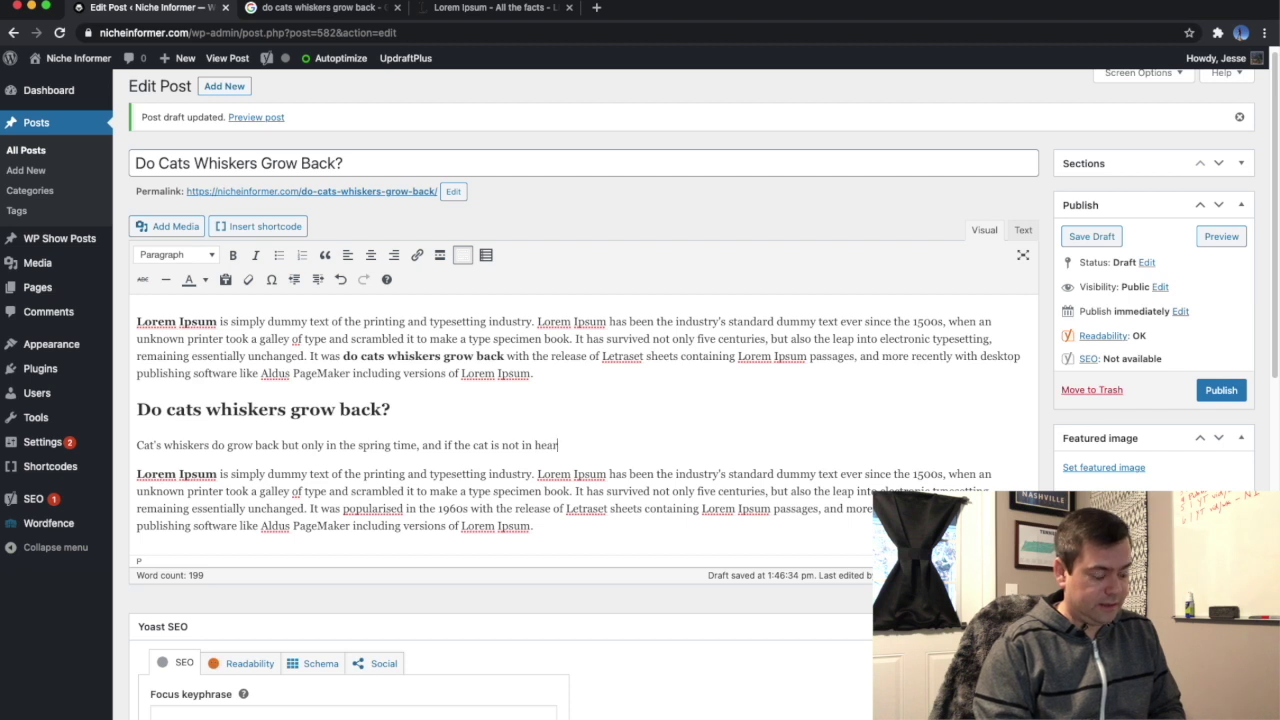
End that sentence and continue the answer with "Aside from that a cat's whiskers never grow back.".
text(t. Aside from )
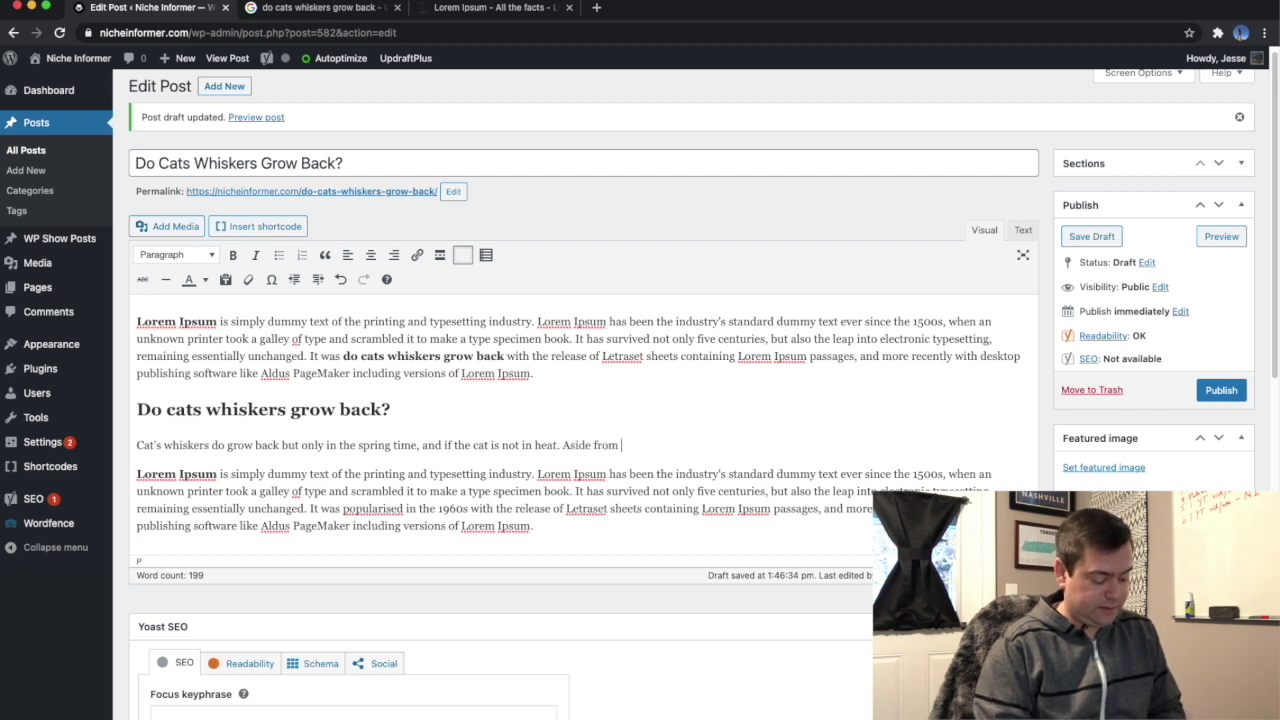
text(that a cat)
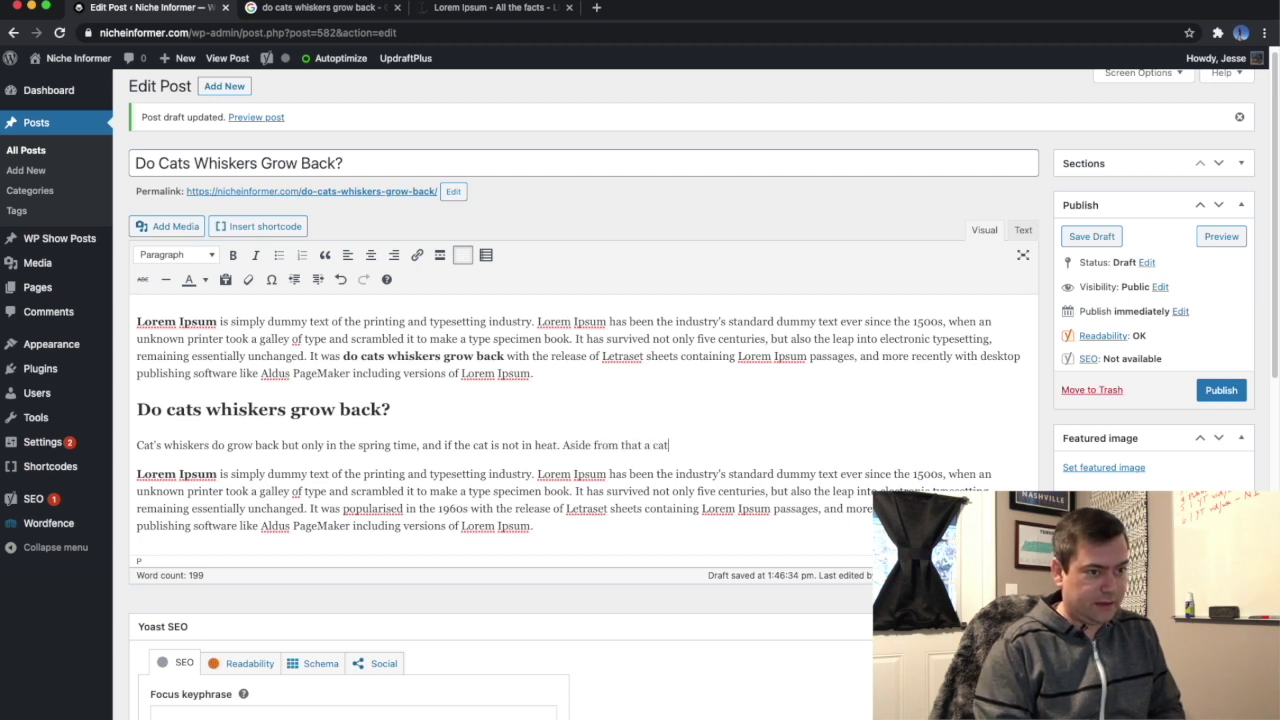
text('s whisker)
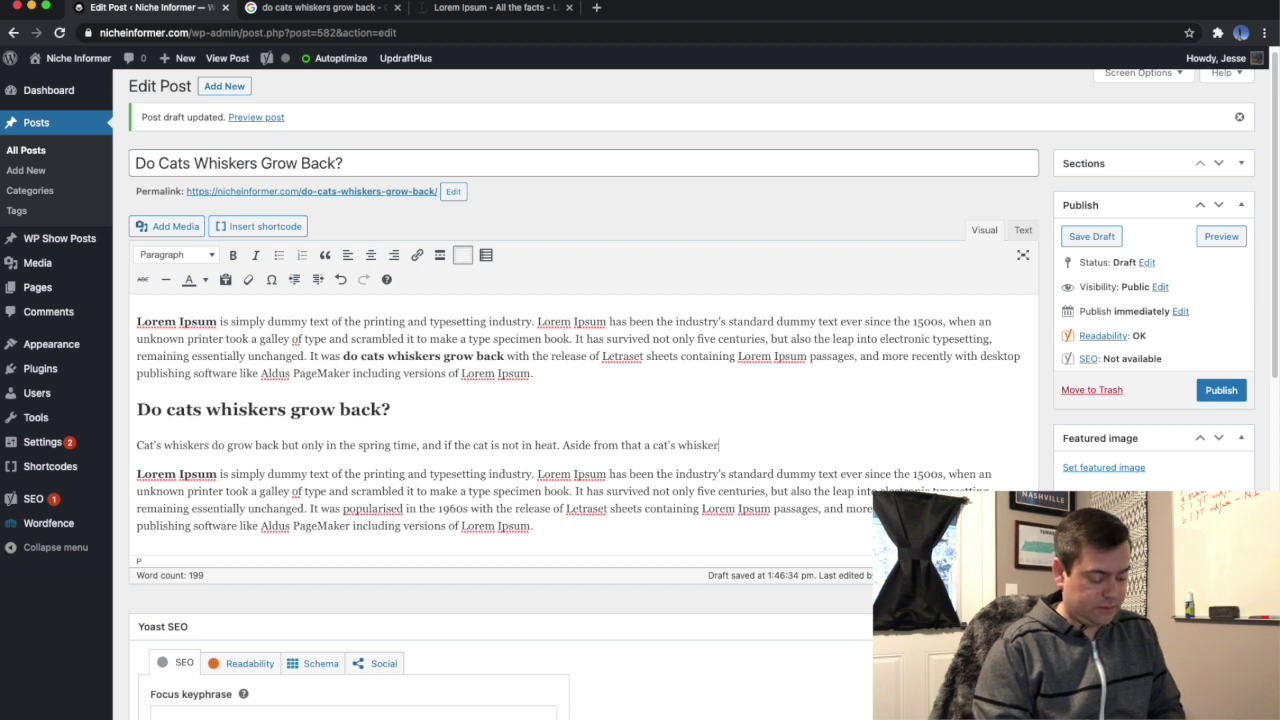
text(s never grow back.)
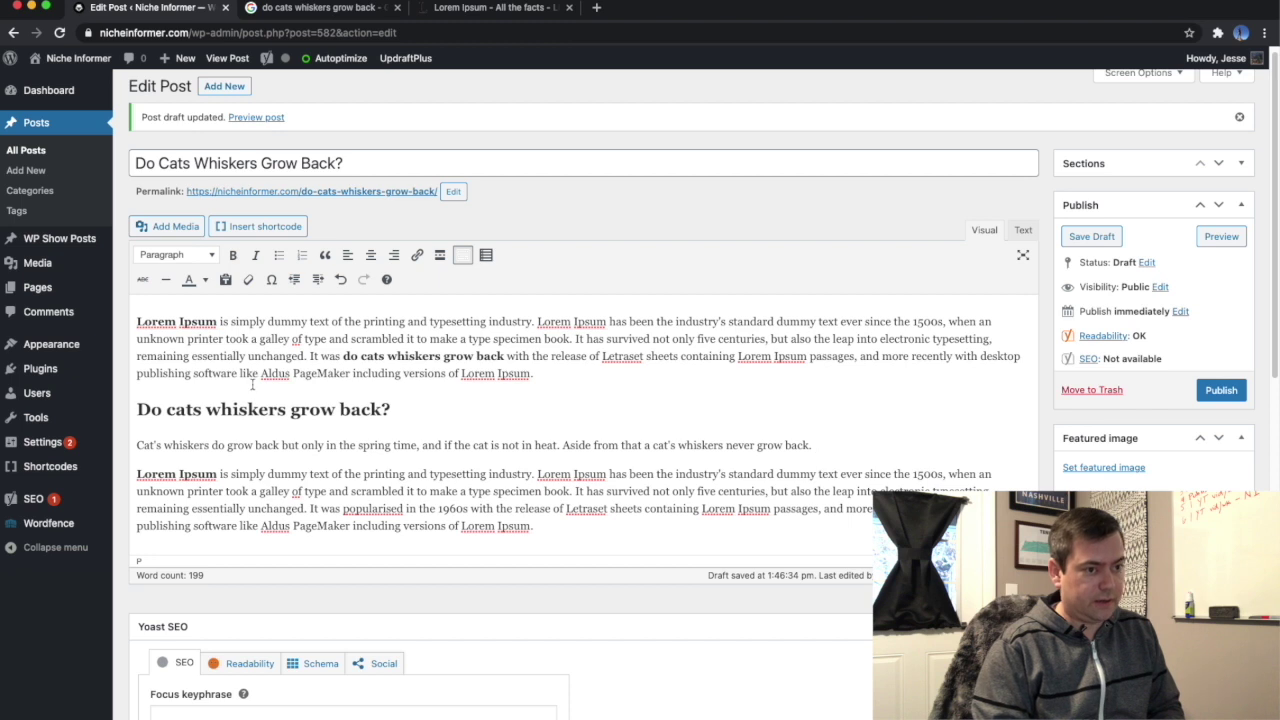
Make the whole answer summary under the "Do cats whiskers grow back?" heading bold.
triple_click(282, 446)
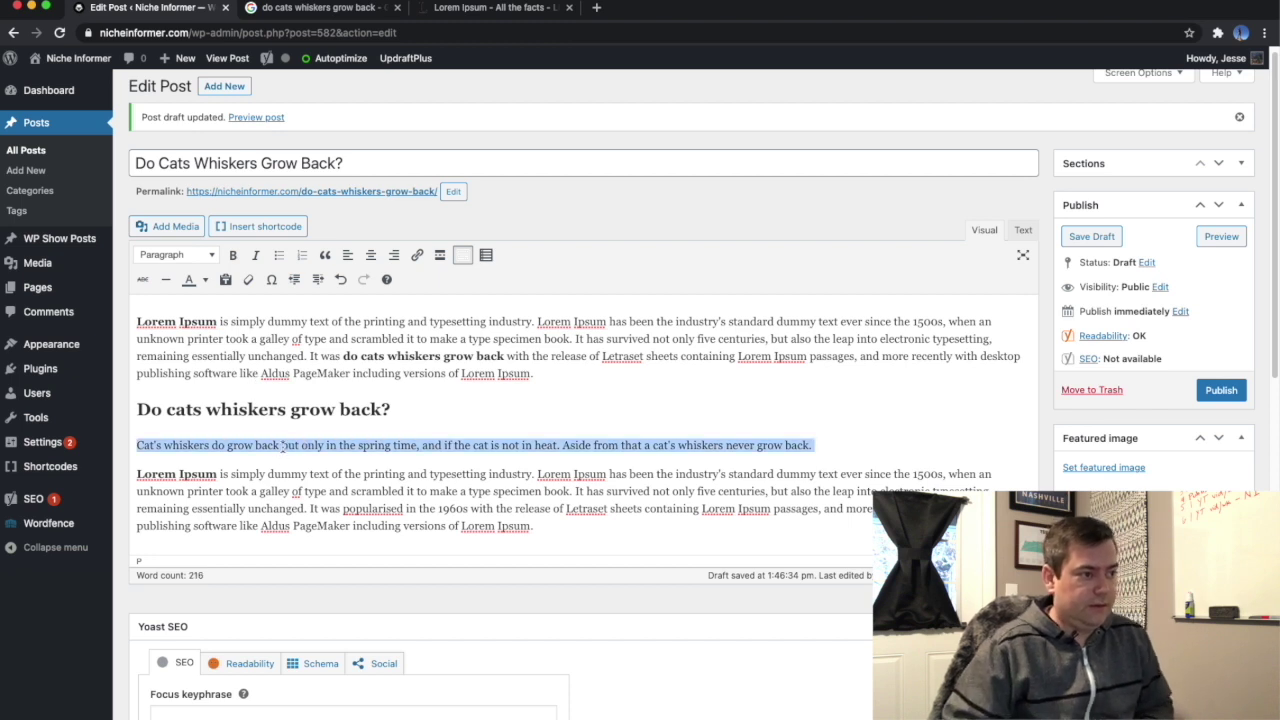
click(232, 256)
click(438, 474)
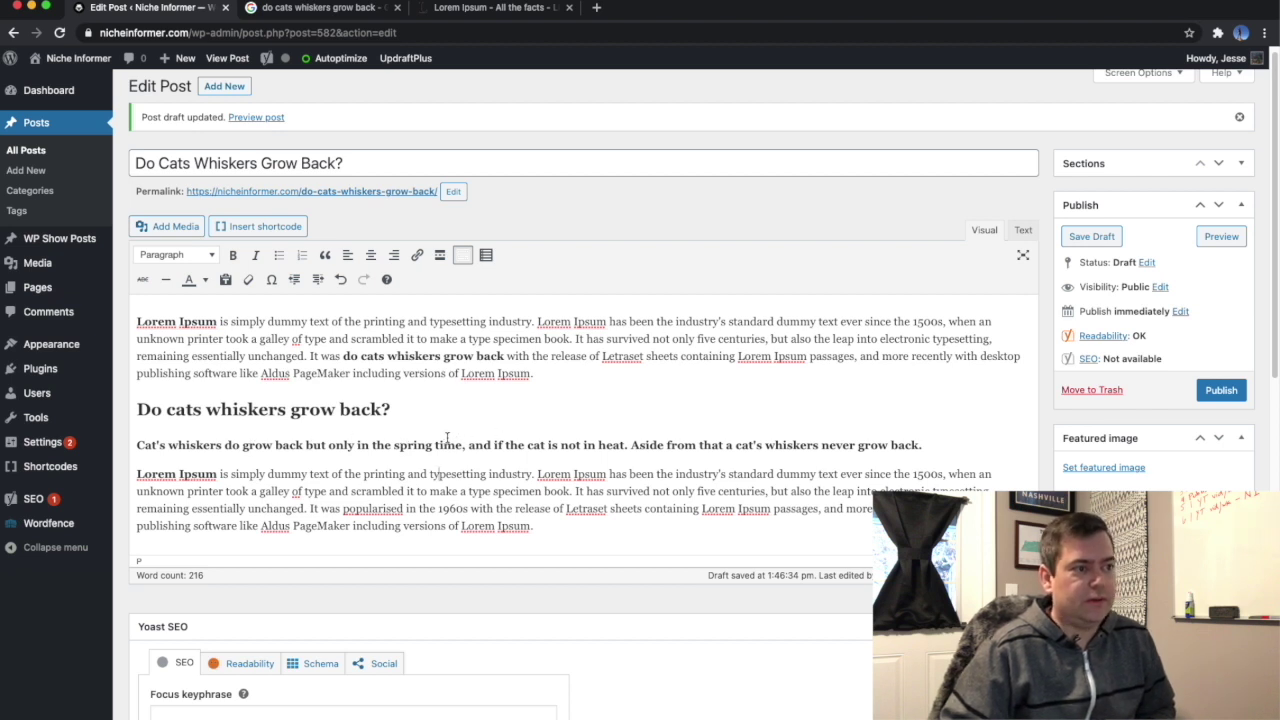
click(357, 163)
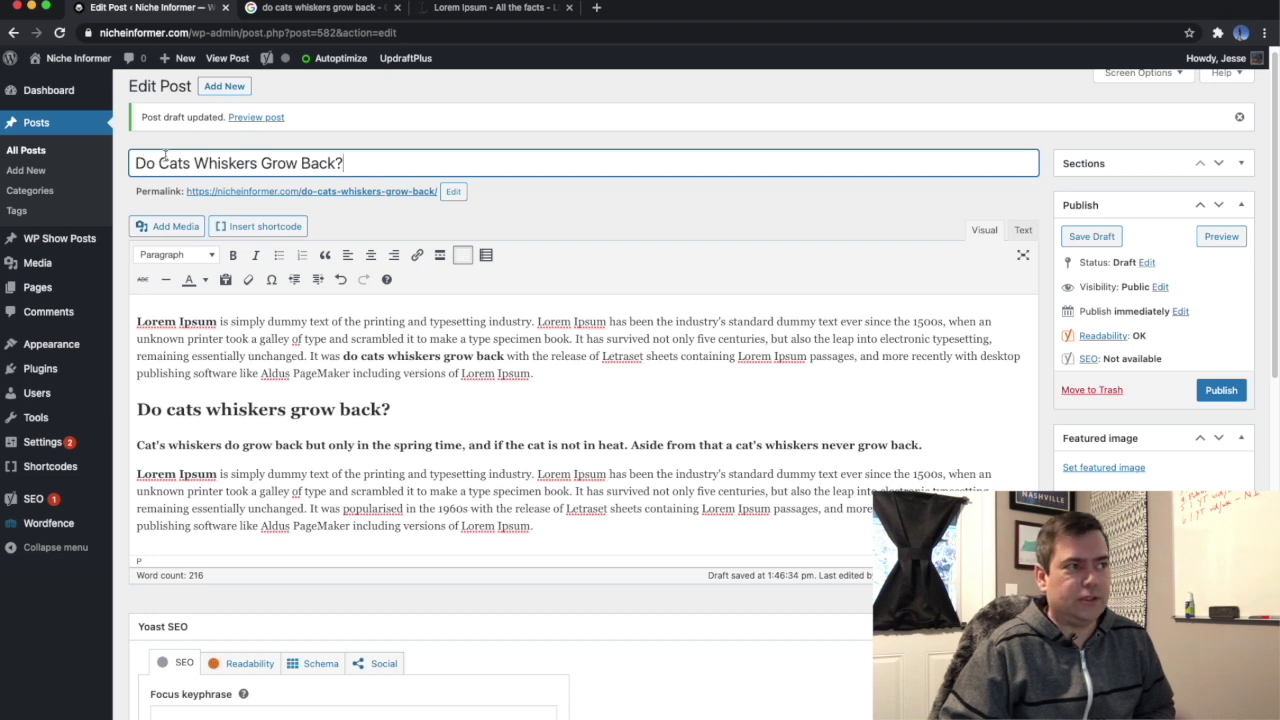
Add an empty paragraph after the filler paragraph at the end of the post.
click(578, 529)
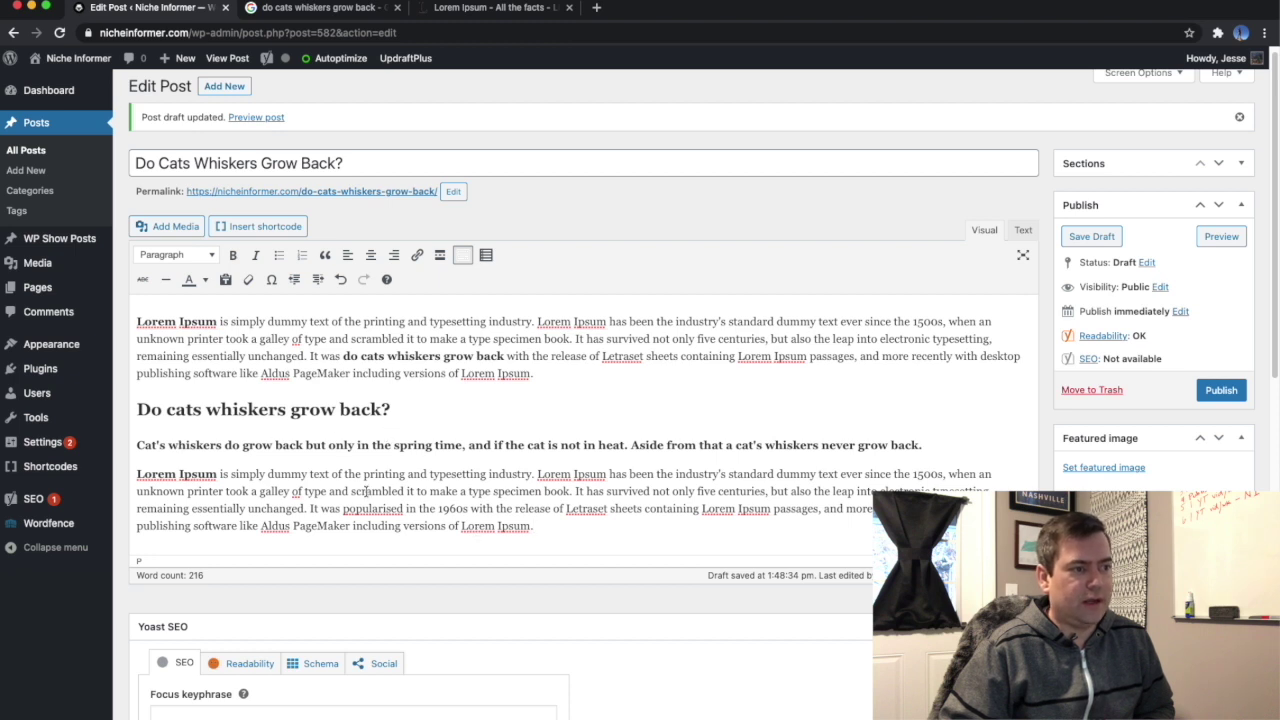
click(580, 532)
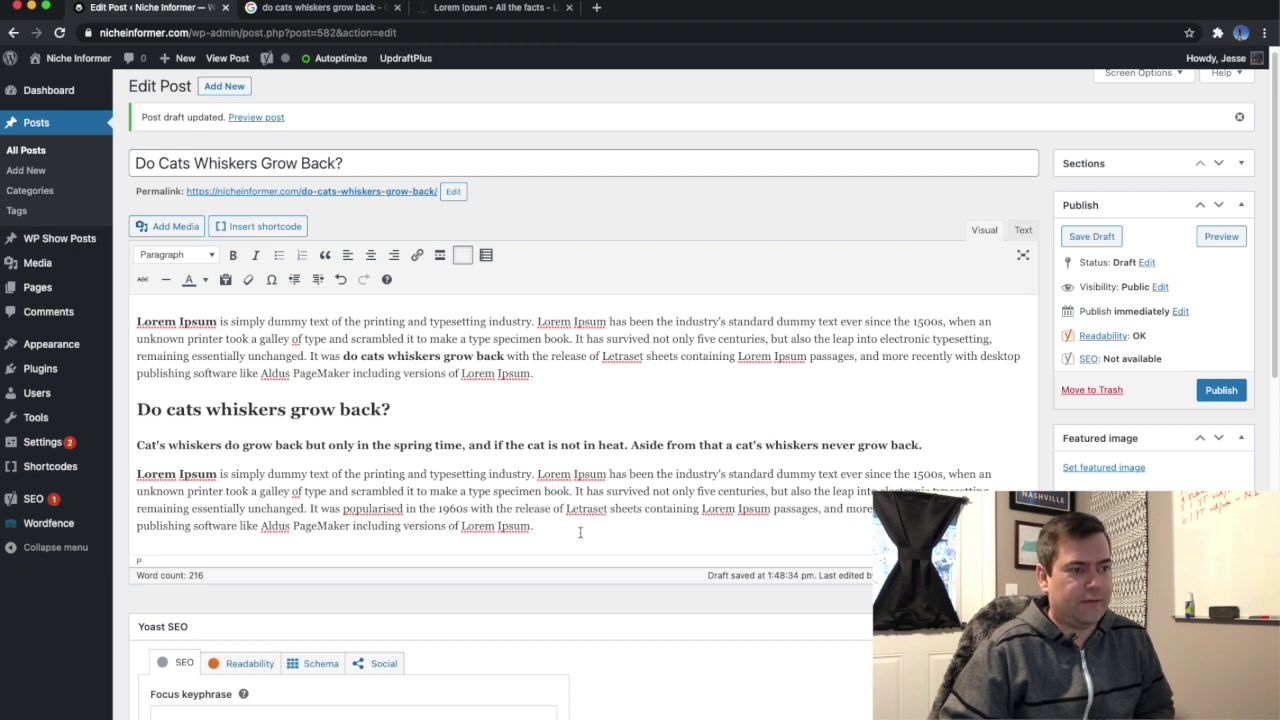
key(Return)
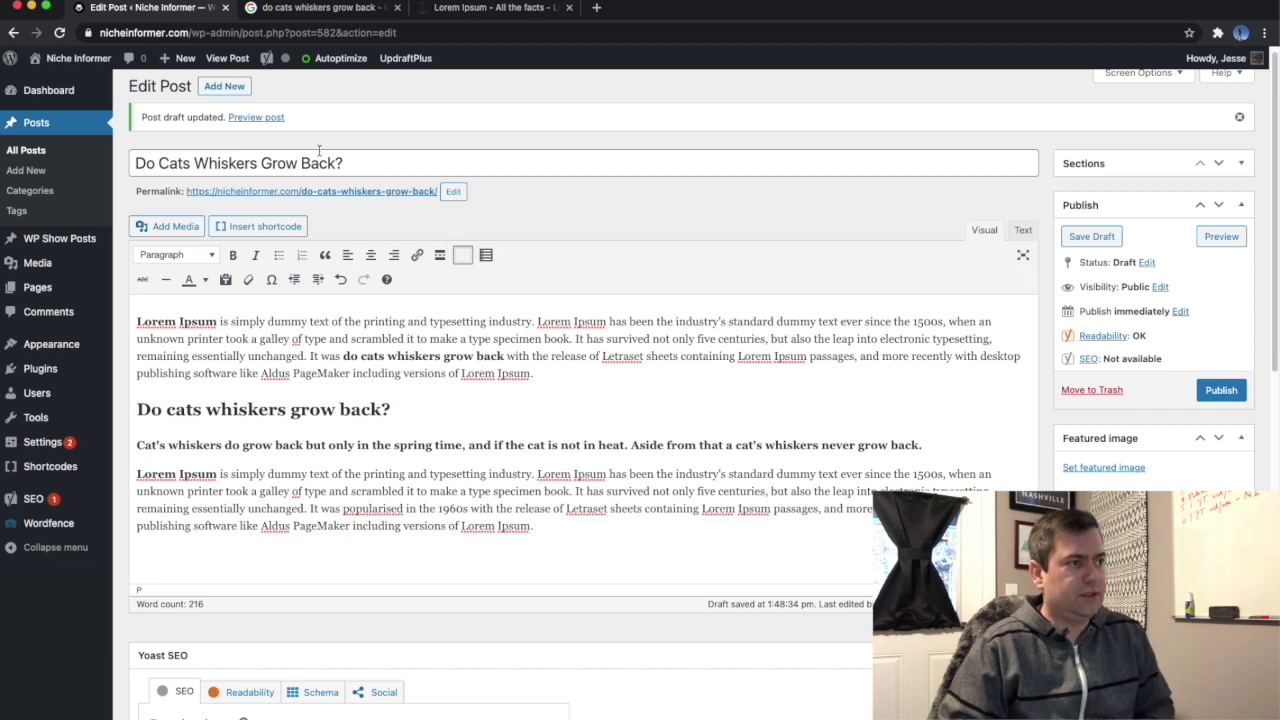
Open Google's related question "How long does it take for cat whiskers to grow back?" and copy its text into the empty paragraph of the WordPress post.
click(306, 9)
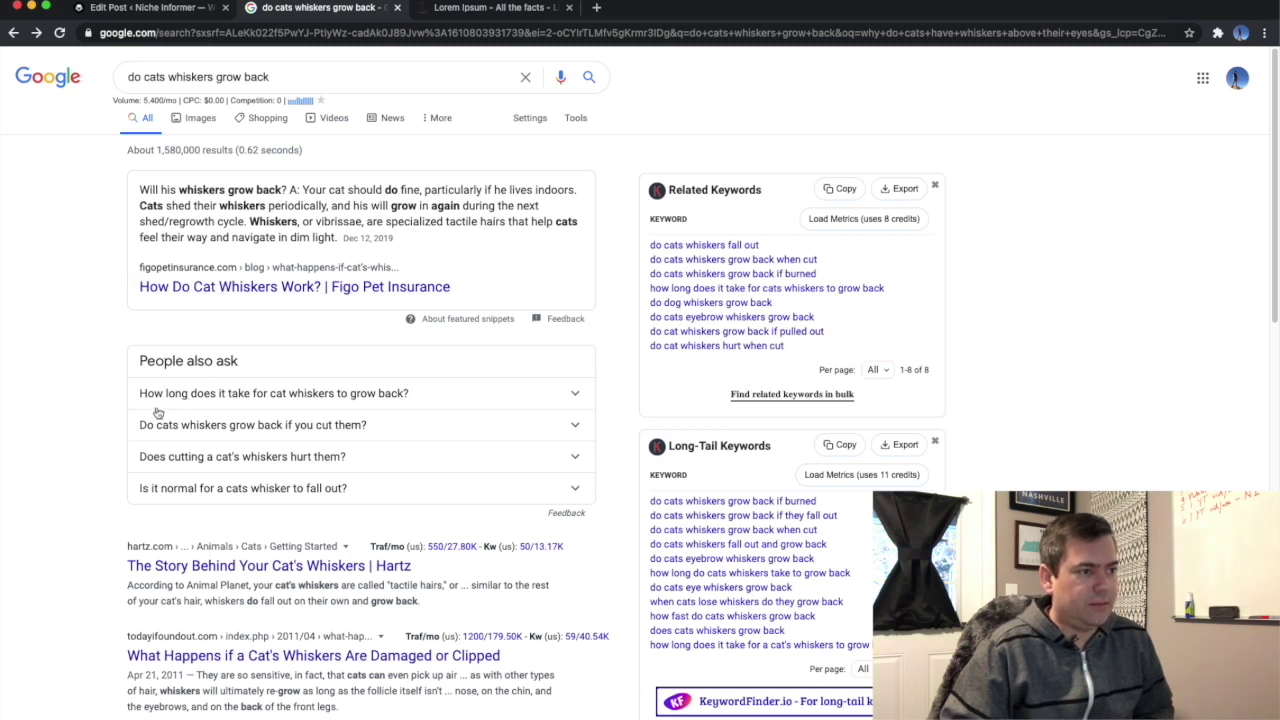
scroll(113, 411, down, 1)
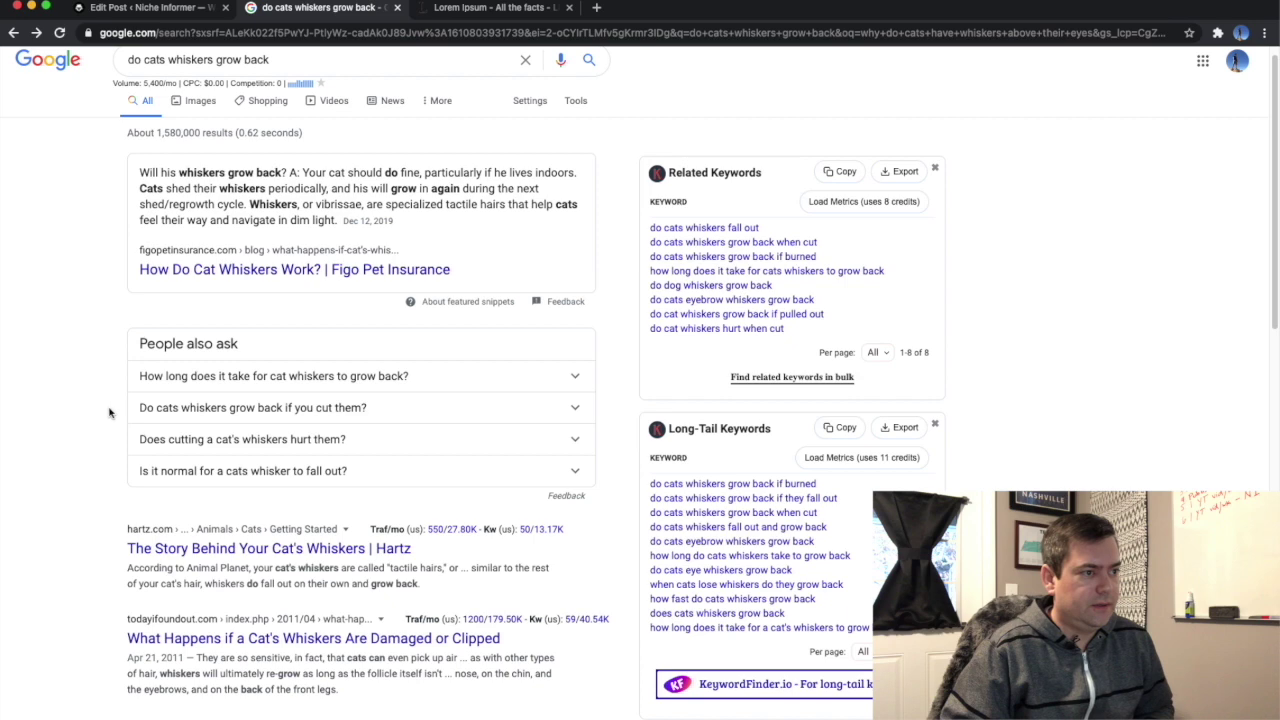
click(185, 20)
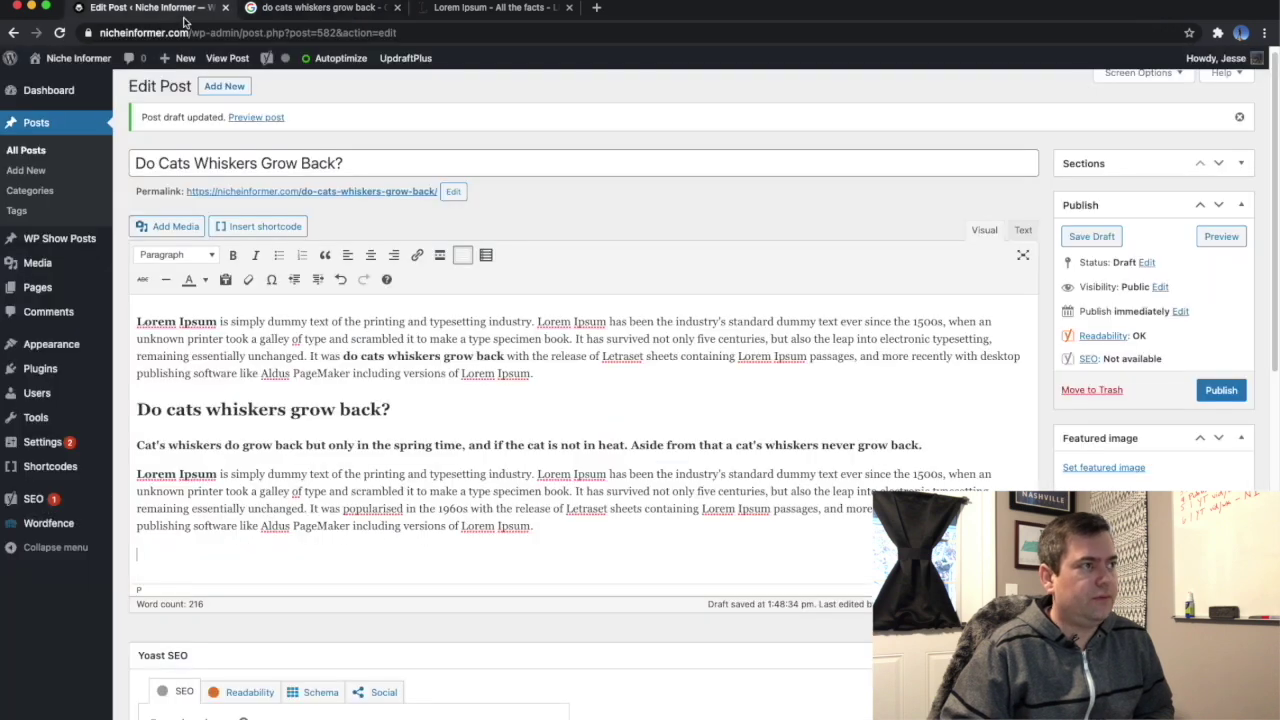
click(303, 10)
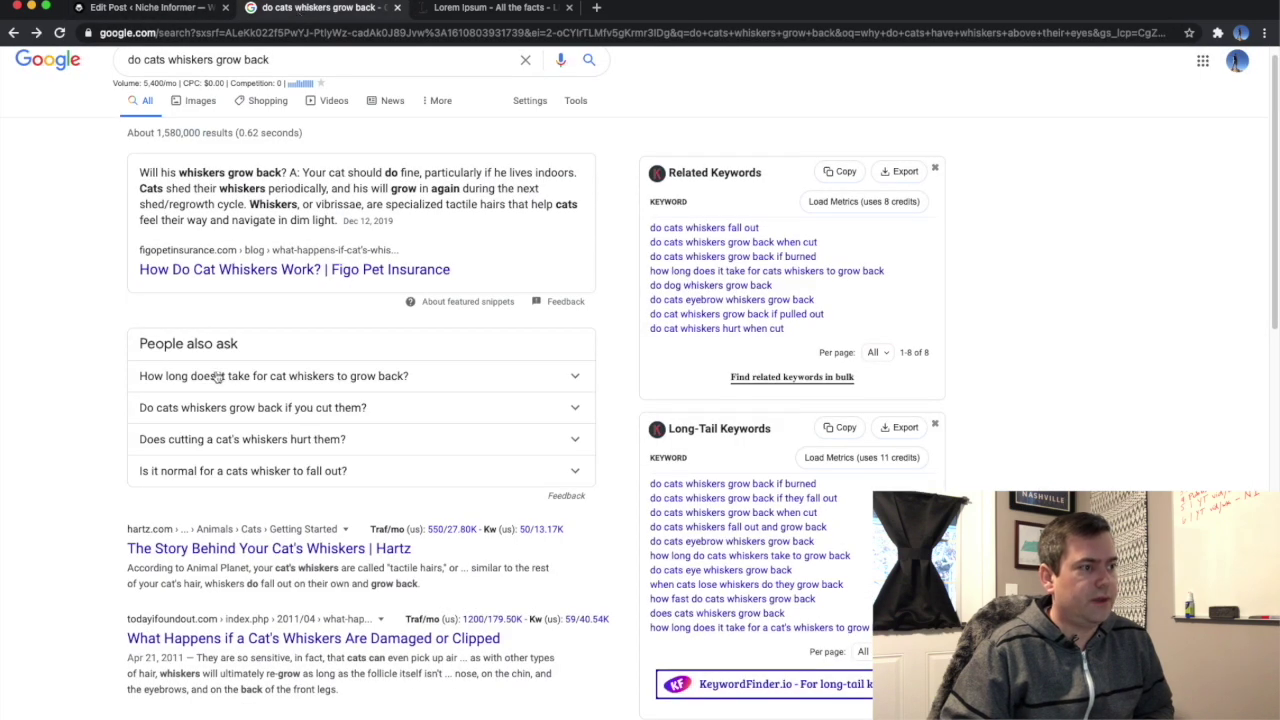
click(284, 529)
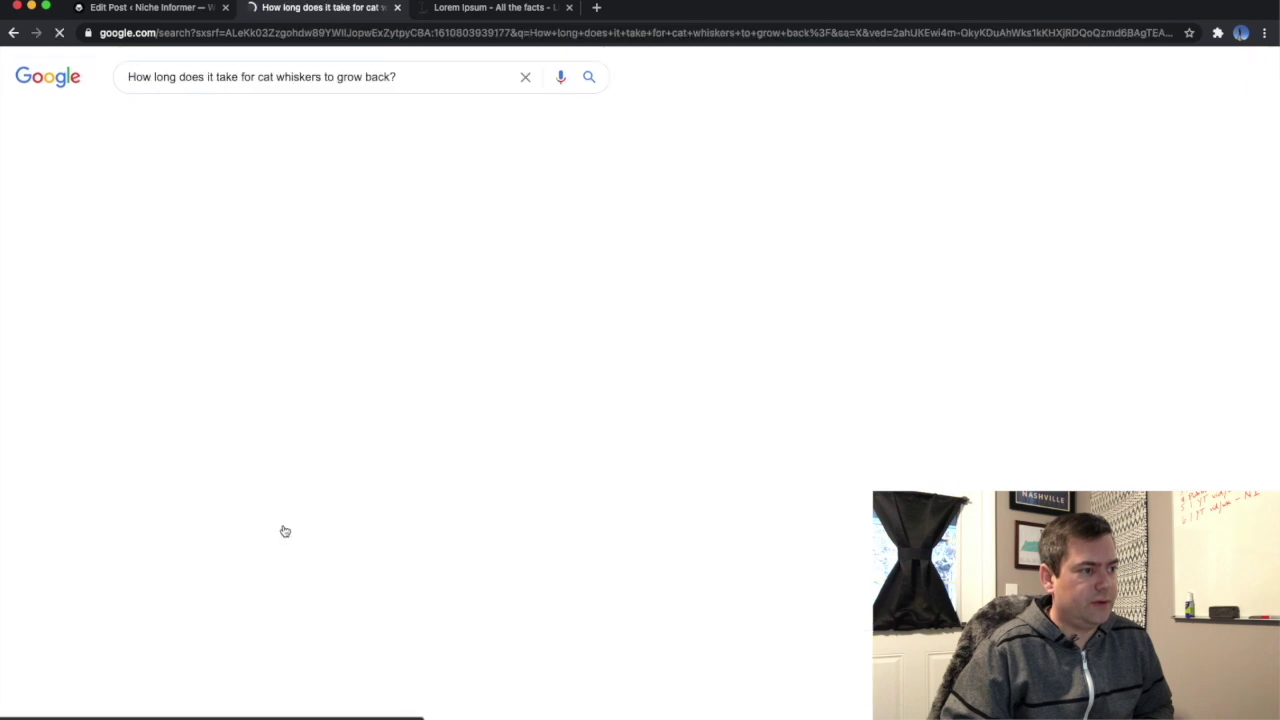
triple_click(252, 77)
key(super+c)
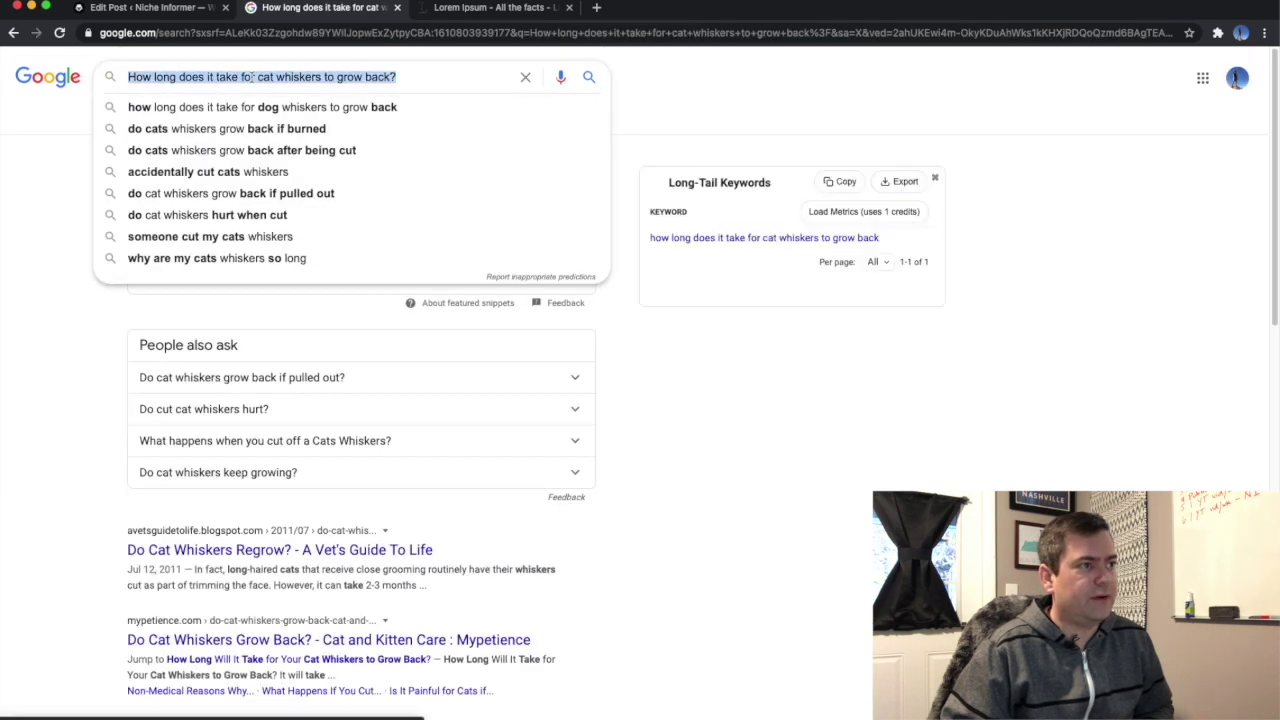
click(170, 7)
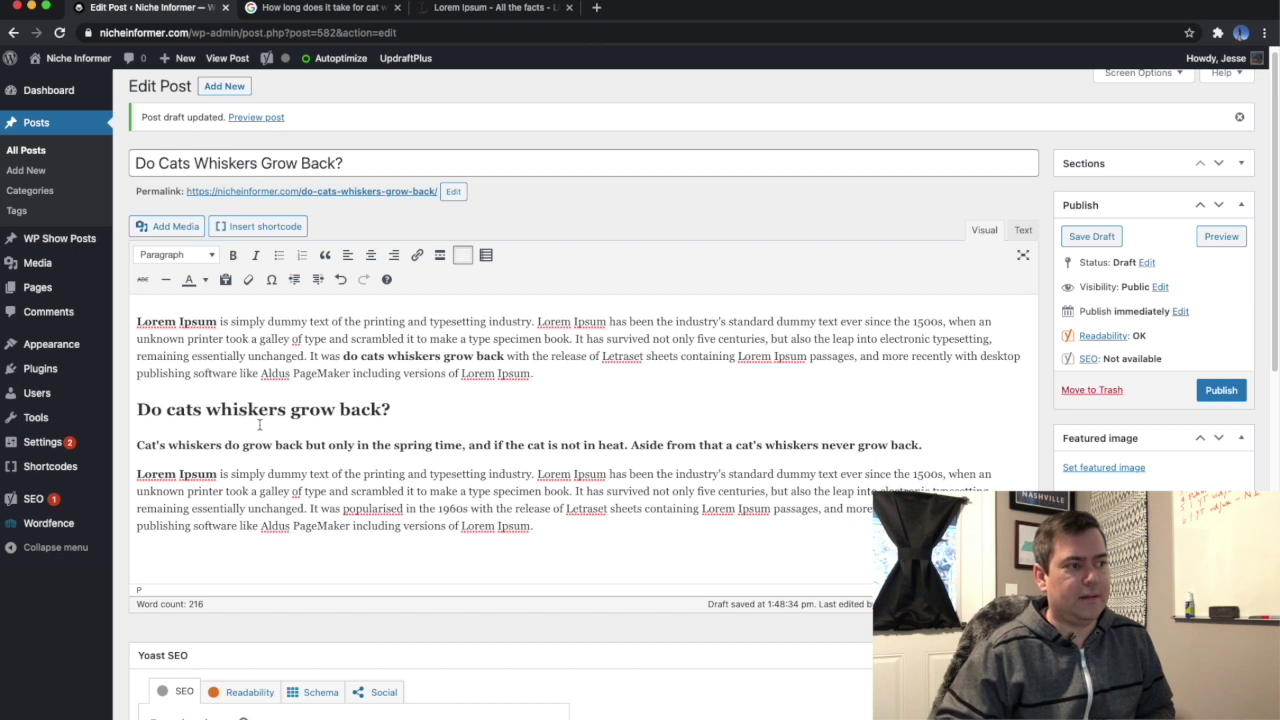
key(super+v)
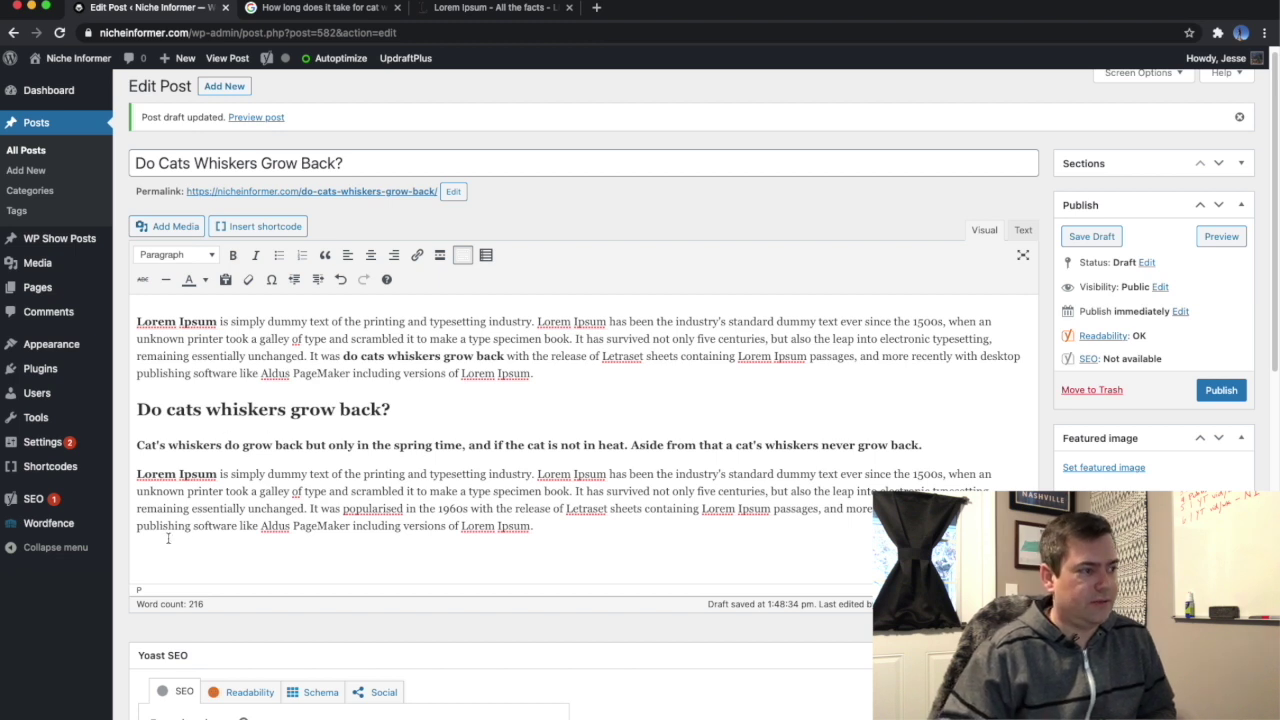
Format the line "How long does it take for cat whiskers to grow back?" as Heading 3.
triple_click(176, 554)
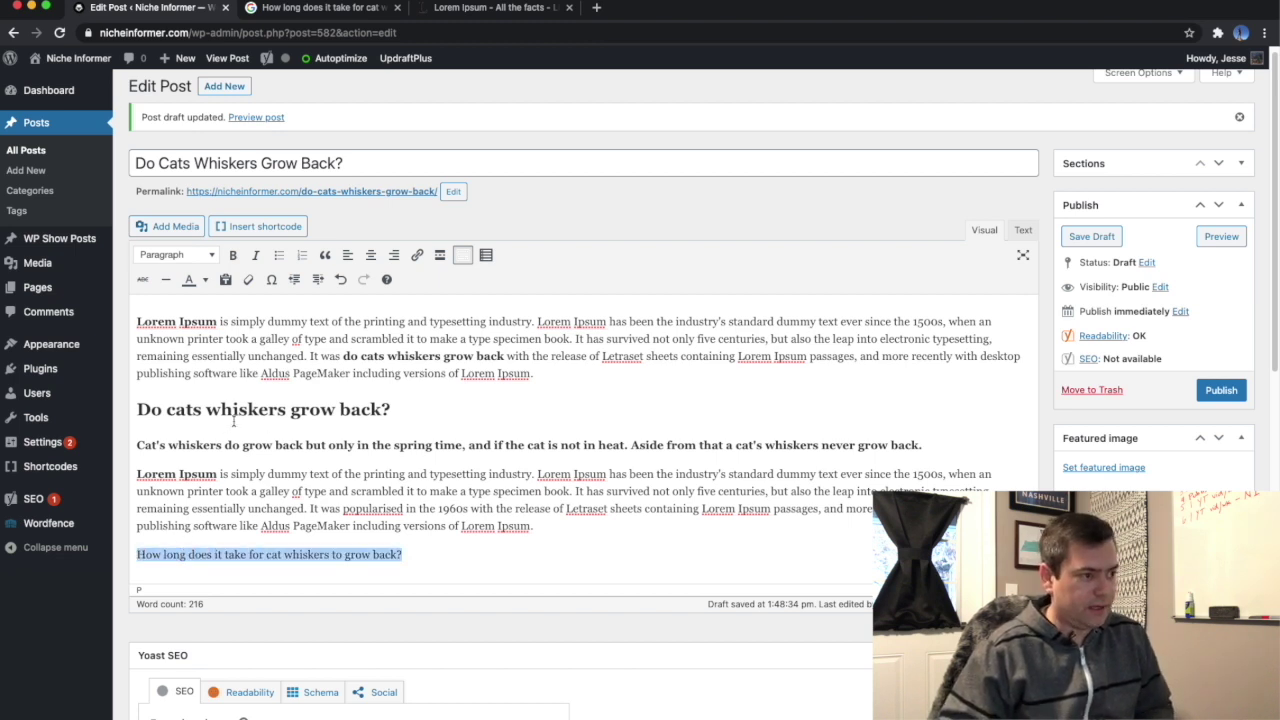
click(158, 256)
click(190, 358)
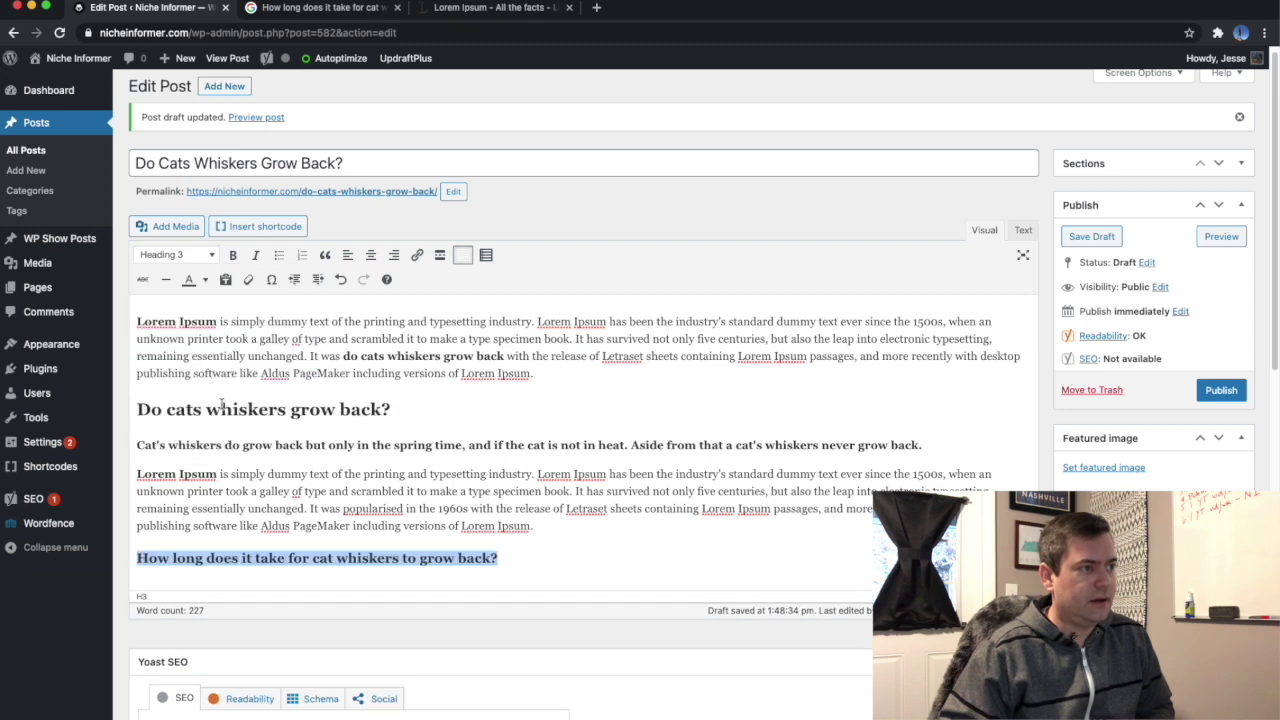
click(528, 561)
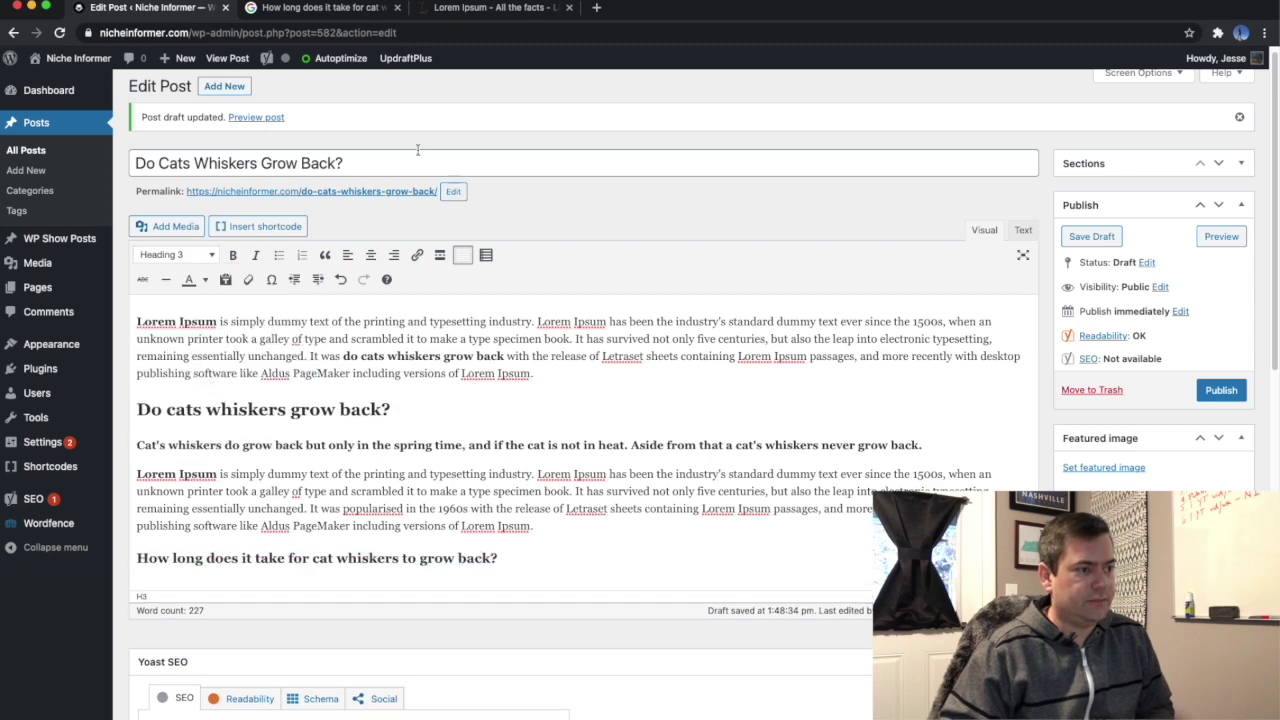
Review the "People also ask" questions on the Google results page, expanding "Do cat whiskers keep growing?".
click(320, 7)
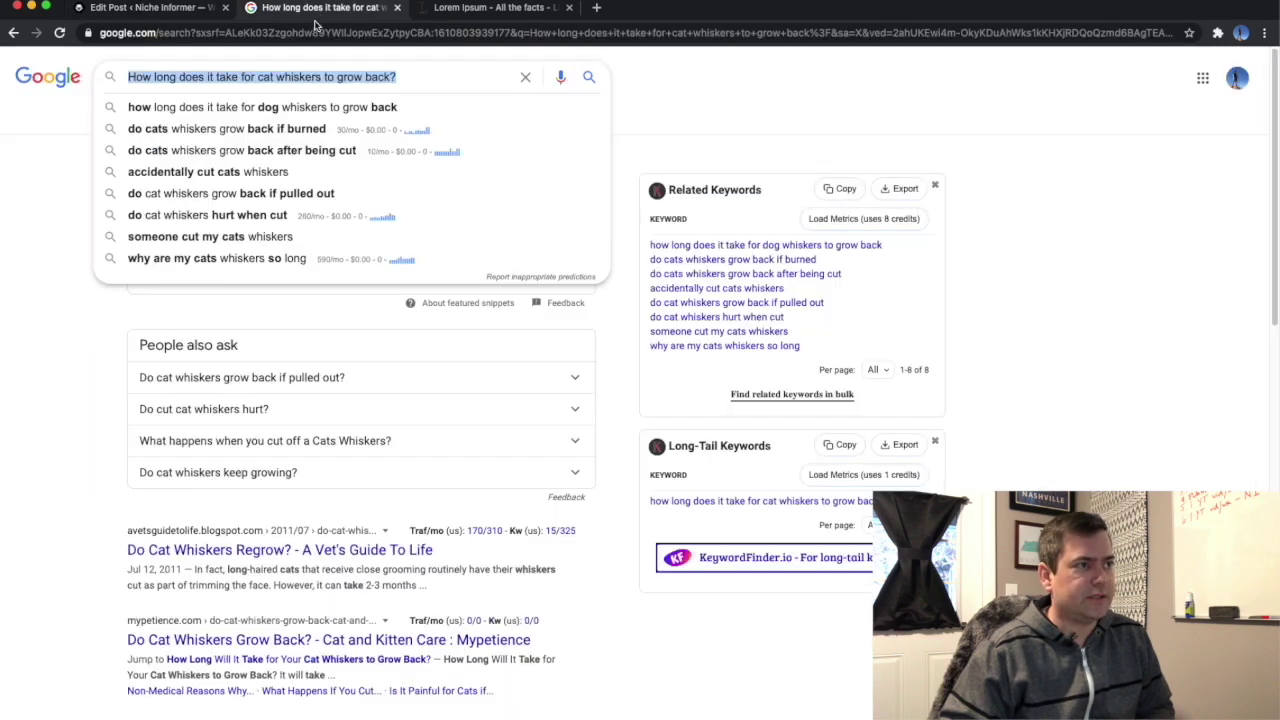
click(132, 468)
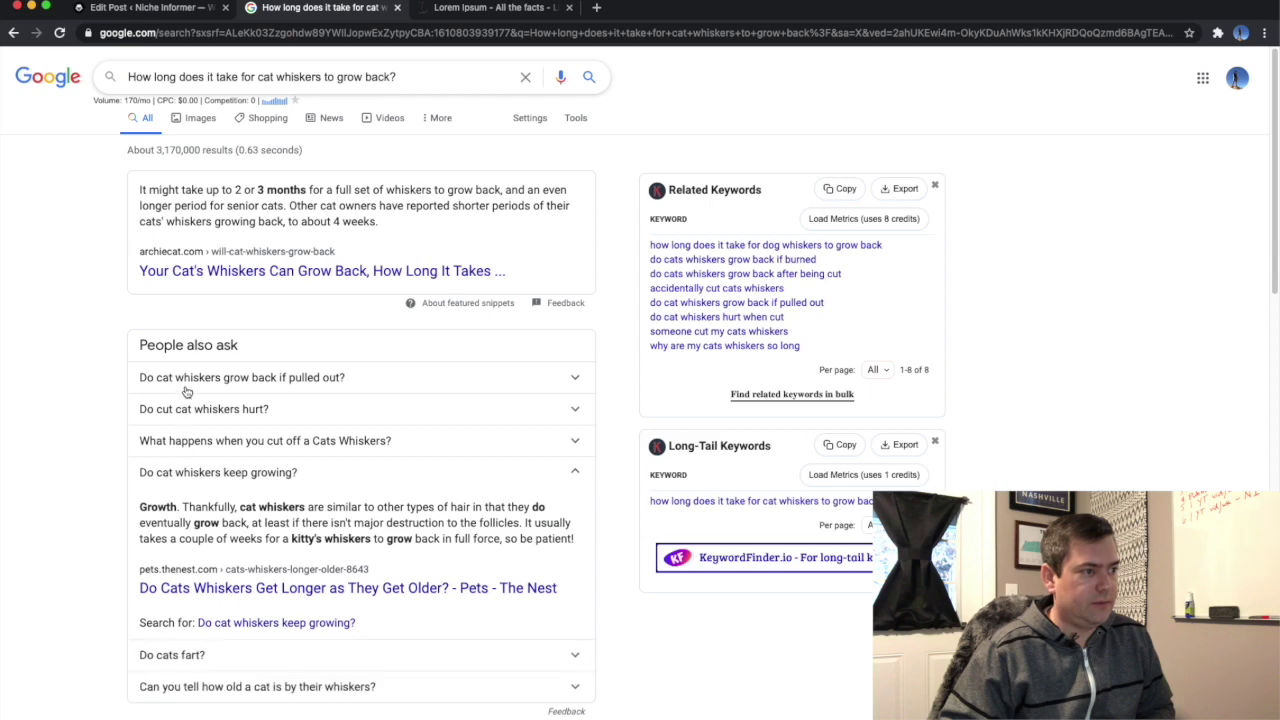
In the WordPress post, duplicate the Lorem Ipsum paragraph below the "How long does it take for cat whiskers to grow back?" heading and add a horizontal line after it.
click(186, 12)
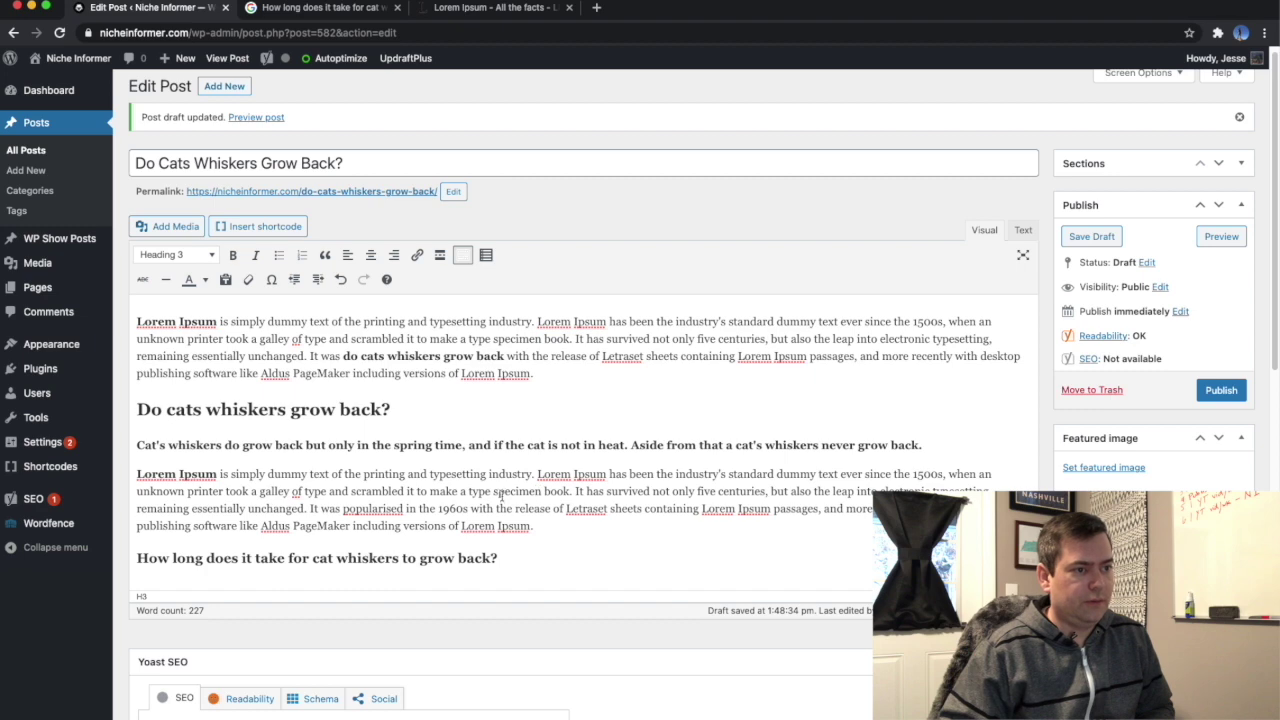
drag(541, 525, 157, 466)
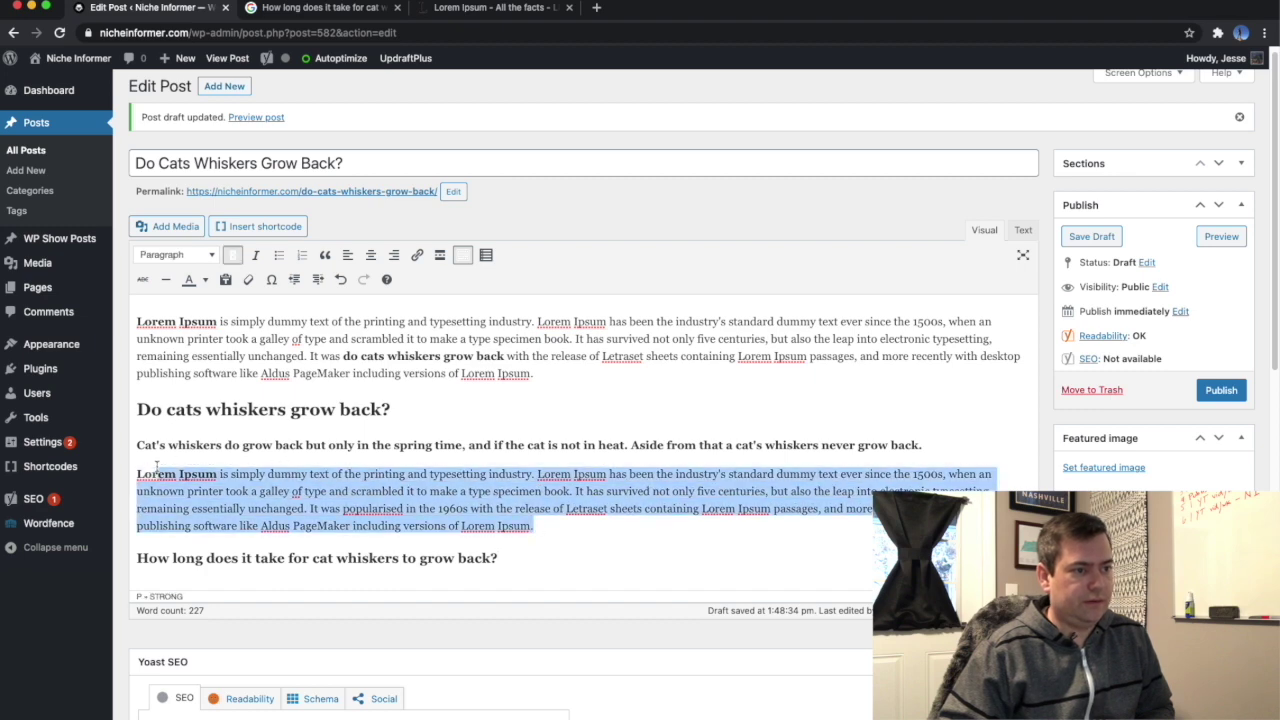
triple_click(155, 476)
key(ctrl+c)
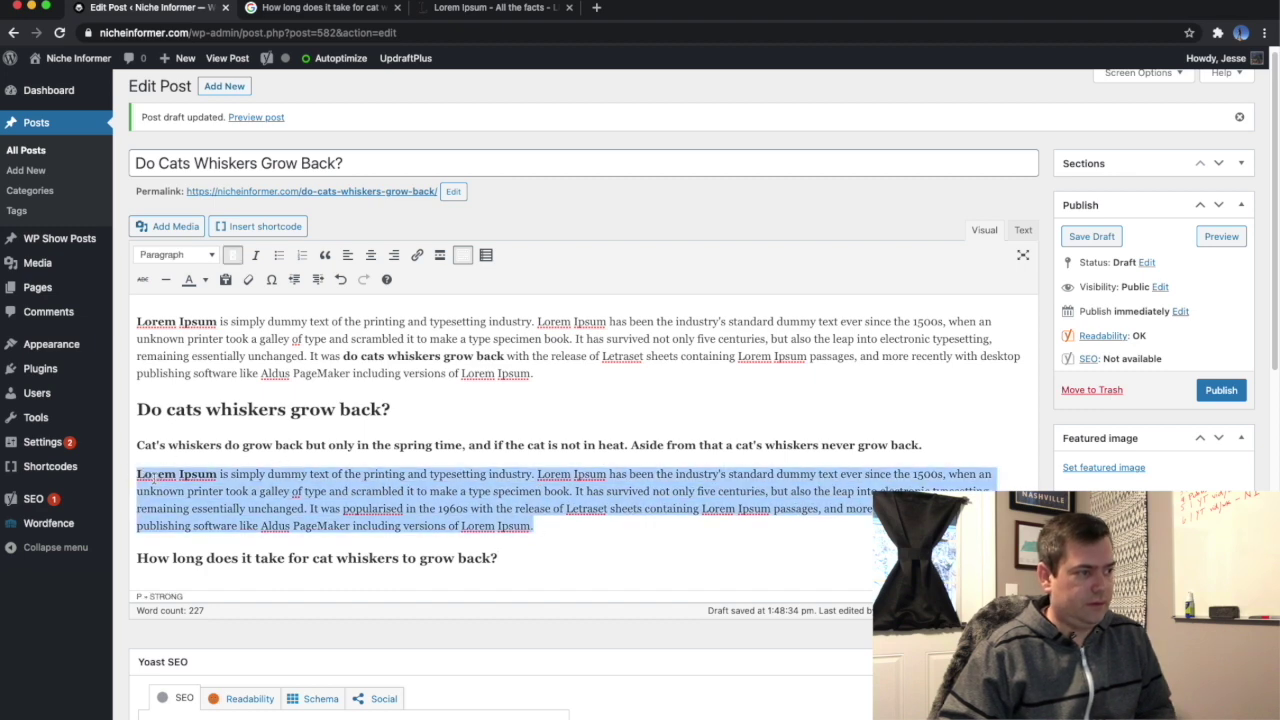
click(503, 558)
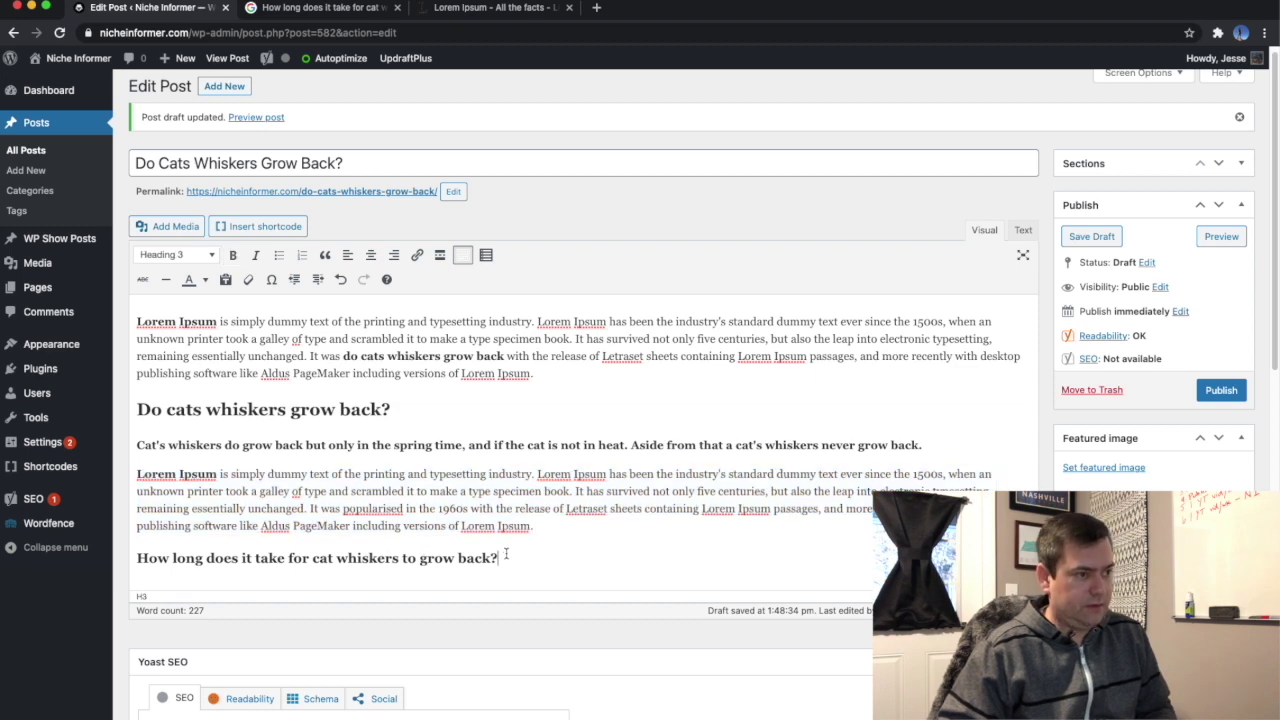
key(Return)
key(ctrl+v)
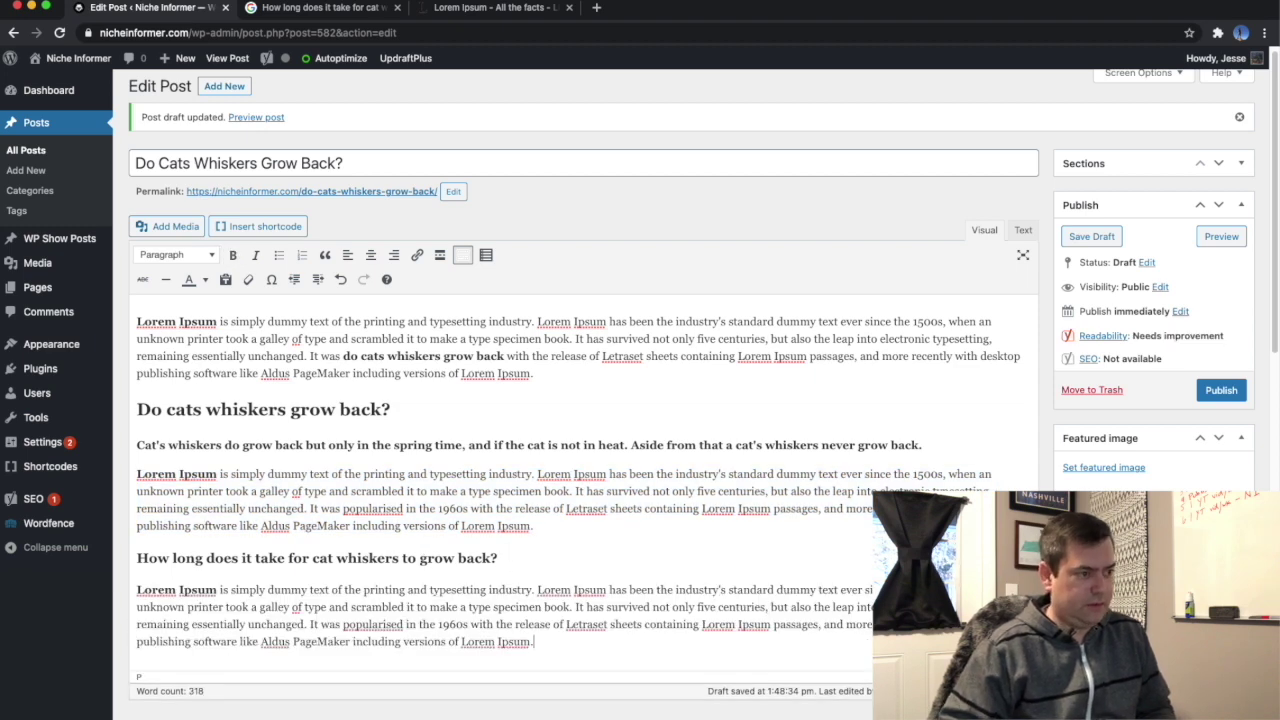
scroll(640, 400, down, 1)
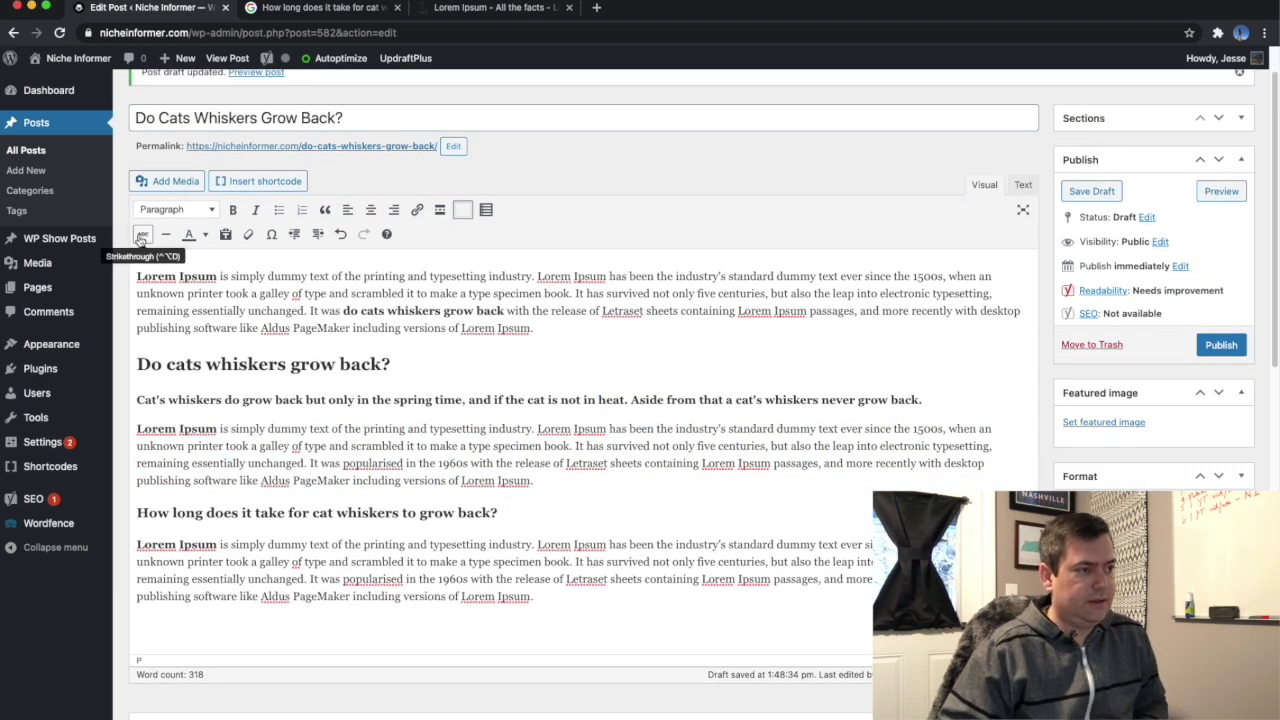
click(169, 233)
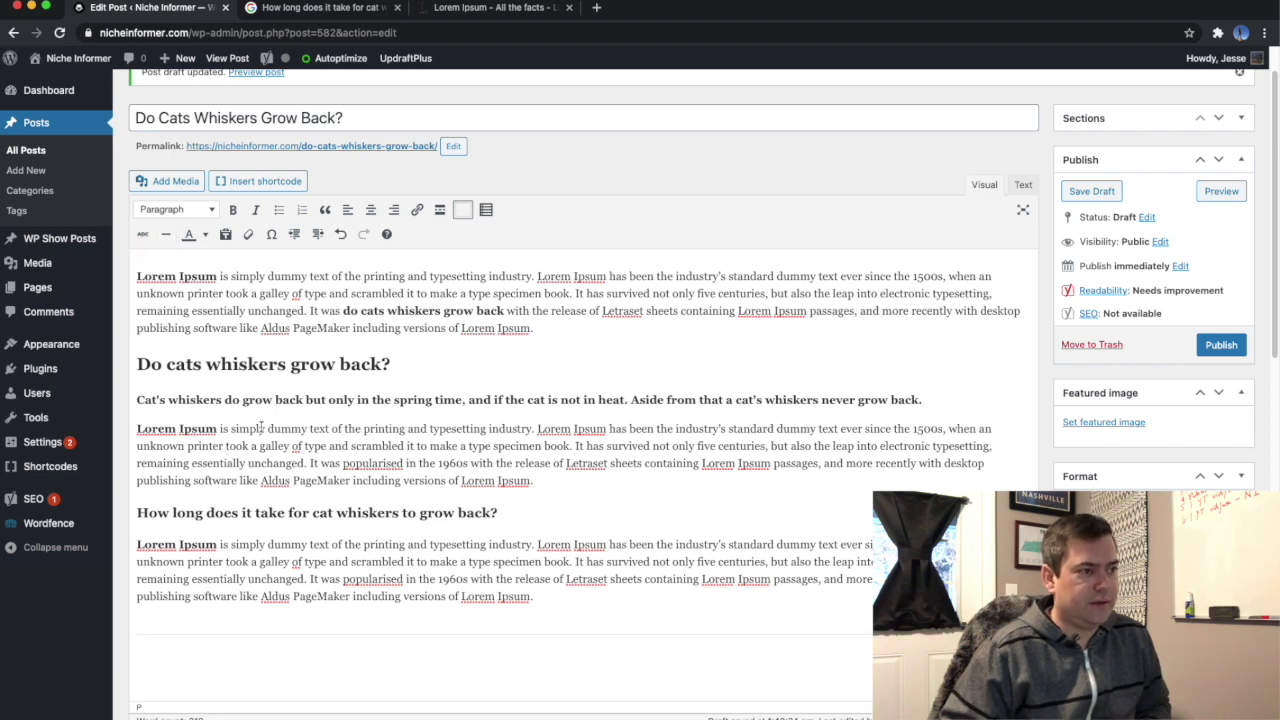
Back on Google, open the related question "Do cat whiskers grow back if pulled out?" as a search and copy its text.
click(297, 8)
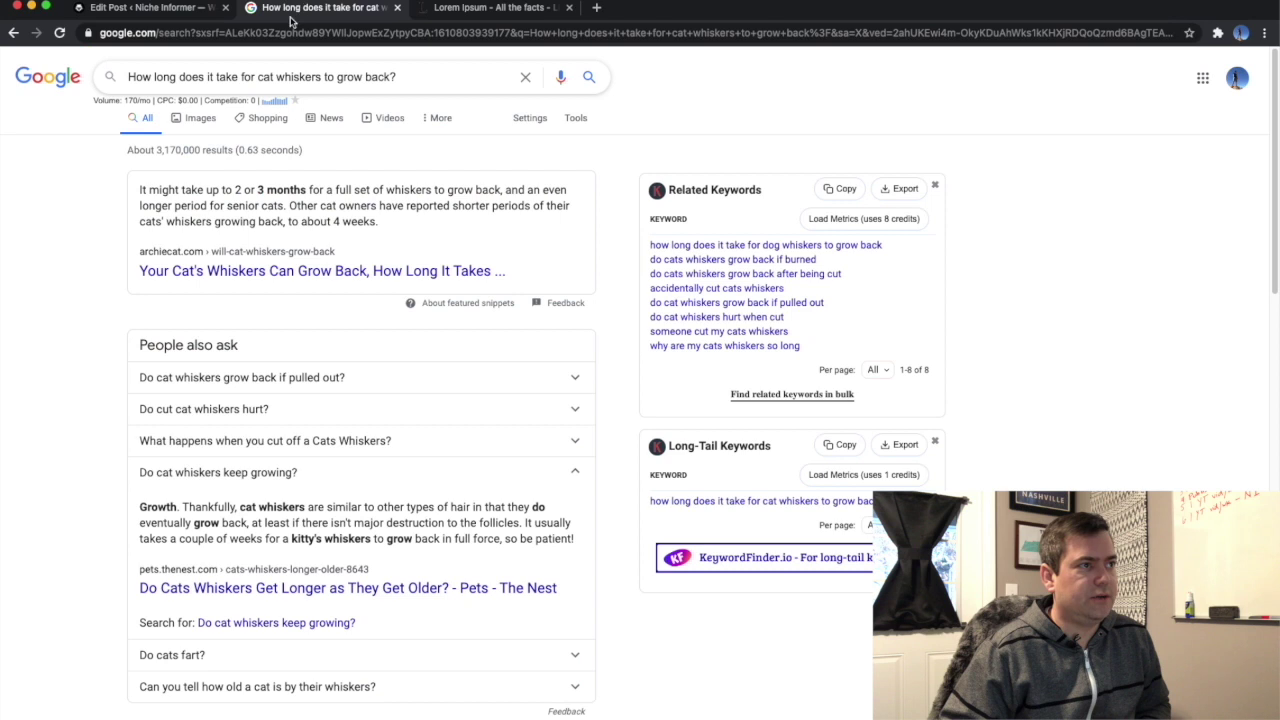
scroll(98, 363, down, 1)
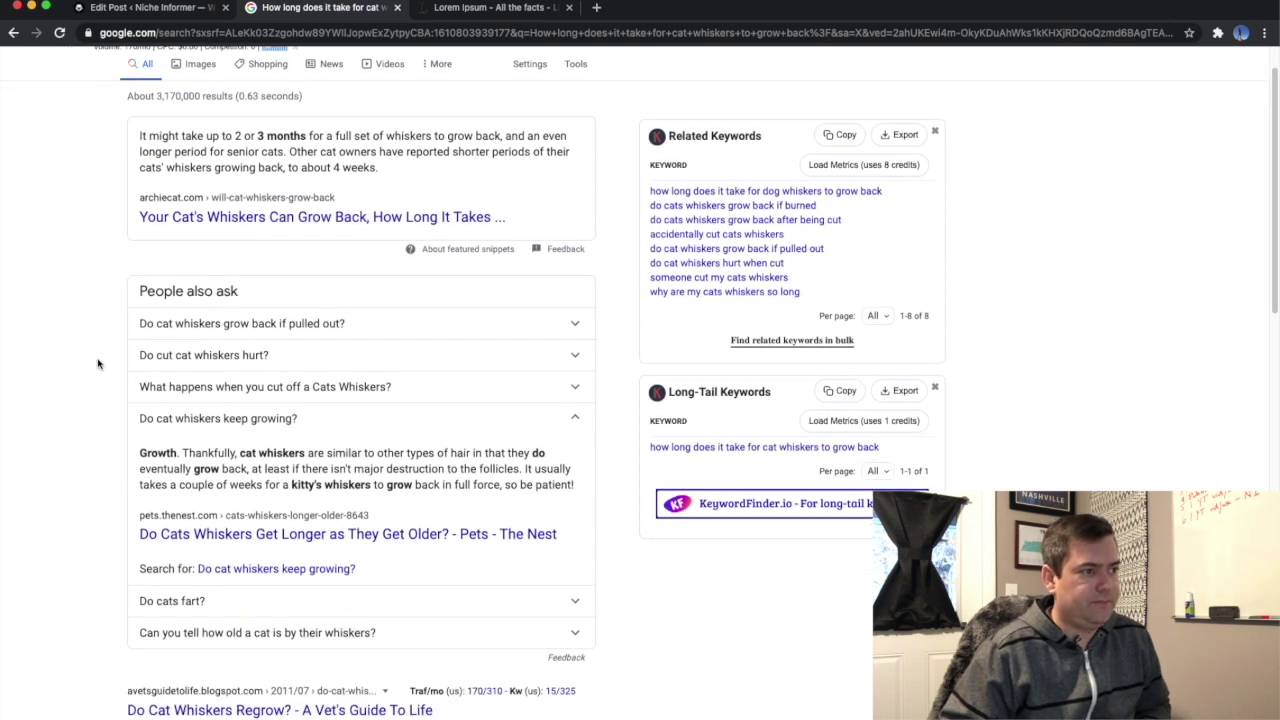
scroll(98, 363, down, 1)
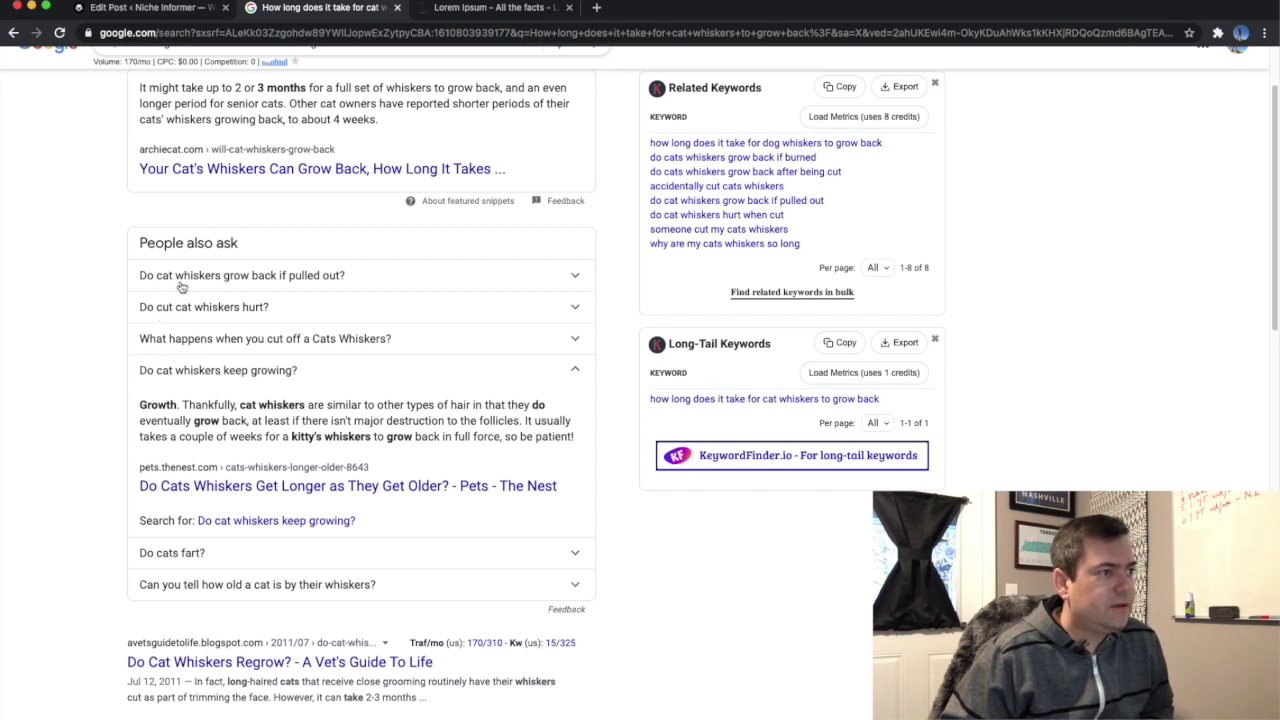
click(183, 277)
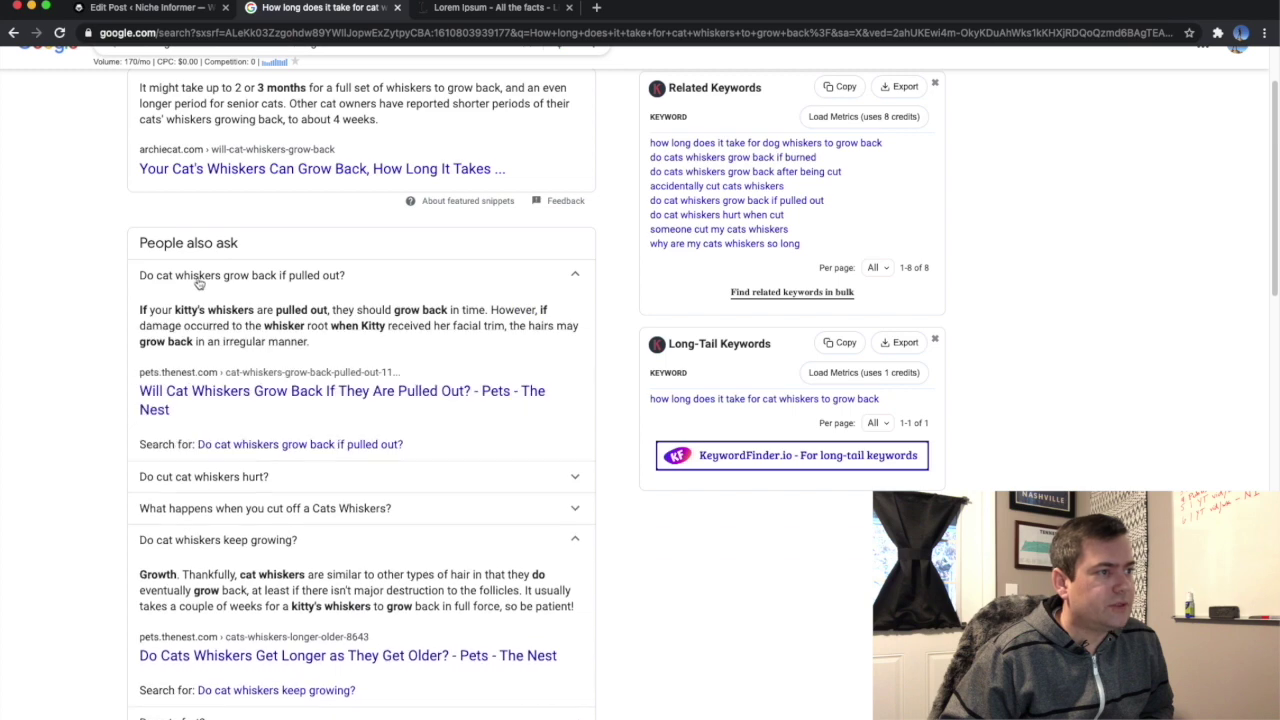
click(287, 447)
triple_click(238, 82)
key(ctrl+c)
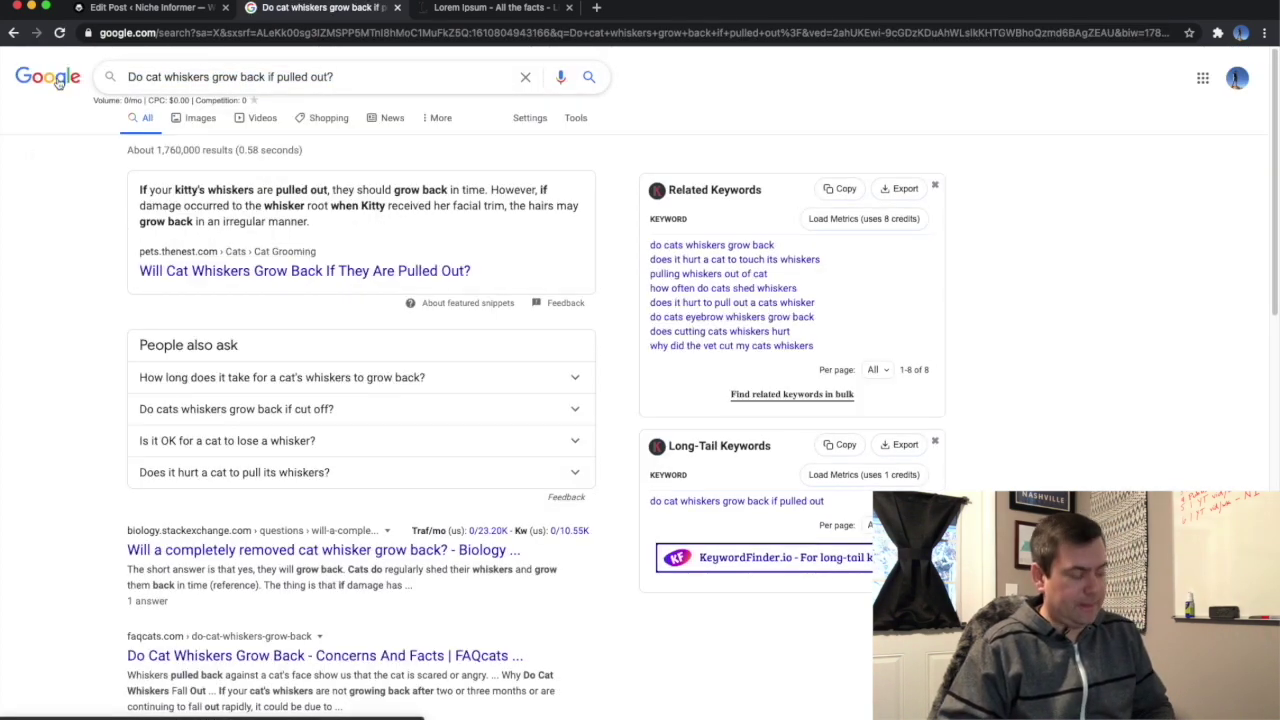
In the WordPress post, paste the copied question above the "How long does it take" heading and format it as Heading 3.
click(150, 8)
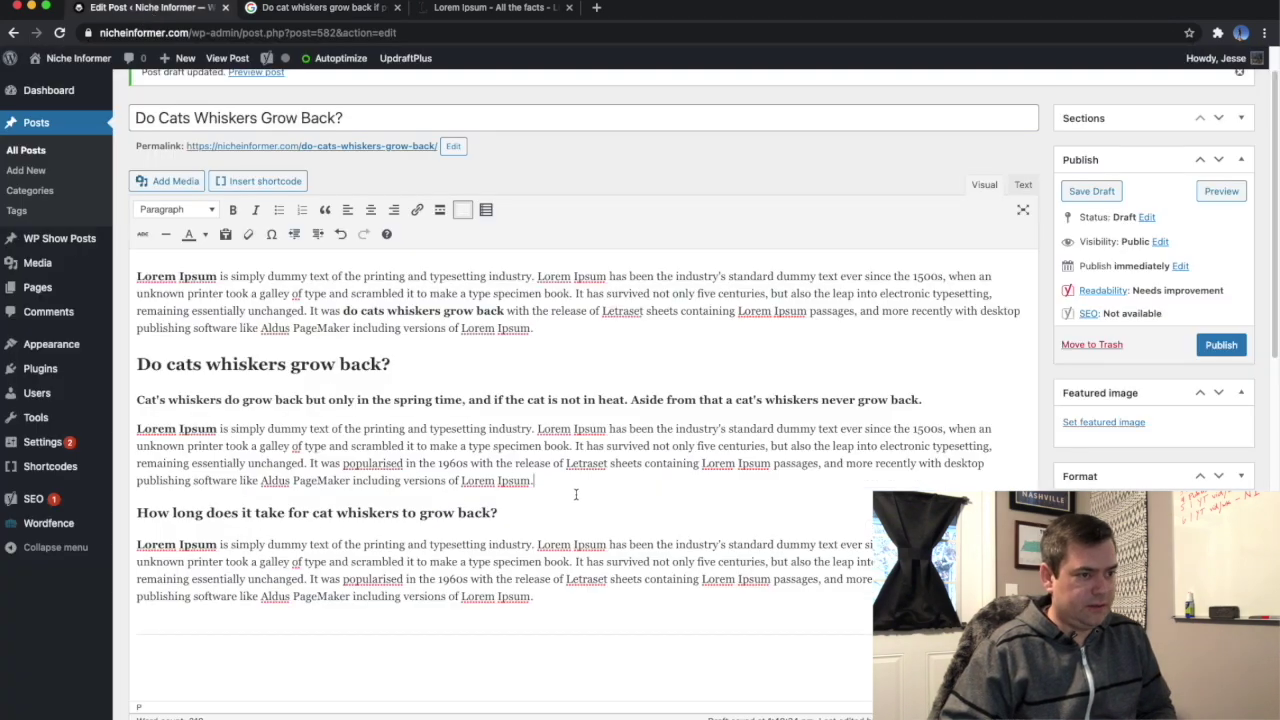
key(Return)
key(ctrl+v)
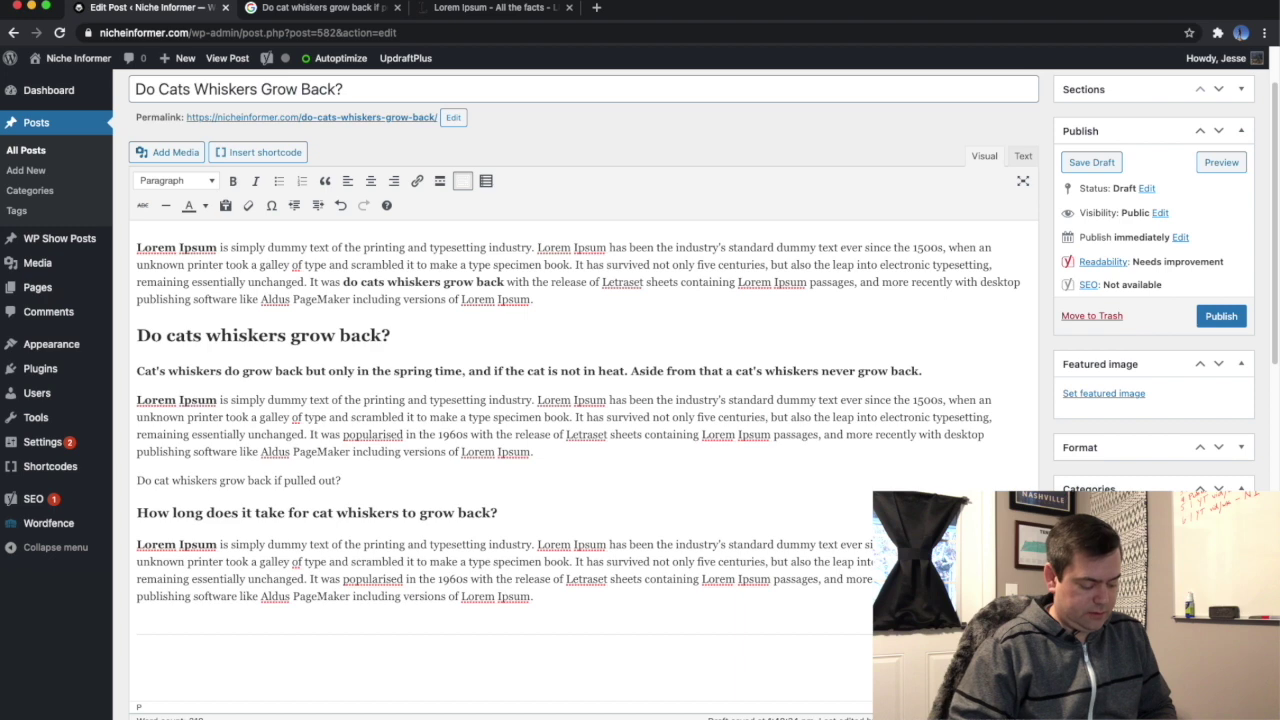
click(180, 182)
click(172, 284)
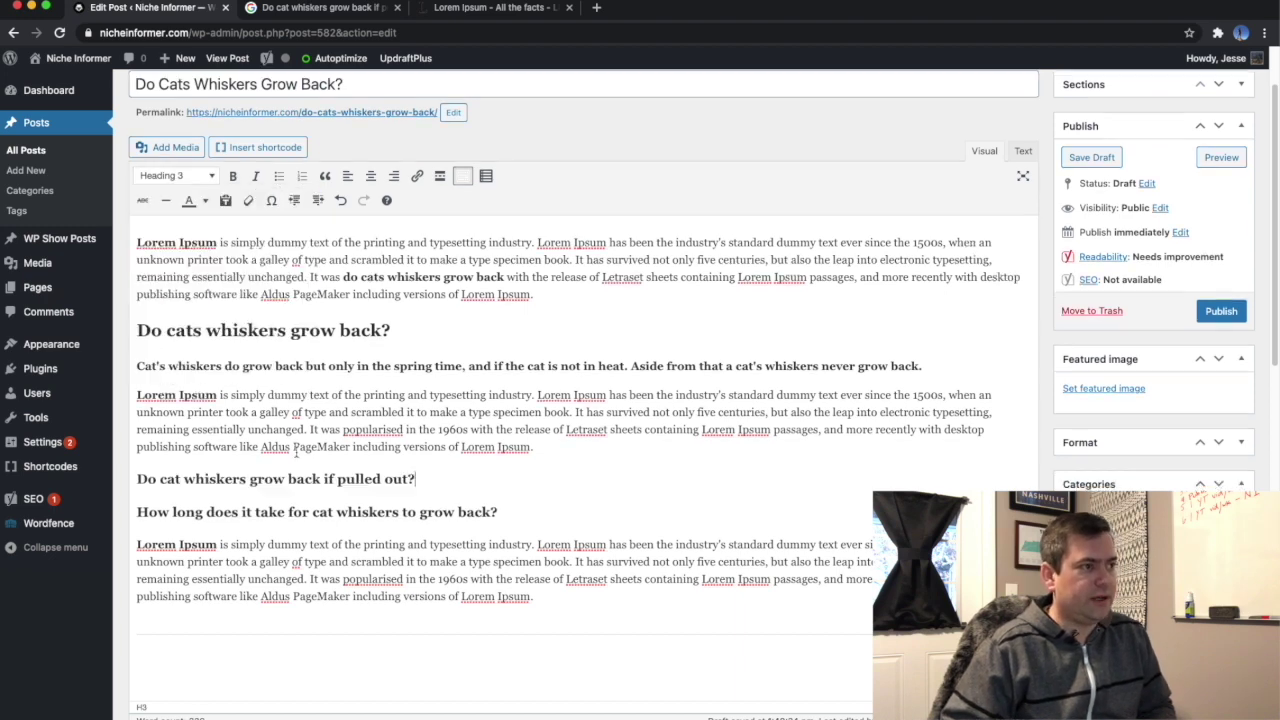
Copy the last Lorem Ipsum paragraph into a new paragraph under the "Do cat whiskers grow back if pulled out?" heading.
key(Return)
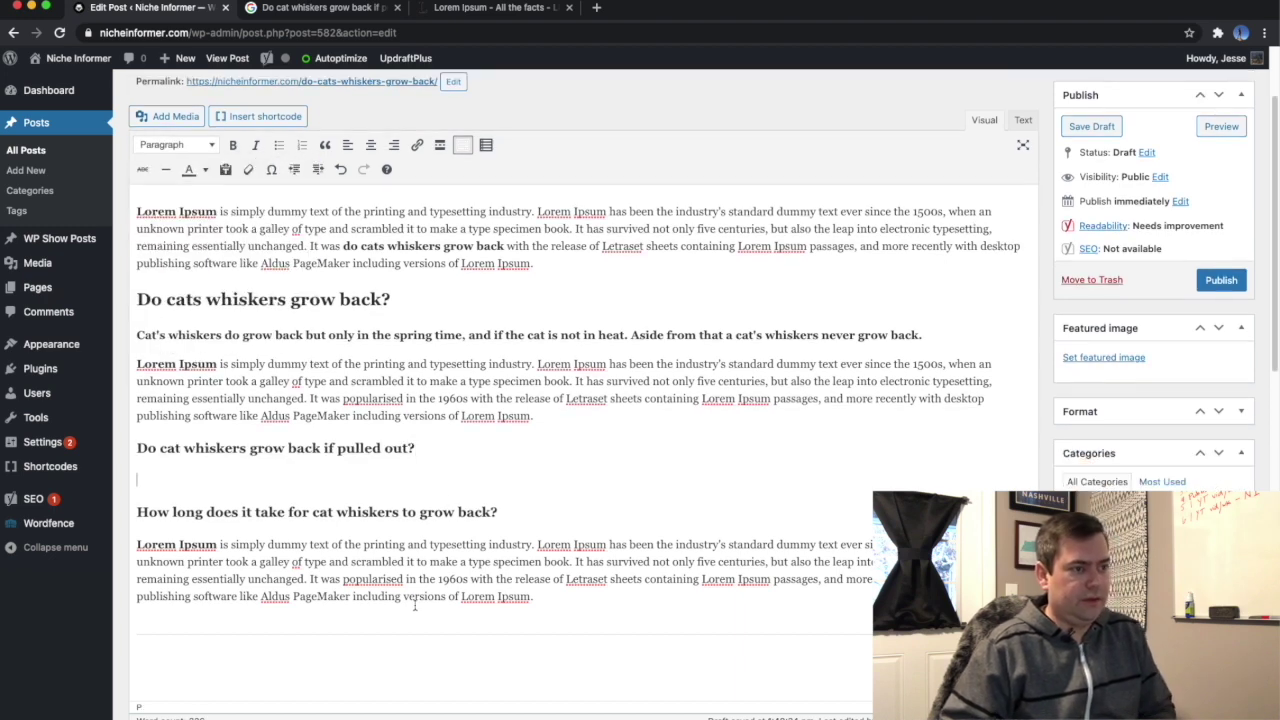
triple_click(367, 596)
key(ctrl+c)
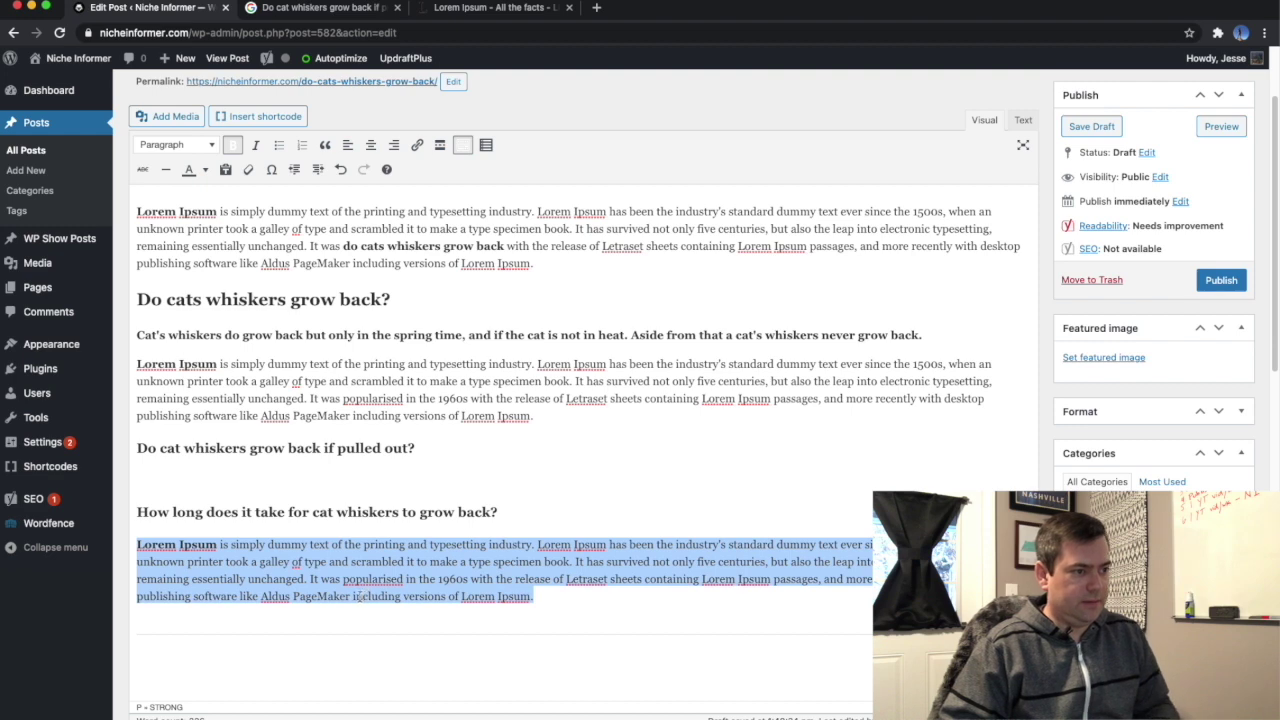
click(202, 480)
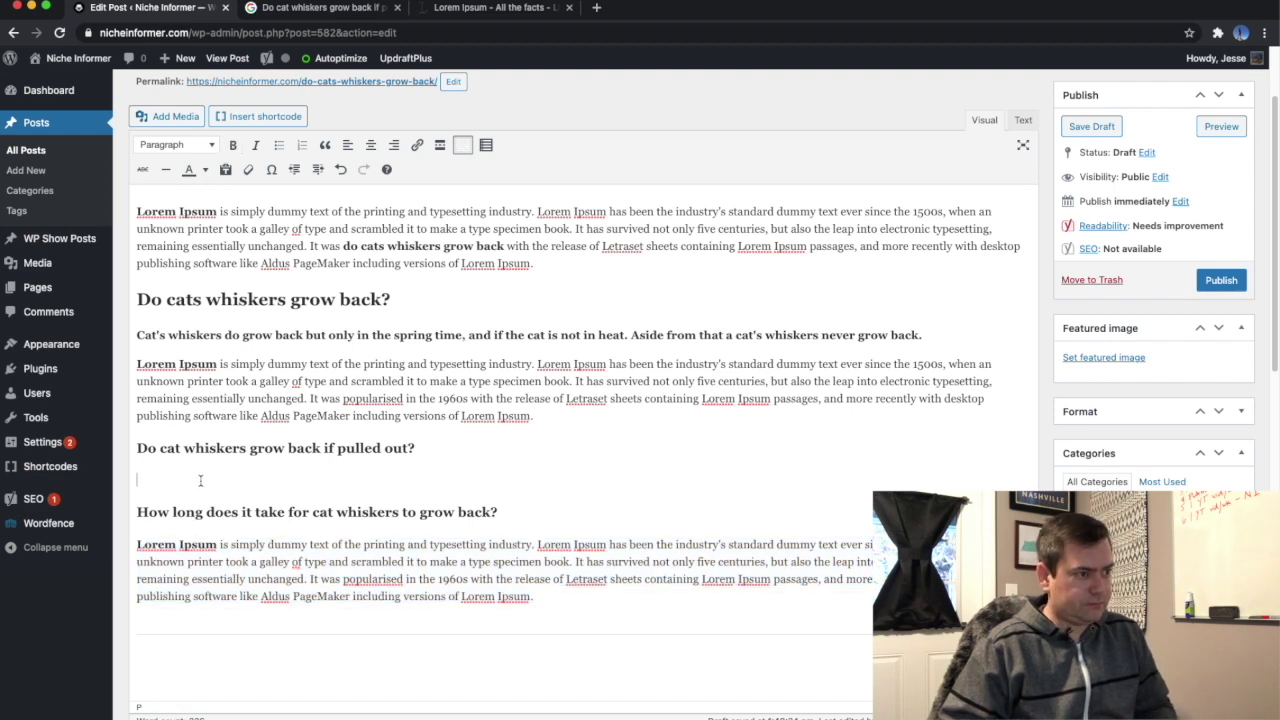
key(ctrl+v)
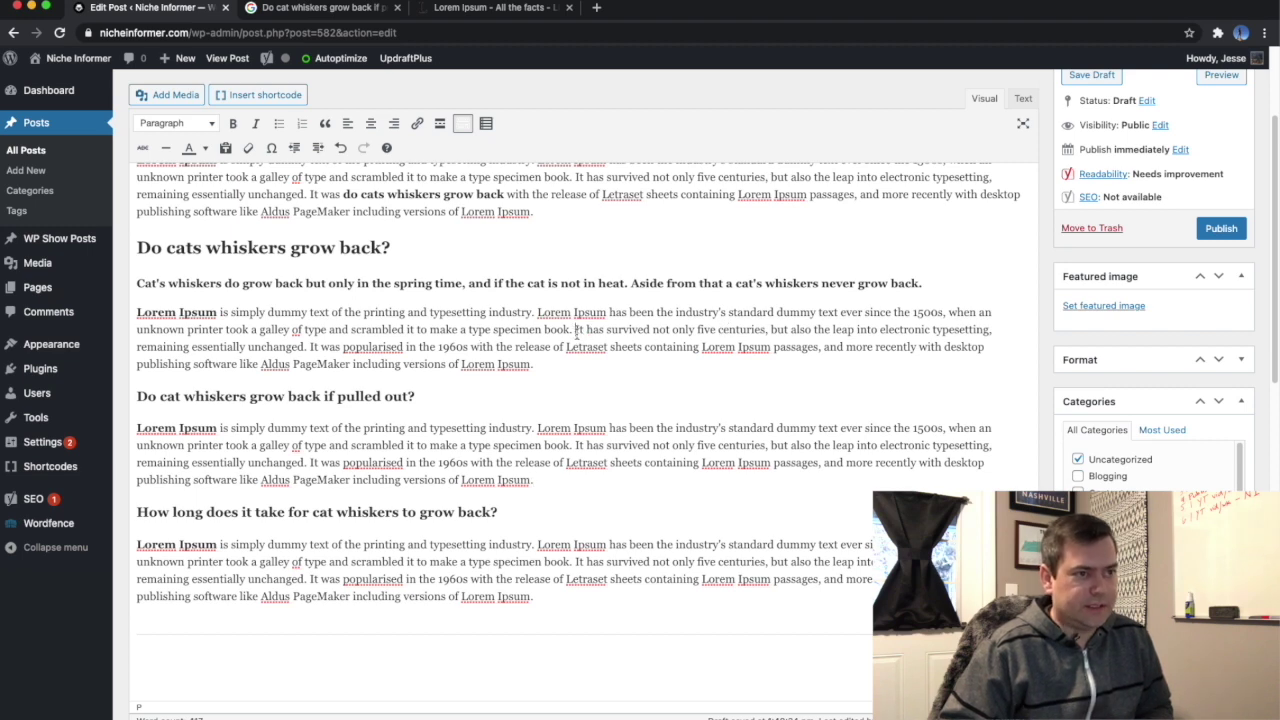
Split the filler paragraph under the H2 section and under both Heading 3 questions into two paragraphs before "It has survived".
click(575, 331)
key(Return)
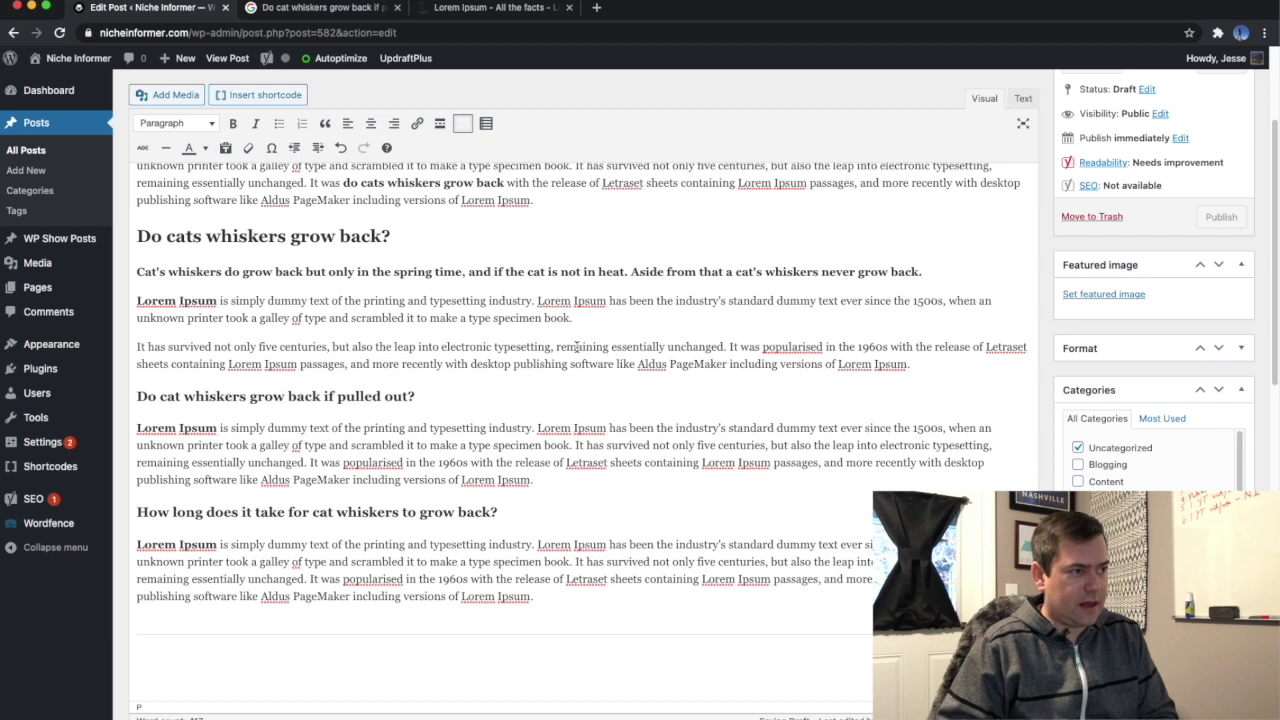
click(577, 445)
key(Return)
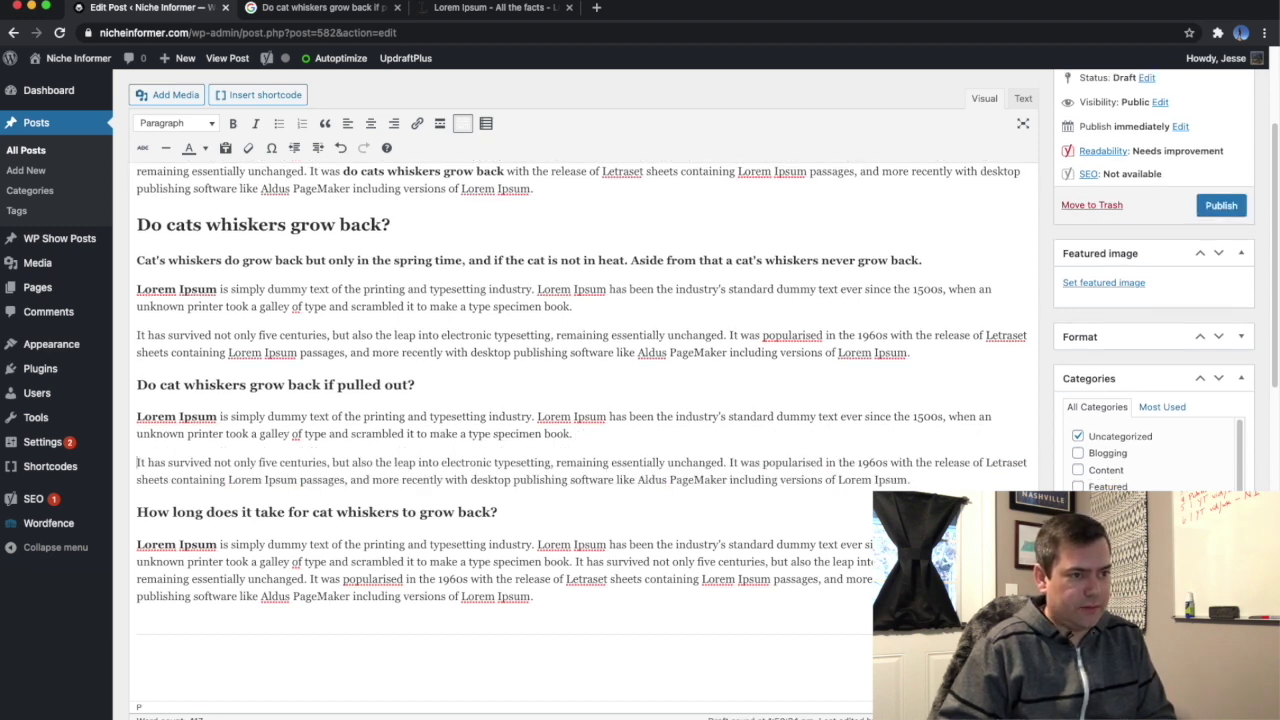
scroll(604, 472, down, 2)
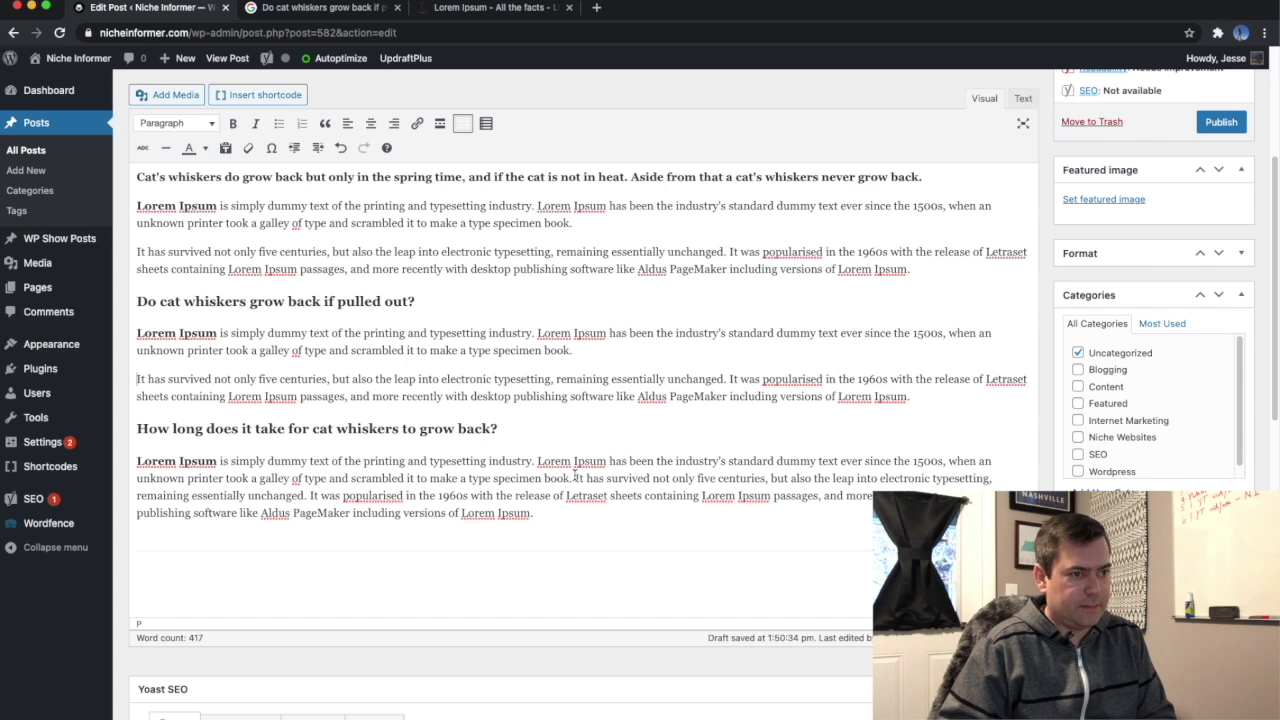
key(Return)
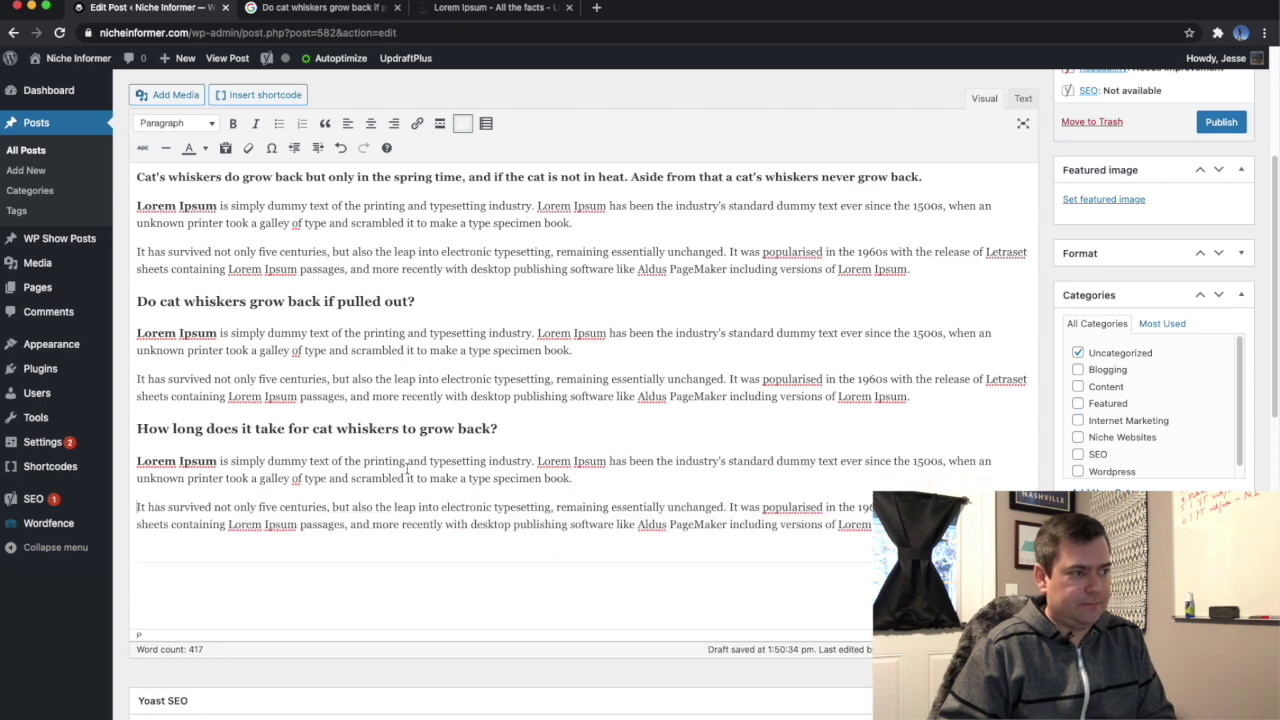
scroll(311, 531, up, 2)
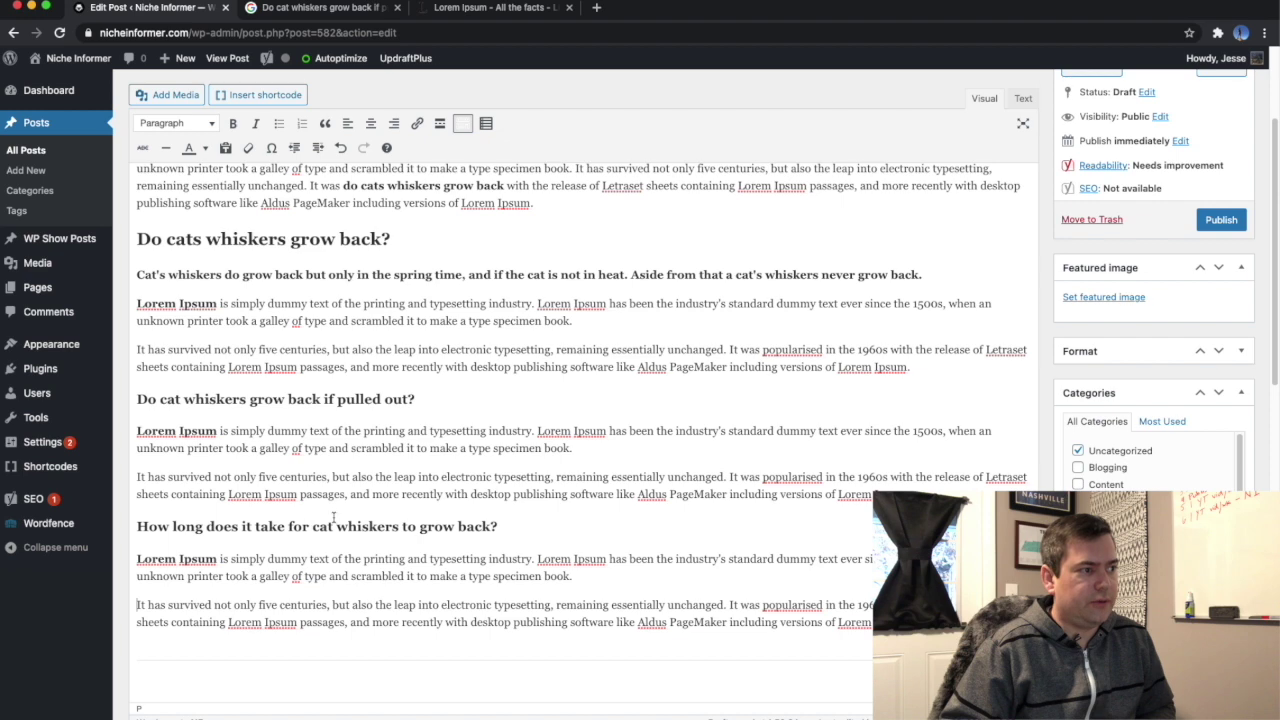
On Google, open the related question "Do cats whiskers grow back if cut off?" as a search and copy its text.
click(308, 10)
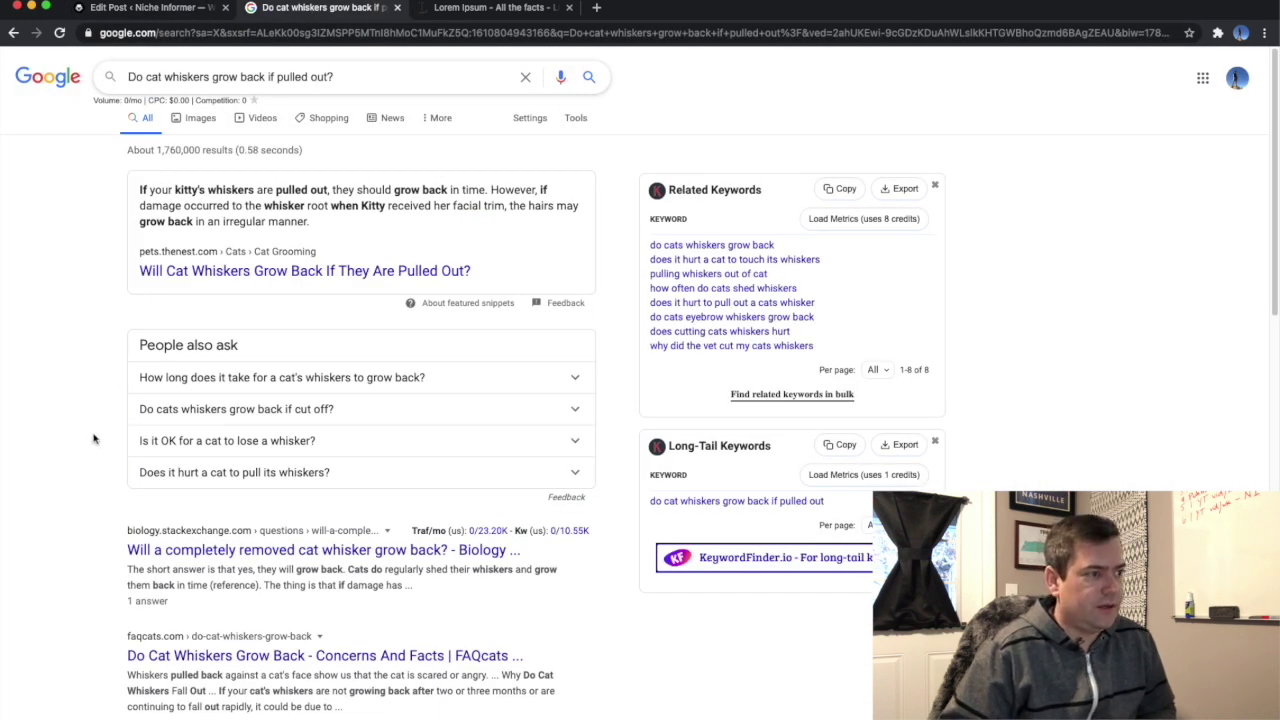
click(174, 410)
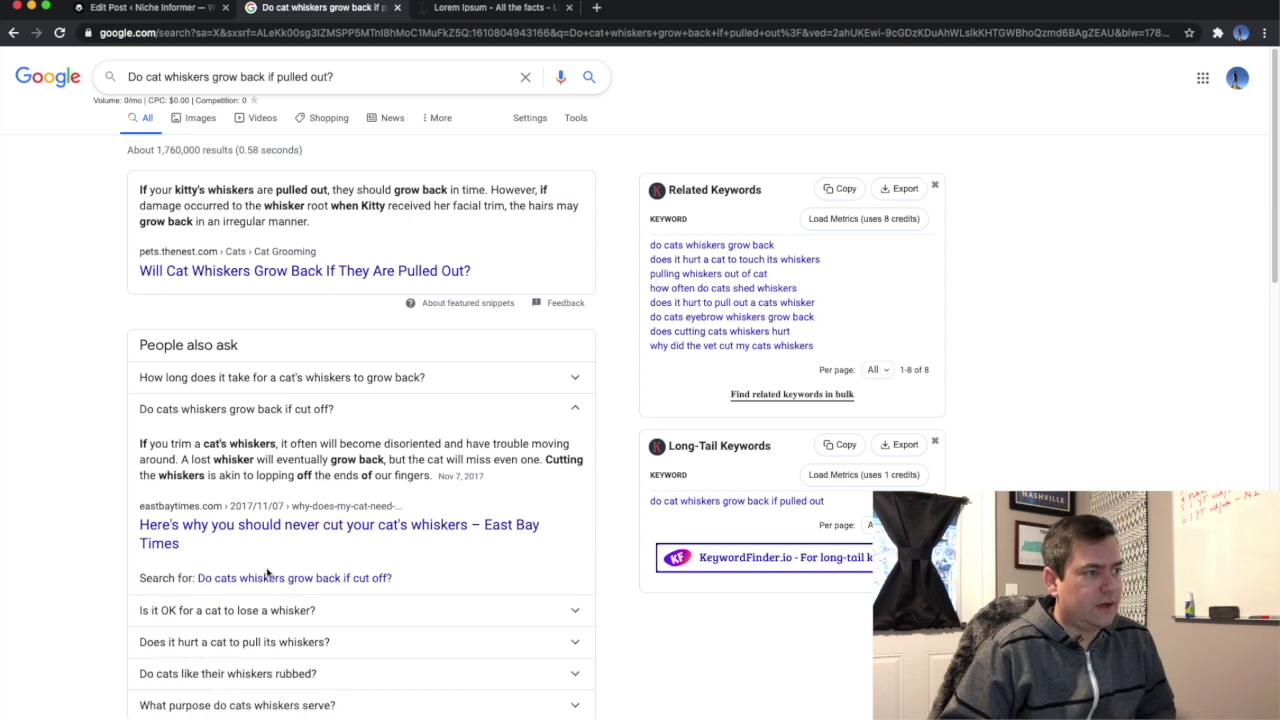
click(268, 577)
triple_click(224, 77)
key(super+c)
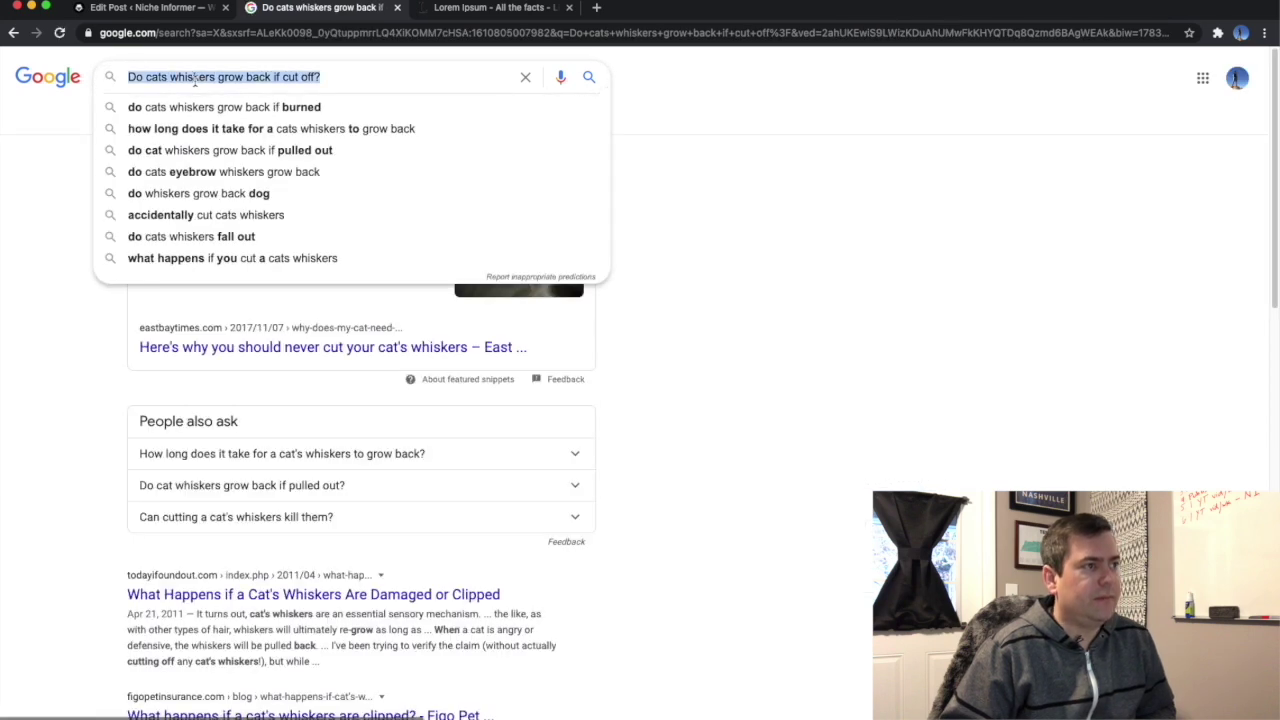
In the WordPress post, insert "Do cats whiskers grow back if cut off?" as Heading 3 after the "if pulled out" section.
click(150, 7)
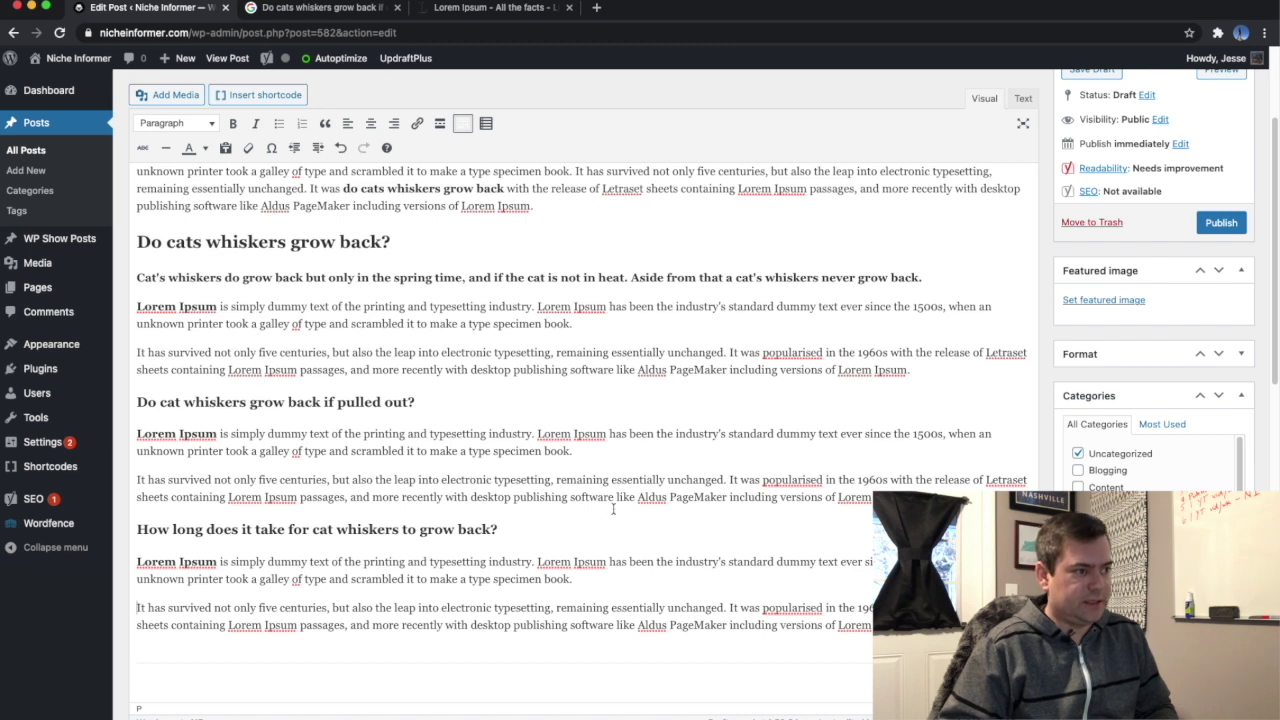
key(Return)
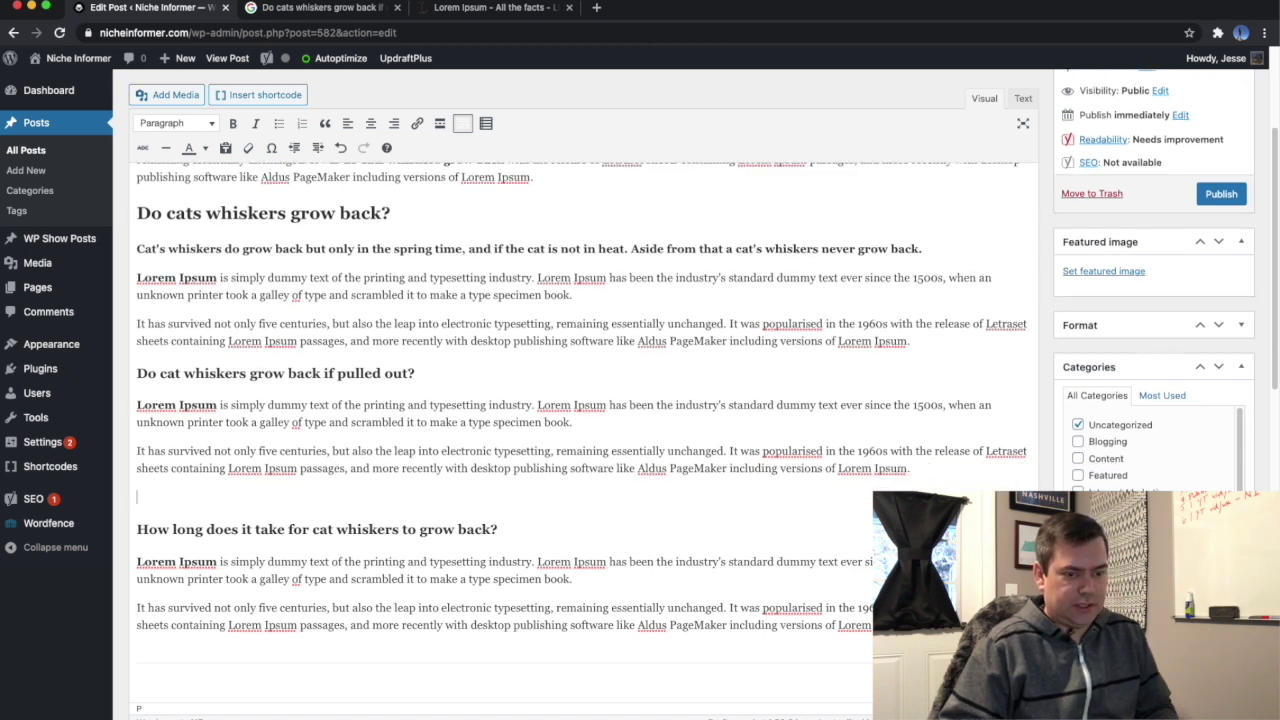
key(super+v)
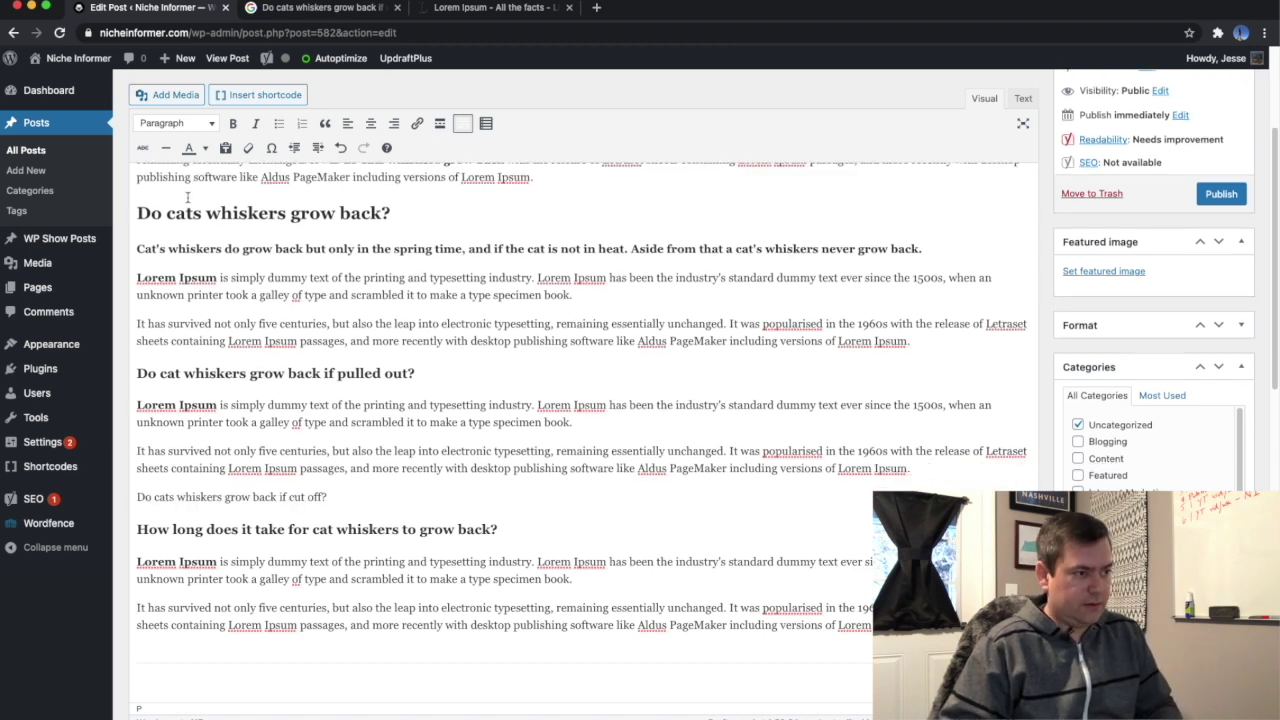
click(175, 123)
click(185, 223)
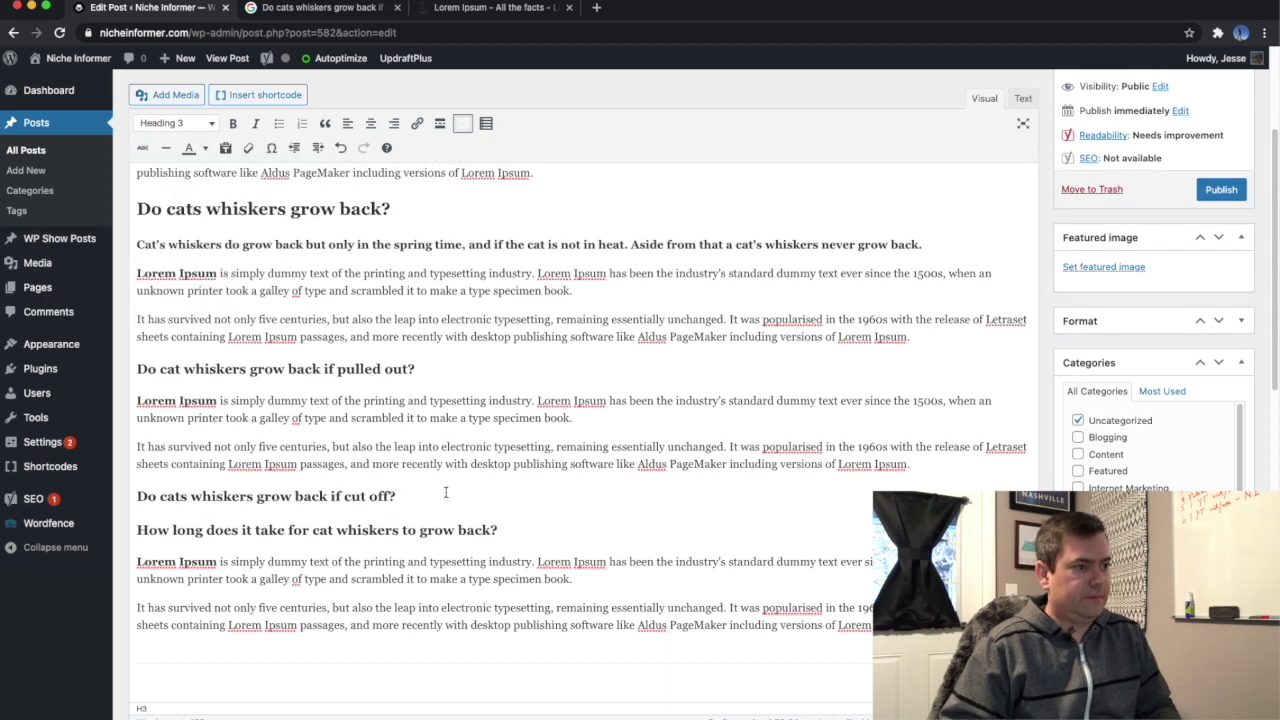
Copy the two filler paragraphs from the "if pulled out" section to below the "Do cats whiskers grow back if cut off?" heading.
key(Return)
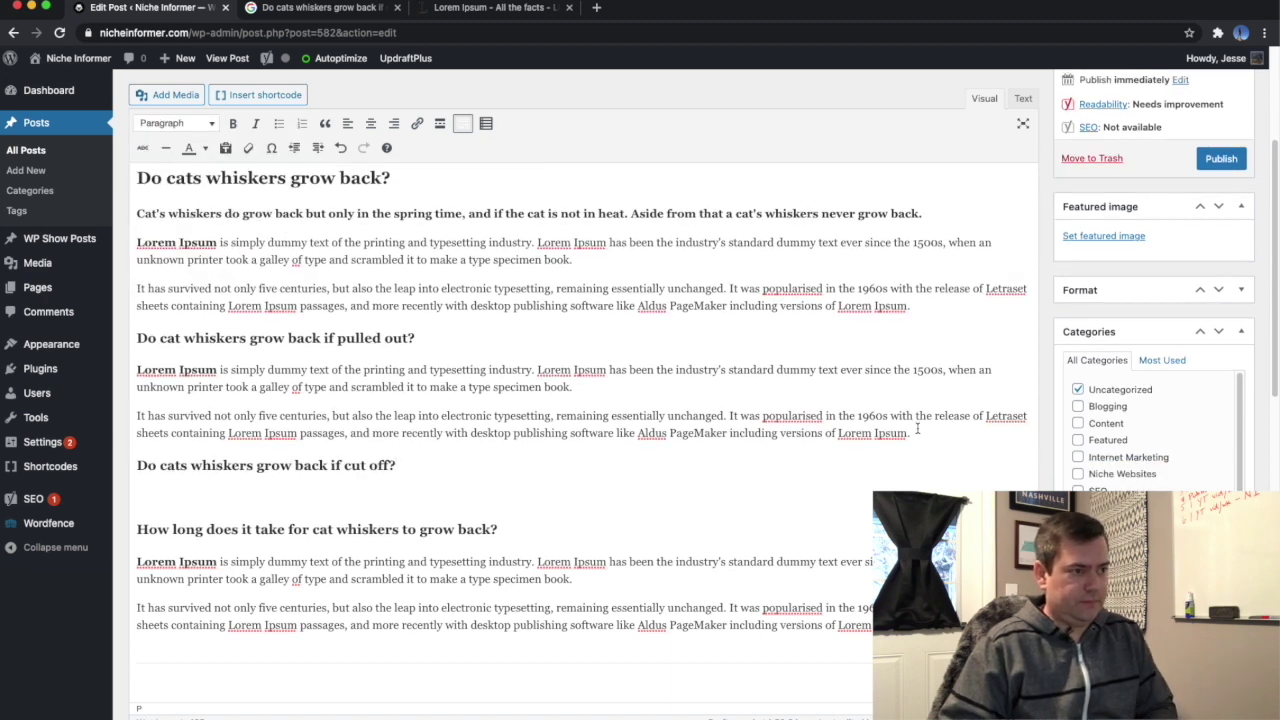
drag(917, 428, 131, 350)
key(ctrl+c)
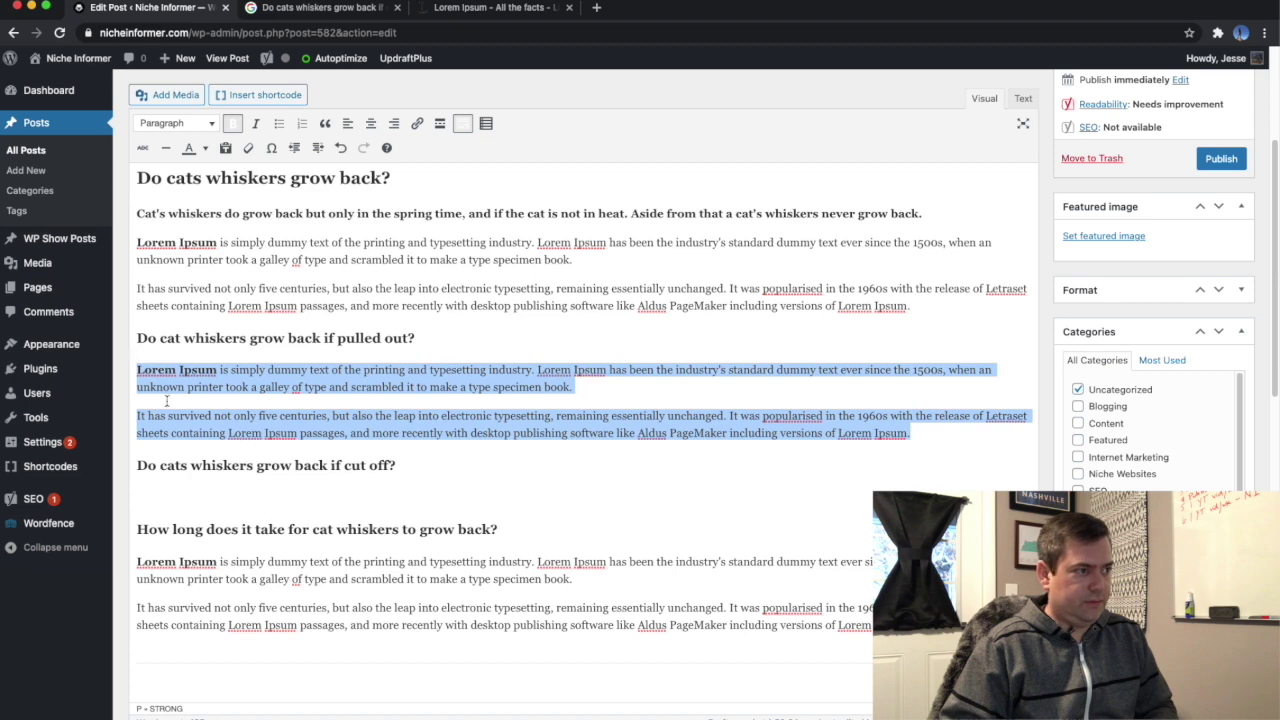
click(197, 500)
key(ctrl+v)
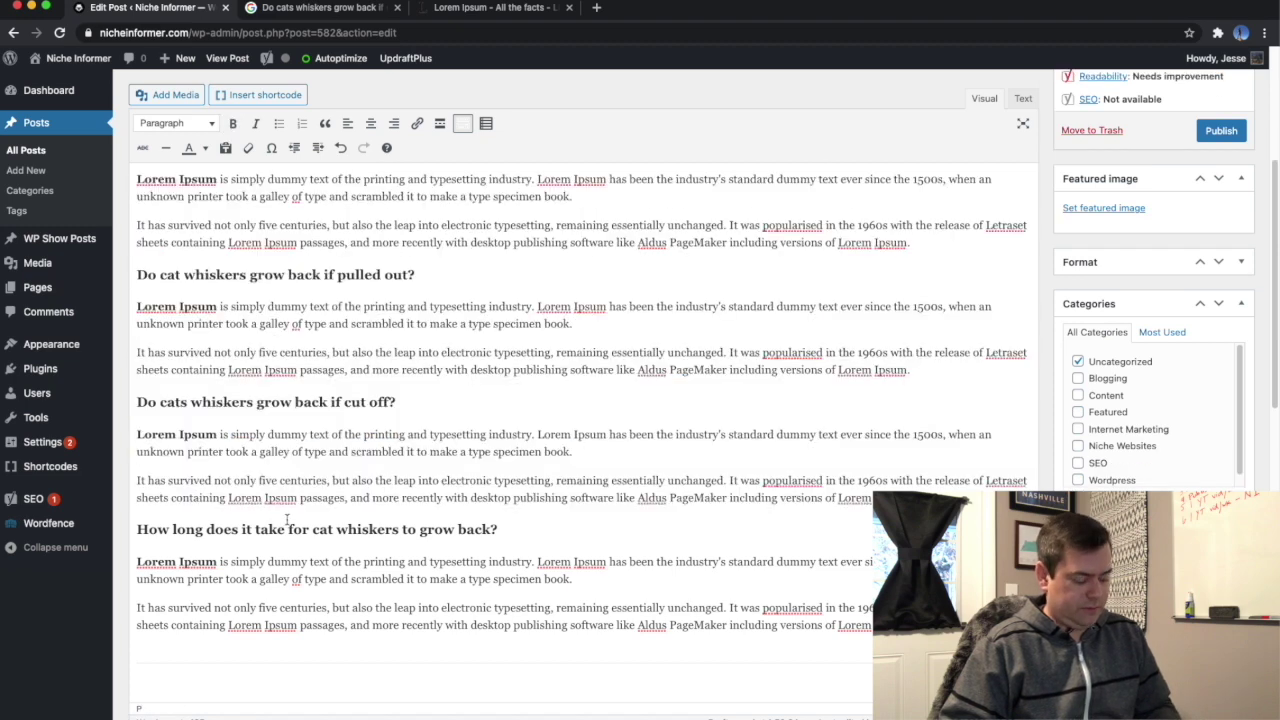
scroll(284, 516, up, 2)
scroll(284, 516, up, 2)
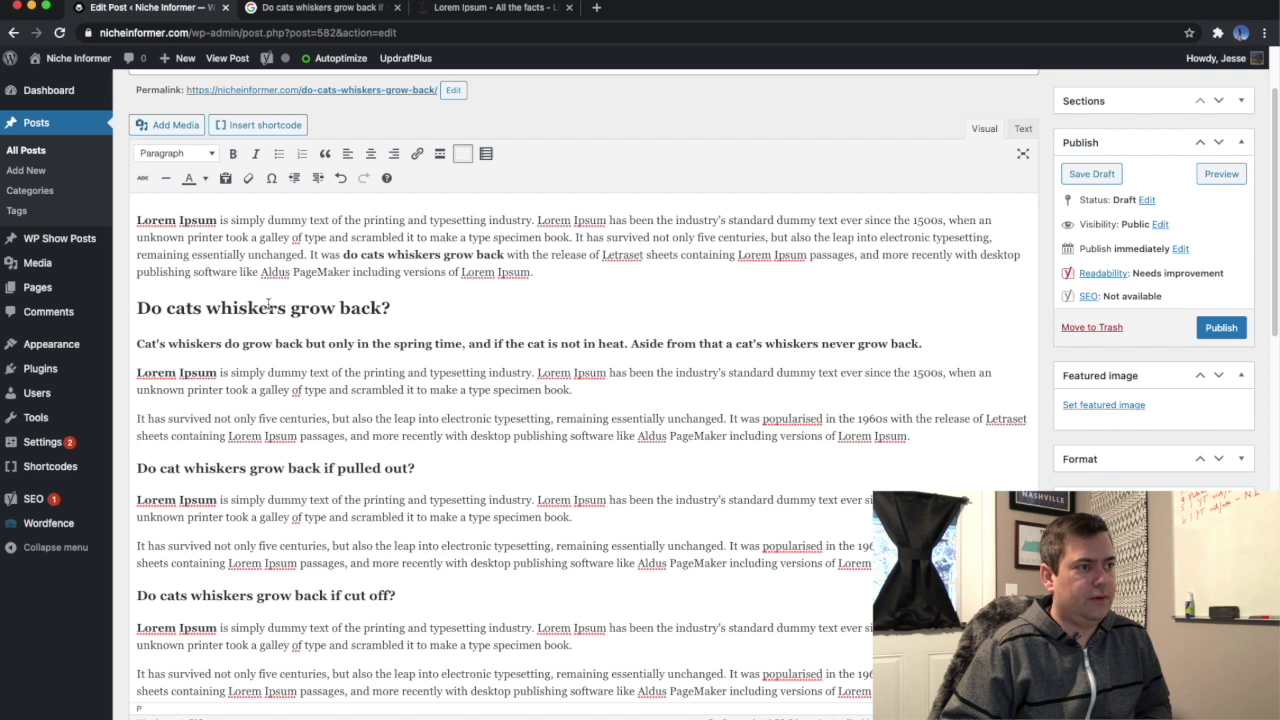
Count the words of the entire post text with Word Counter Plus.
scroll(275, 421, down, 4)
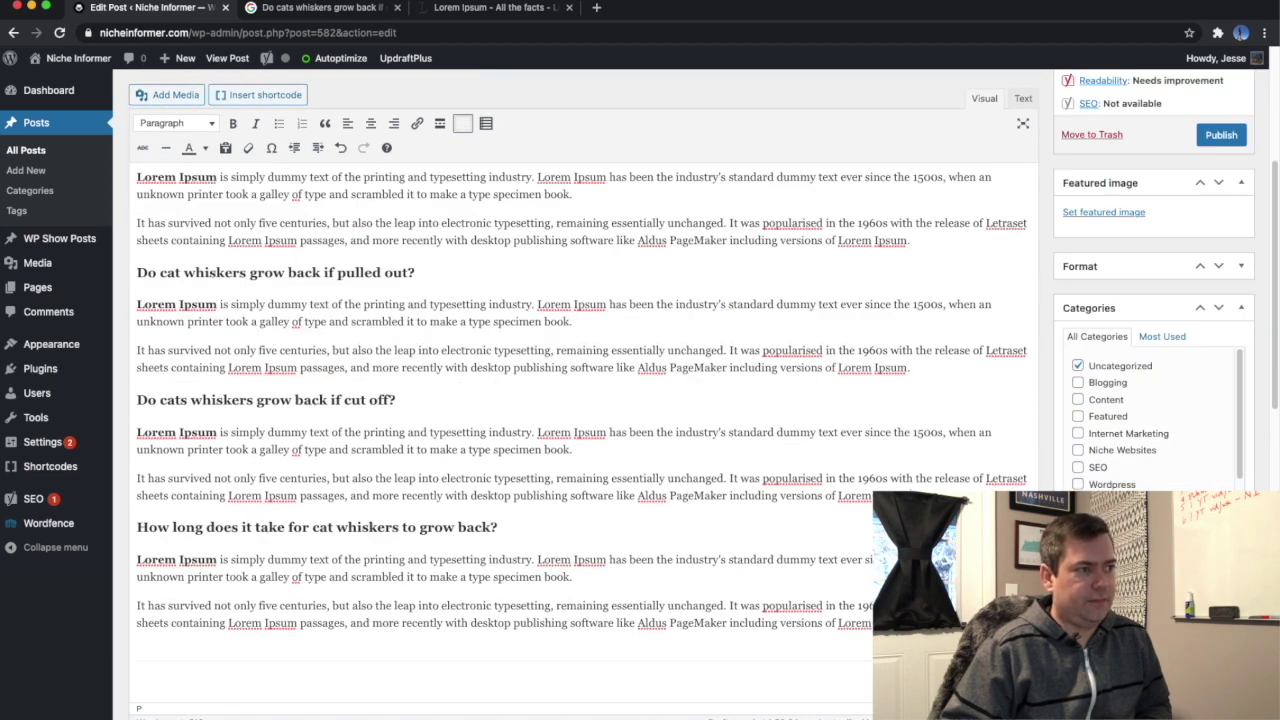
drag(761, 541, 140, 331)
right_click(182, 352)
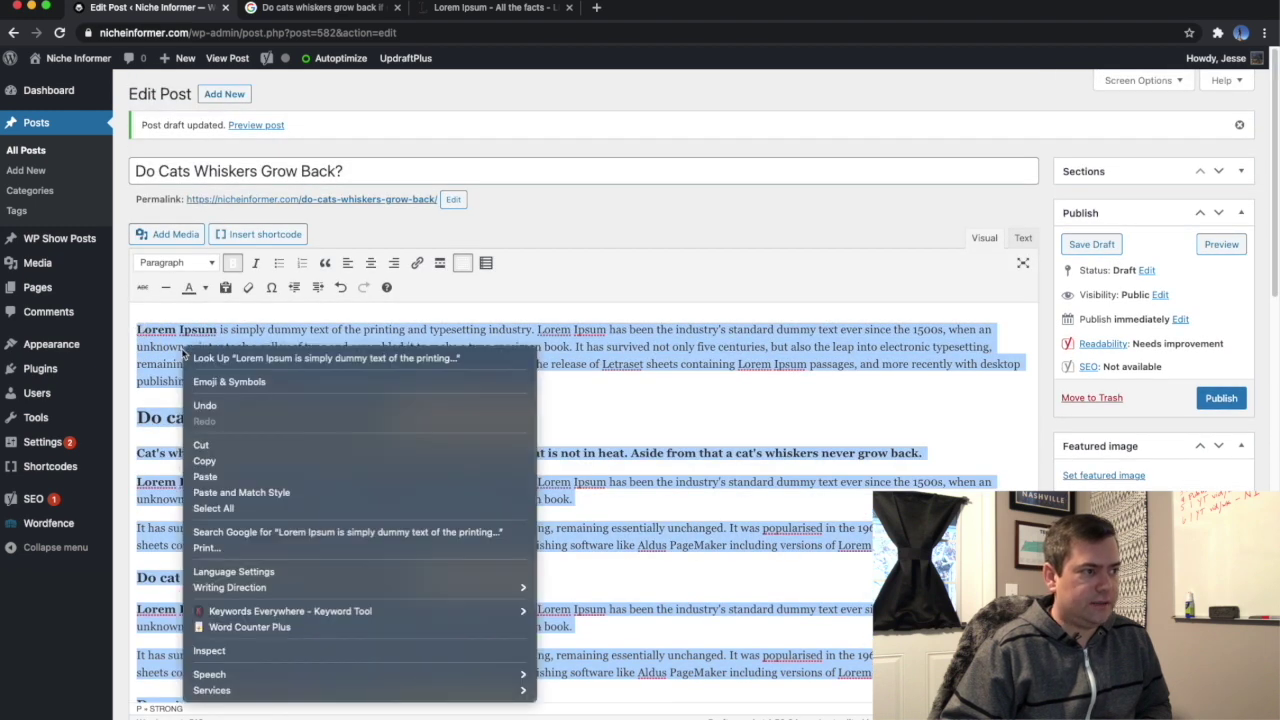
click(243, 628)
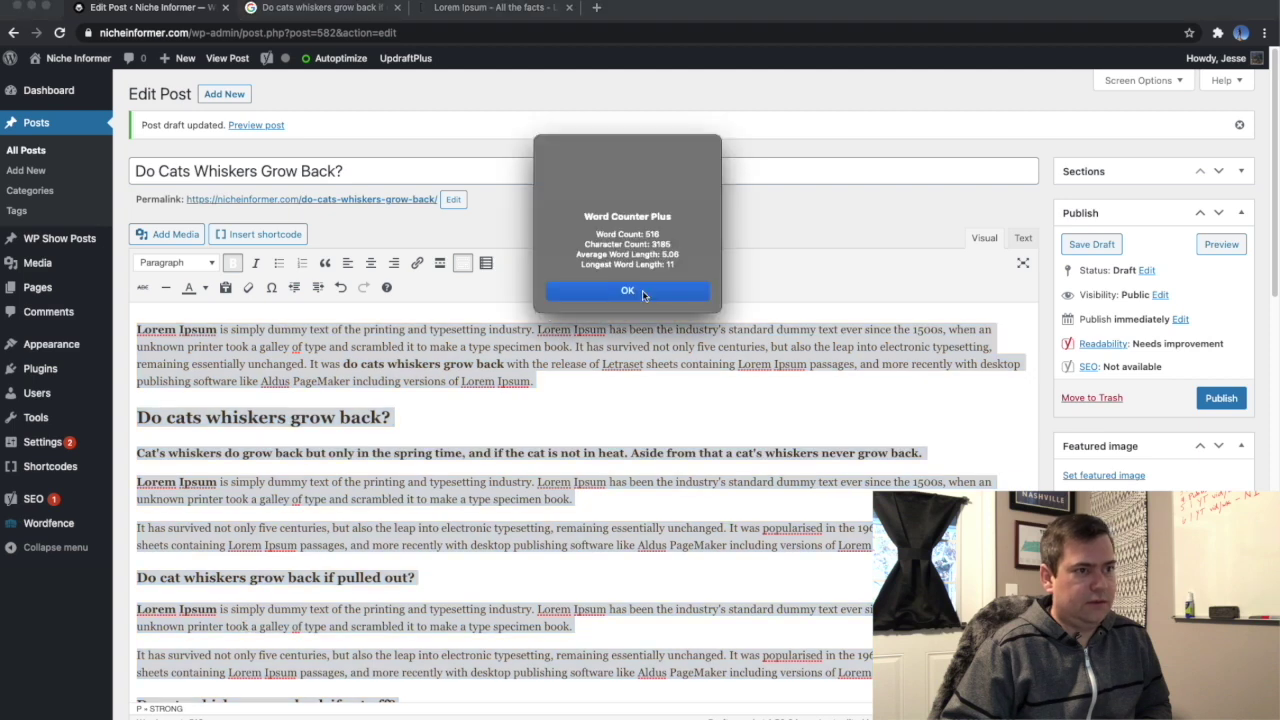
click(644, 292)
click(424, 425)
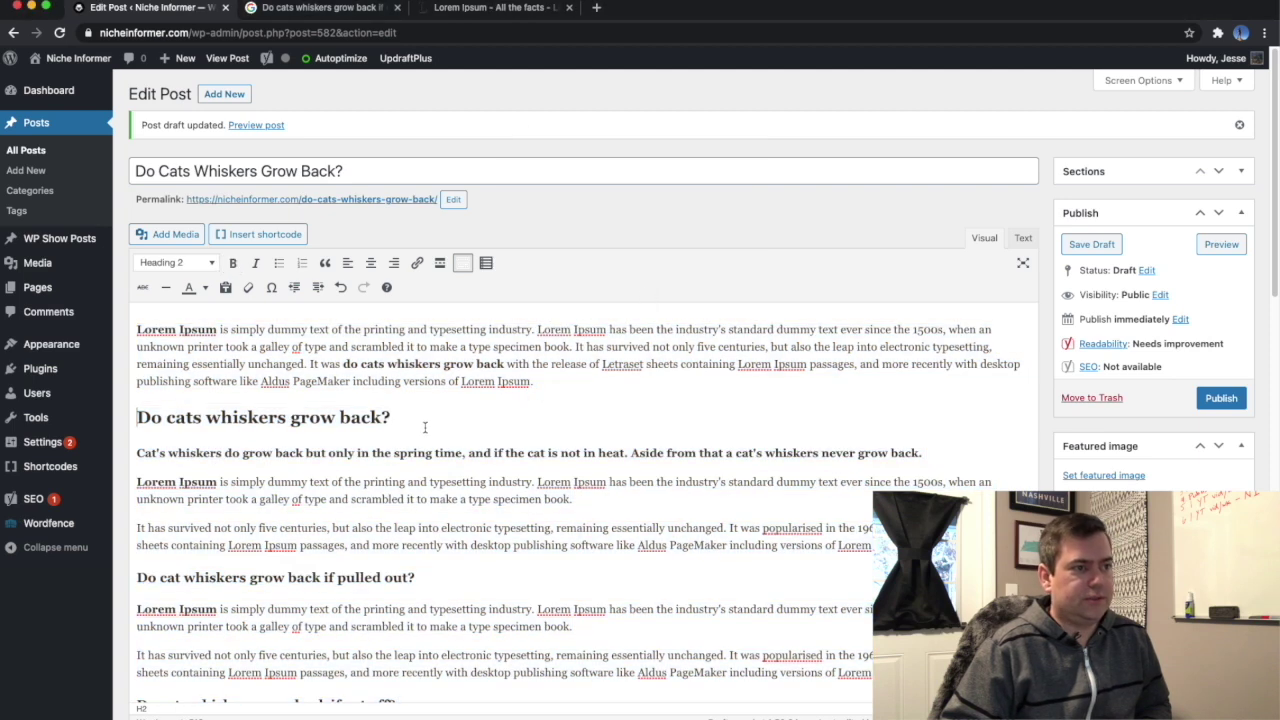
Place the cursor below the post's divider line, and on Google expand "How long does it take for a cat's whiskers to grow back?".
scroll(418, 445, down, 5)
scroll(293, 369, down, 5)
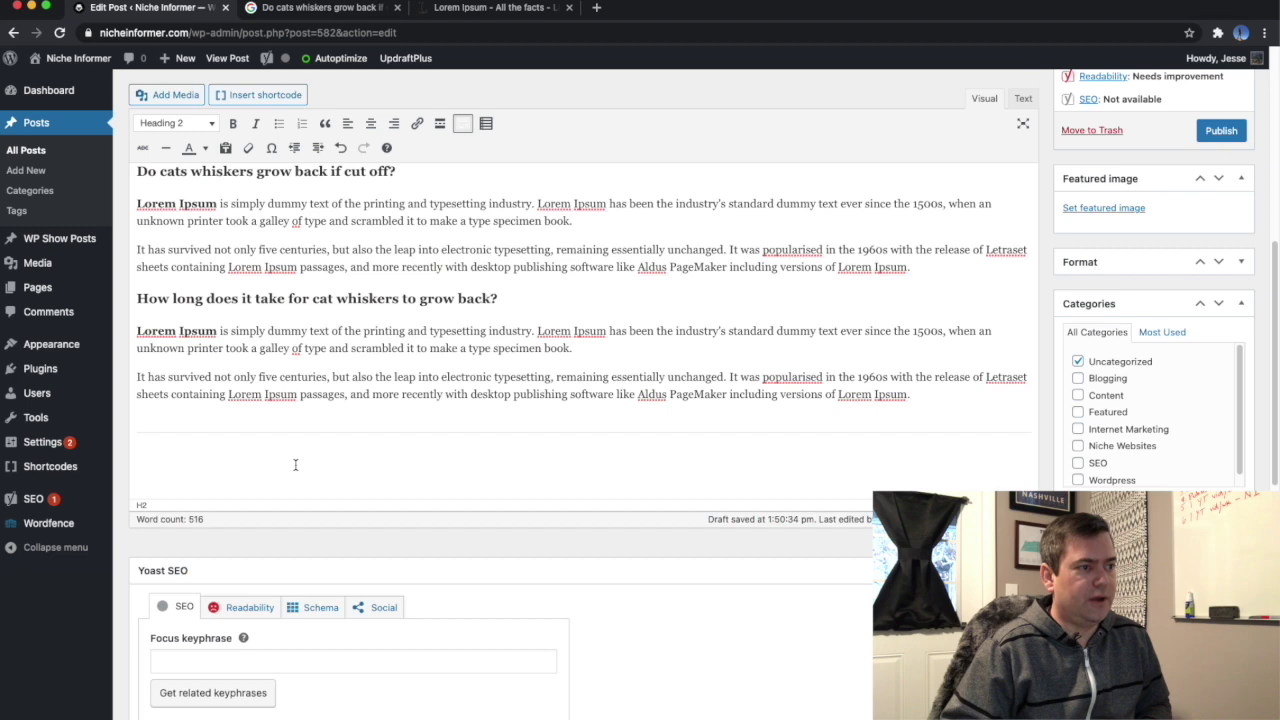
click(289, 456)
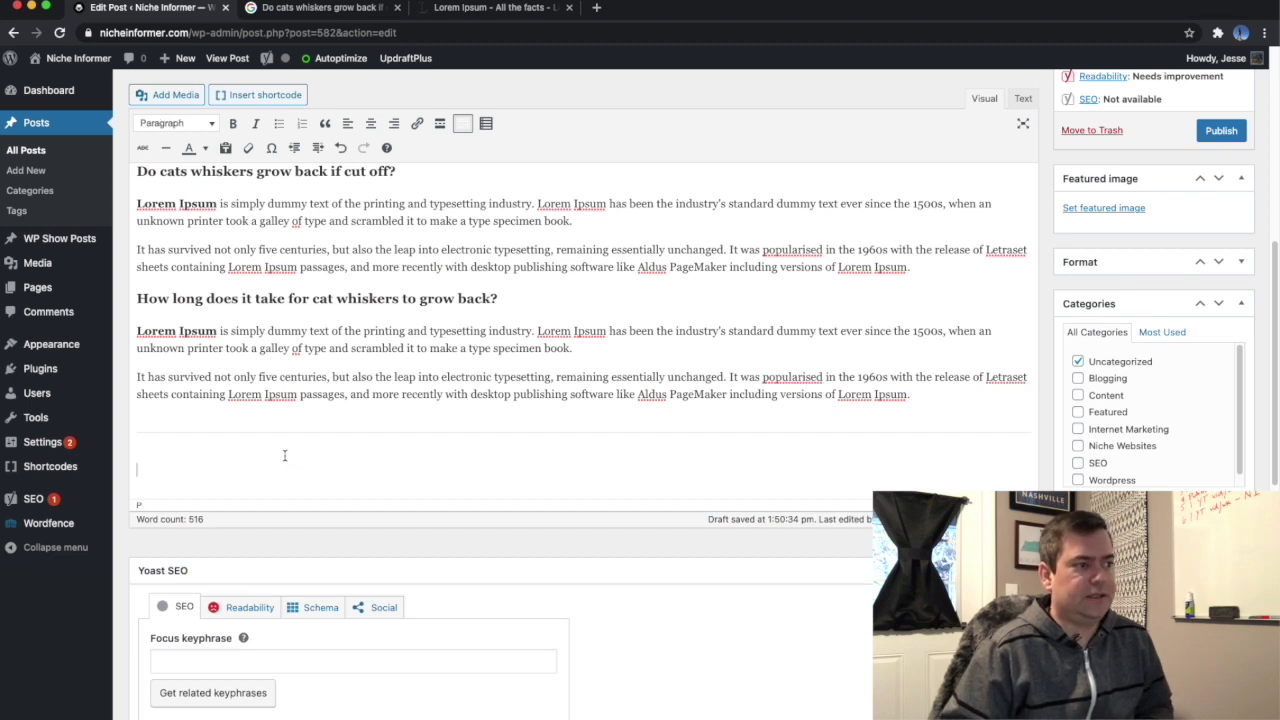
click(312, 8)
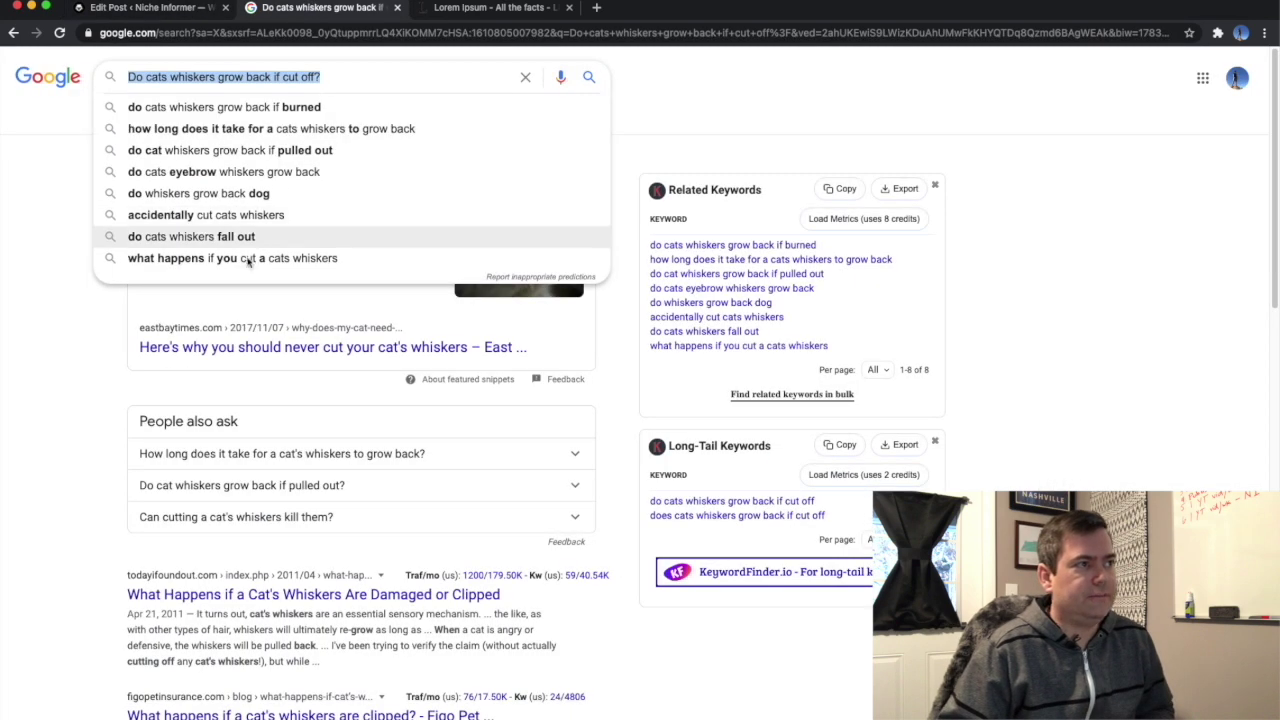
click(76, 335)
scroll(74, 349, down, 1)
scroll(74, 349, down, 2)
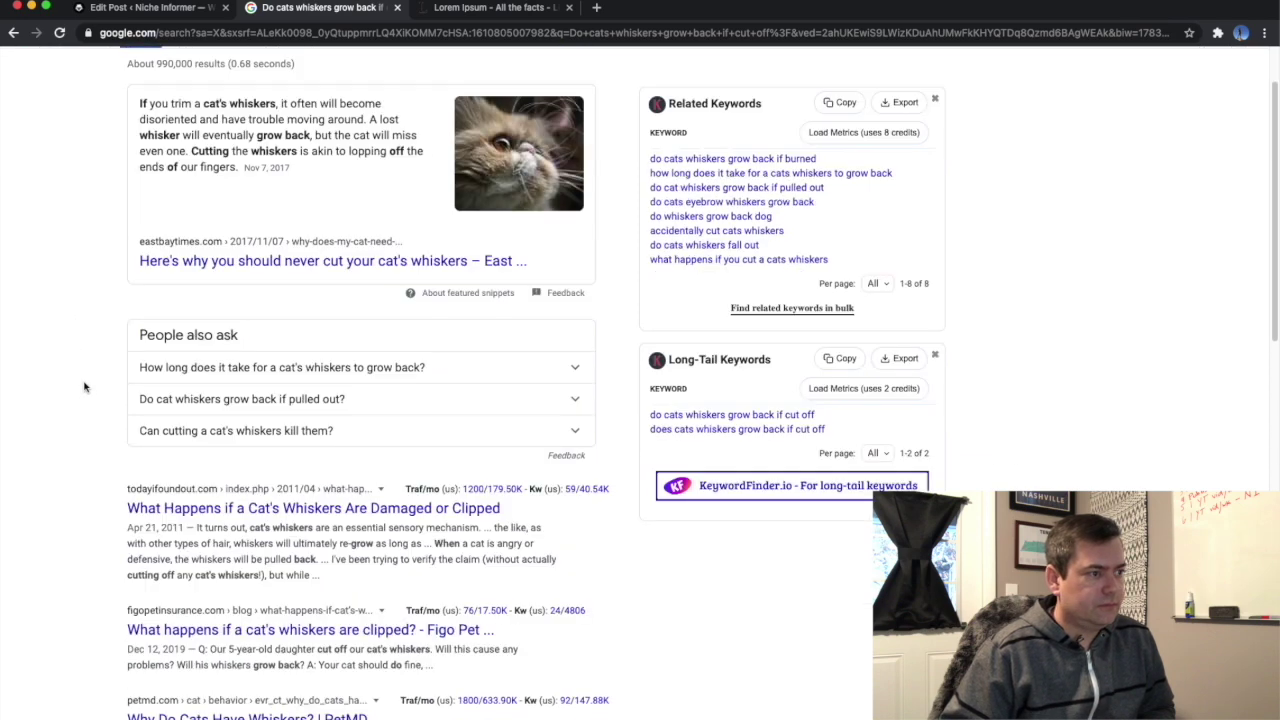
click(177, 372)
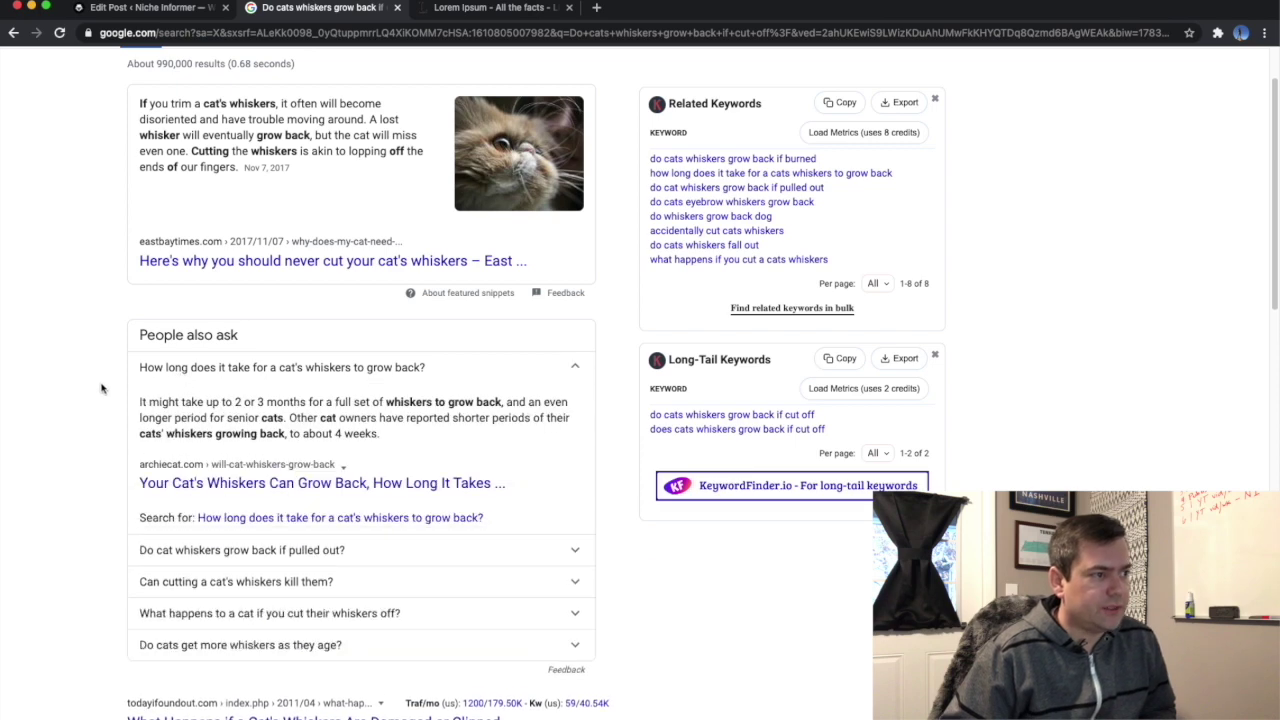
scroll(101, 388, down, 1)
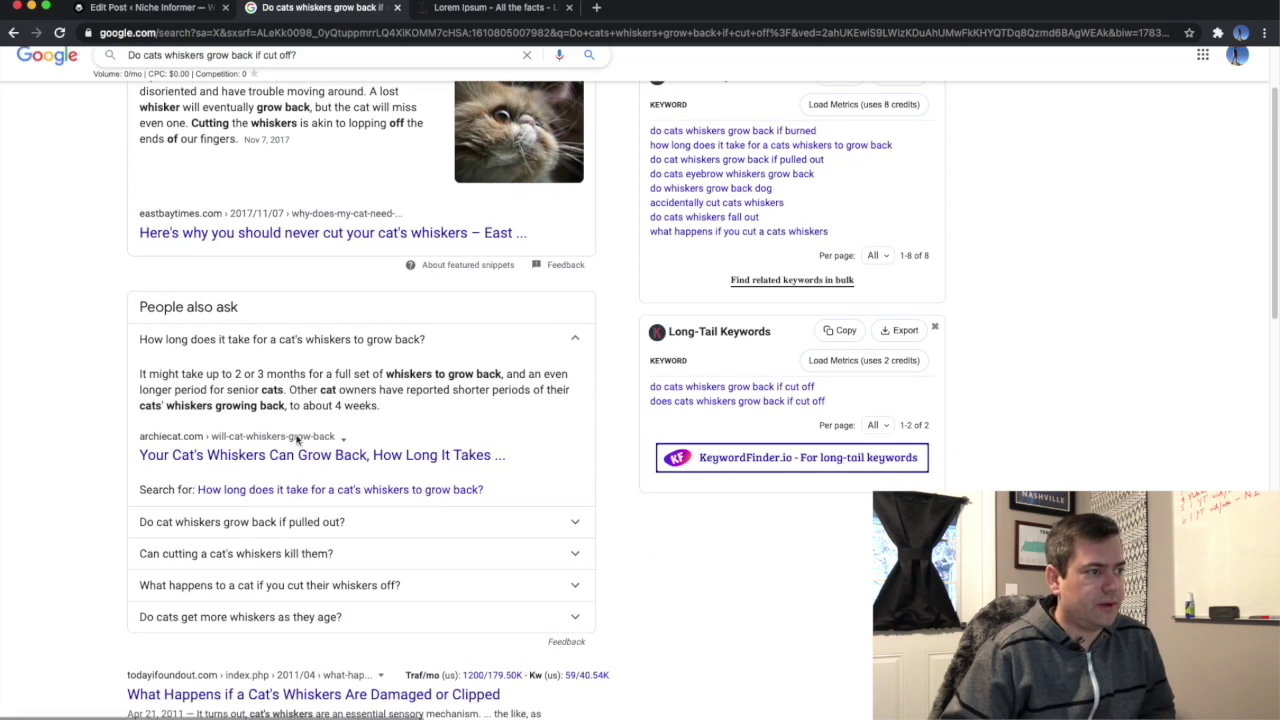
click(140, 7)
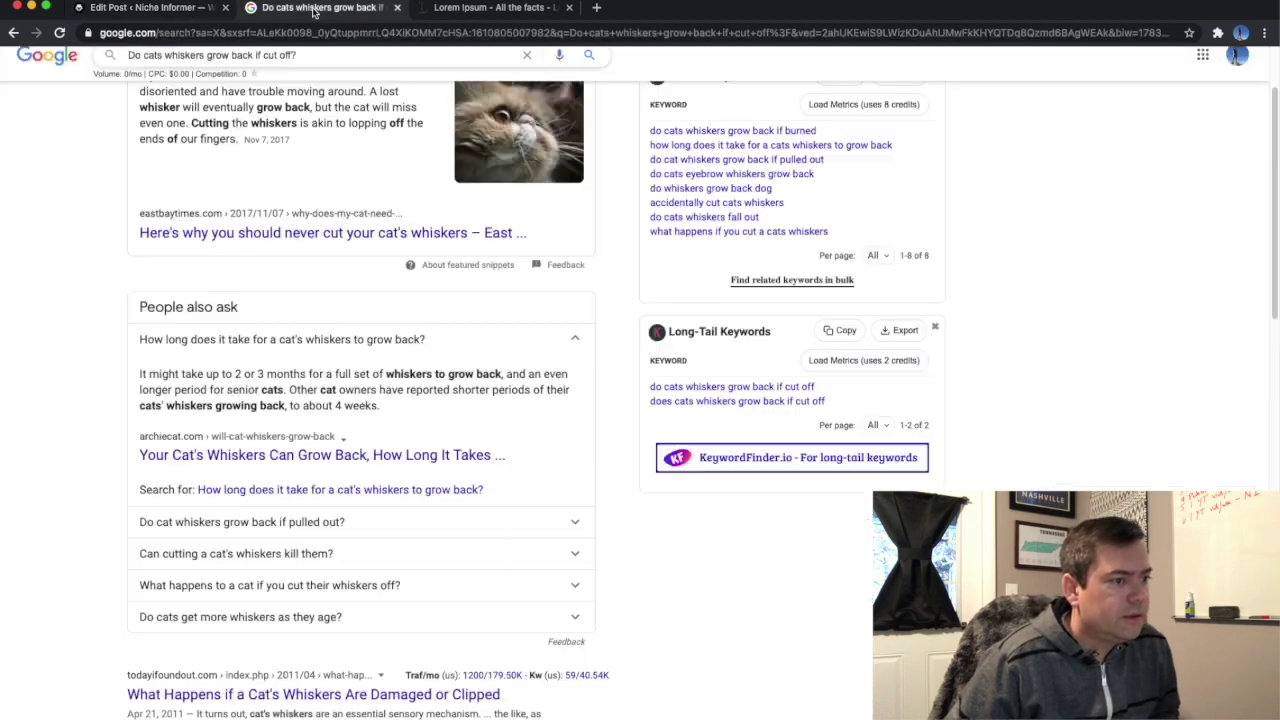
scroll(128, 456, down, 1)
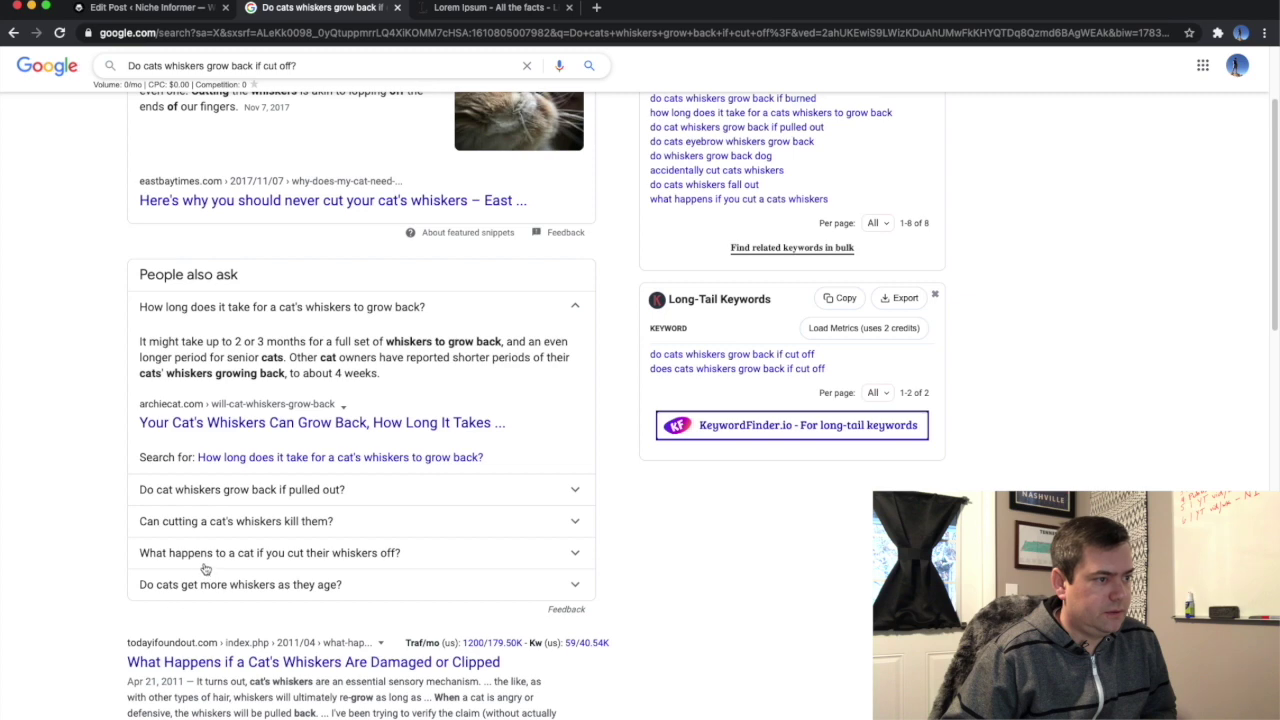
Open the related question "Do cats get more whiskers as they age?" as a search and copy its text.
click(205, 590)
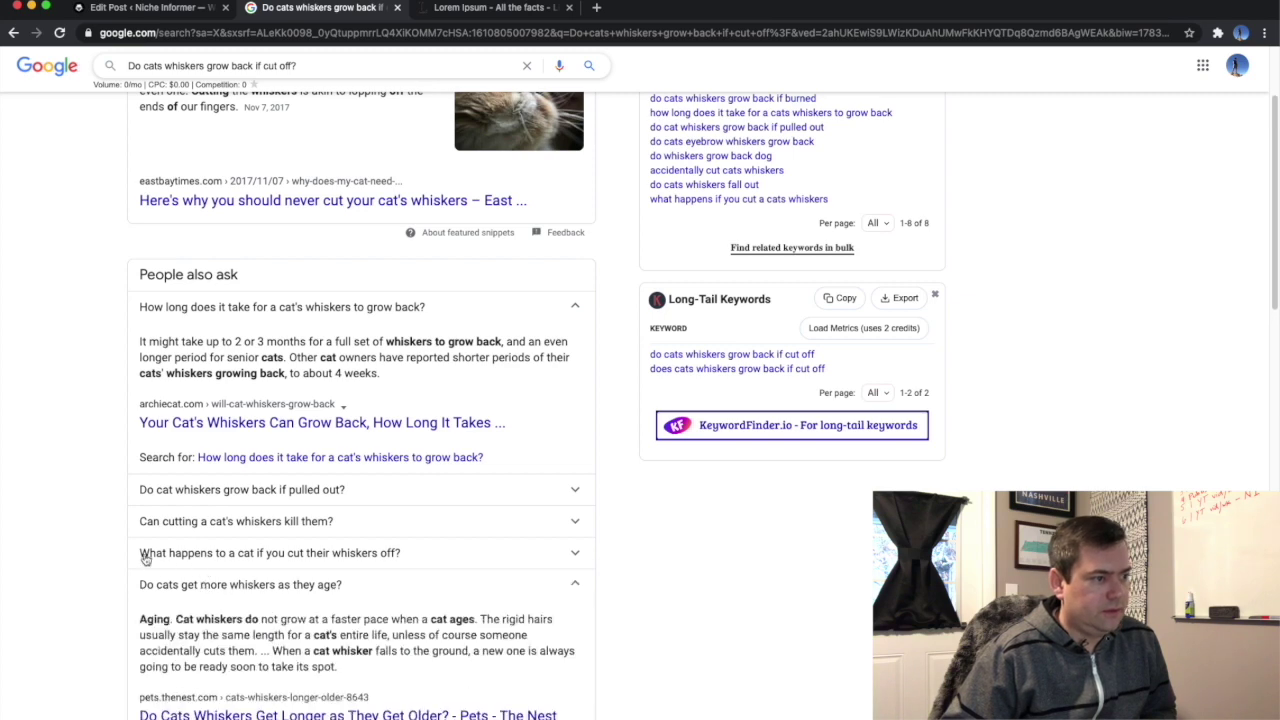
scroll(108, 540, down, 2)
click(244, 660)
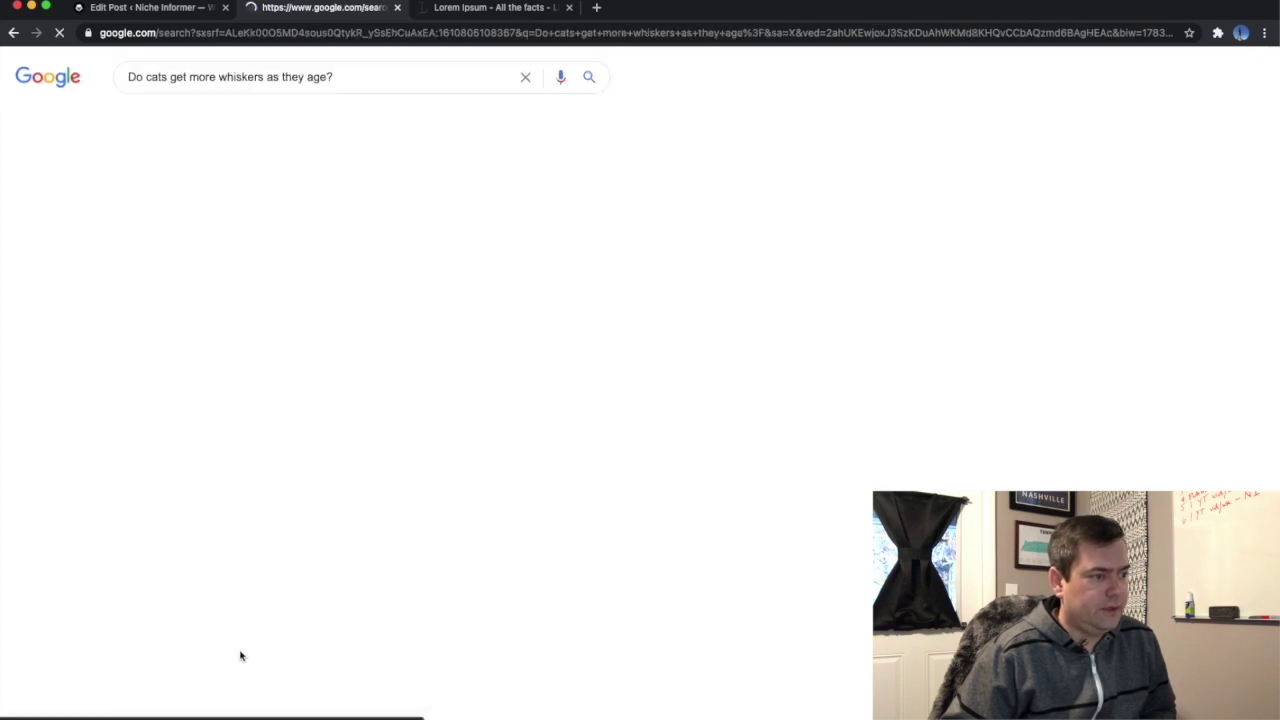
double_click(190, 76)
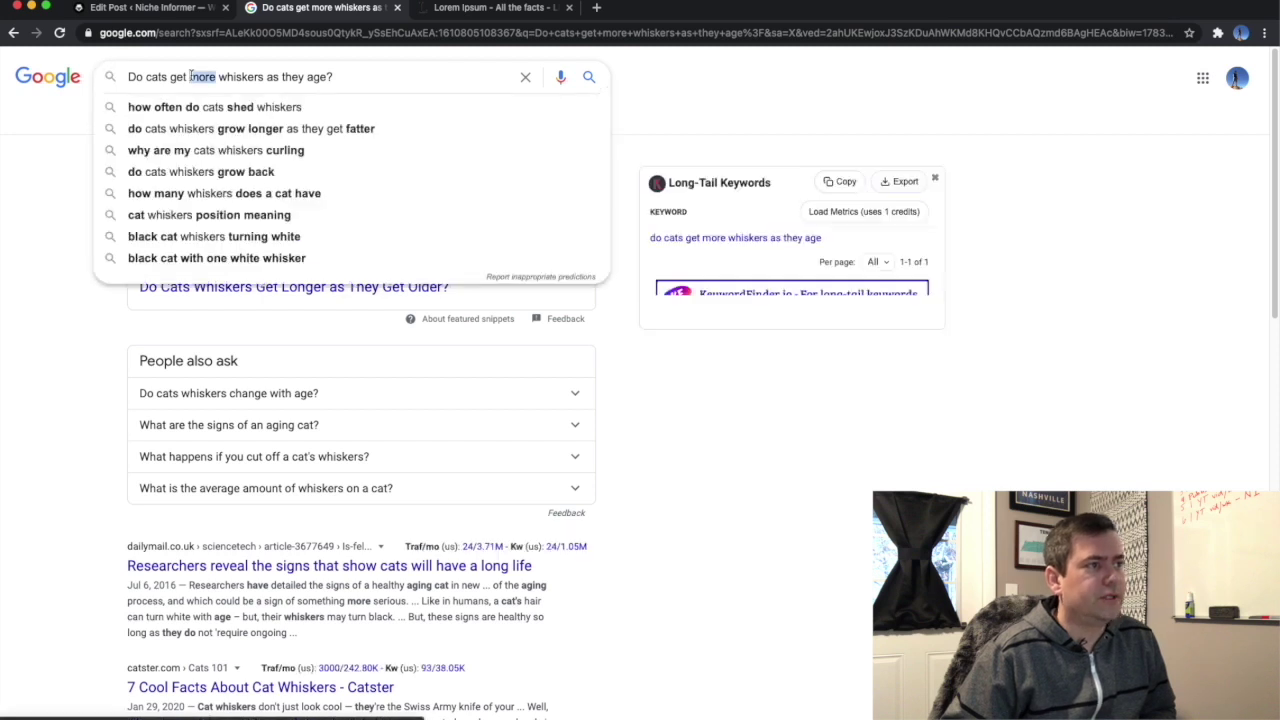
key(super+a)
key(ctrl+c)
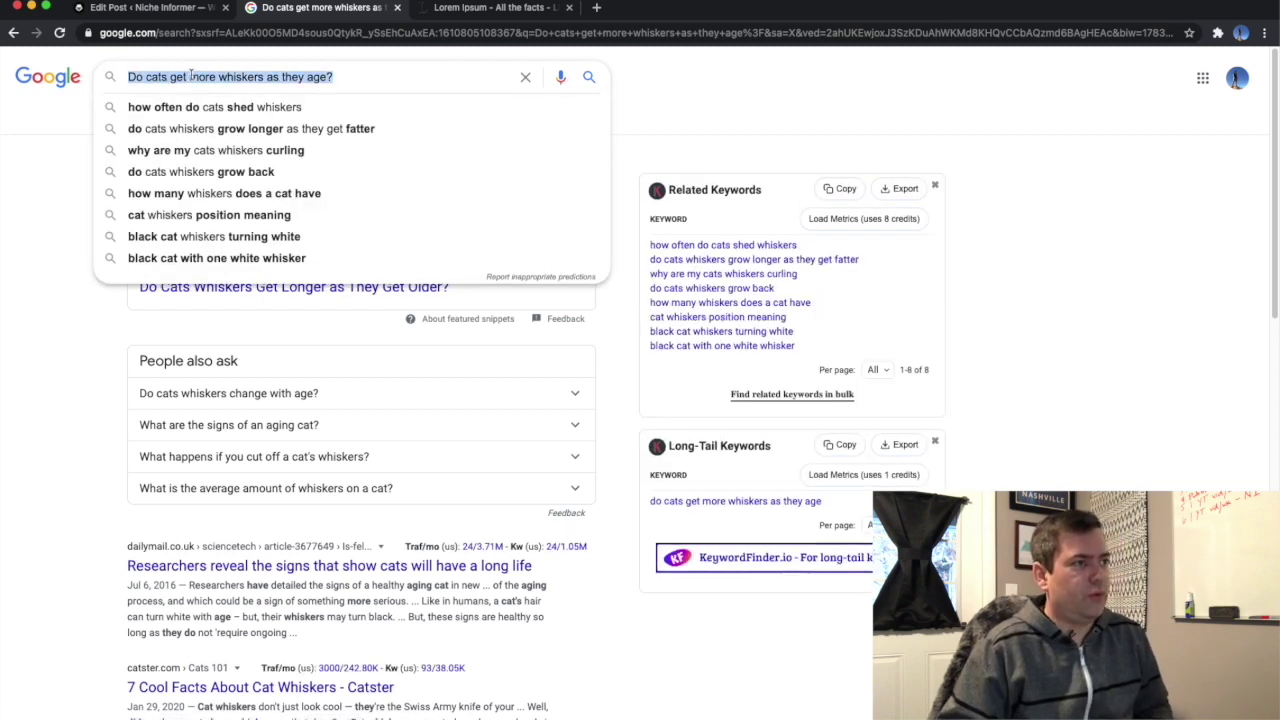
click(50, 192)
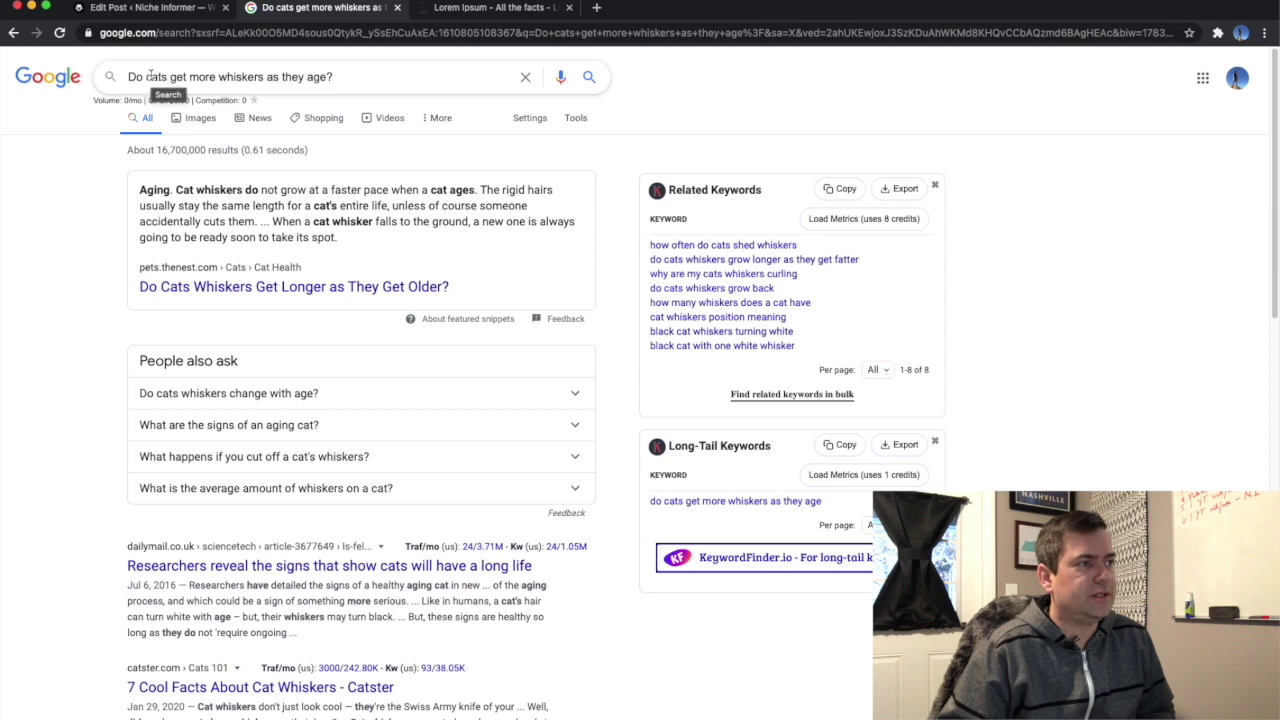
In the WordPress post, insert "Do cats get more whiskers as they age?" as Heading 2 below the divider line.
click(143, 8)
scroll(257, 531, down, 3)
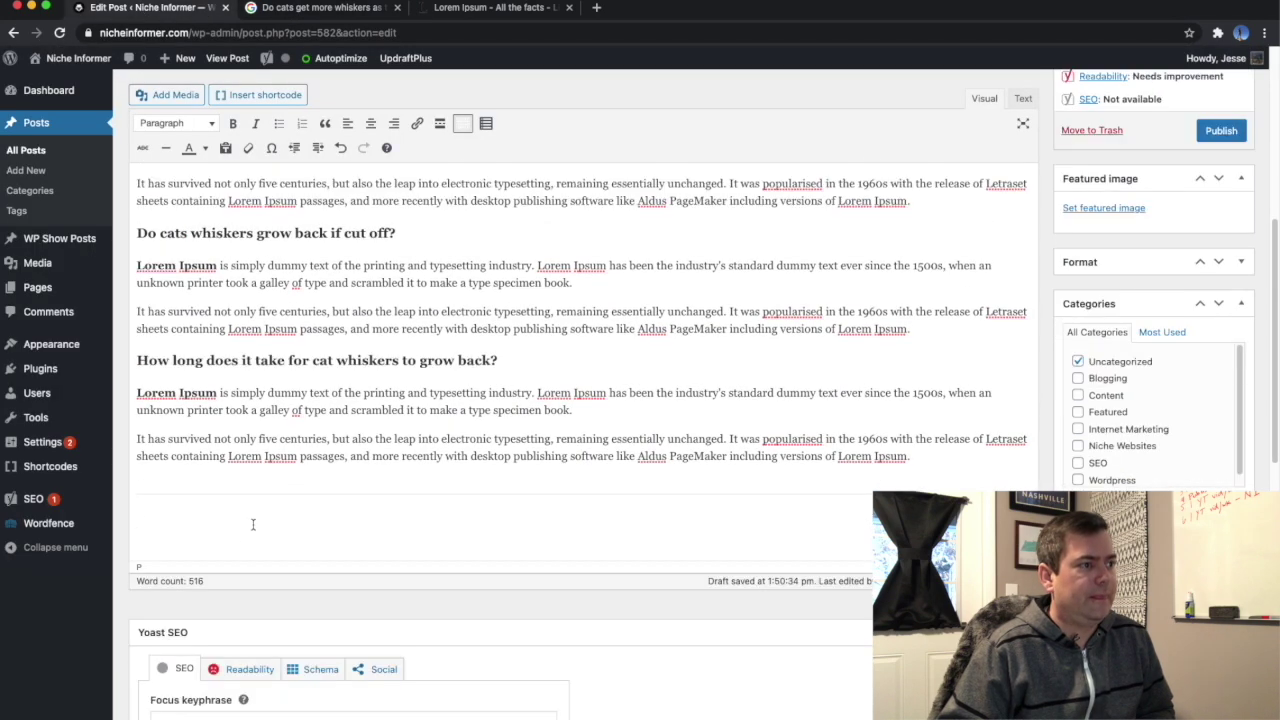
key(ctrl+v)
triple_click(180, 528)
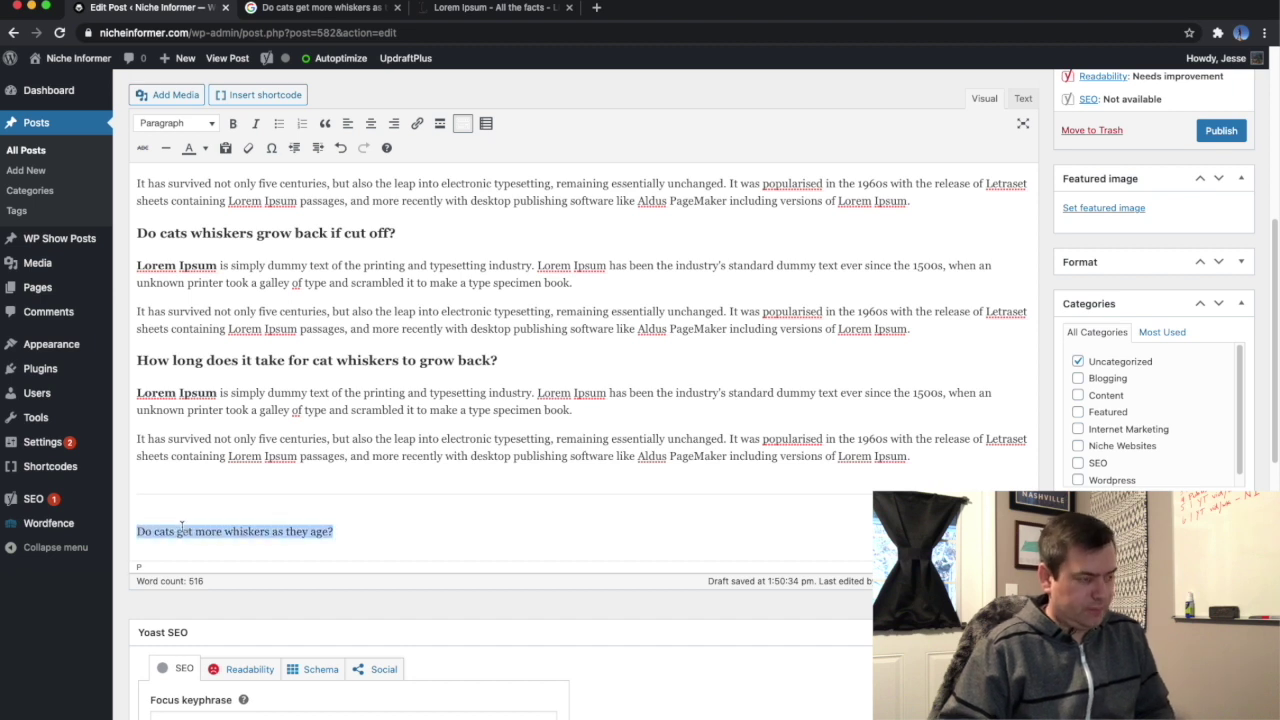
click(167, 124)
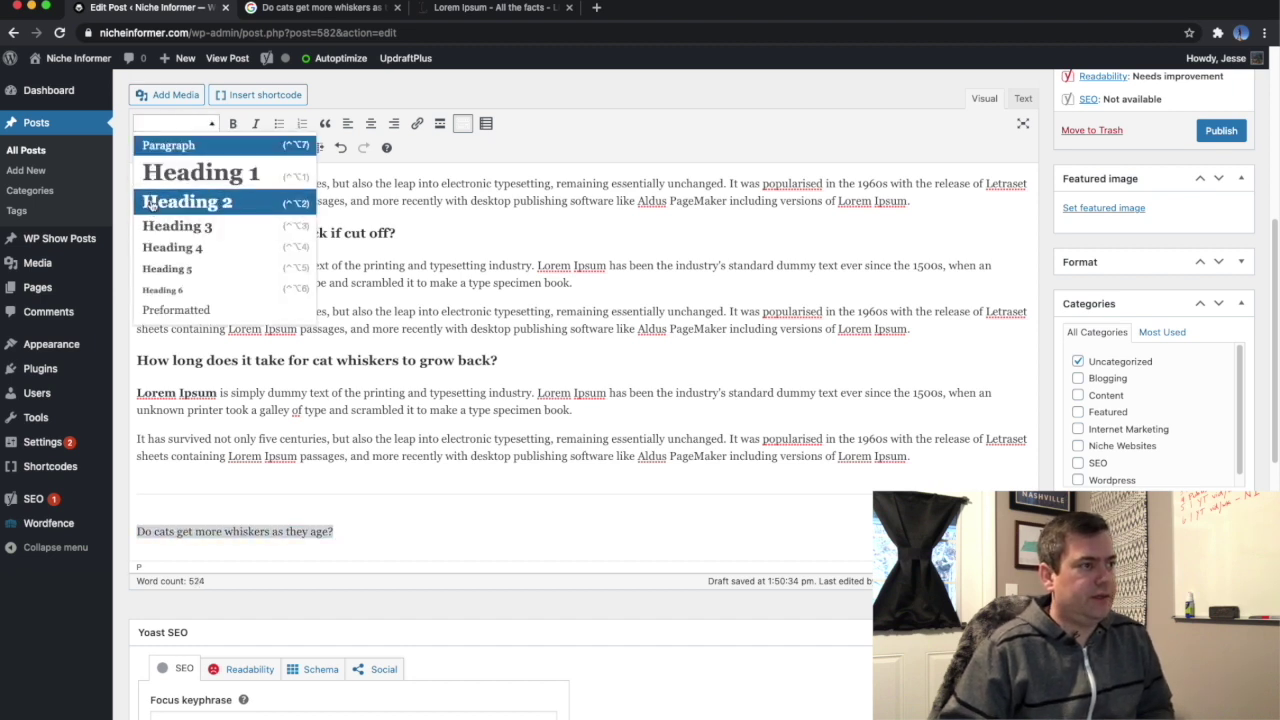
click(153, 203)
click(518, 536)
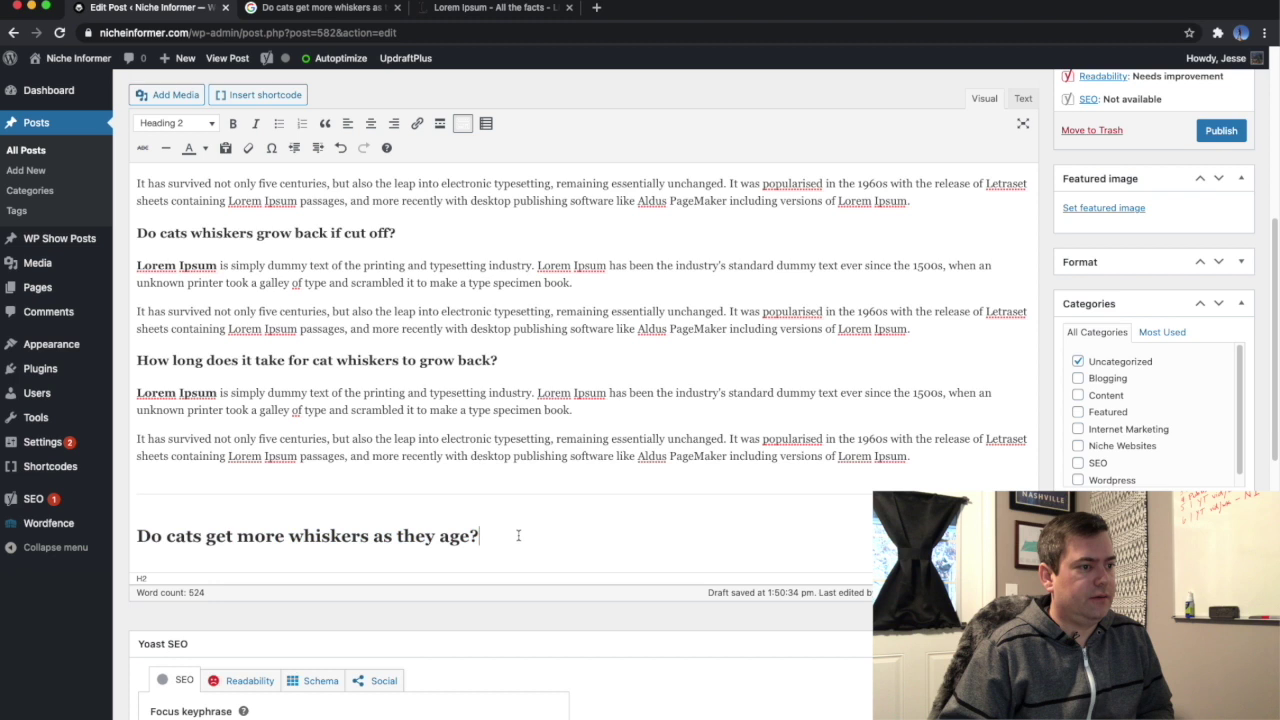
Copy the "It has survived" filler paragraph to below the "Do cats get more whiskers as they age?" heading.
triple_click(530, 437)
key(cmd+c)
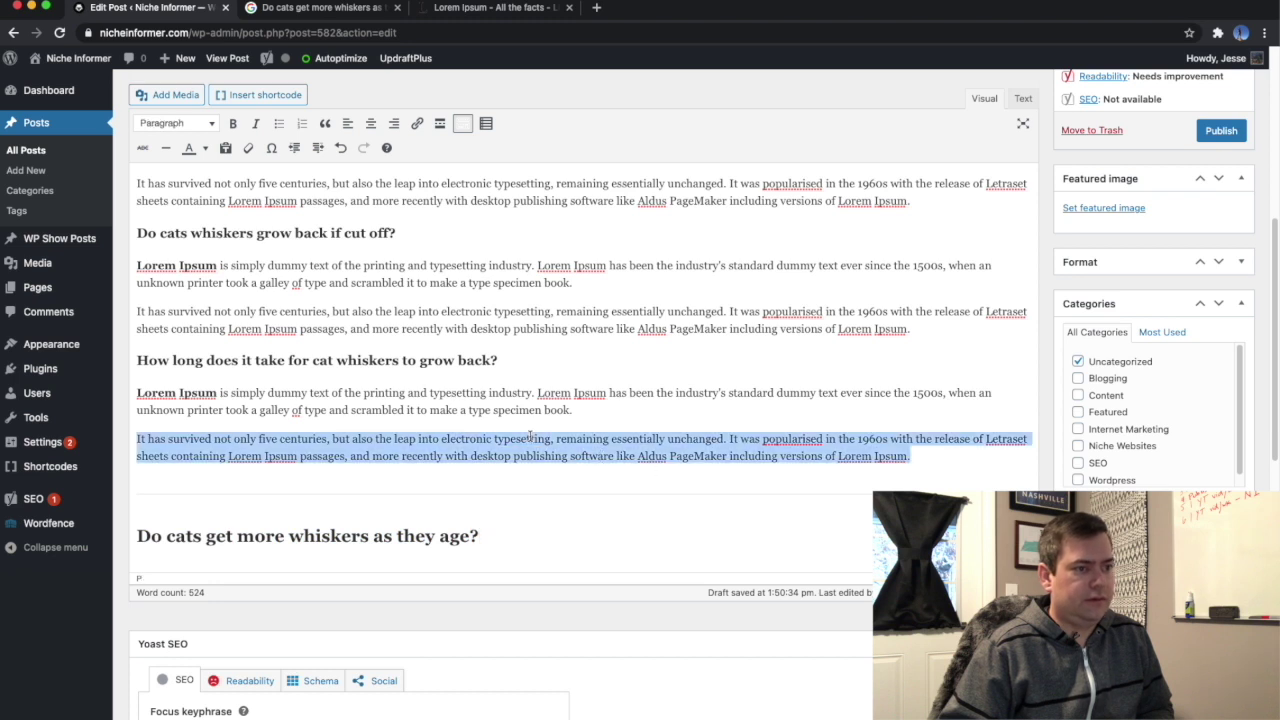
click(557, 537)
key(Return)
key(cmd+v)
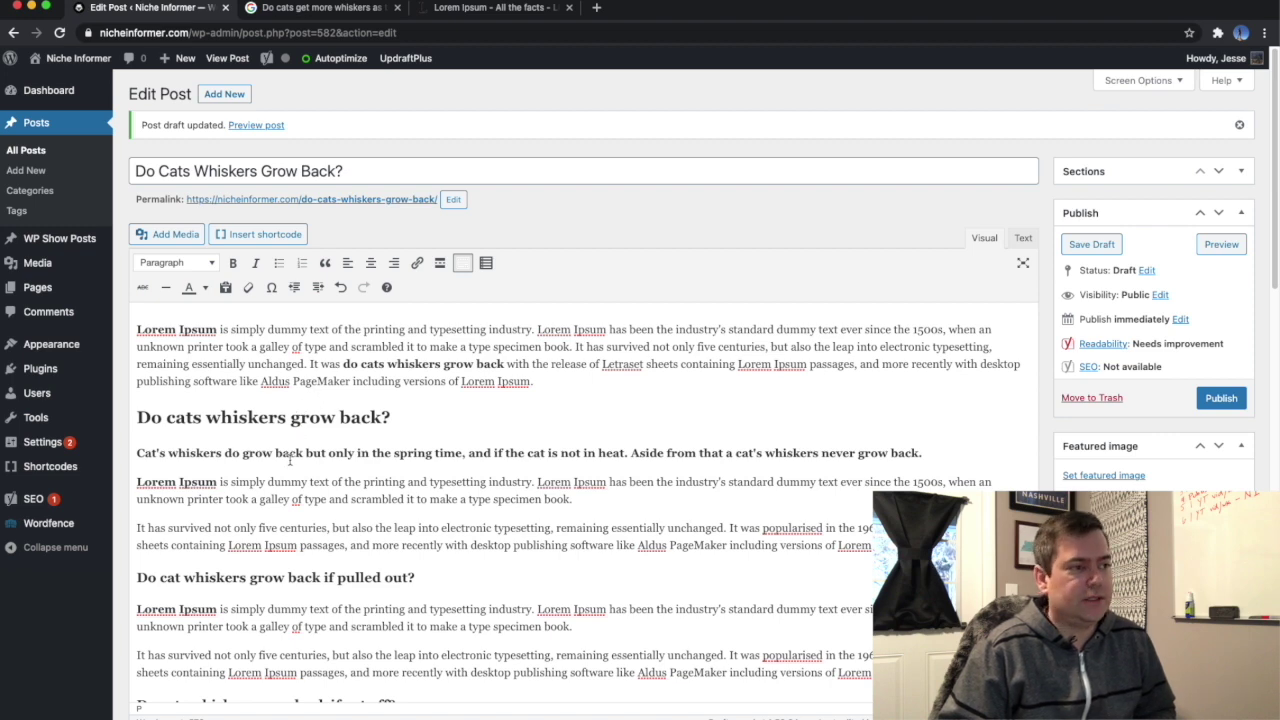
On Google, open the related question "Do cats whiskers change with age?" as a search and copy its text.
scroll(290, 460, down, 10)
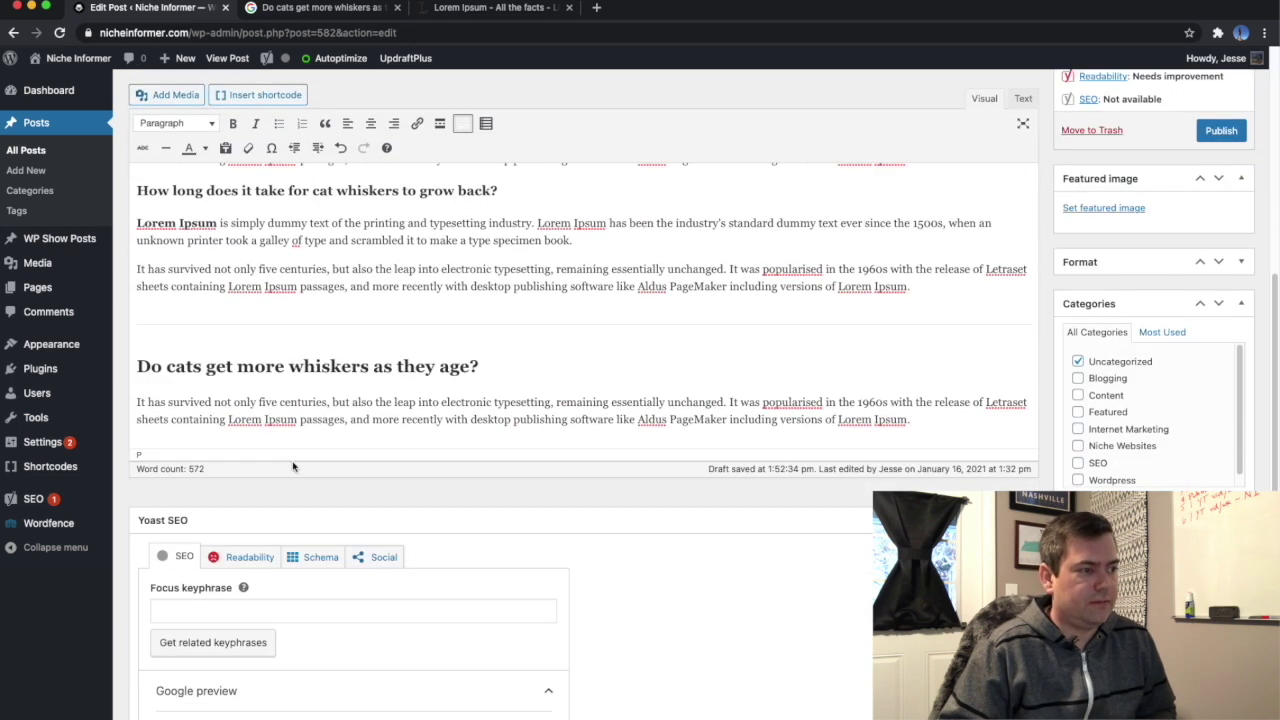
click(311, 10)
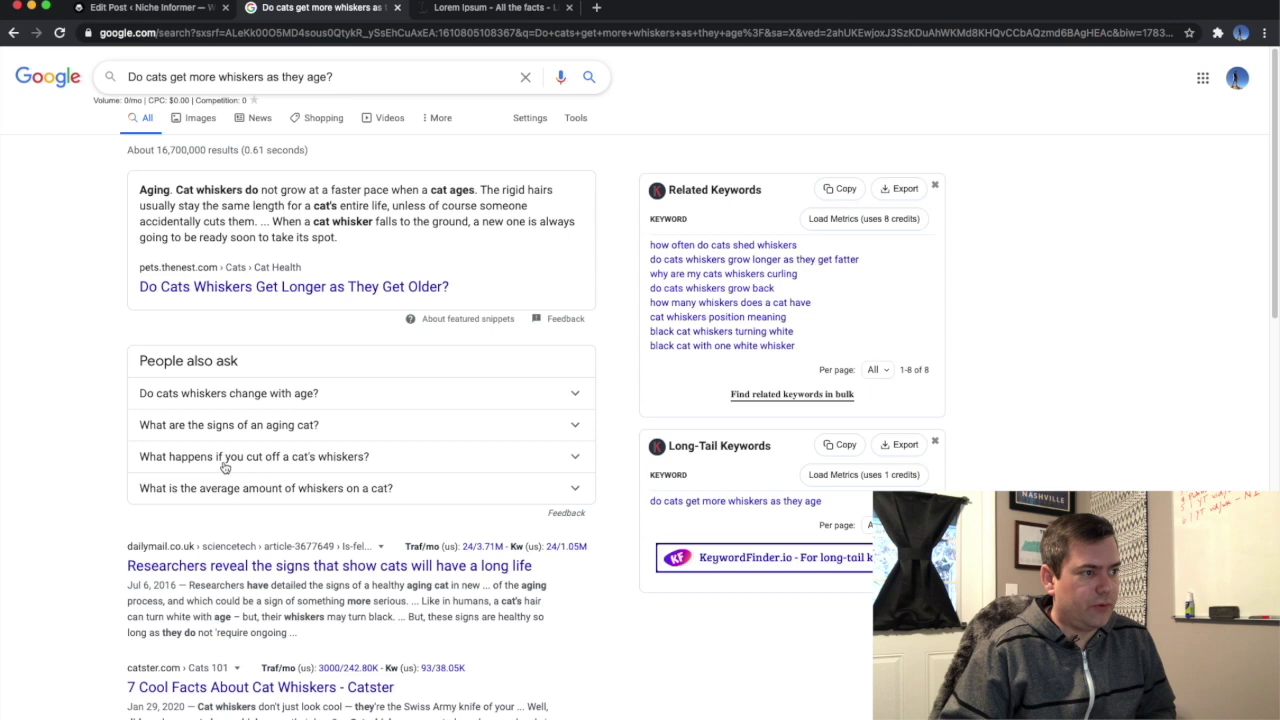
scroll(104, 437, down, 1)
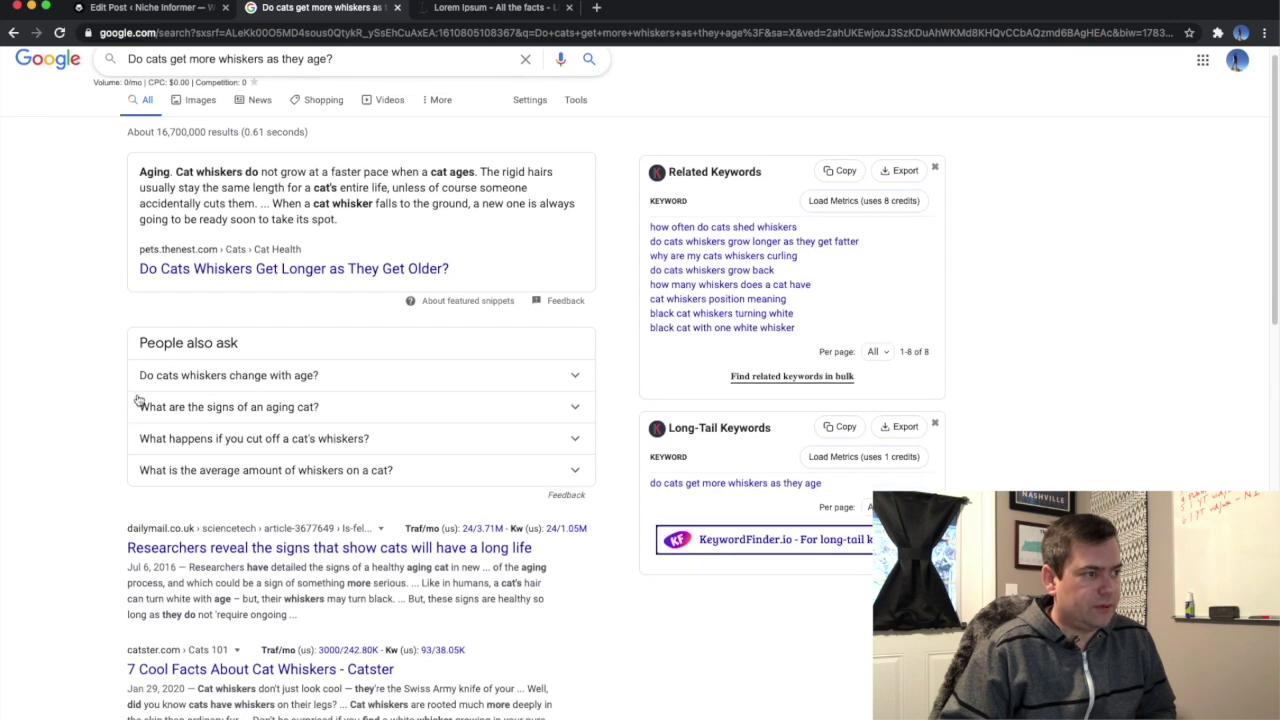
click(240, 378)
click(260, 538)
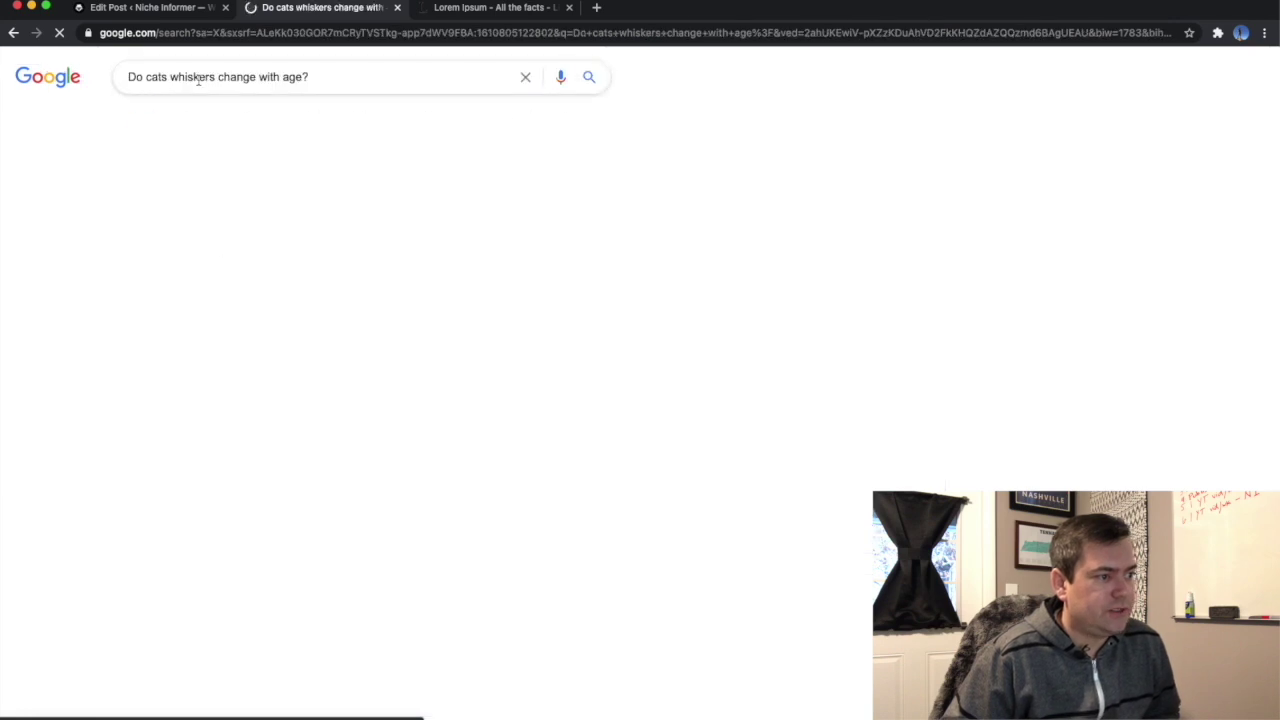
triple_click(199, 82)
key(ctrl+c)
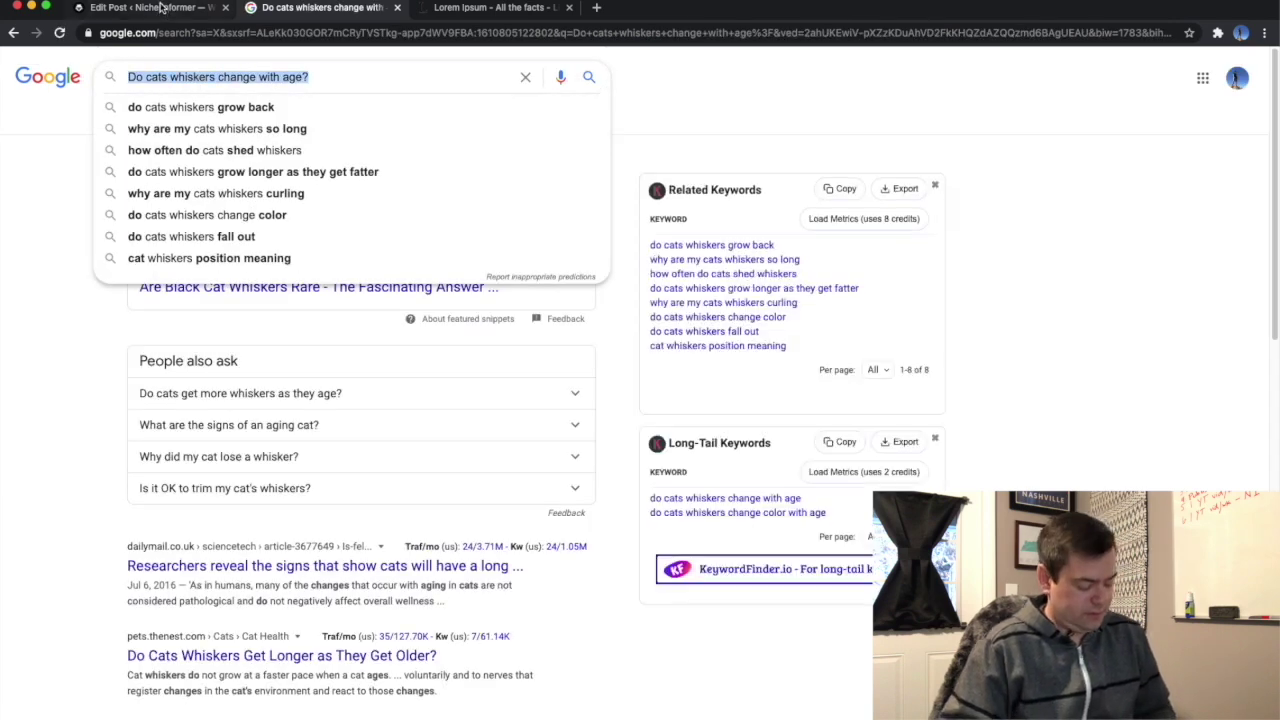
In the WordPress post, insert "Do cats whiskers change with age?" as Heading 3 after the last filler paragraph.
click(150, 7)
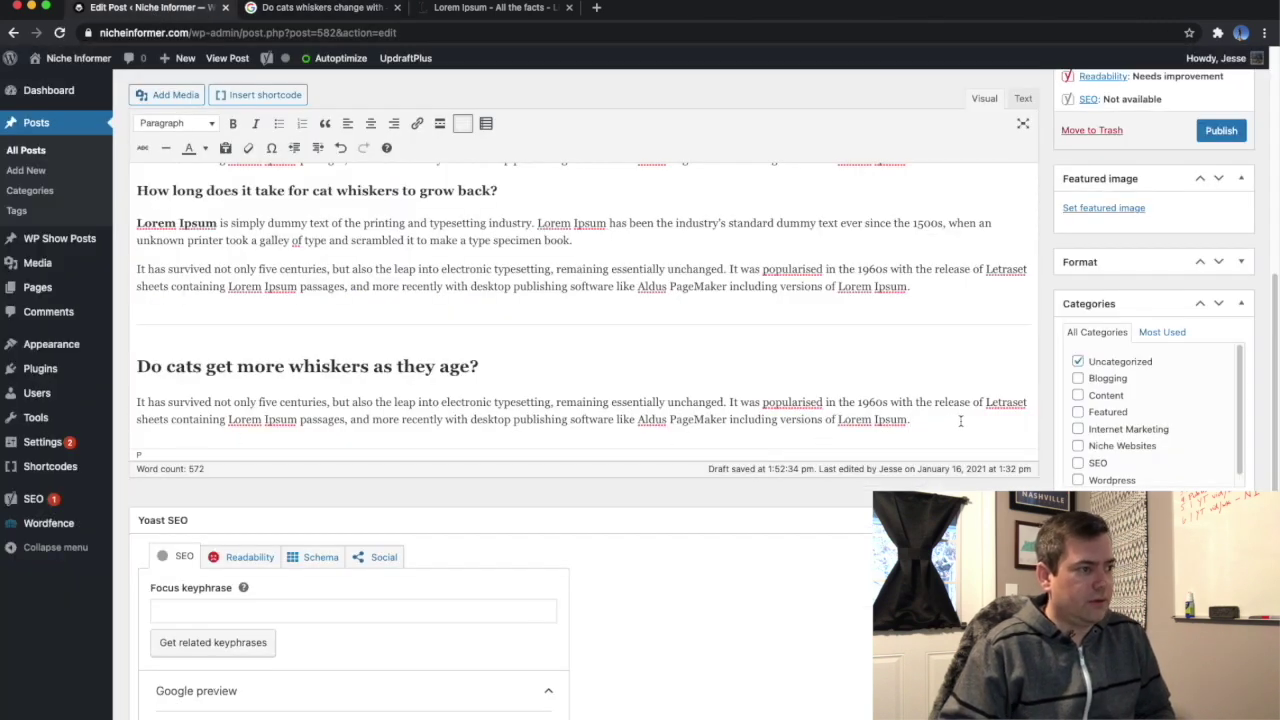
key(Return)
key(ctrl+v)
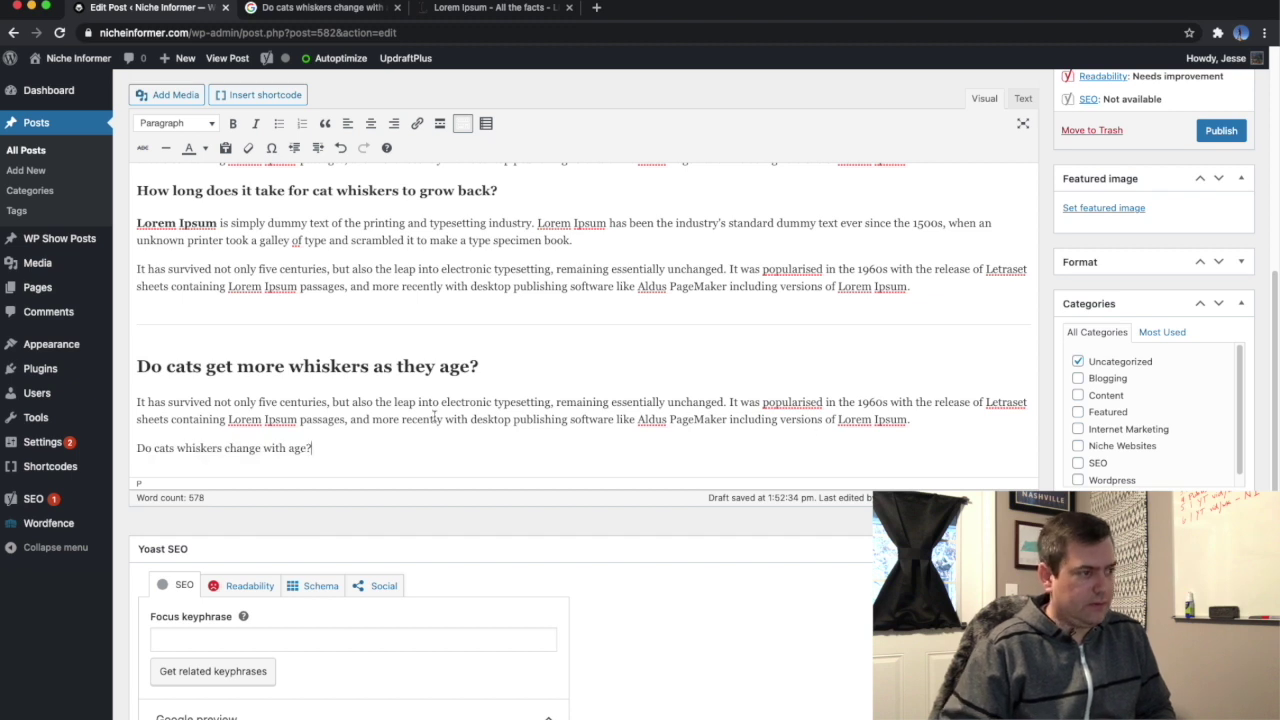
click(160, 123)
click(170, 226)
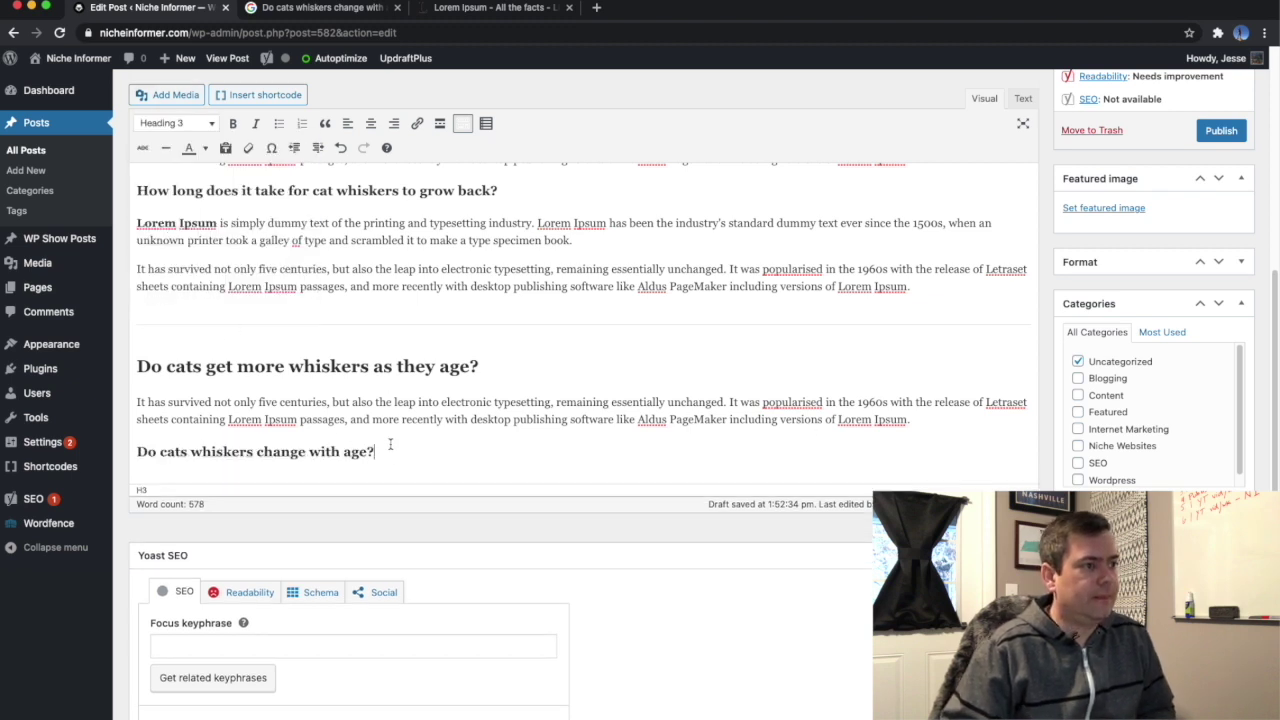
Copy the "It has survived" filler paragraph to below the "Do cats whiskers change with age?" heading.
triple_click(377, 413)
key(ctrl+c)
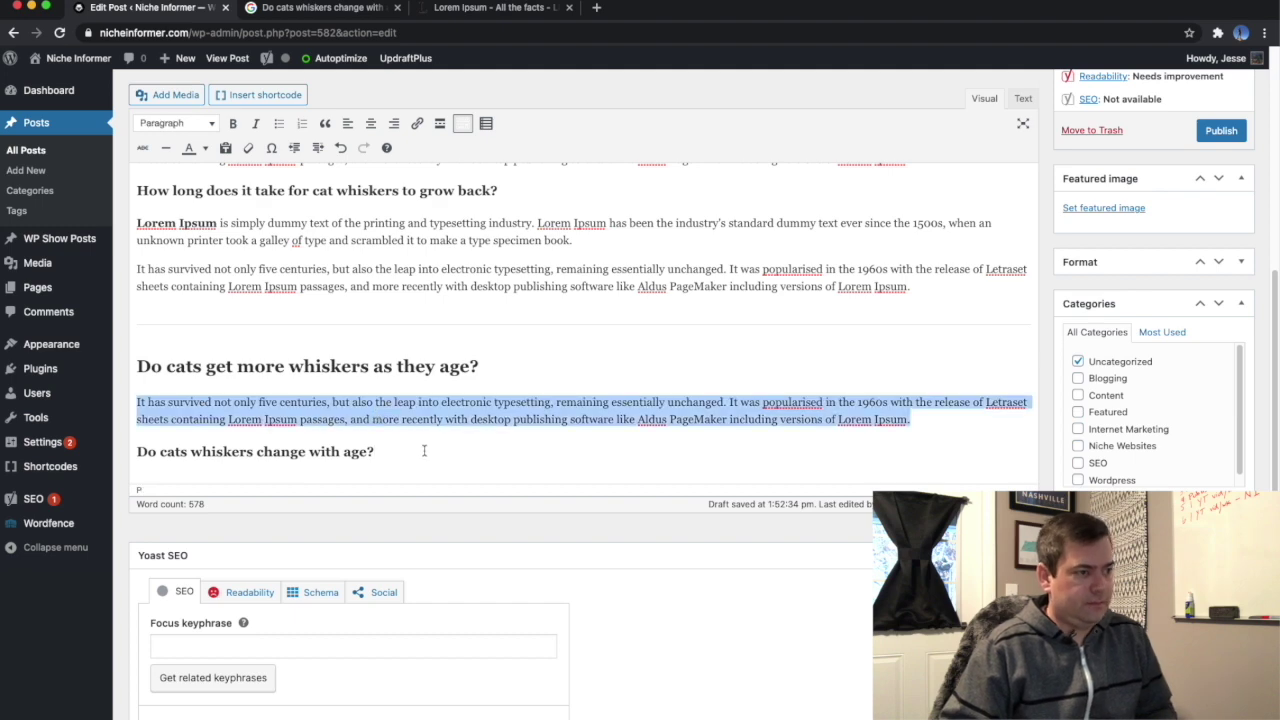
click(423, 451)
key(Return)
key(ctrl+v)
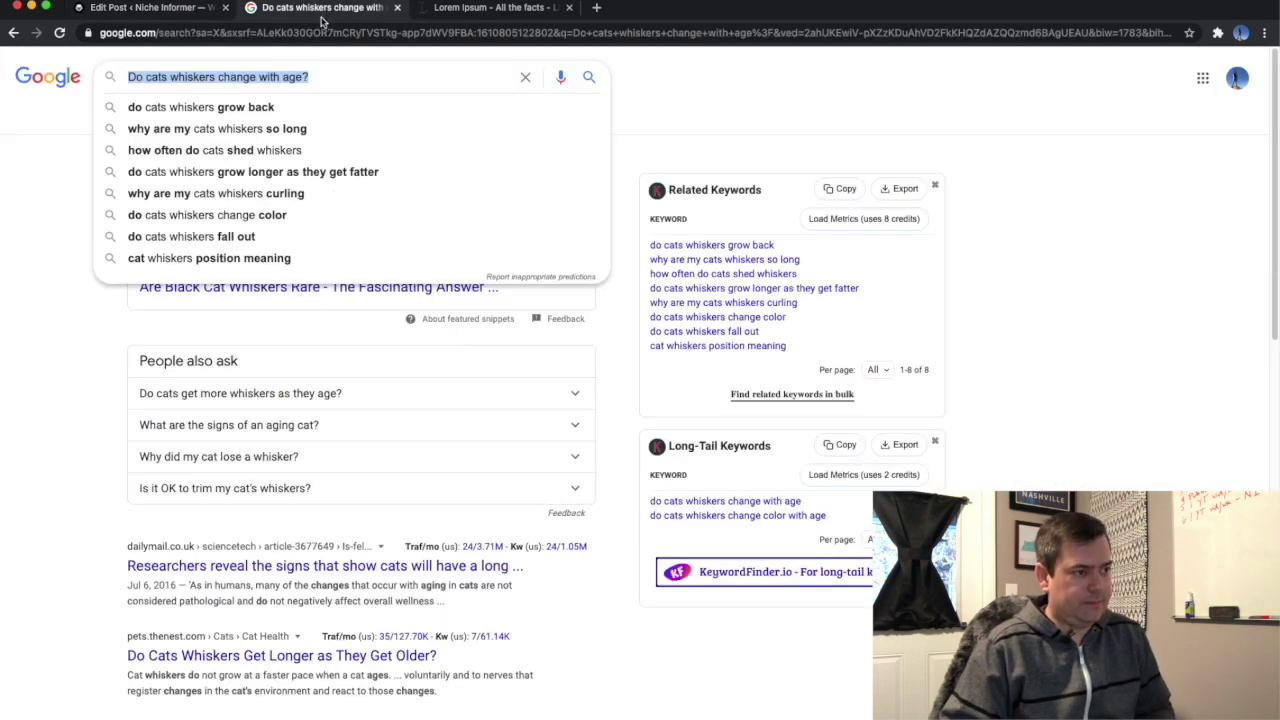
On Google, open the related question "Is it OK to trim my cat's whiskers?" as a search and copy its text.
click(320, 7)
click(32, 303)
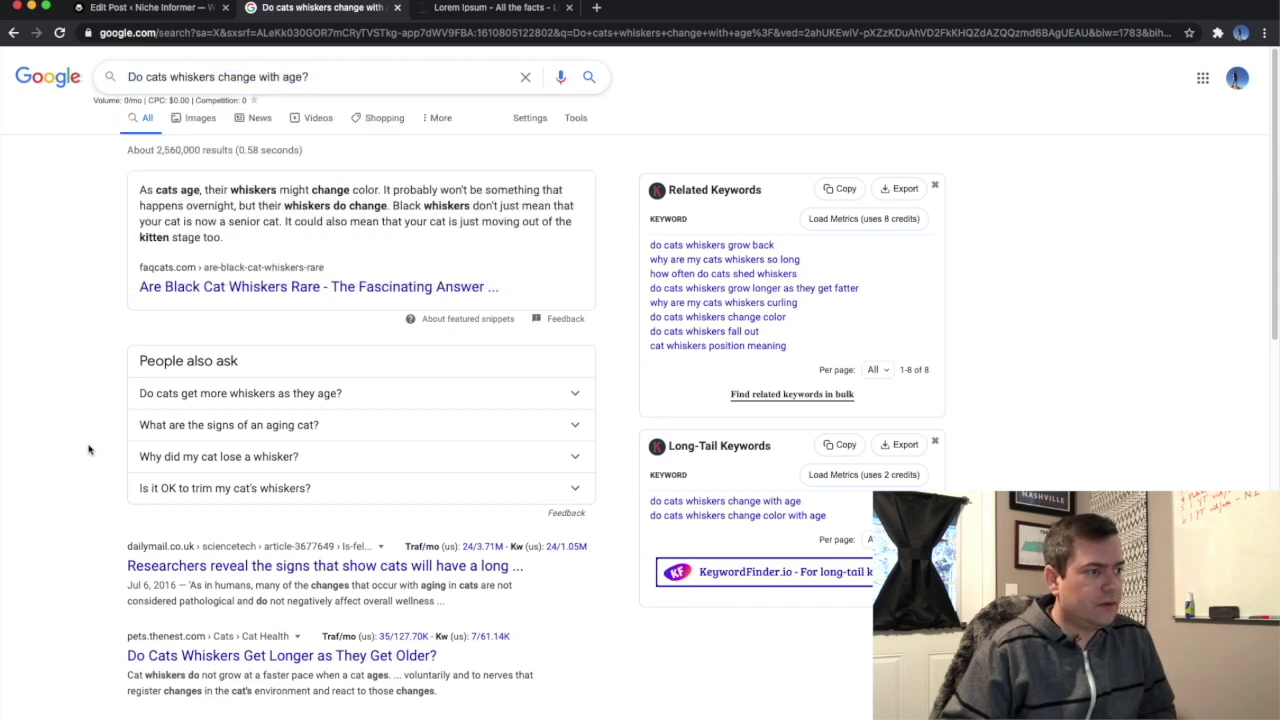
click(181, 488)
scroll(100, 512, down, 2)
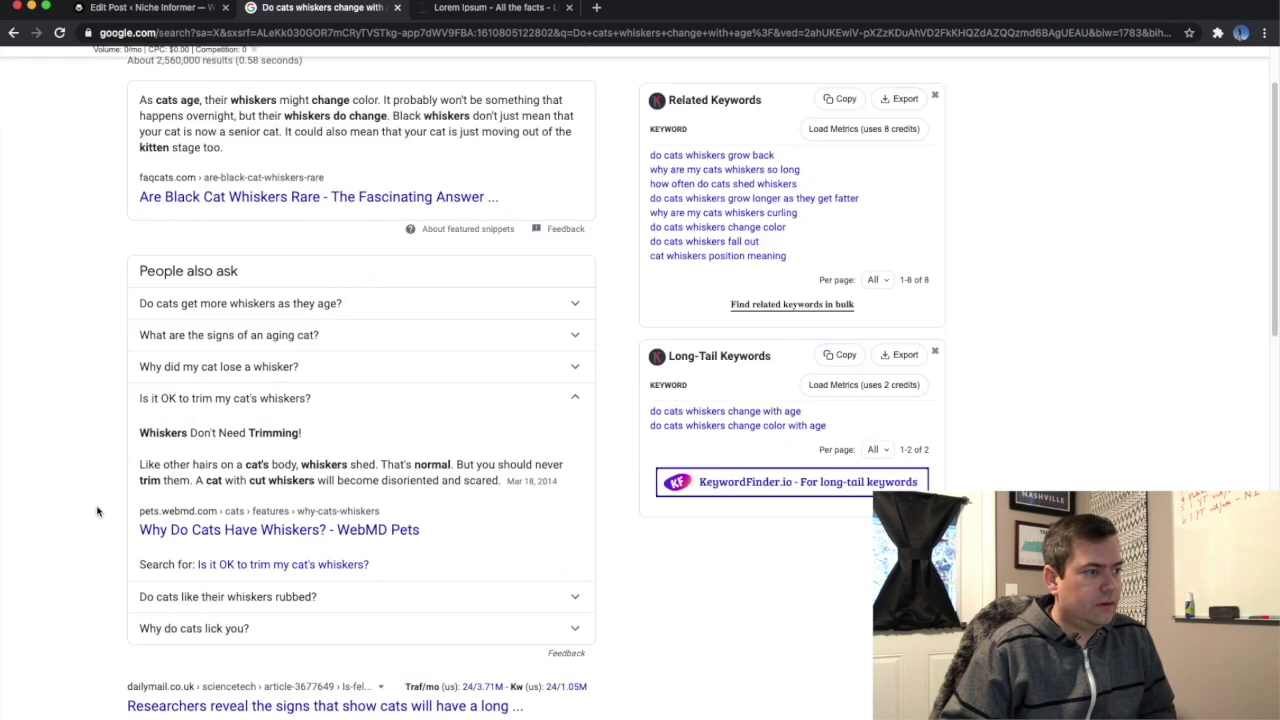
click(251, 564)
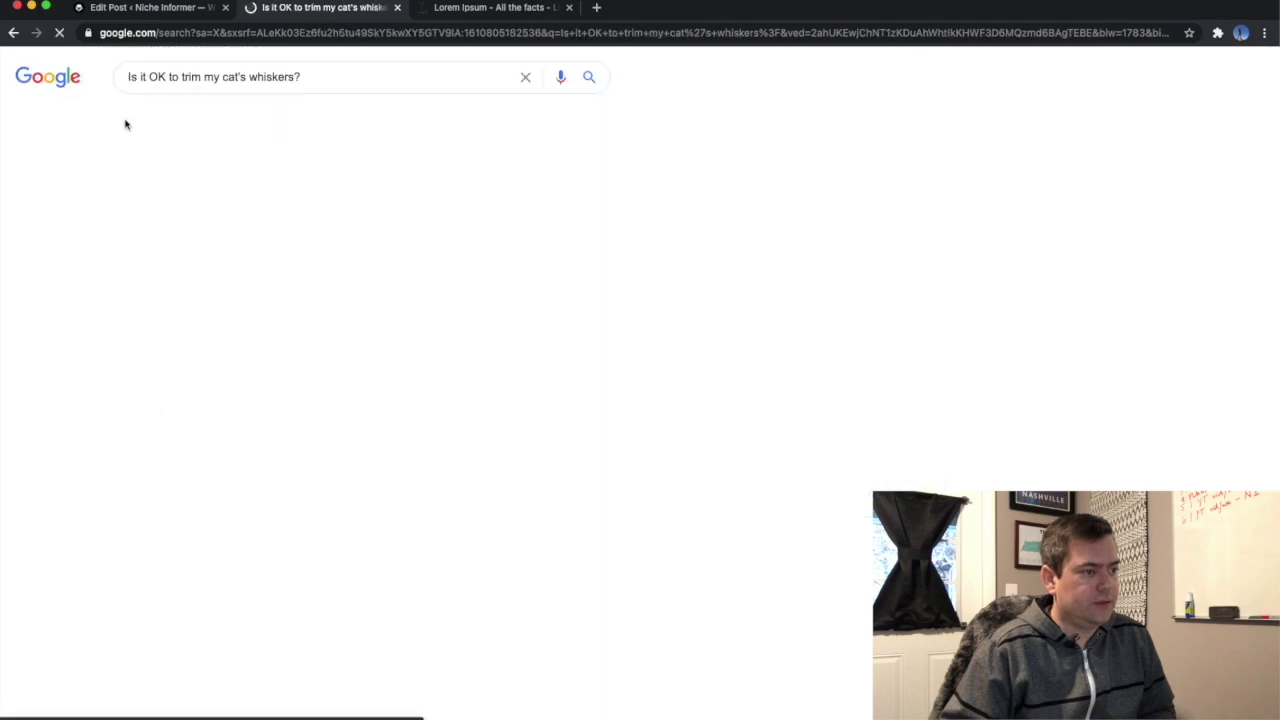
click(208, 76)
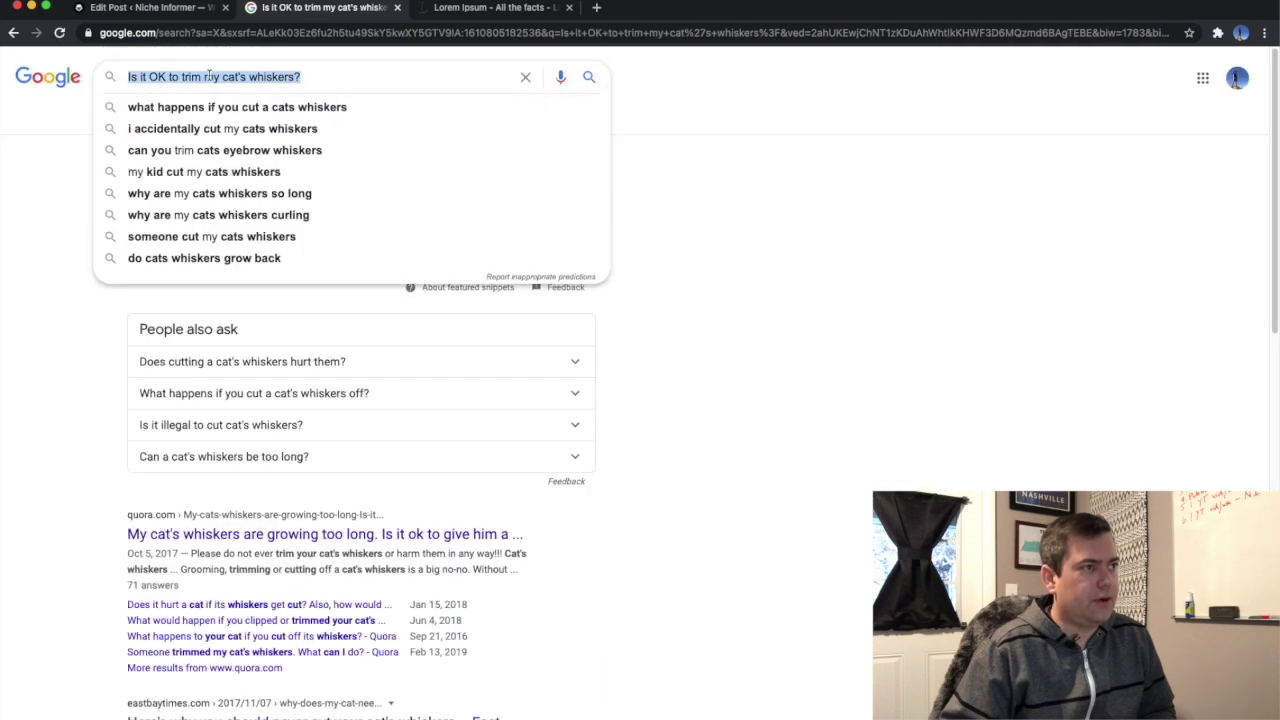
In the WordPress post, add a horizontal line after the last filler paragraph and insert "Is it OK to trim my cat's whiskers?" as Heading 2.
click(148, 10)
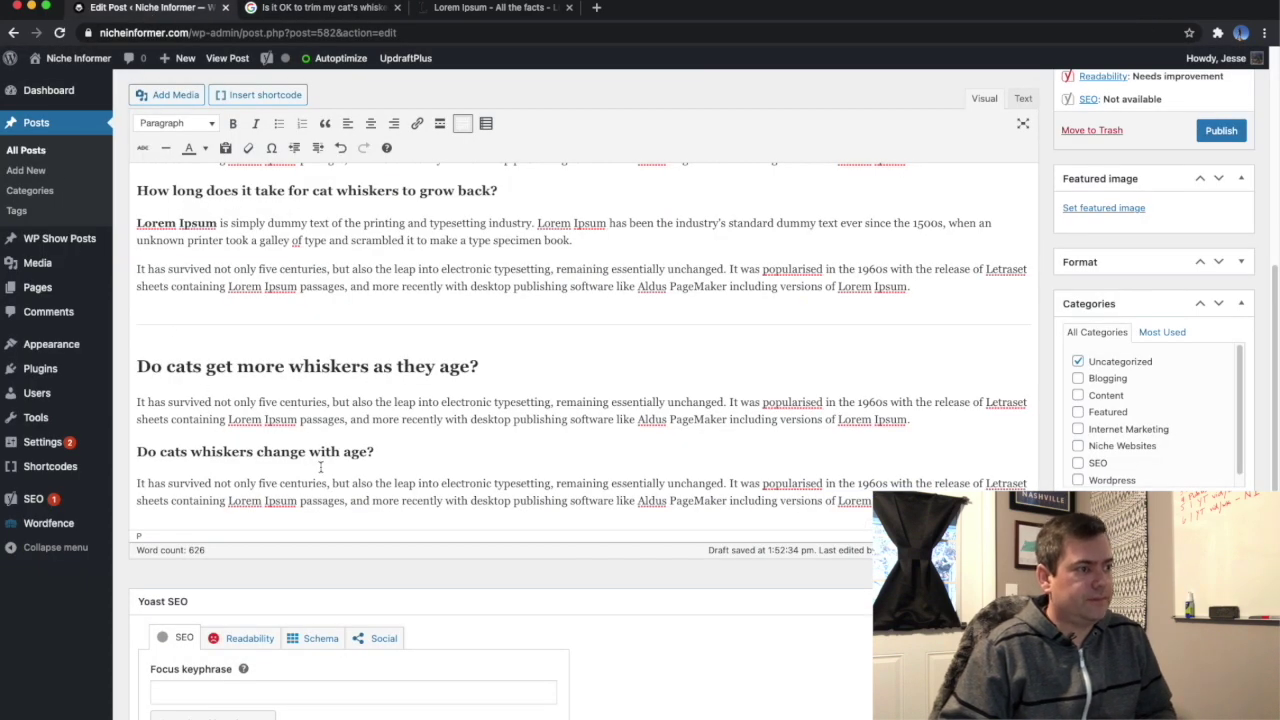
key(Return)
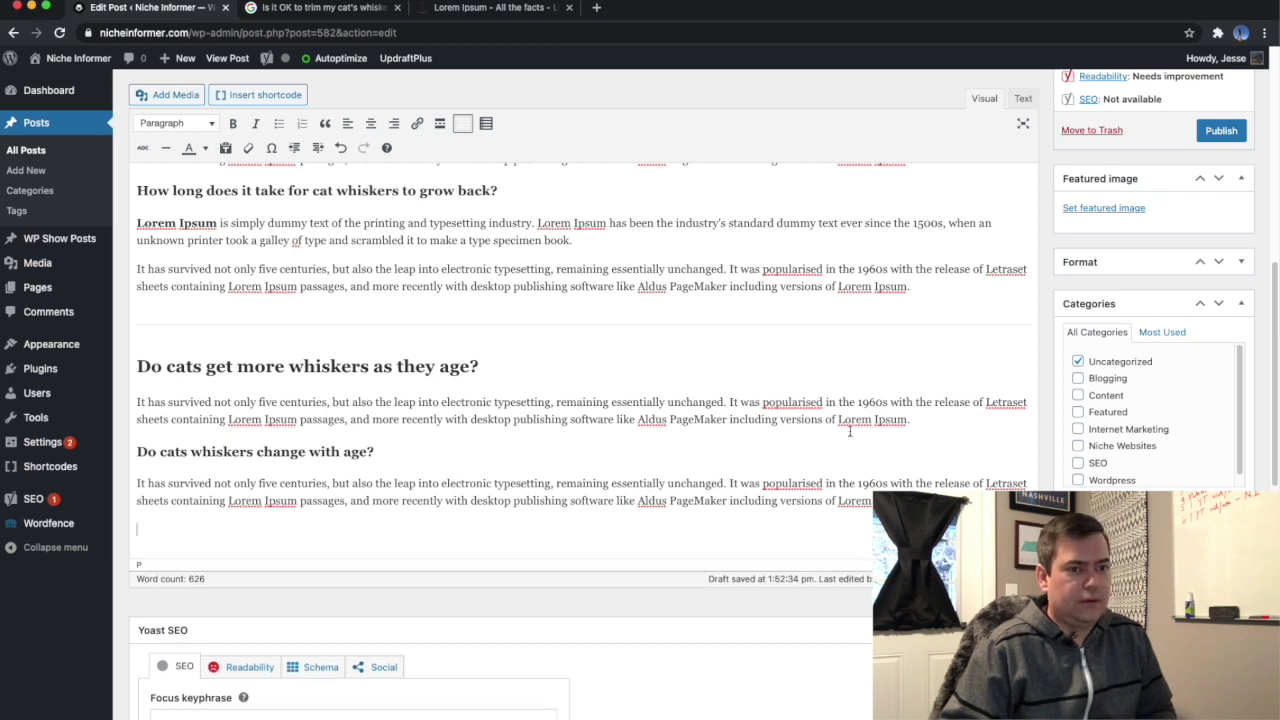
click(167, 149)
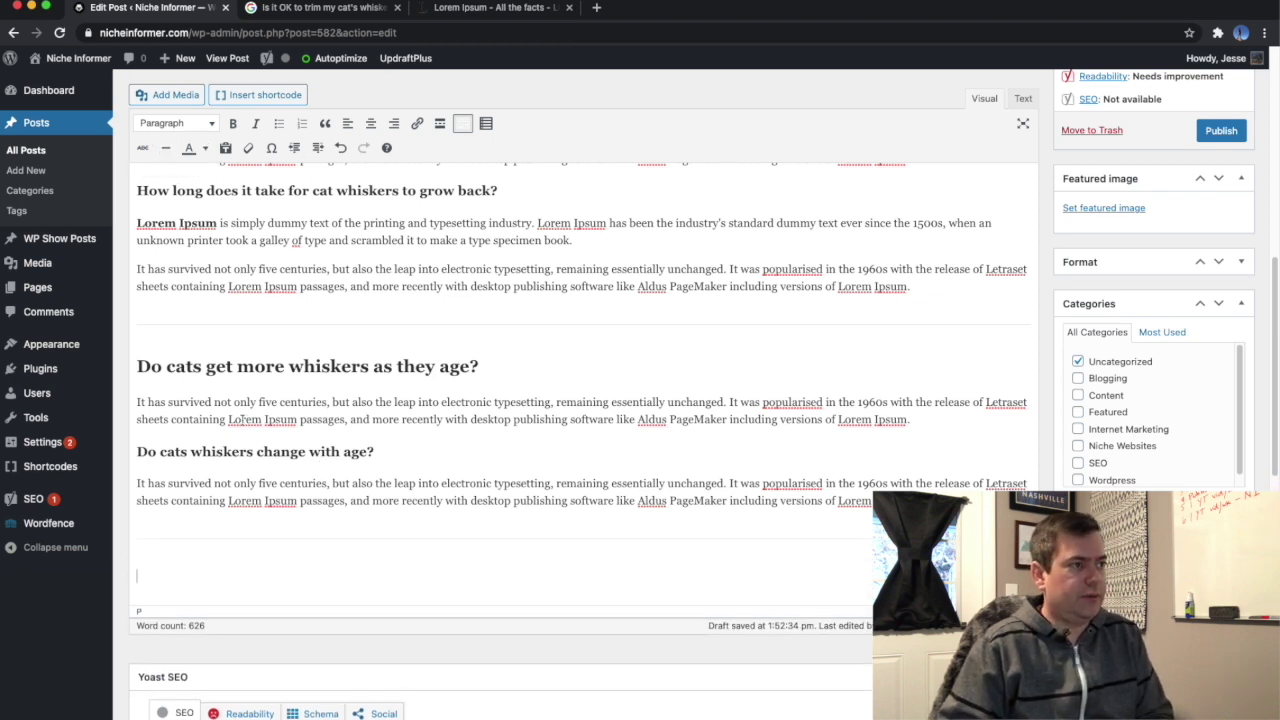
key(super+v)
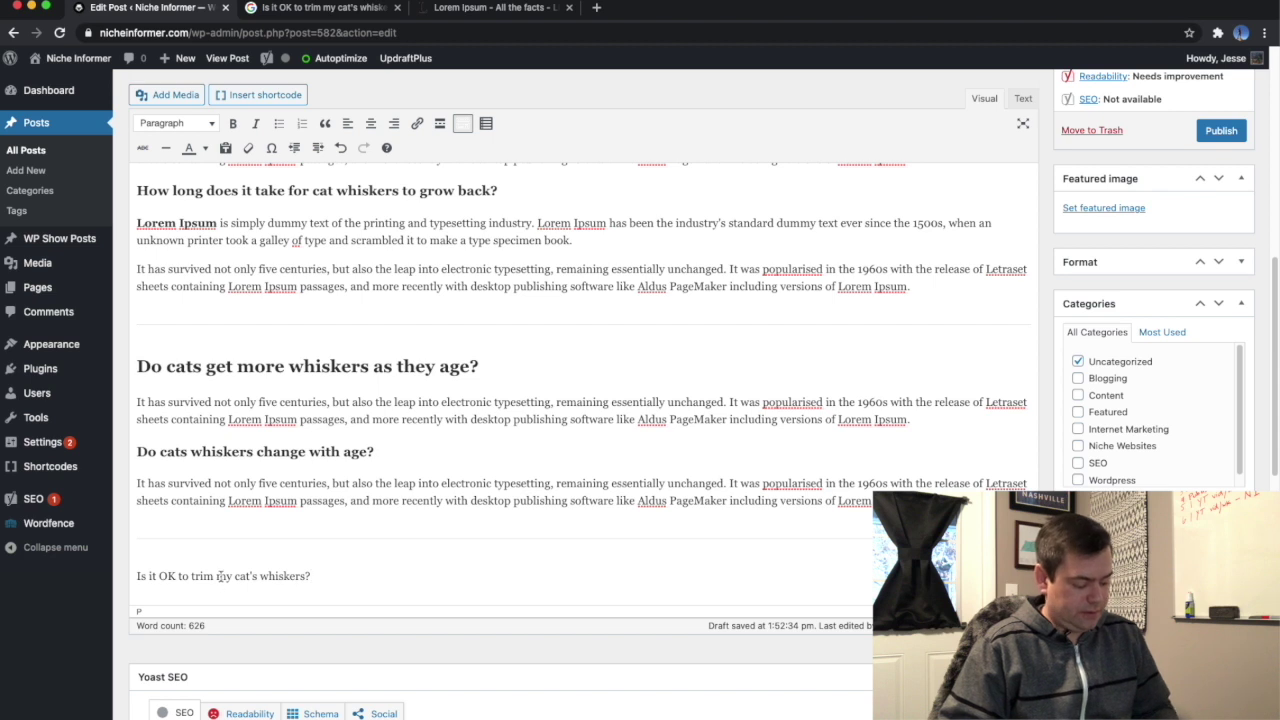
triple_click(218, 576)
click(172, 123)
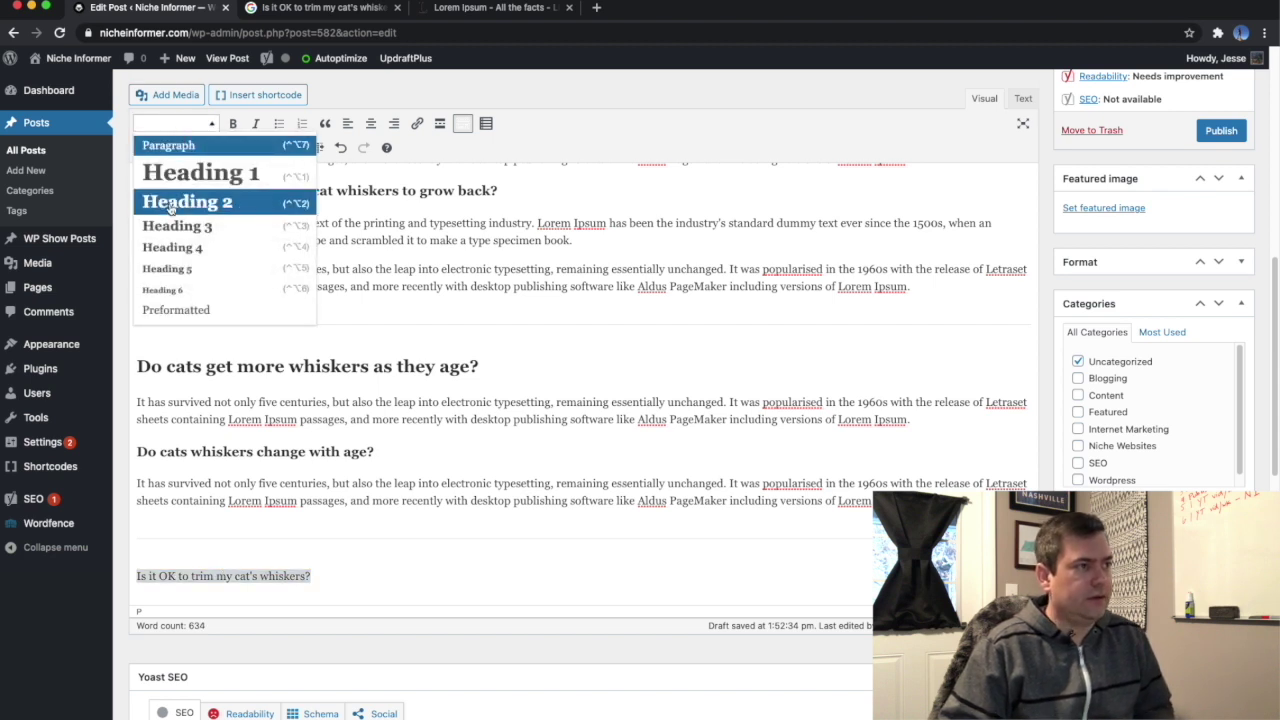
click(168, 205)
click(469, 583)
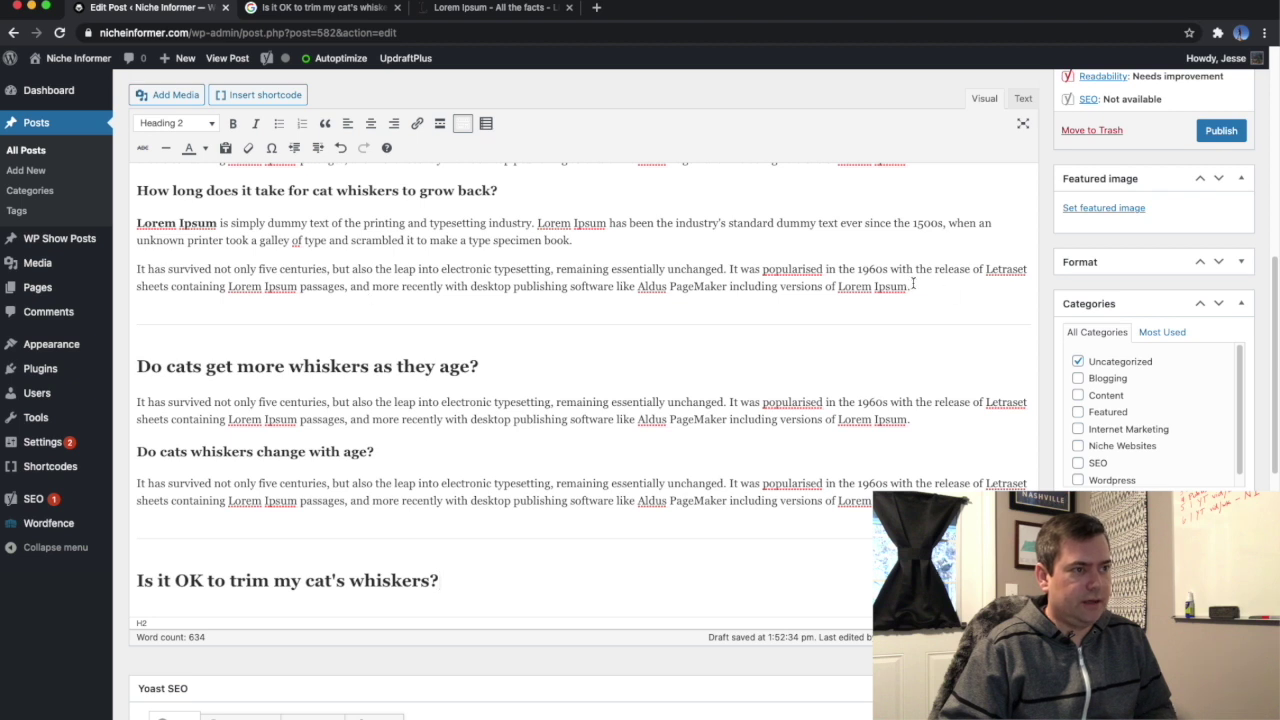
Copy both filler paragraphs from the "How long does it take for cat whiskers to grow back?" section to below the "Is it OK to trim my cat's whiskers?" heading.
drag(913, 289, 135, 216)
key(ctrl+c)
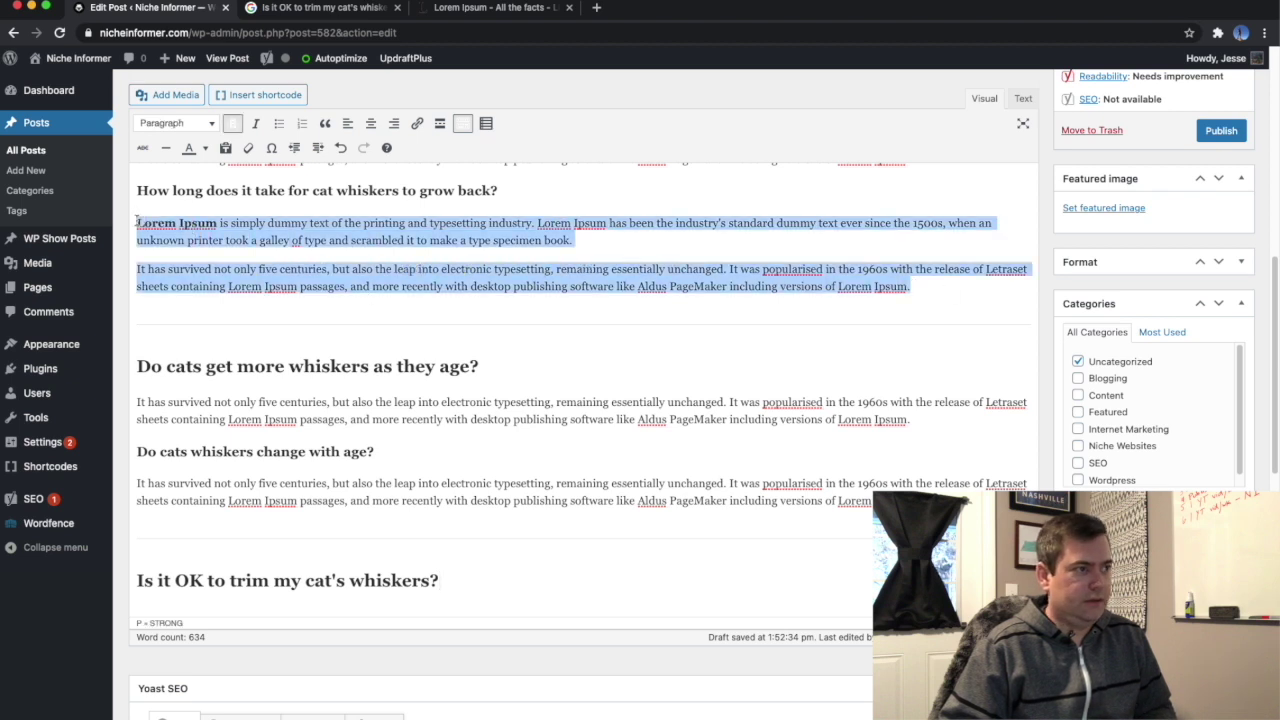
click(471, 589)
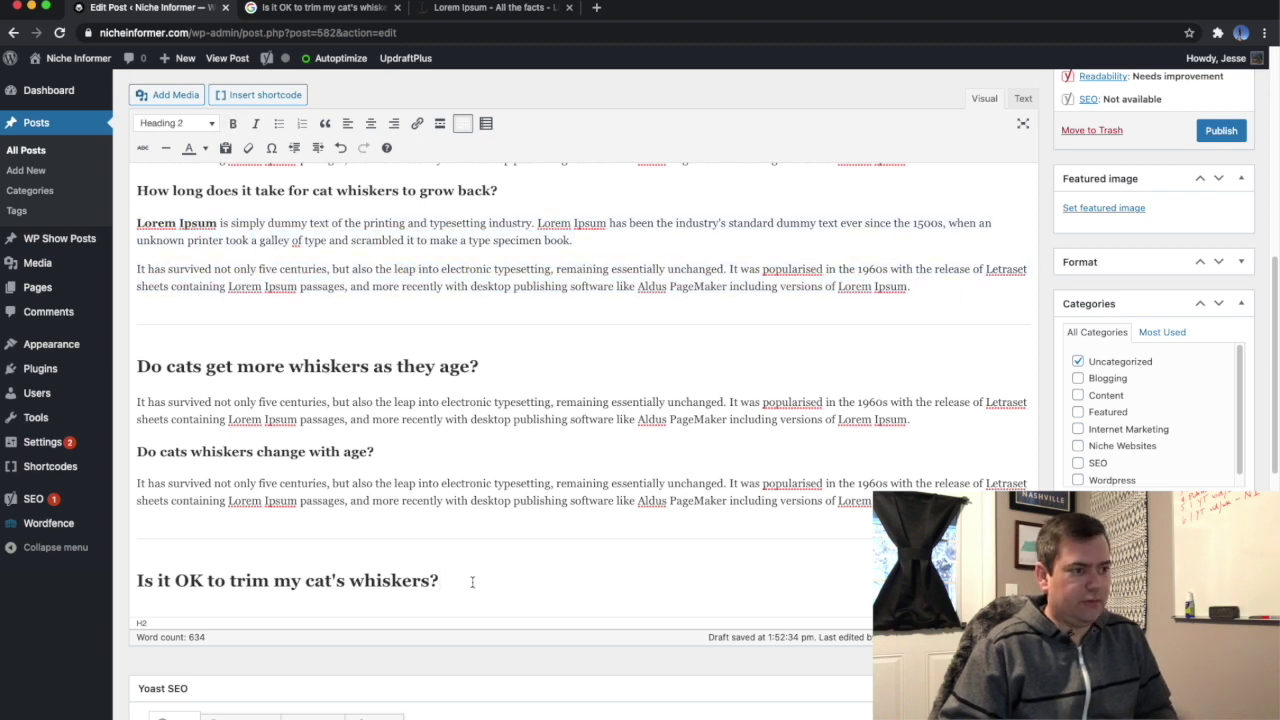
key(Return)
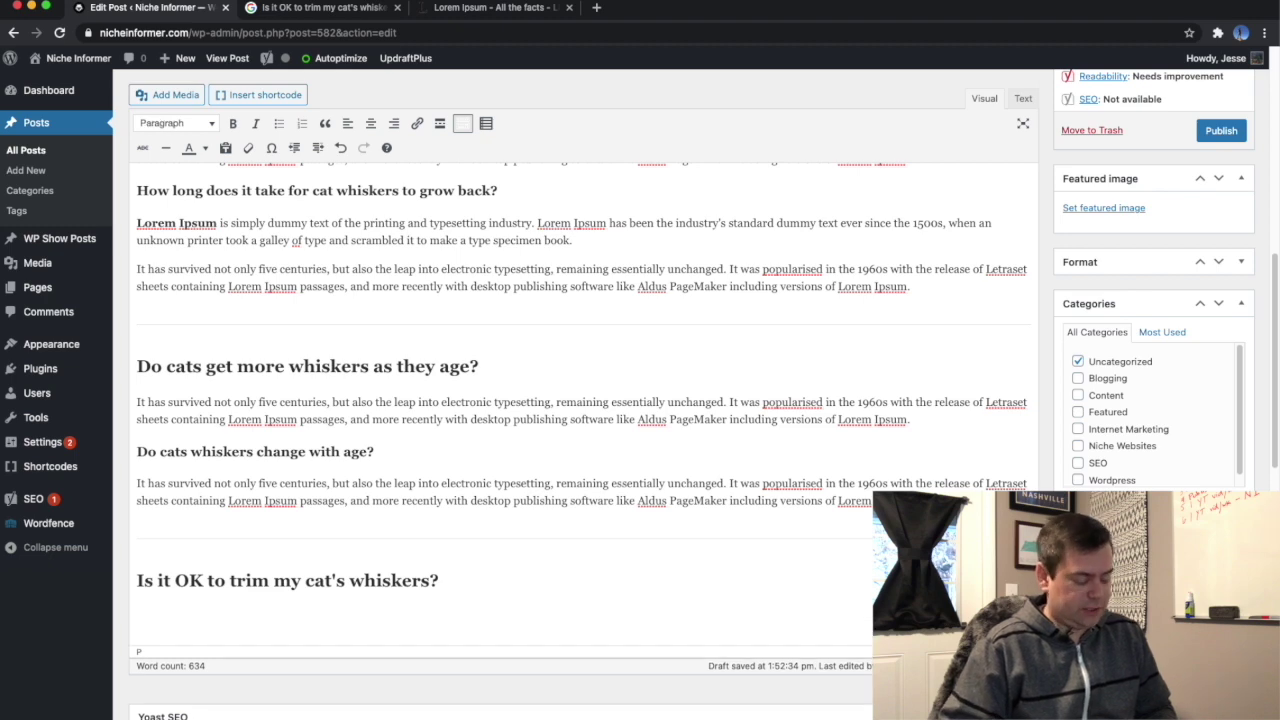
key(ctrl+v)
Copy the bold answer sentence under "Do cats whiskers grow back?" to directly below the "Is it OK to trim my cat's whiskers?" heading.
scroll(512, 376, up, 15)
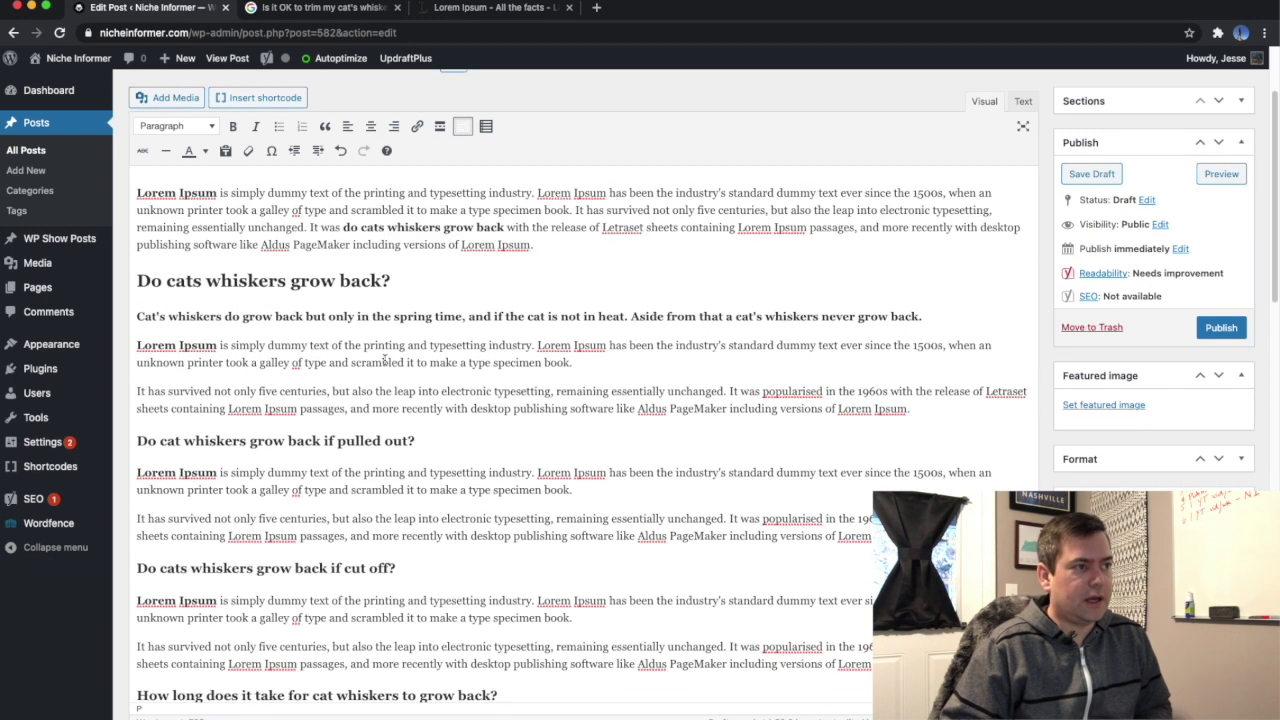
click(357, 318)
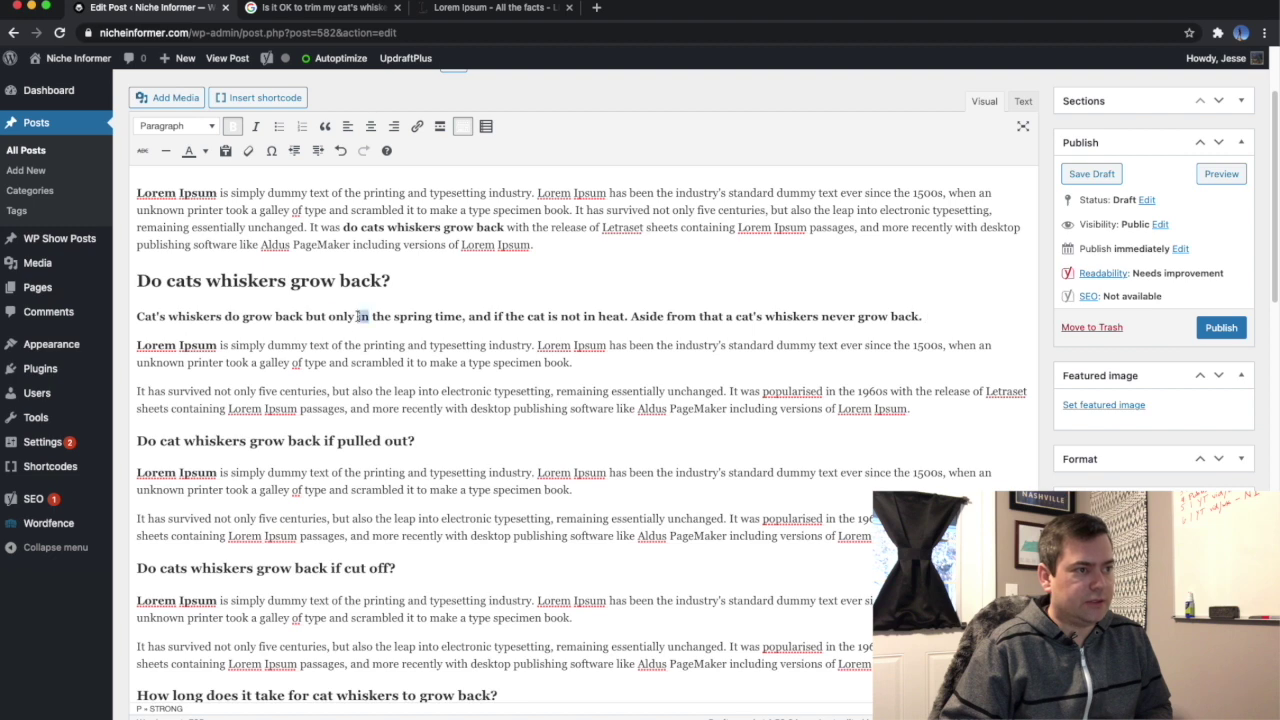
triple_click(360, 316)
key(super+c)
scroll(350, 400, down, 10)
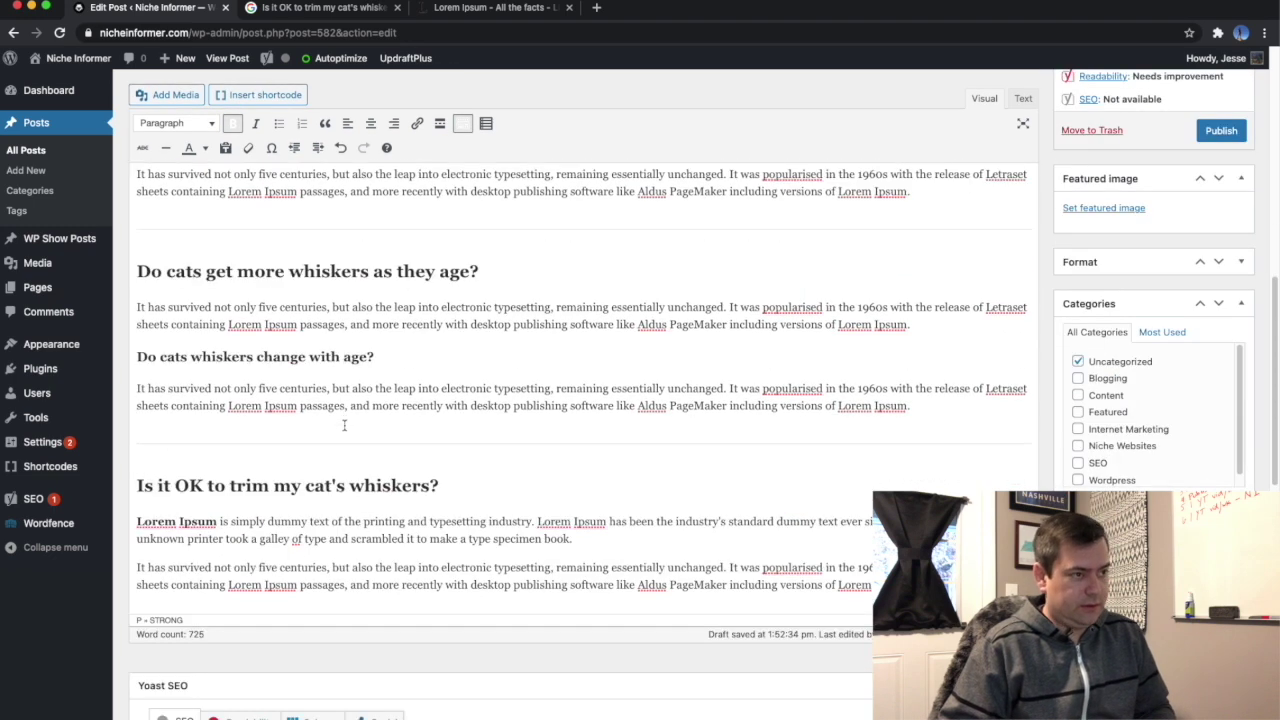
click(452, 485)
key(Return)
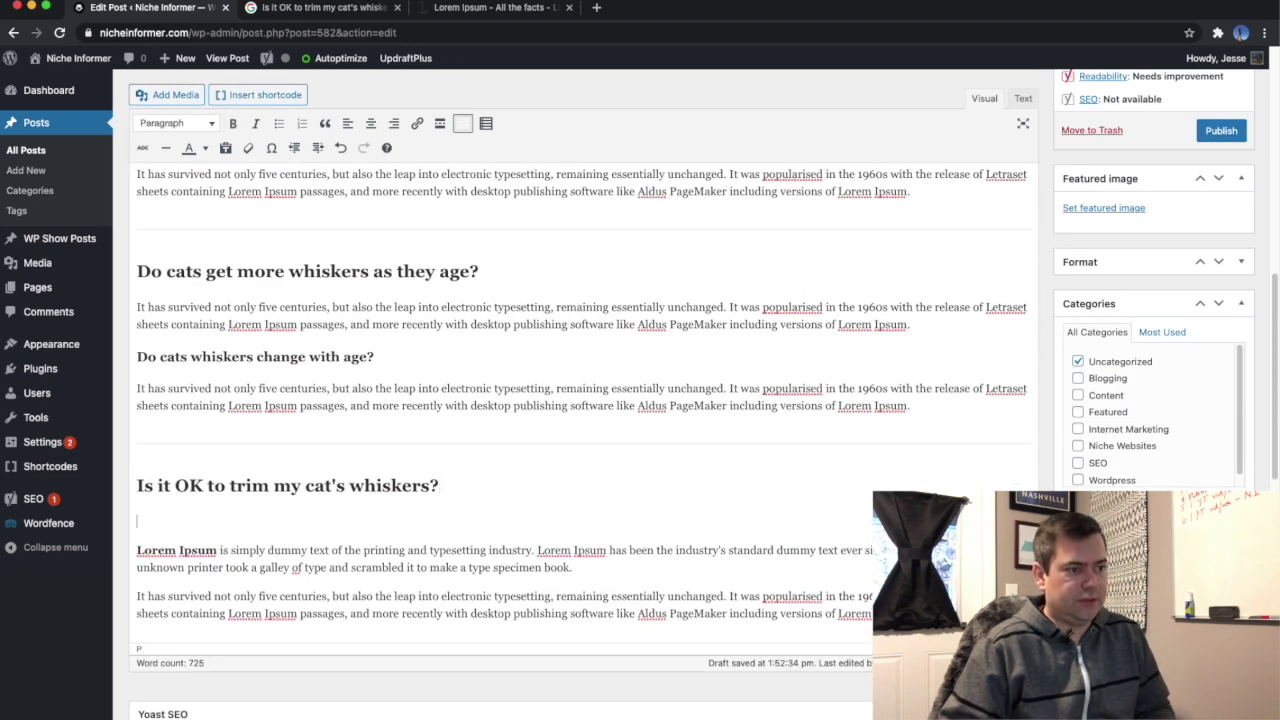
key(super+v)
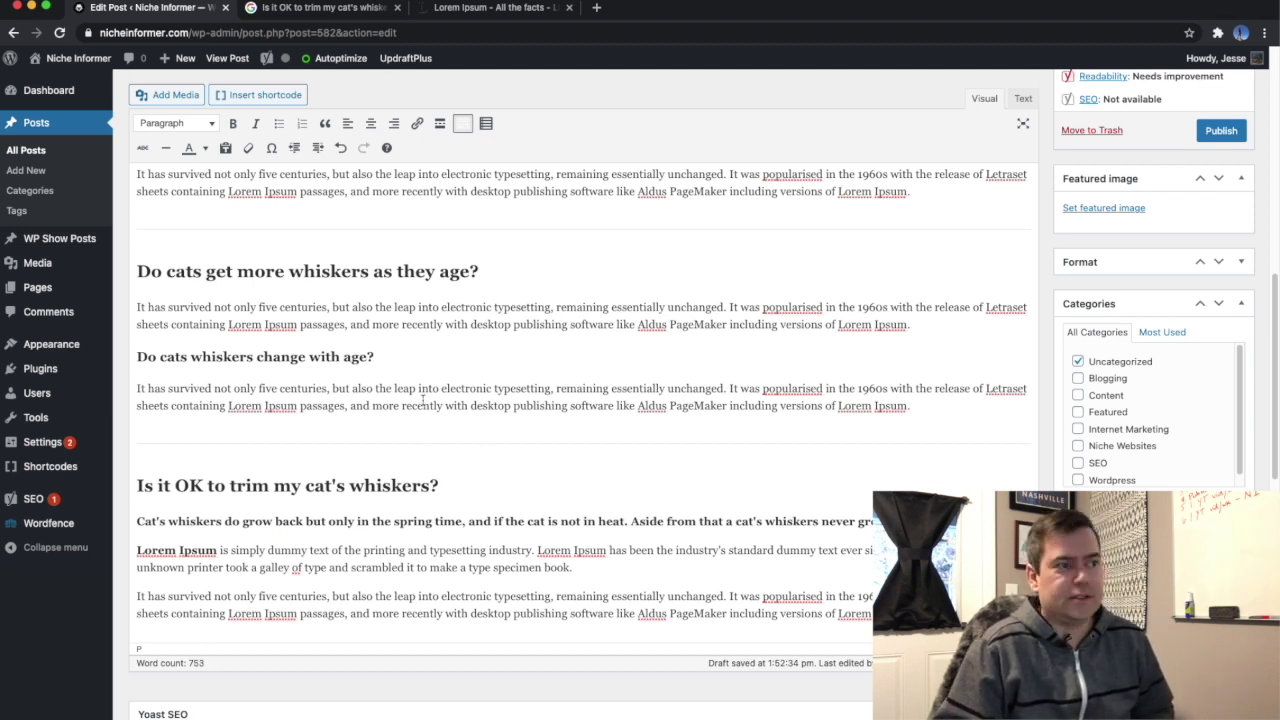
Review the post's heading sections alongside Google's related questions for "Is it OK to trim my cat's whiskers?".
scroll(440, 340, up, 5)
scroll(410, 424, down, 4)
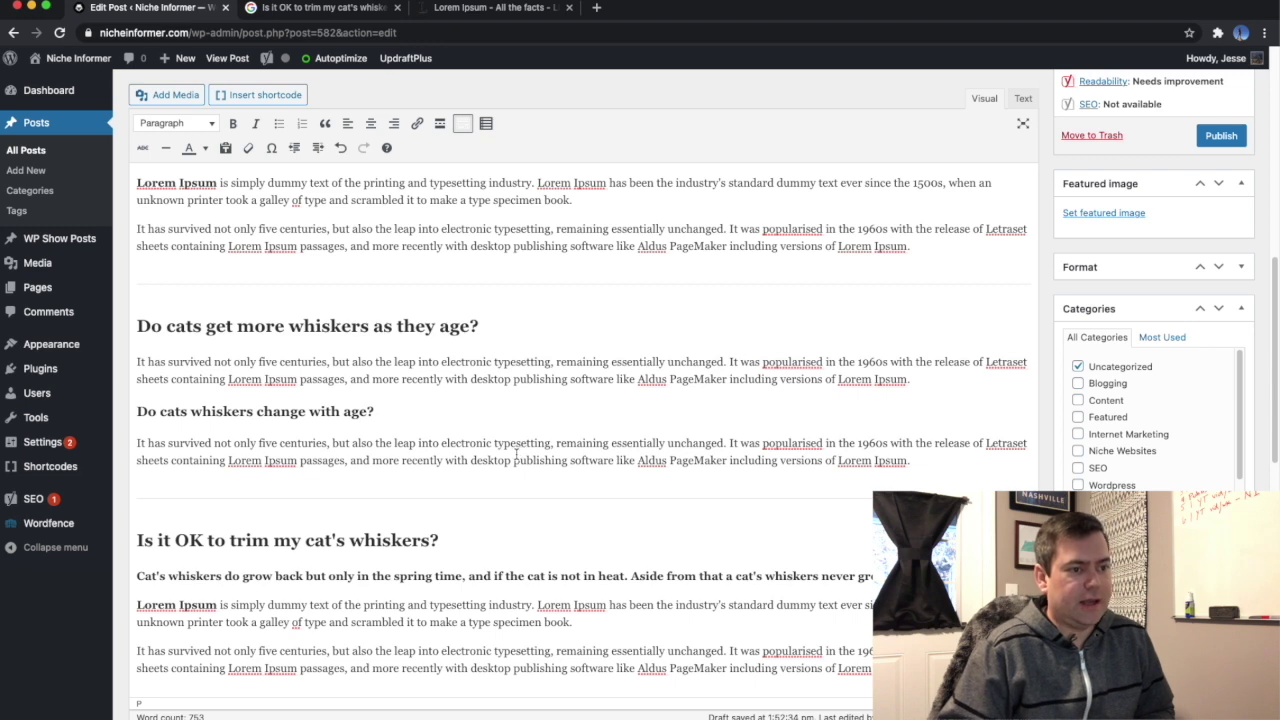
scroll(516, 455, up, 1)
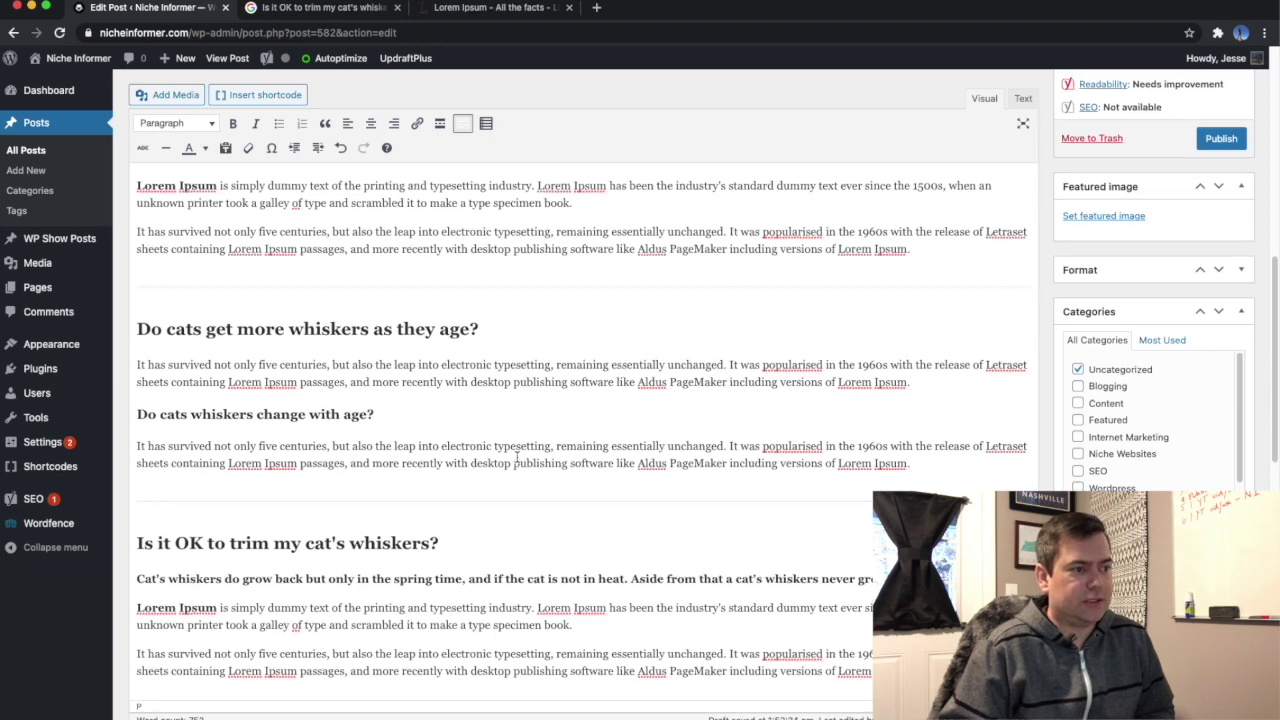
click(318, 10)
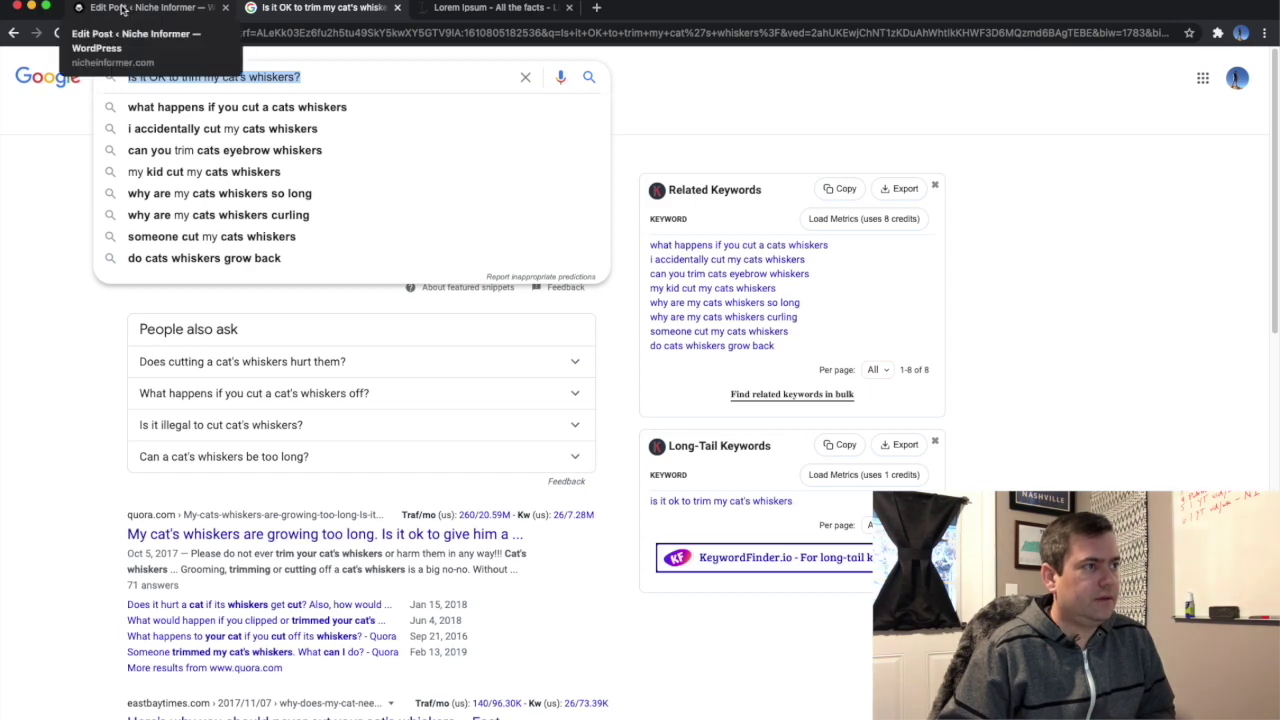
click(71, 140)
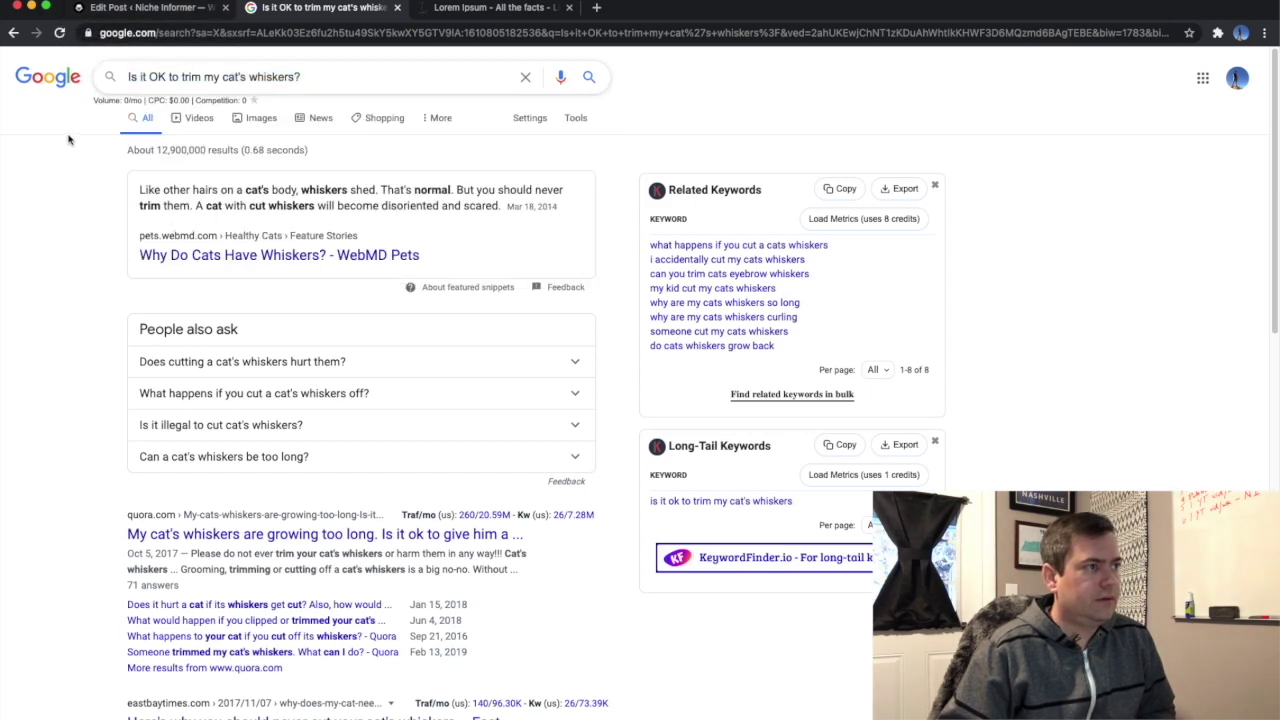
click(130, 12)
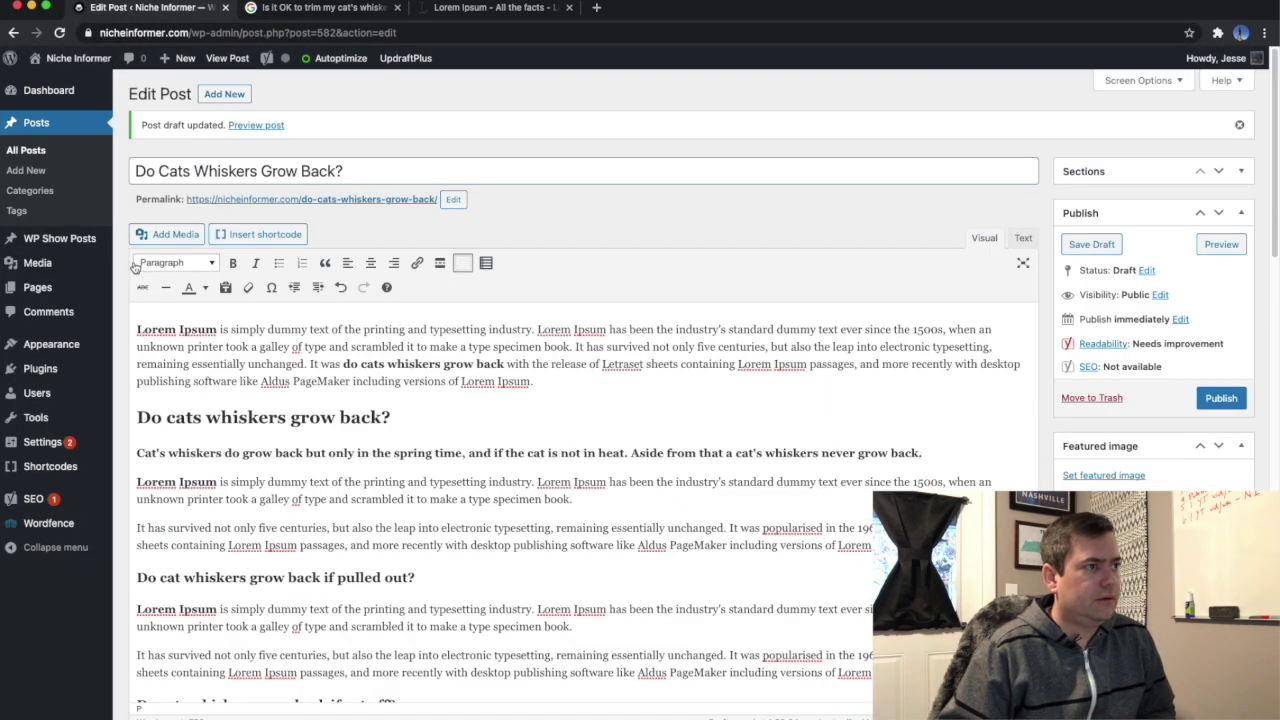
scroll(330, 340, down, 10)
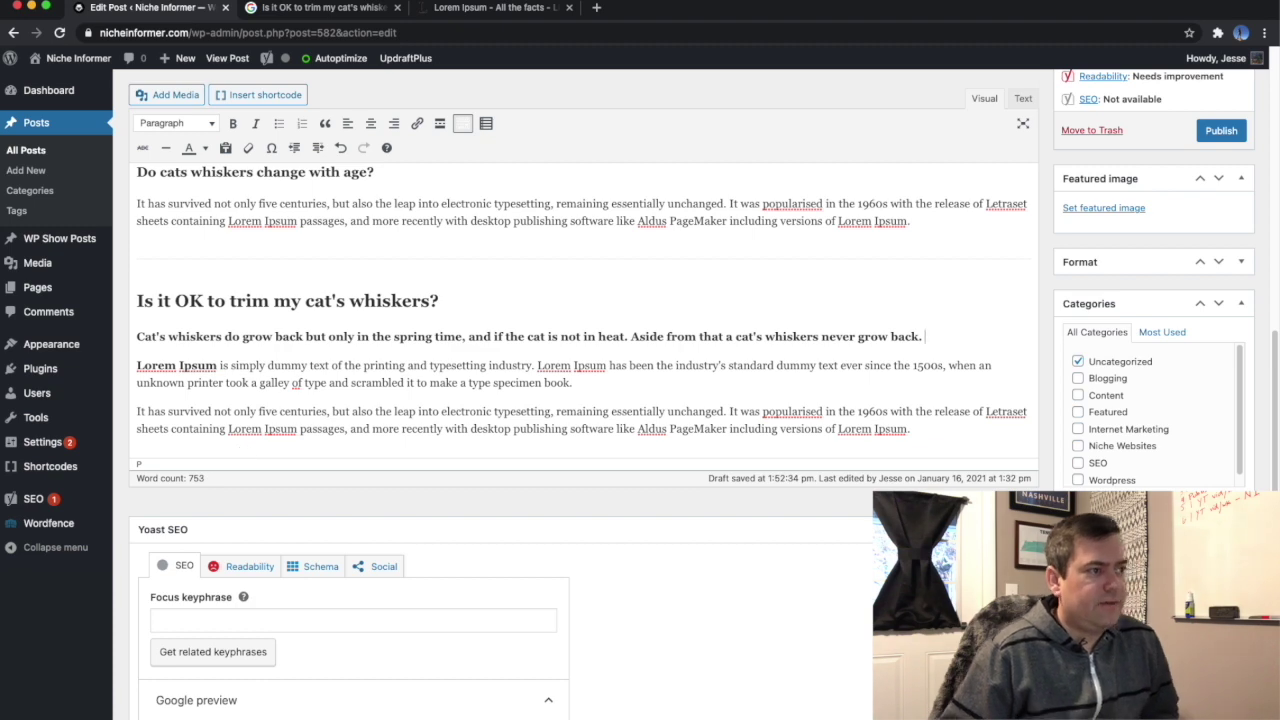
On Google, open the related question "Can a cat's whiskers be too long?" as a search and copy its text.
click(318, 7)
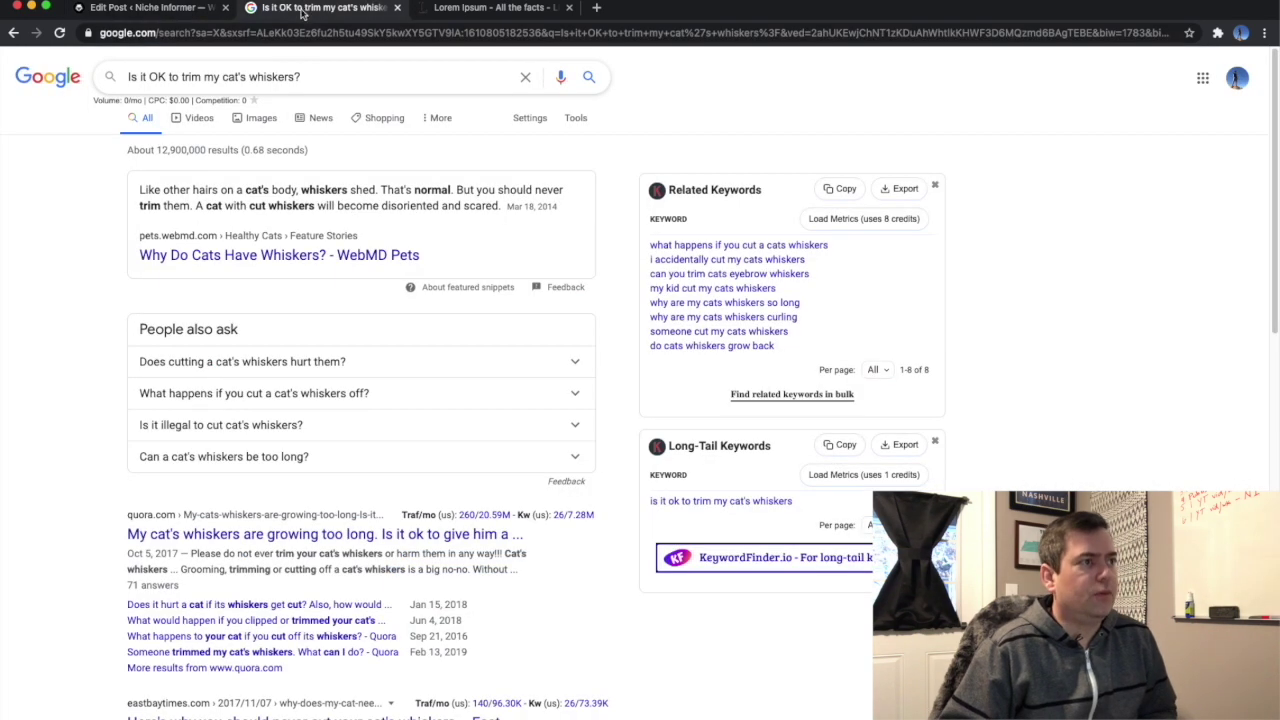
click(150, 460)
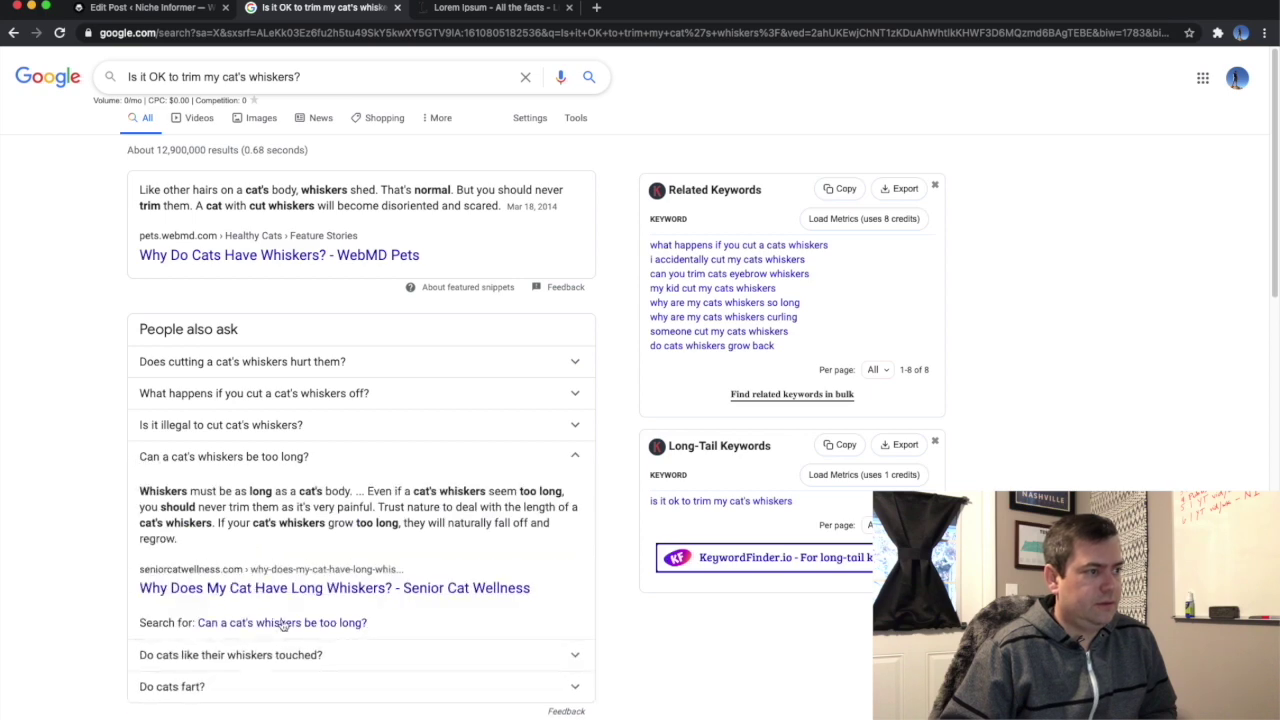
click(281, 622)
triple_click(141, 72)
key(super+c)
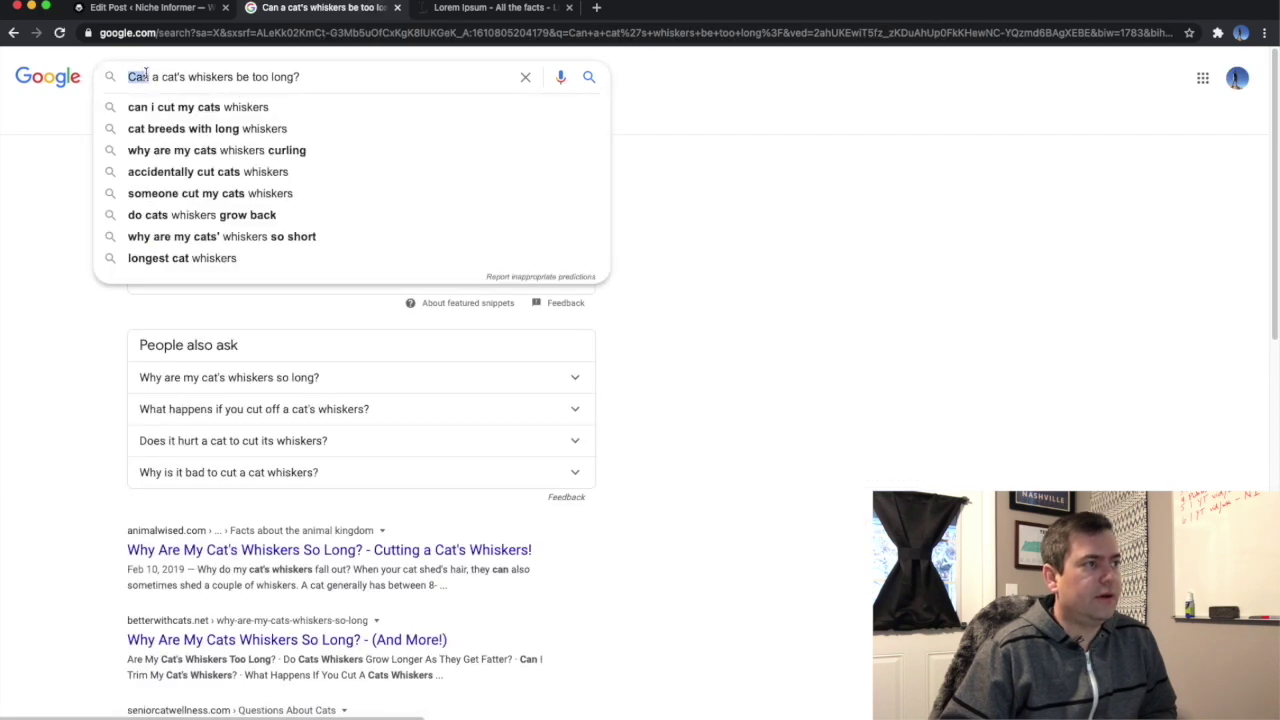
In the WordPress post, insert "Can a cat's whiskers be too long?" as Heading 3 after the last filler paragraph.
click(135, 7)
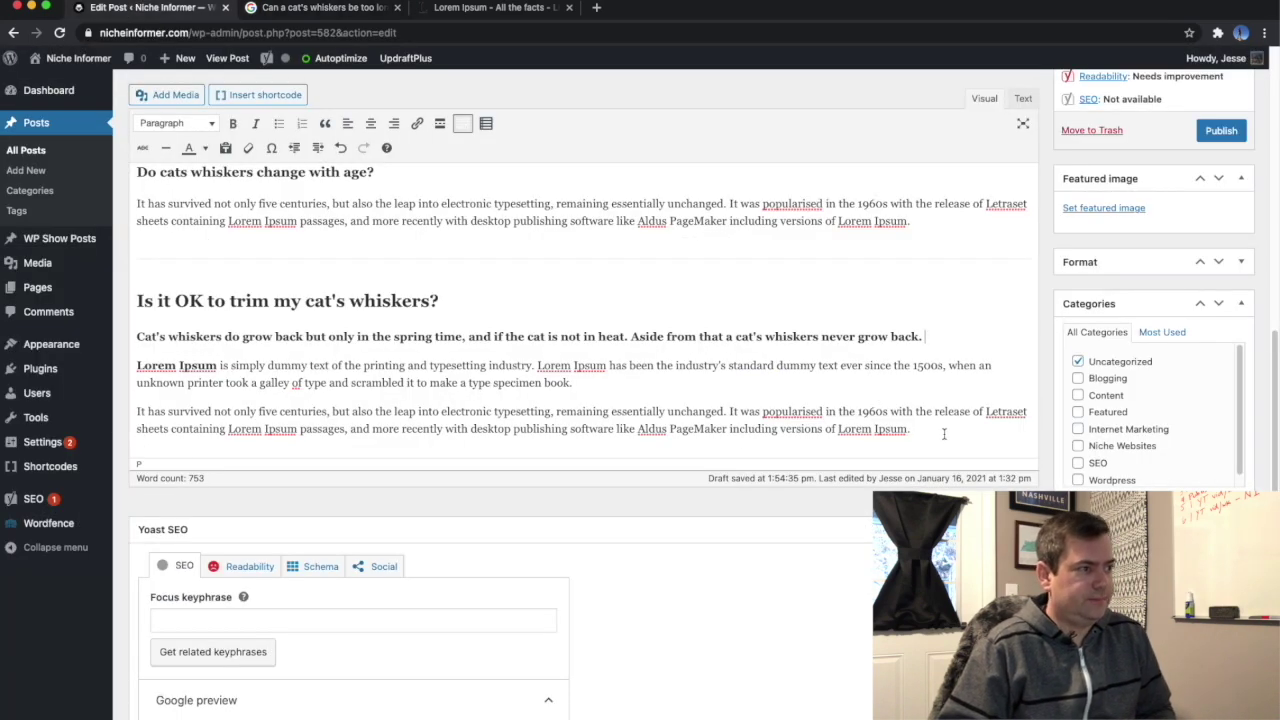
key(Return)
key(super+v)
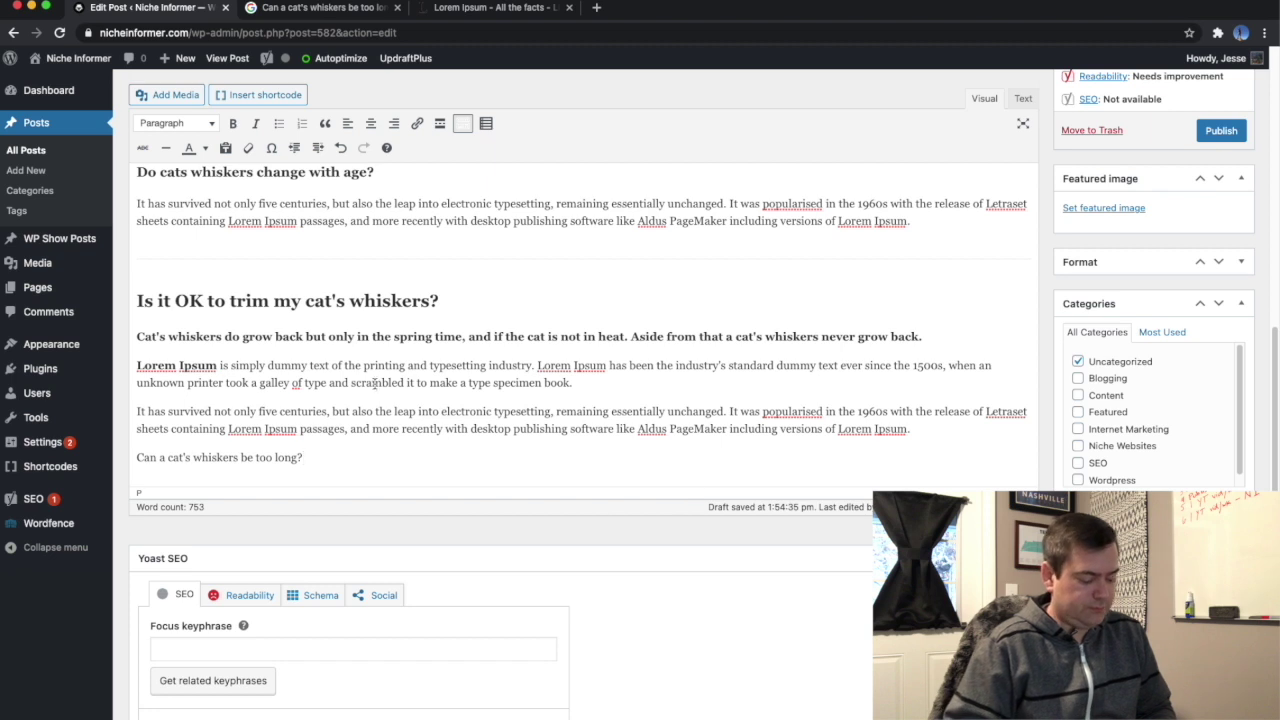
triple_click(197, 459)
click(170, 123)
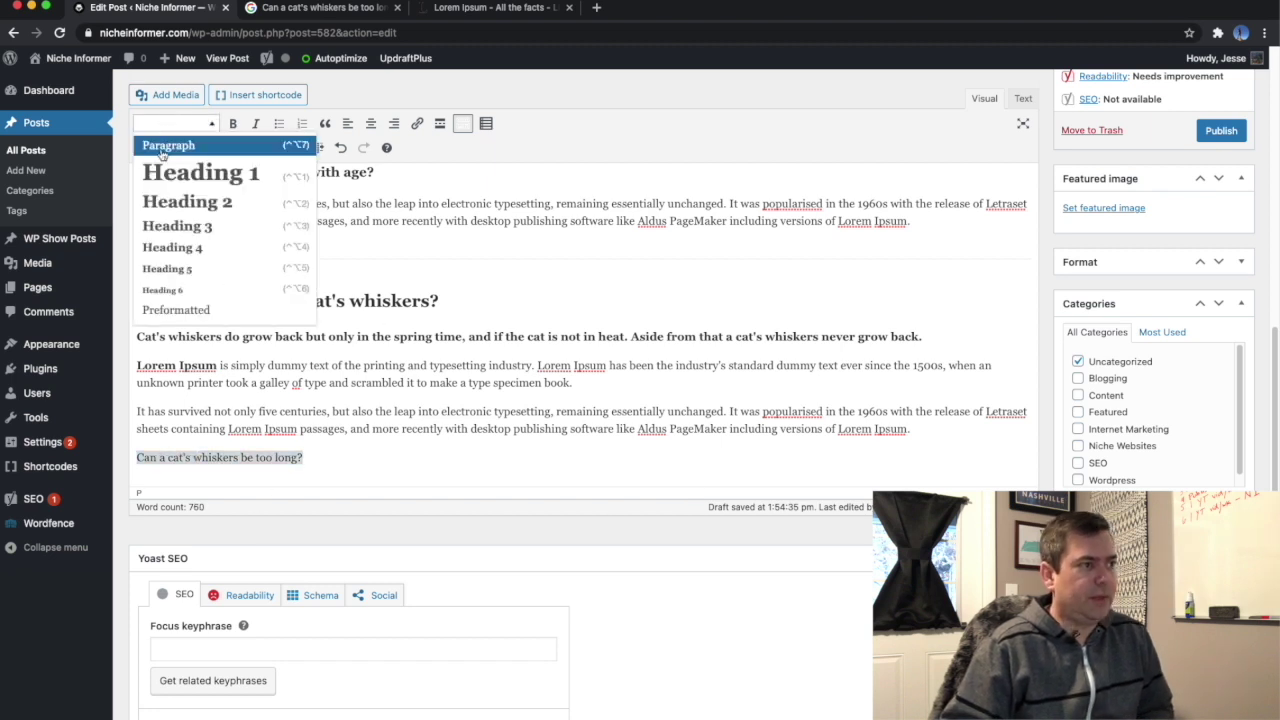
click(170, 227)
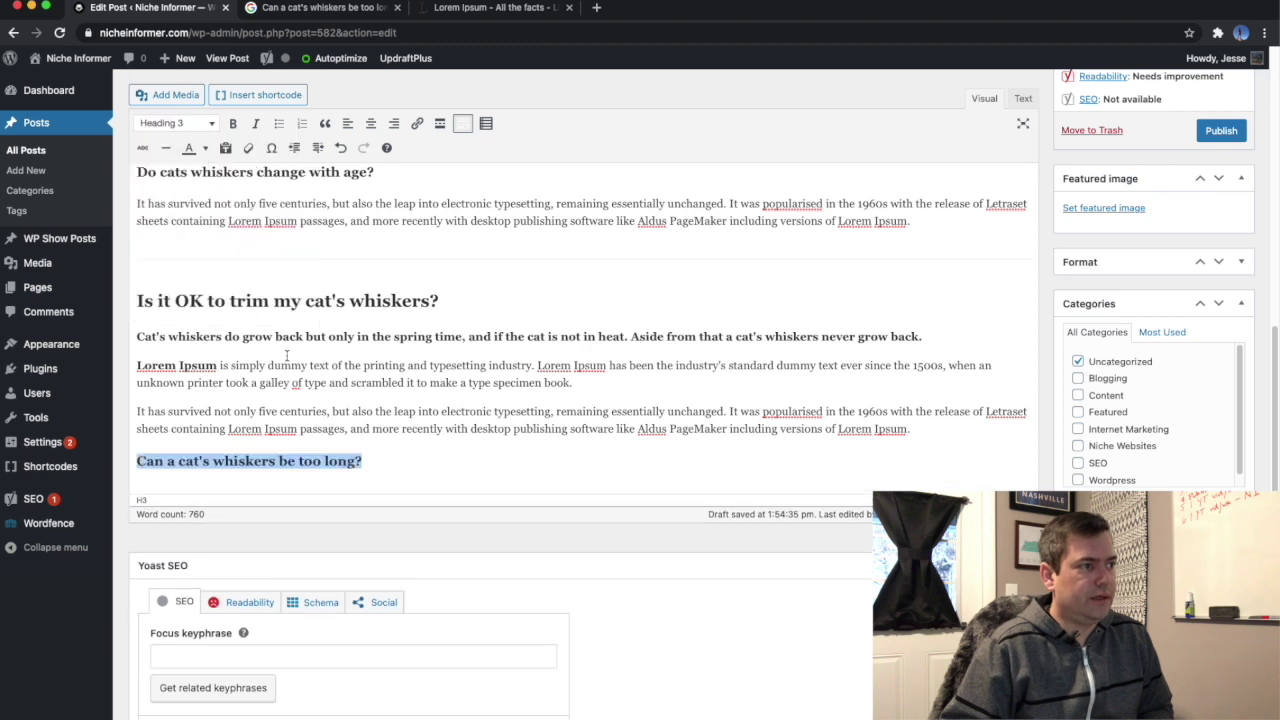
Copy the "It has survived" filler paragraph to below the "Can a cat's whiskers be too long?" heading and start a new line after it.
drag(925, 434, 122, 411)
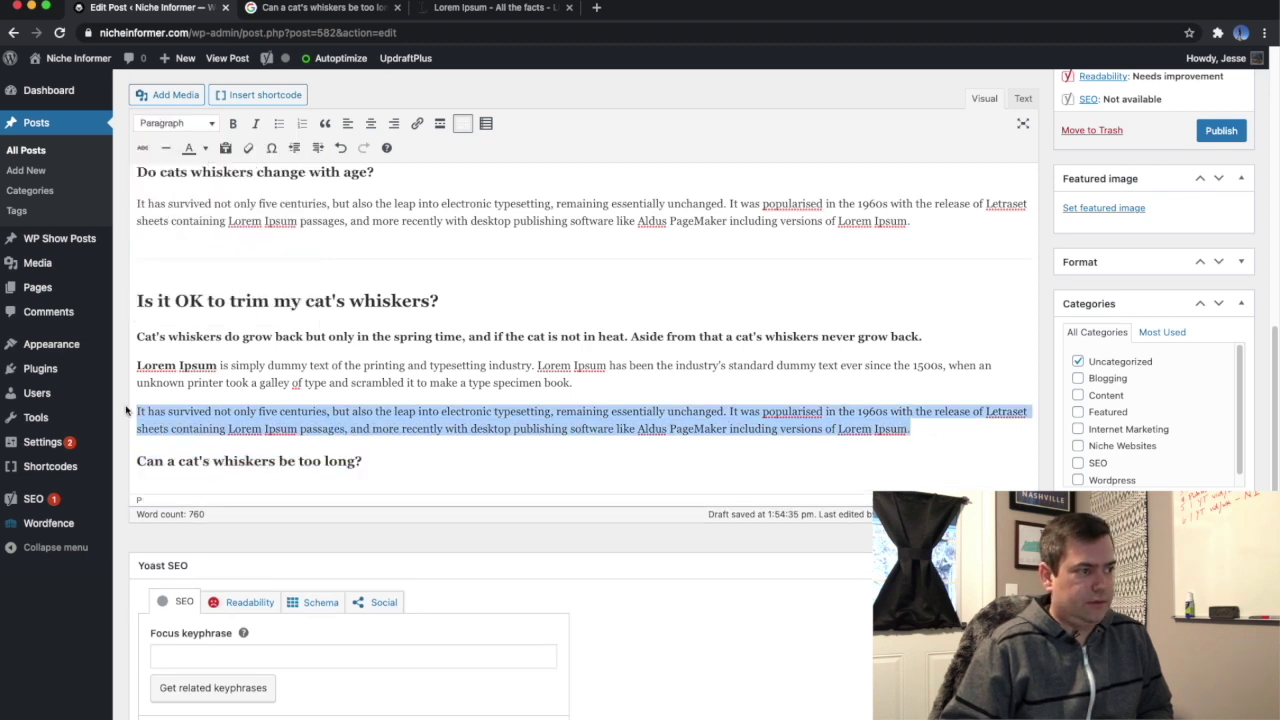
click(263, 478)
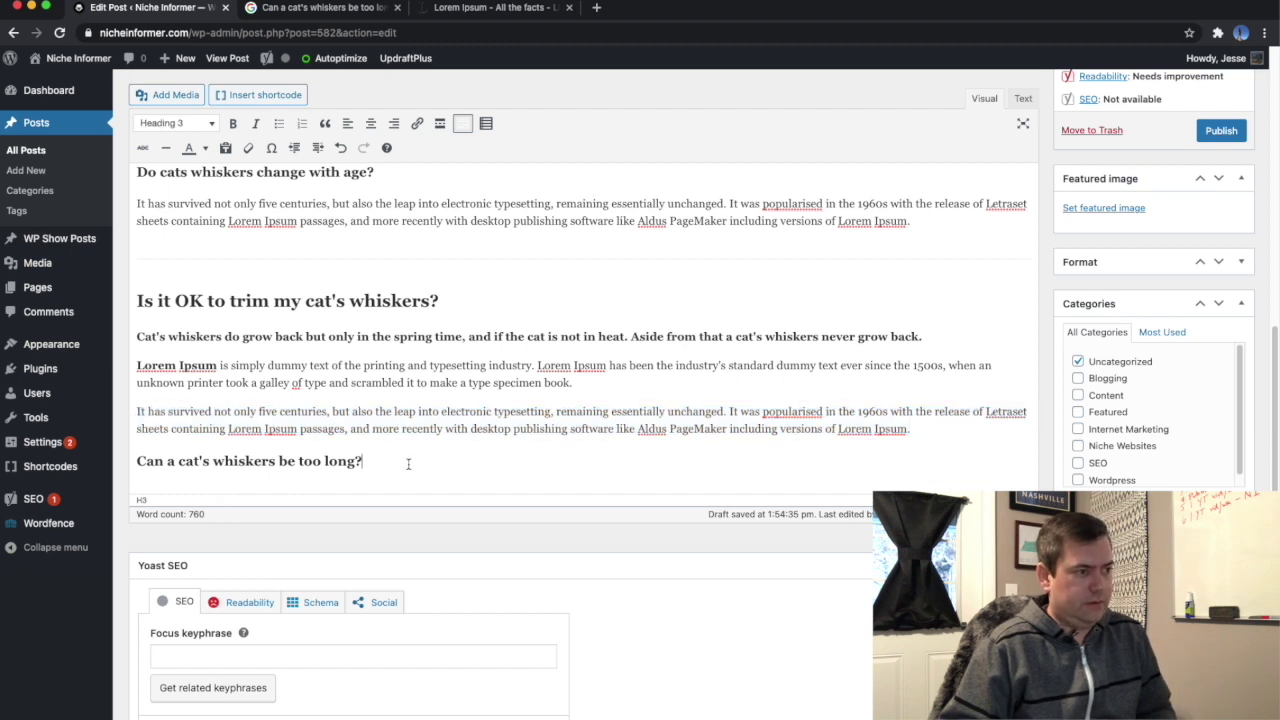
key(Return)
text(It has survived not only five centuries, but also the leap into electronic typesetting, remaining essentially unchanged. It was popularised in the 1960s with the release of Letraset sheets containing Lorem Ipsum passages, and more recently with desktop publishing software like Aldus PageMaker including versions of Lorem Ipsum.)
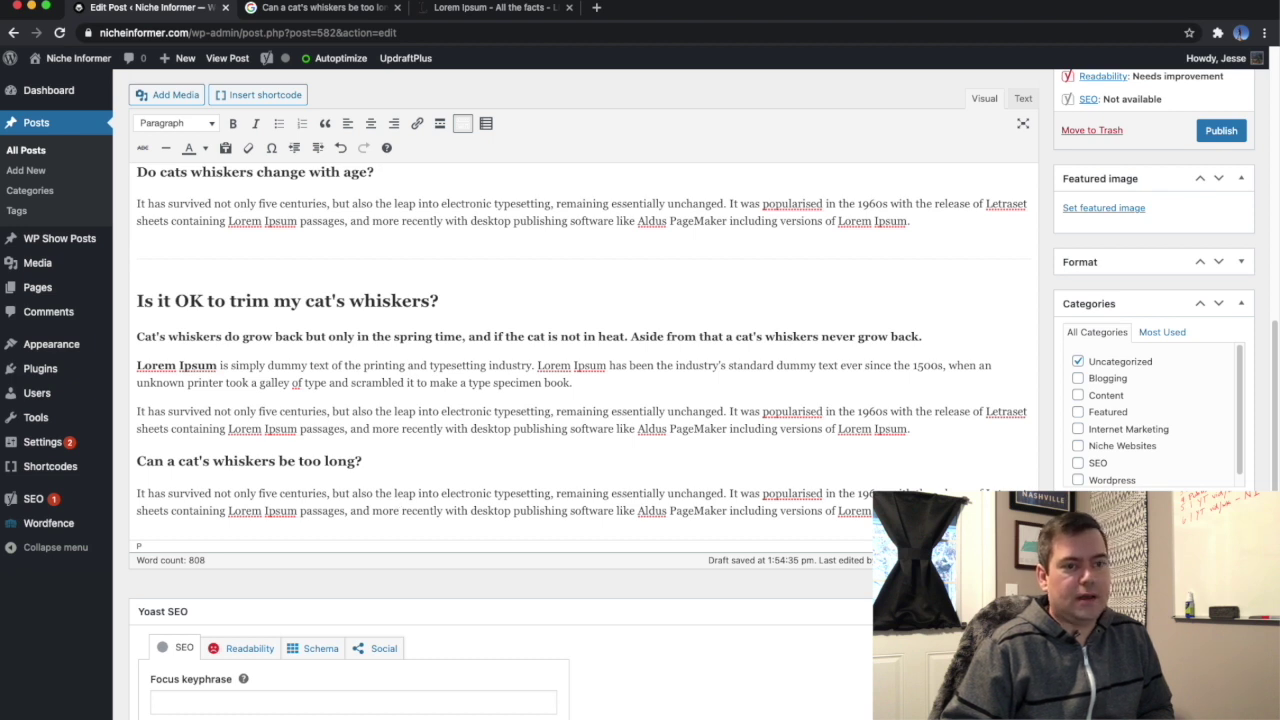
key(Return)
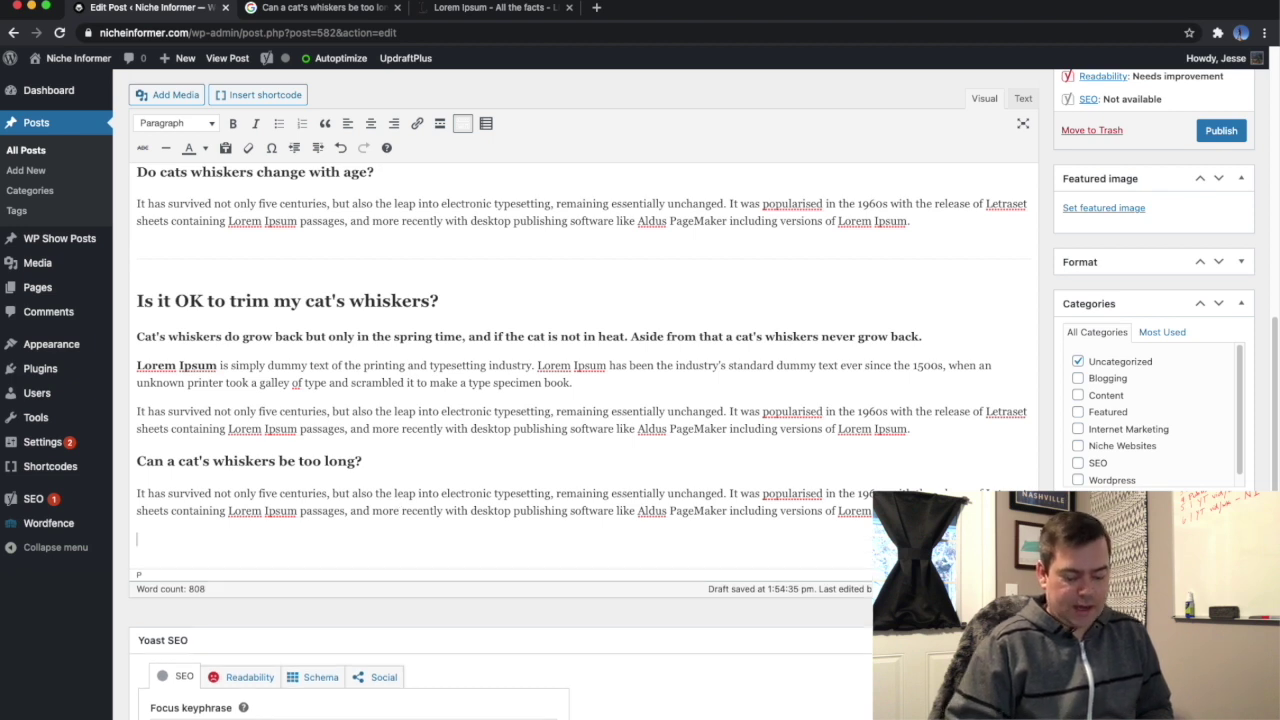
Insert a horizontal line at the end of the post and add "Conclusion" below it as a Heading 2.
click(167, 148)
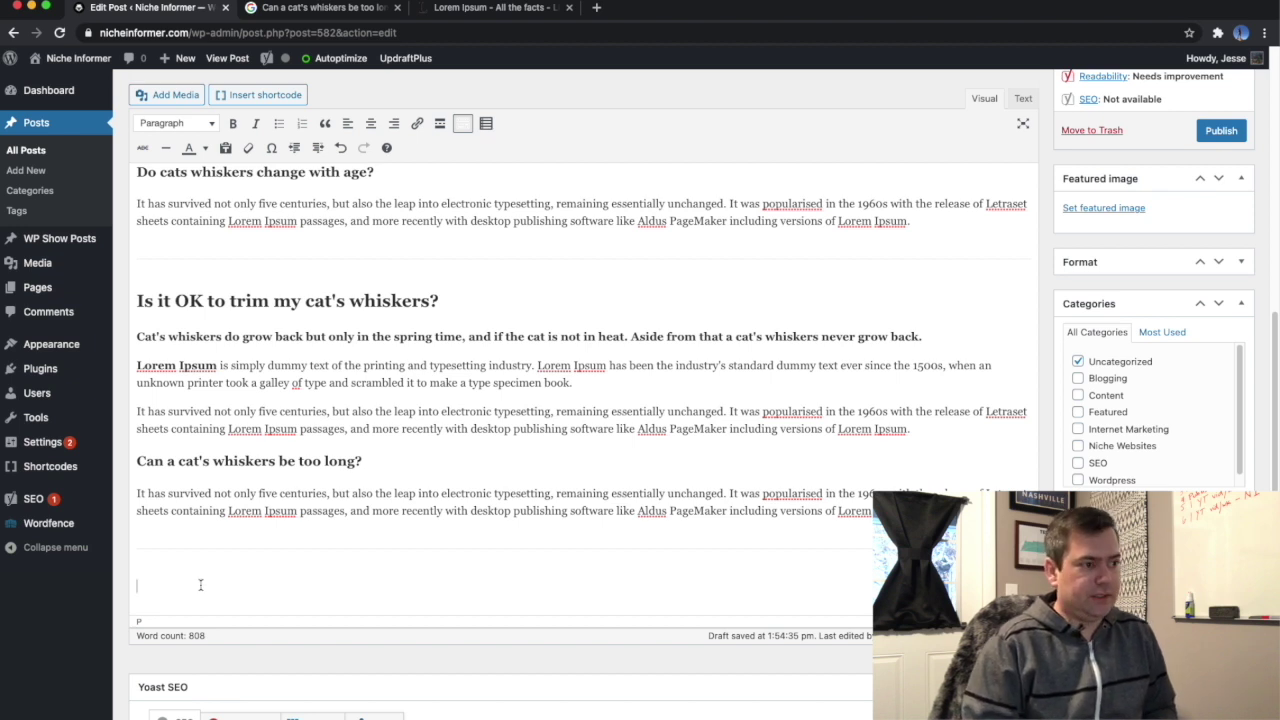
text(Conclu)
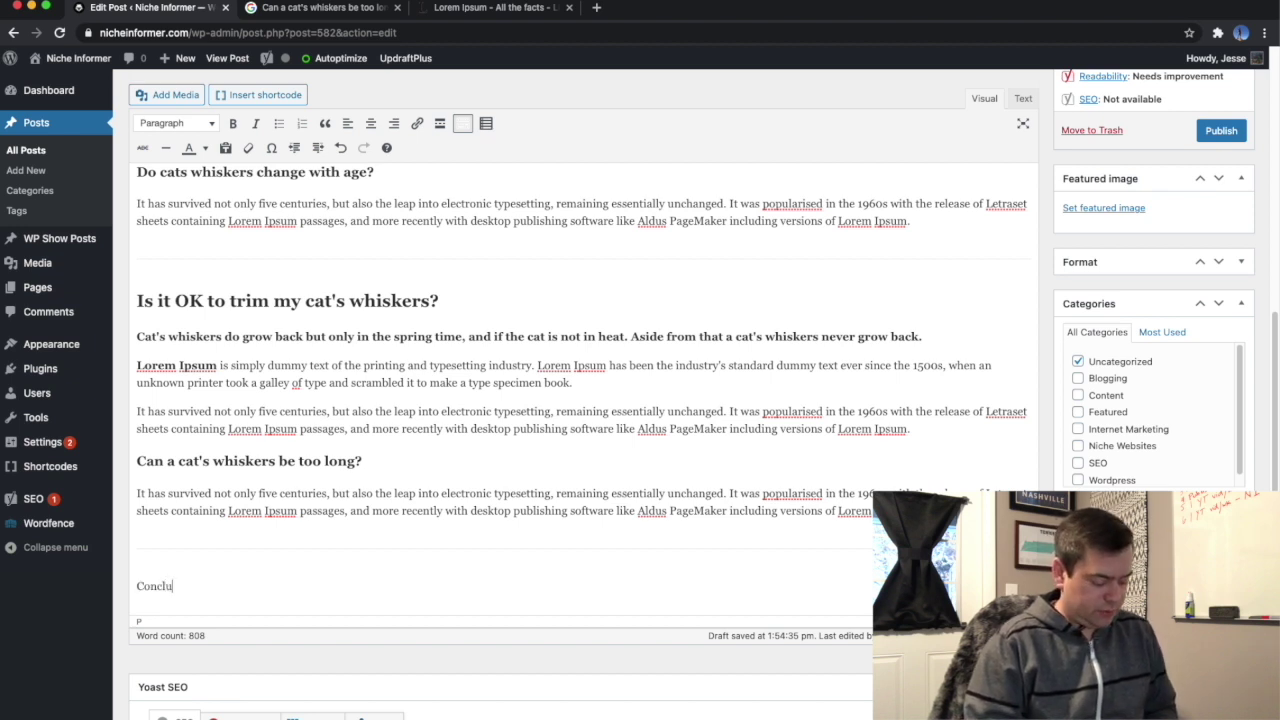
text(sion)
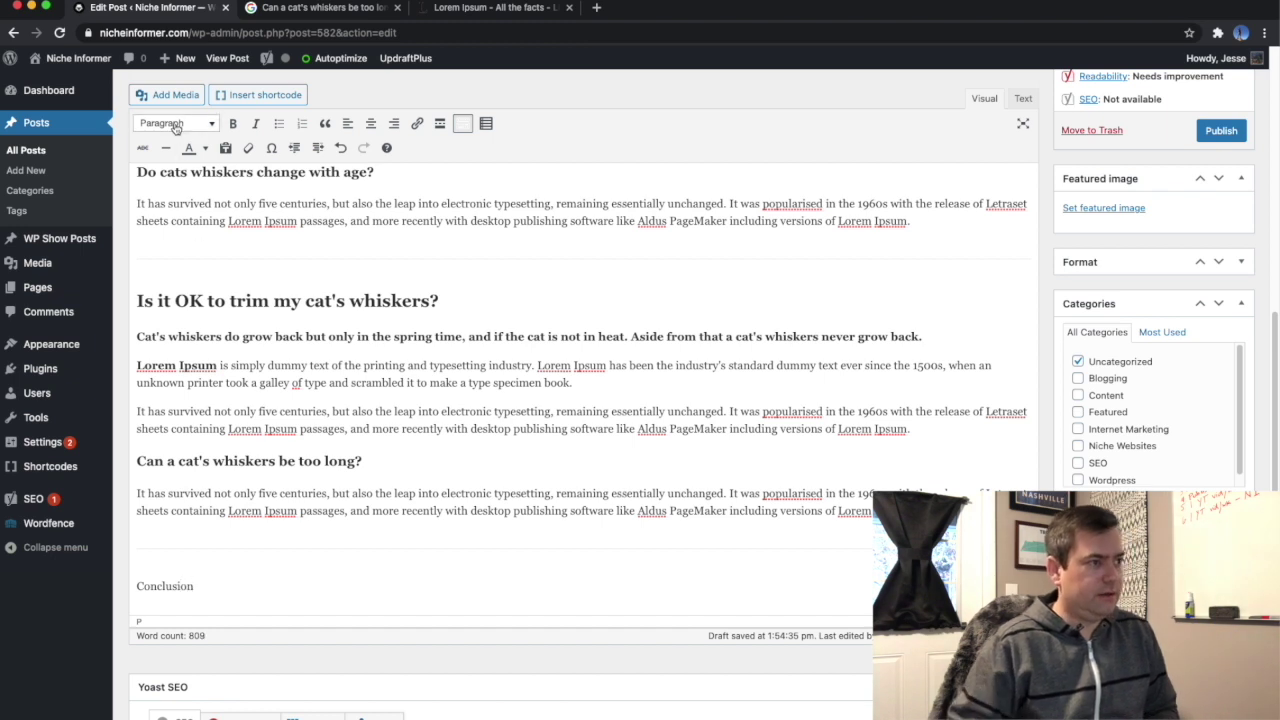
click(180, 124)
click(182, 204)
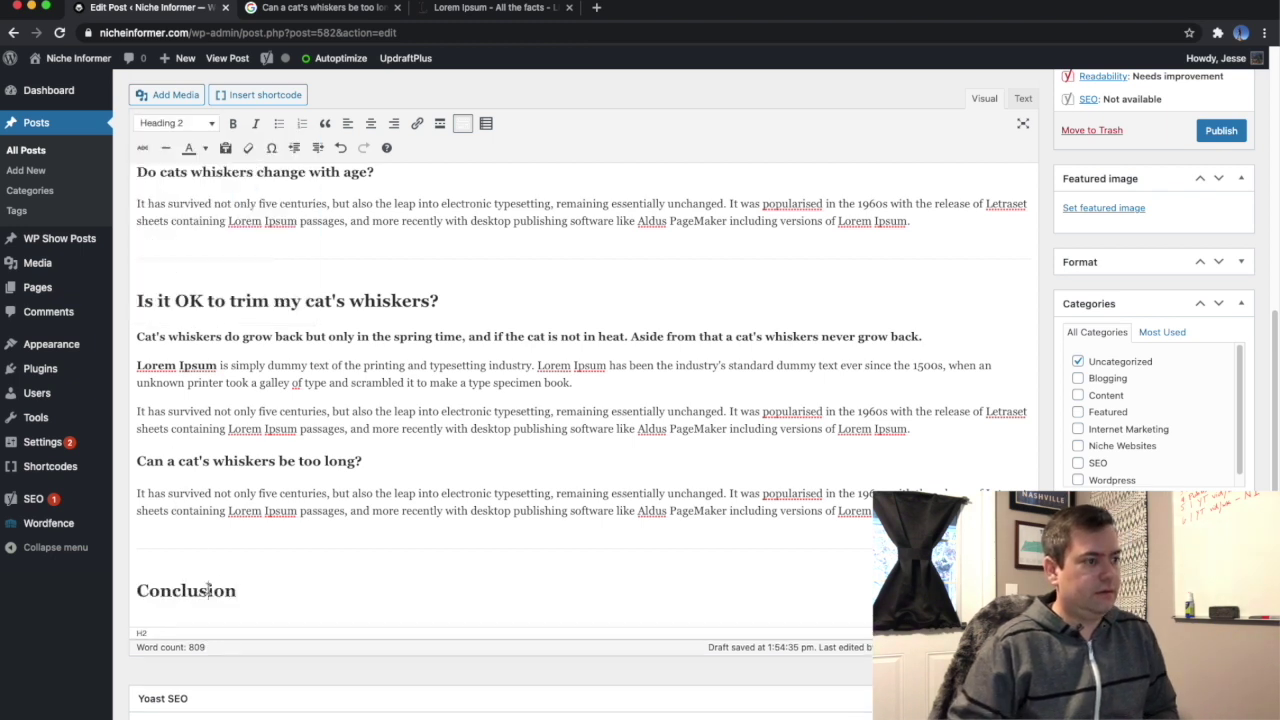
Replace the "Conclusion" heading text with "Wrap up".
double_click(209, 590)
text(/)
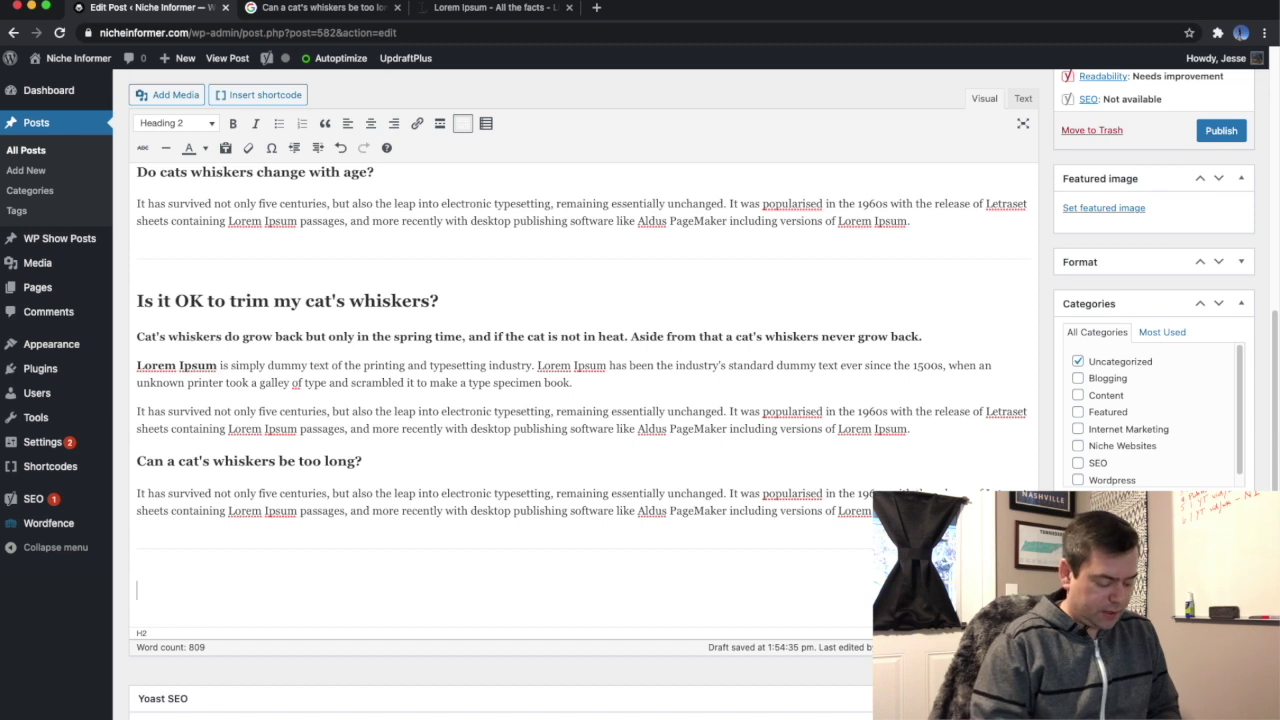
text(Wrap )
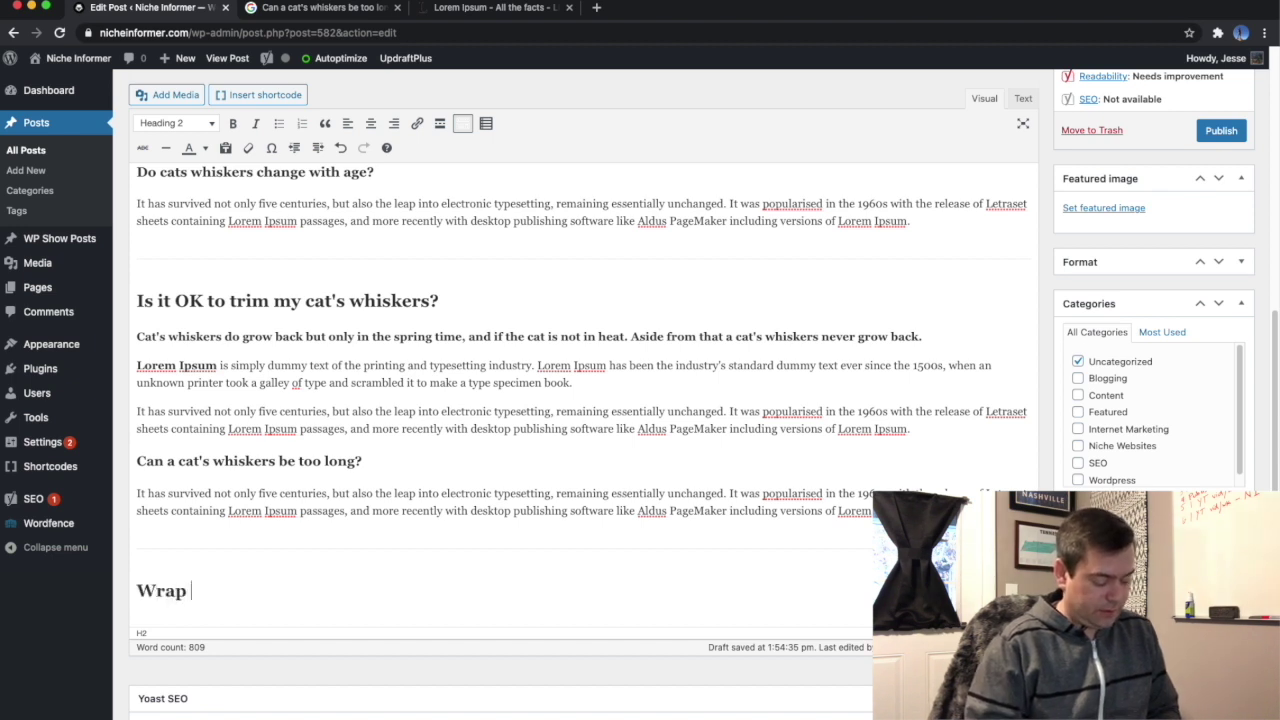
text(up)
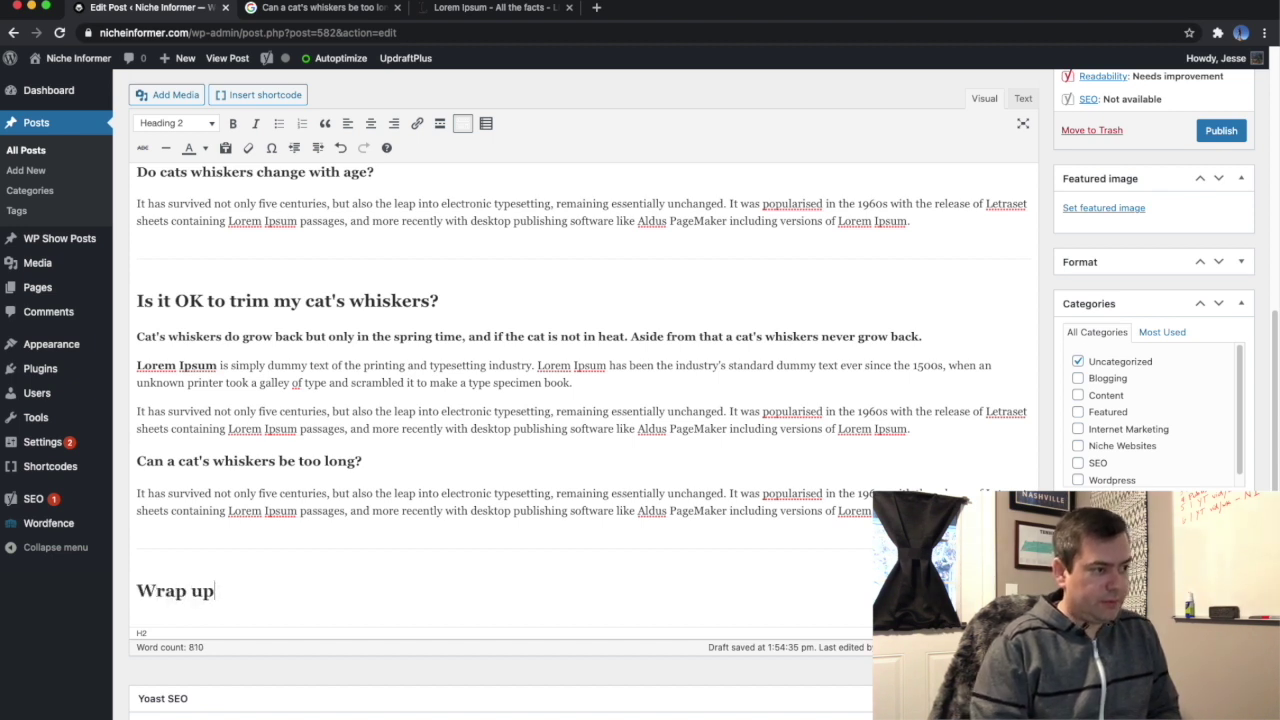
Change the closing Heading 2 text to "Summary" and start a new paragraph below it.
triple_click(204, 592)
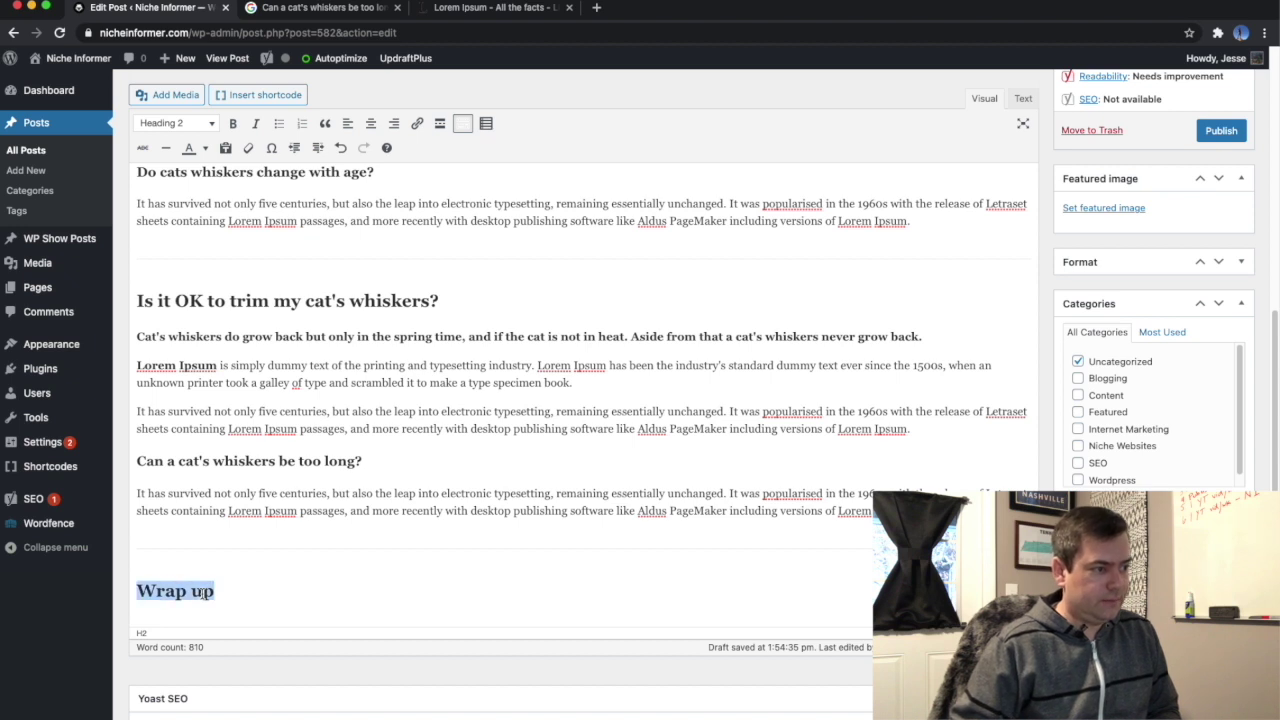
text(C)
key(BackSpace)
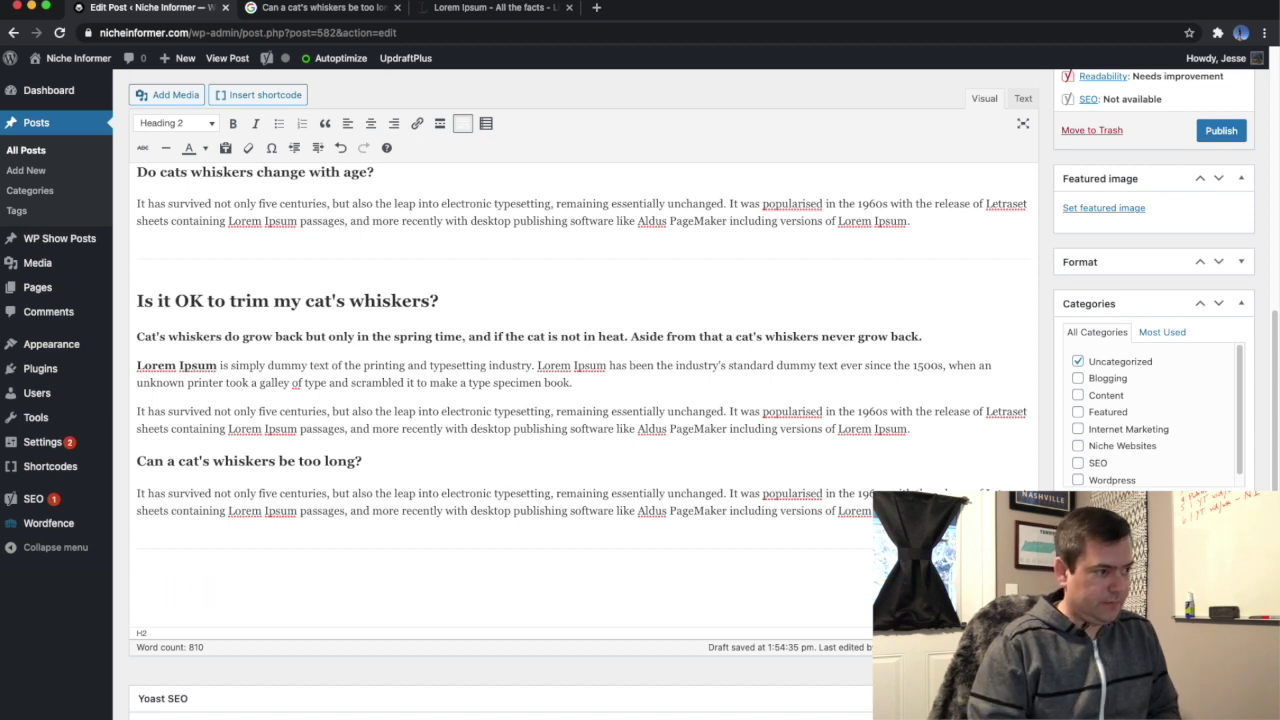
text(Summary)
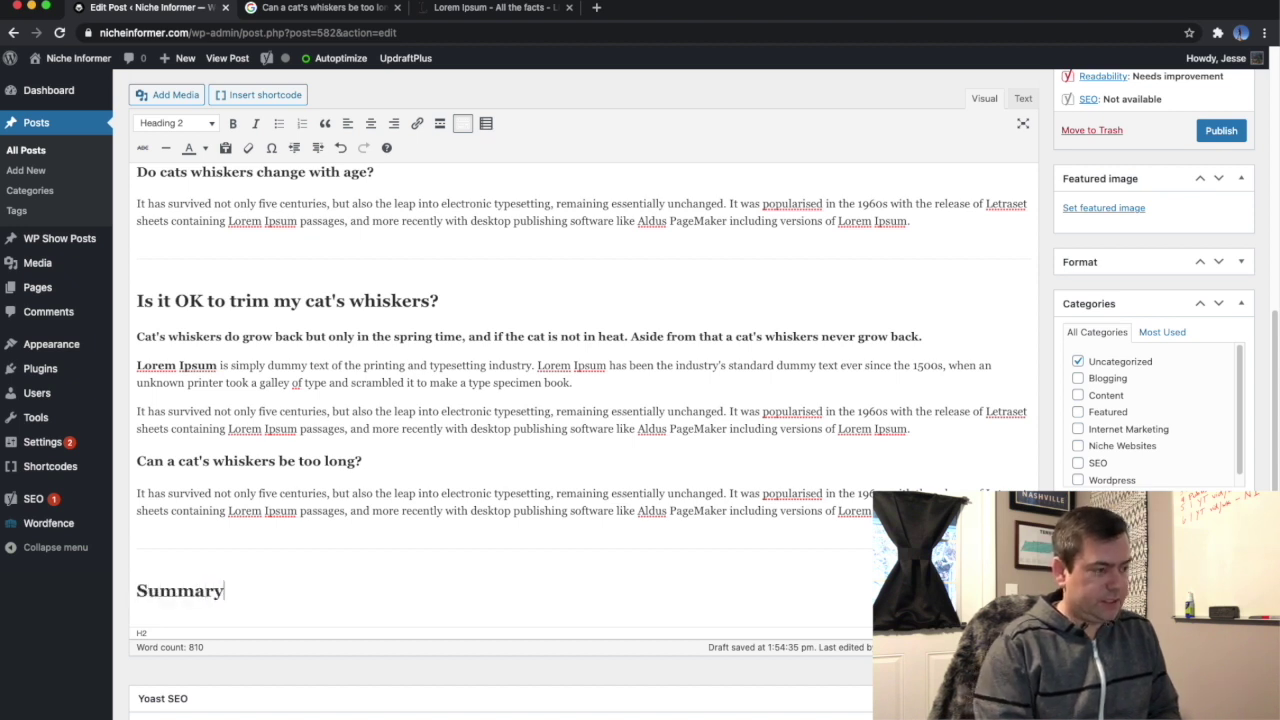
key(Return)
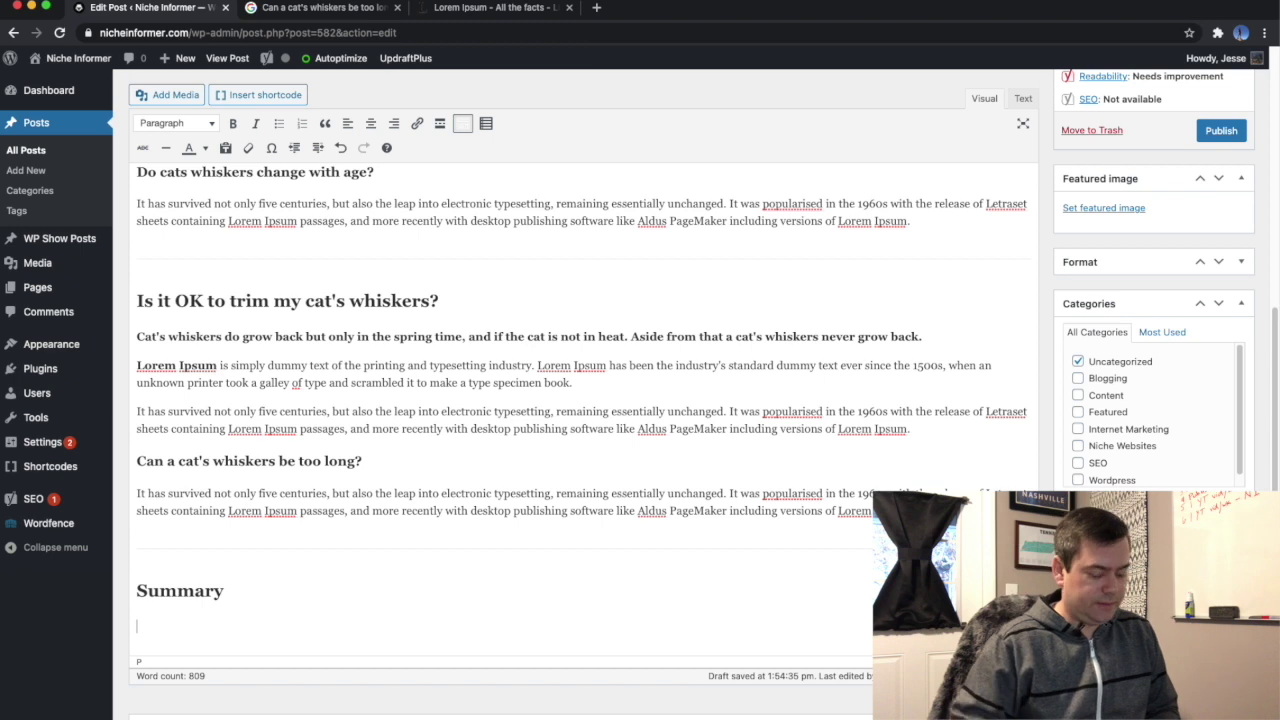
Copy the "It has survived" filler paragraph from the "Can a cat's whiskers be too long?" section to below the Summary heading.
triple_click(230, 503)
key(super+c)
click(213, 642)
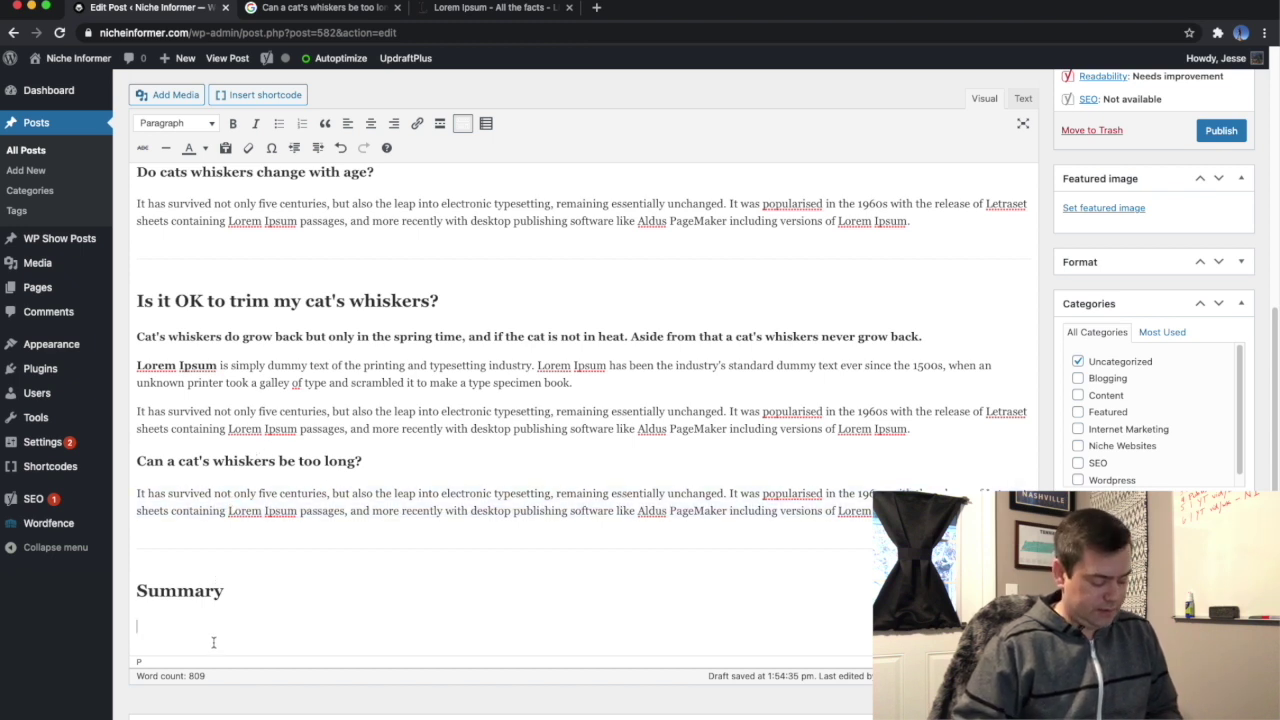
key(super+v)
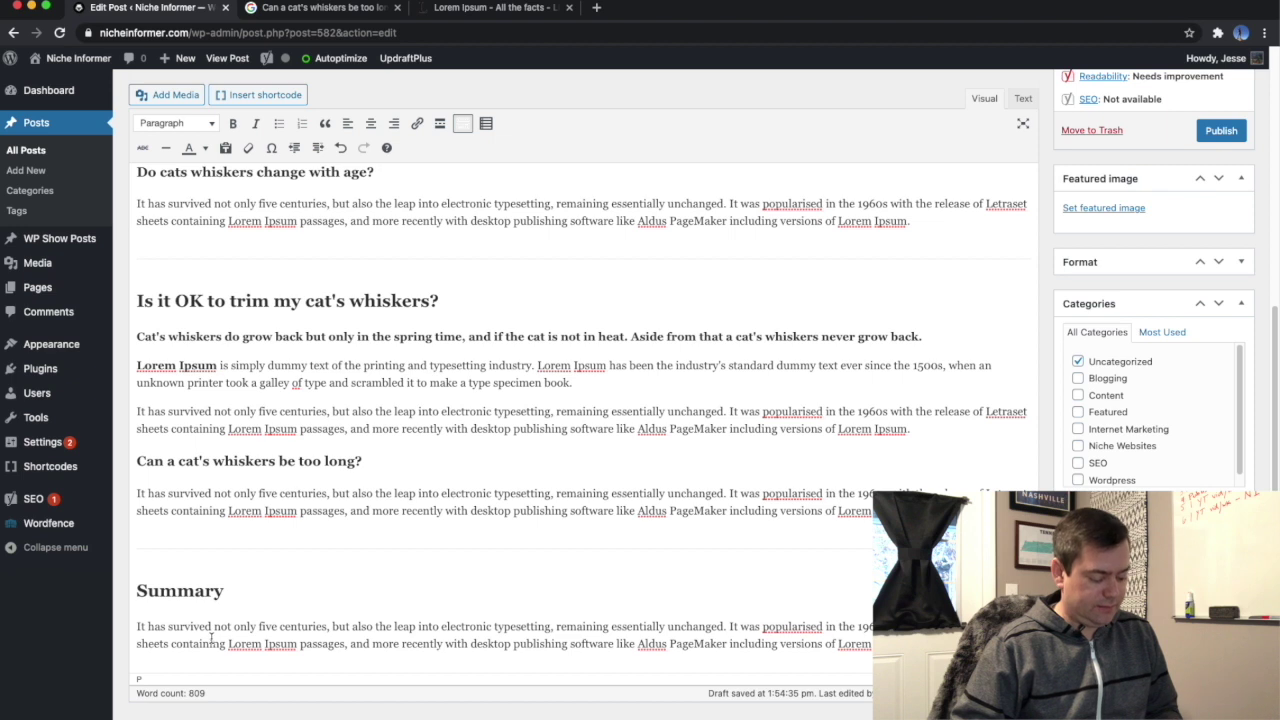
Under Summary, insert "If you came here looking for an answer to the question "do cats whiskers grow back", then we hope we've answered your question.".
click(240, 590)
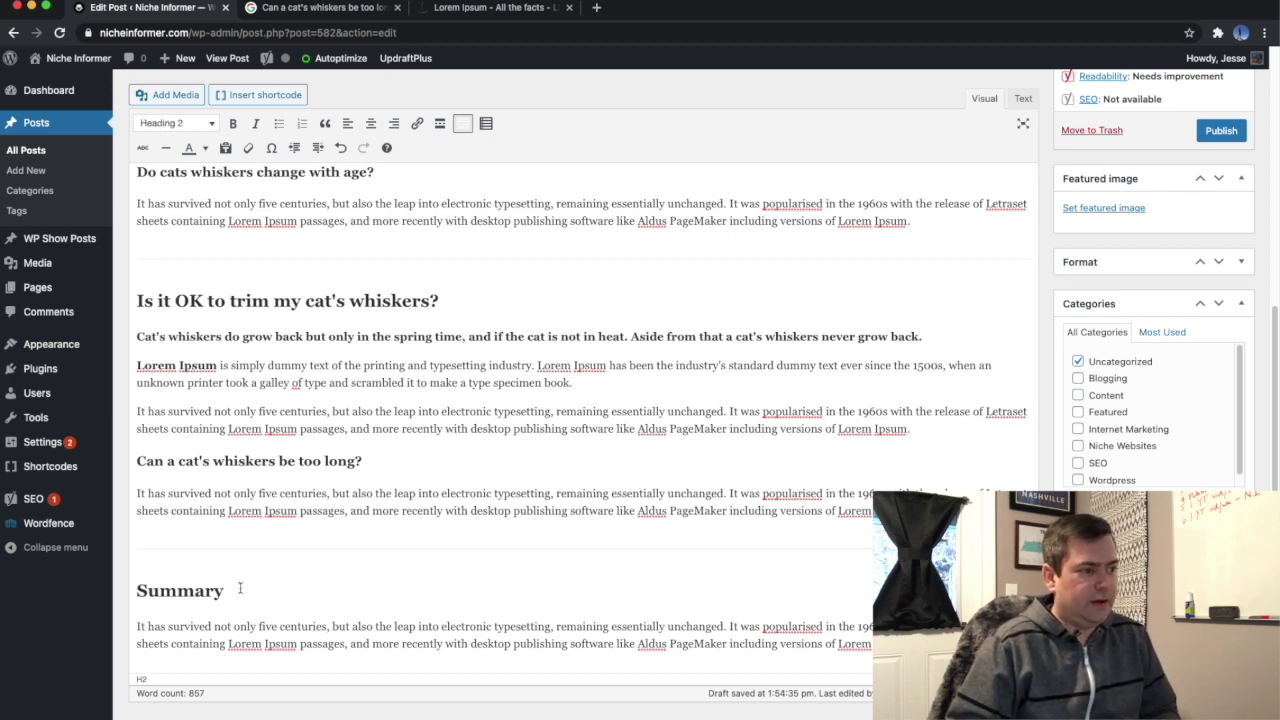
key(Return)
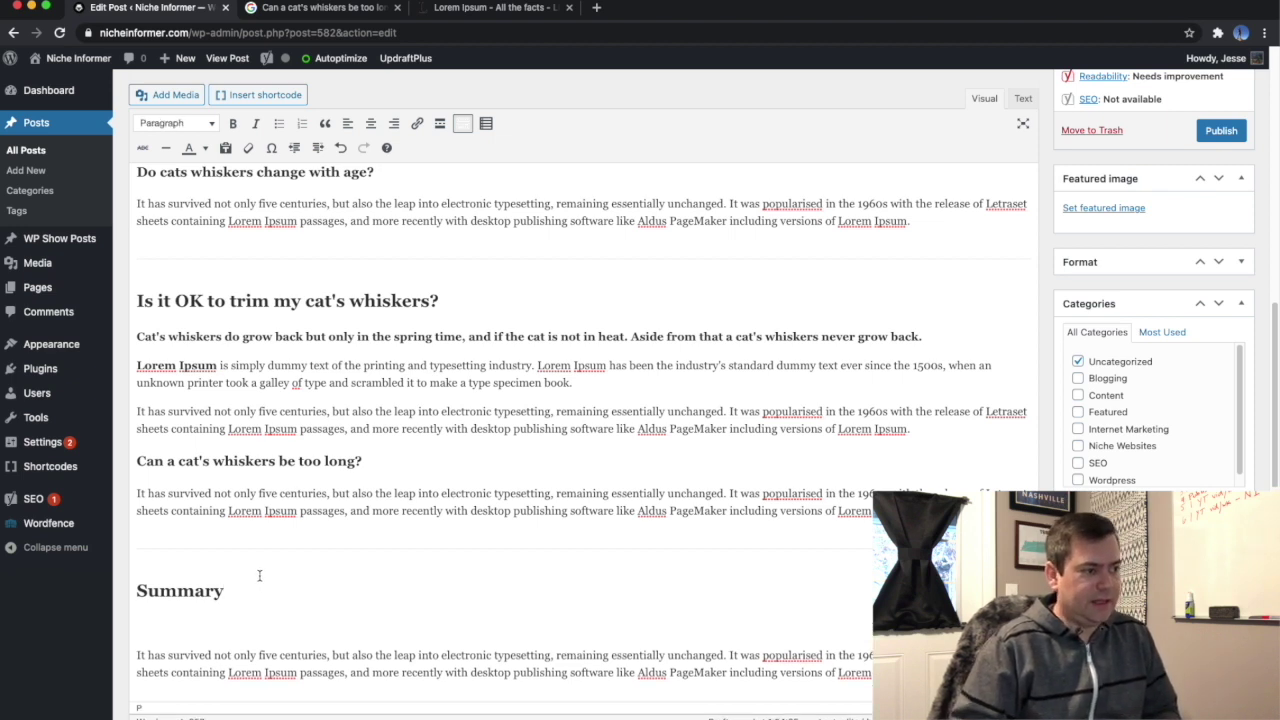
scroll(257, 575, up, 15)
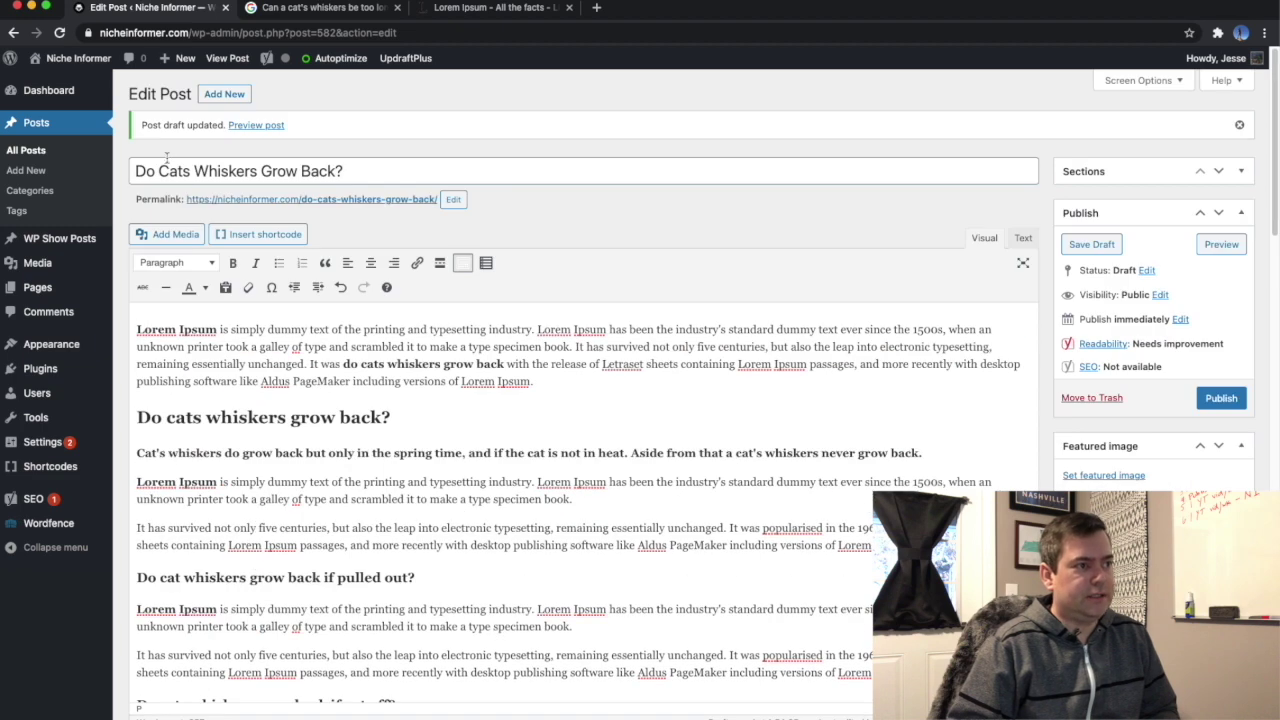
scroll(330, 489, down, 15)
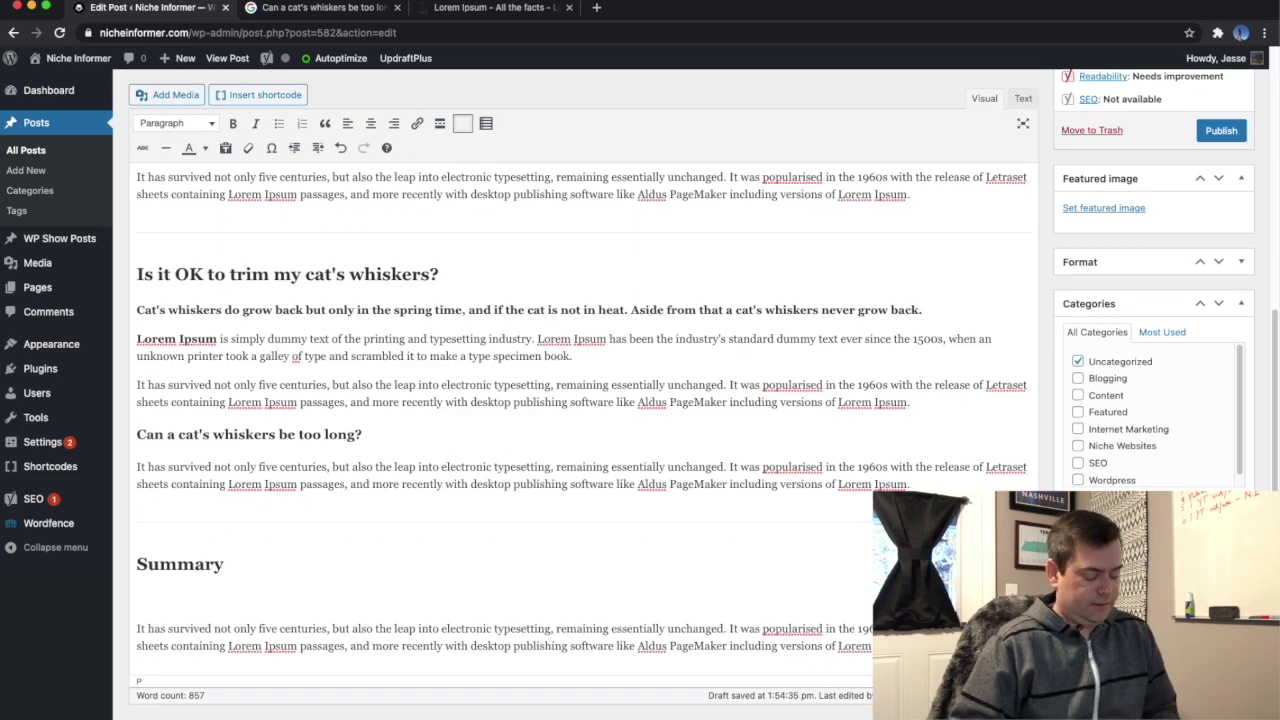
text(If you came here looking for )
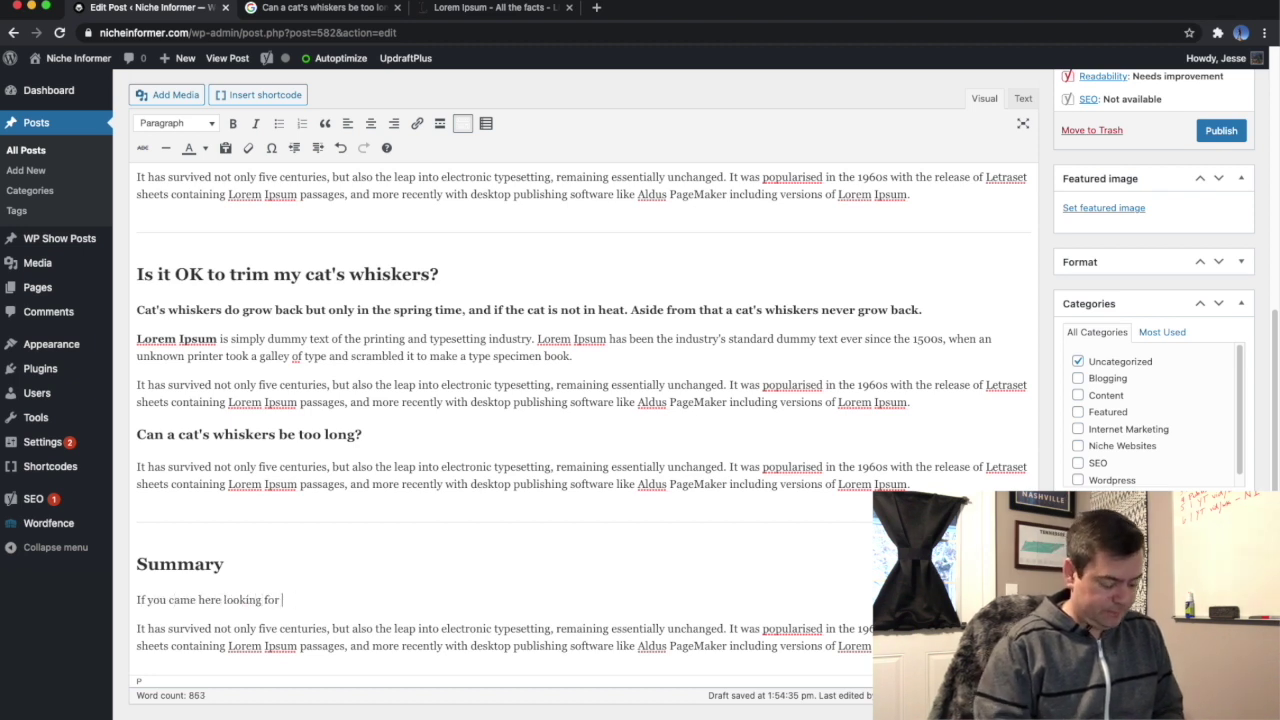
text(an answer to the question "do cats whiskers grow back", then)
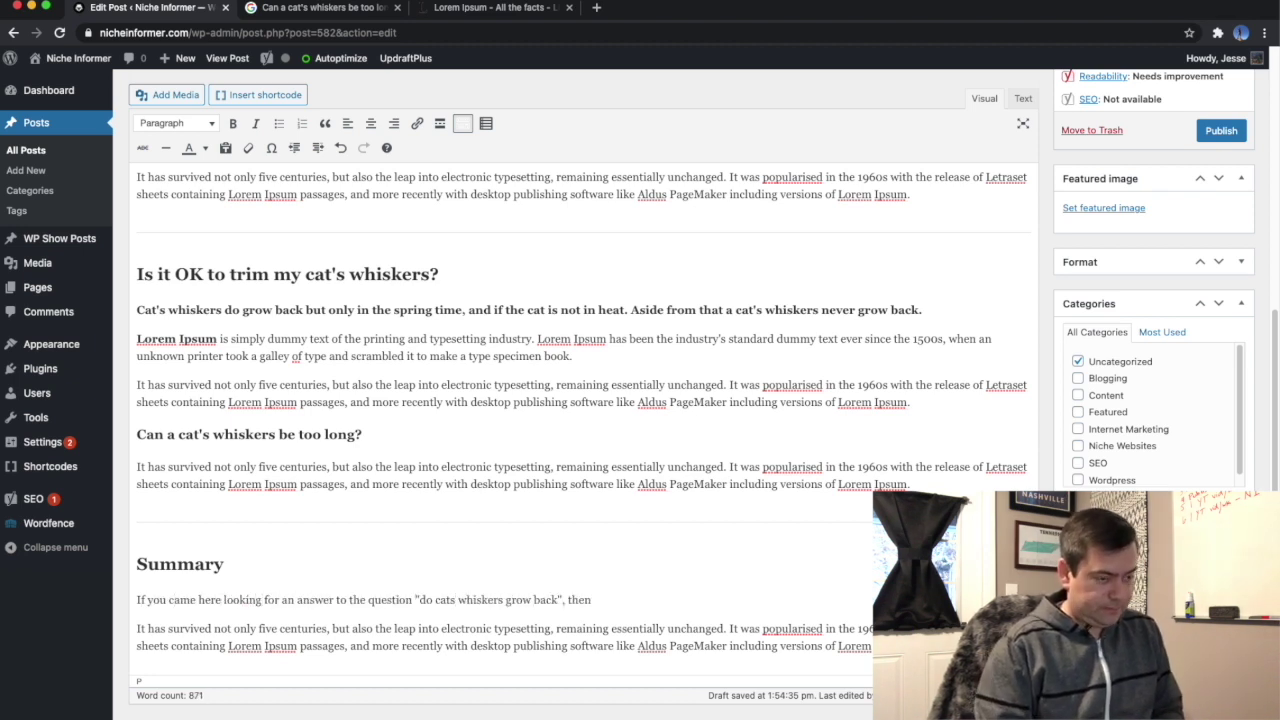
text( we hope we've answered your question.)
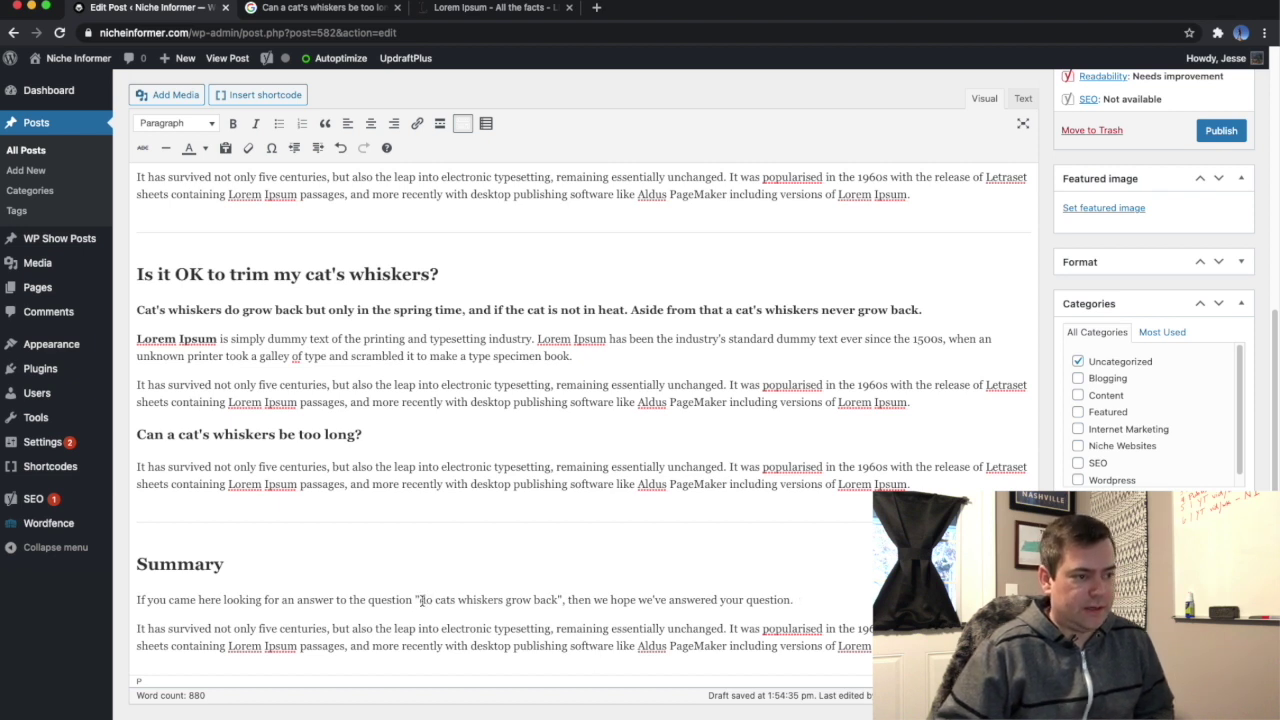
Make the keyphrase "do cats whiskers grow back" bold in the first sentence of the Summary section.
drag(420, 600, 555, 597)
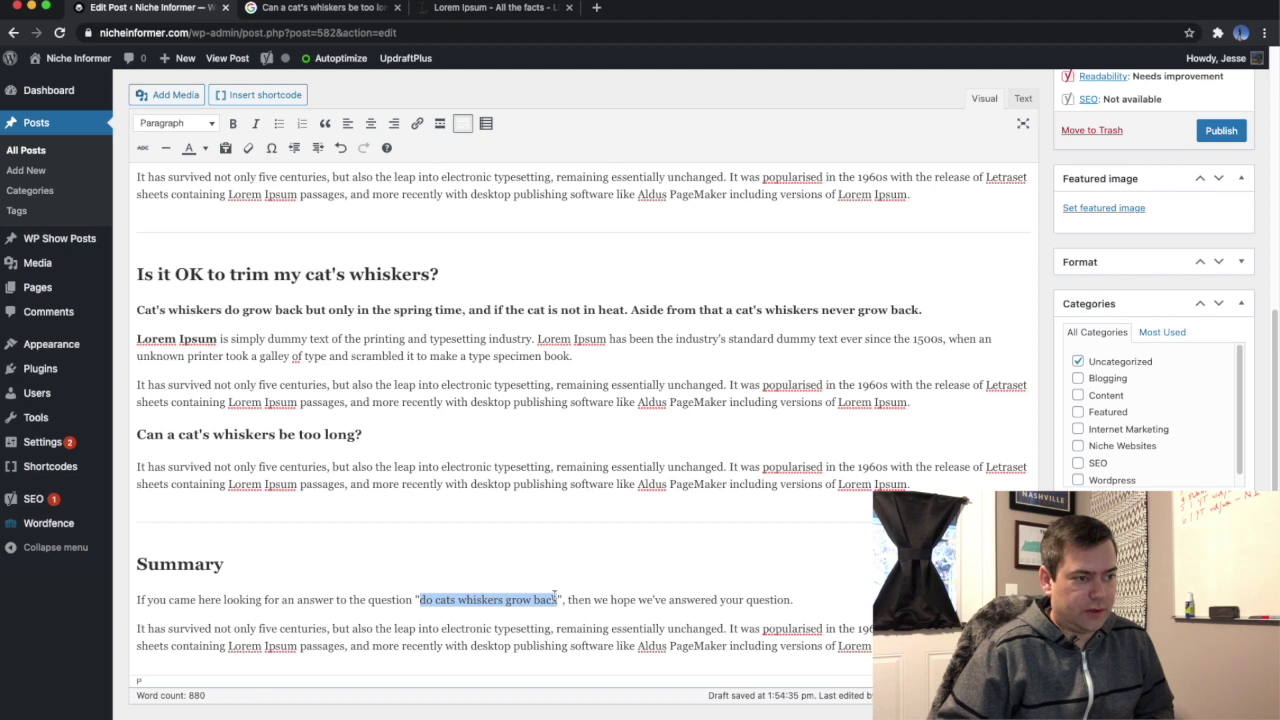
click(232, 123)
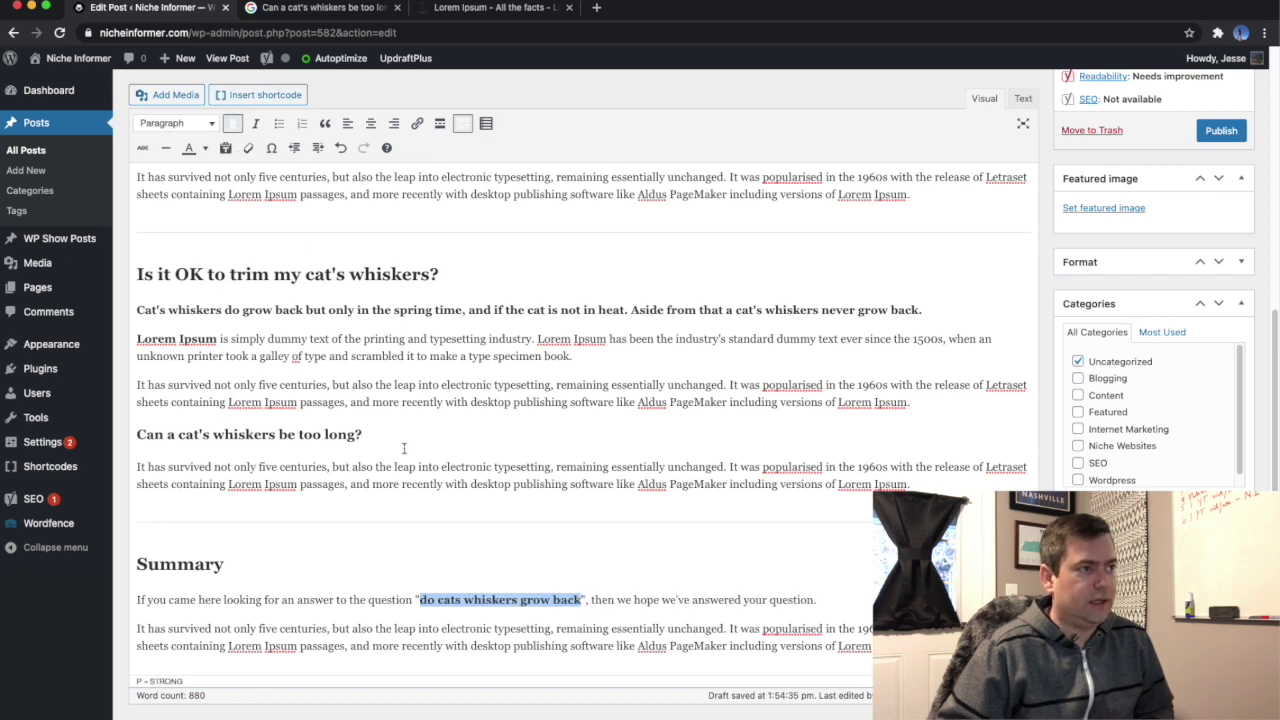
scroll(185, 273, down, 5)
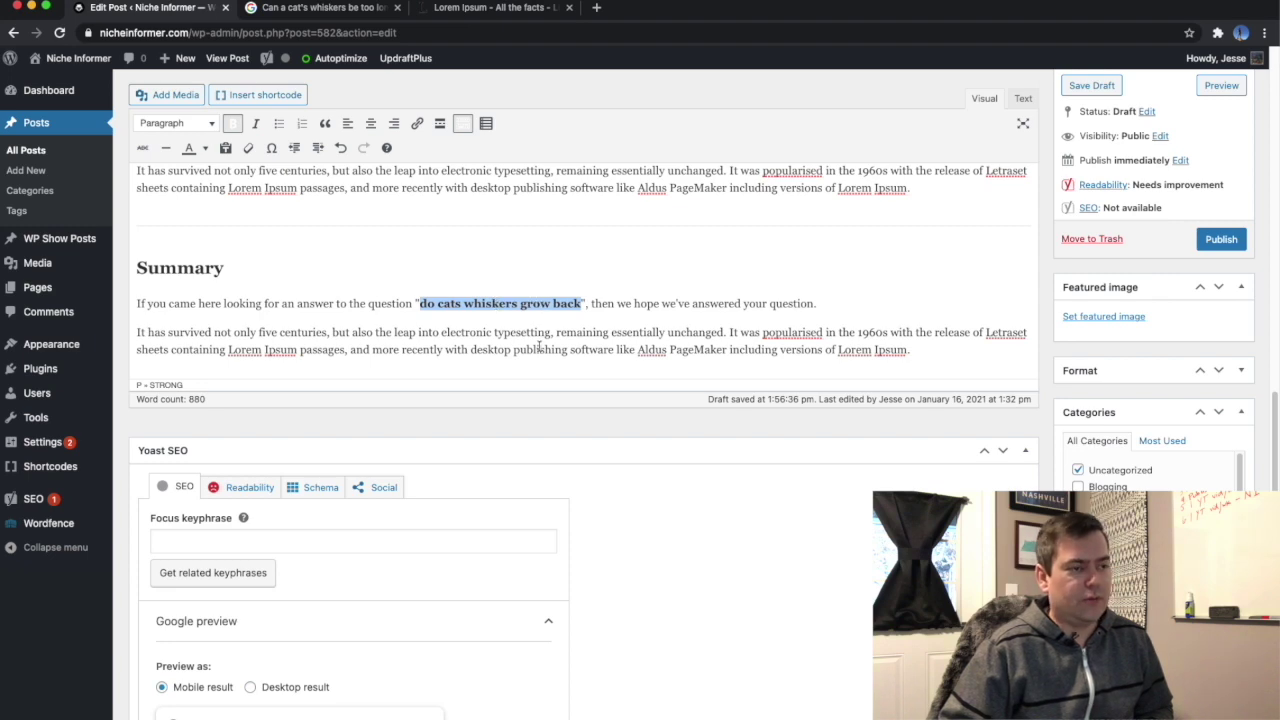
Under "Do cats whiskers grow back if cut off?", replace "It has survived not only five centuries" with the bold "do cats whiskers grow back" copied from the intro.
scroll(533, 320, up, 20)
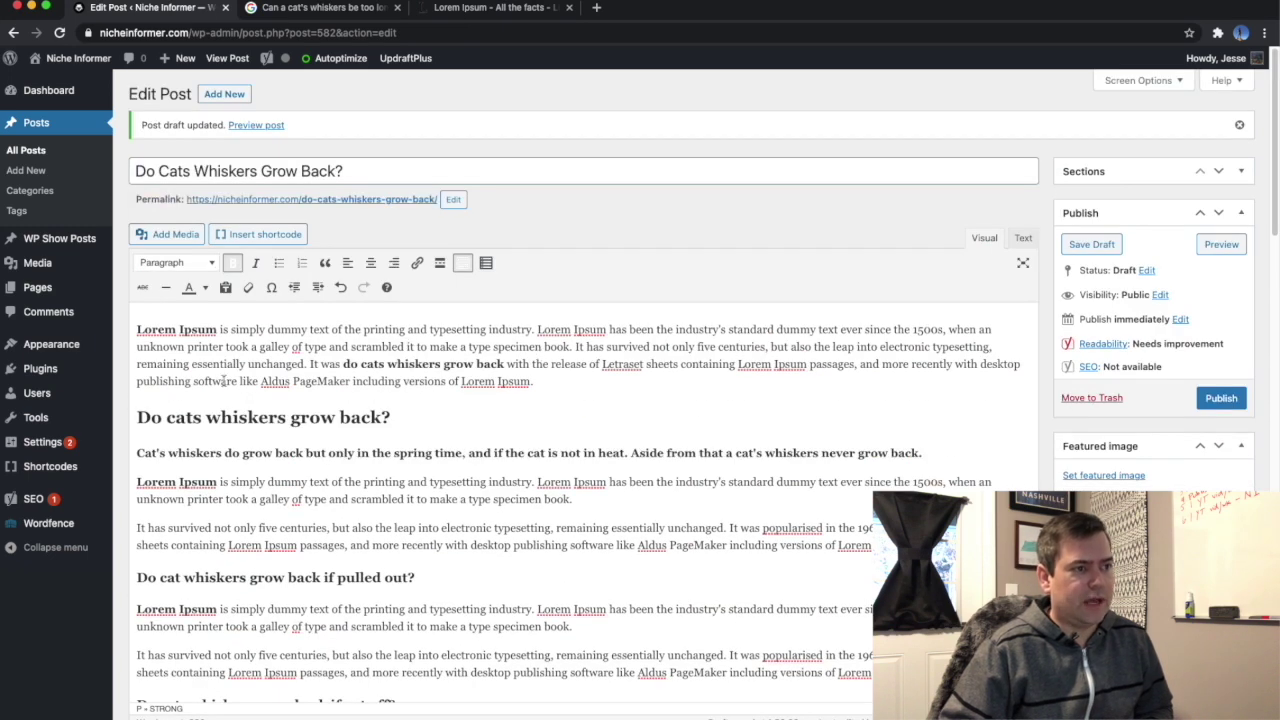
scroll(215, 408, down, 5)
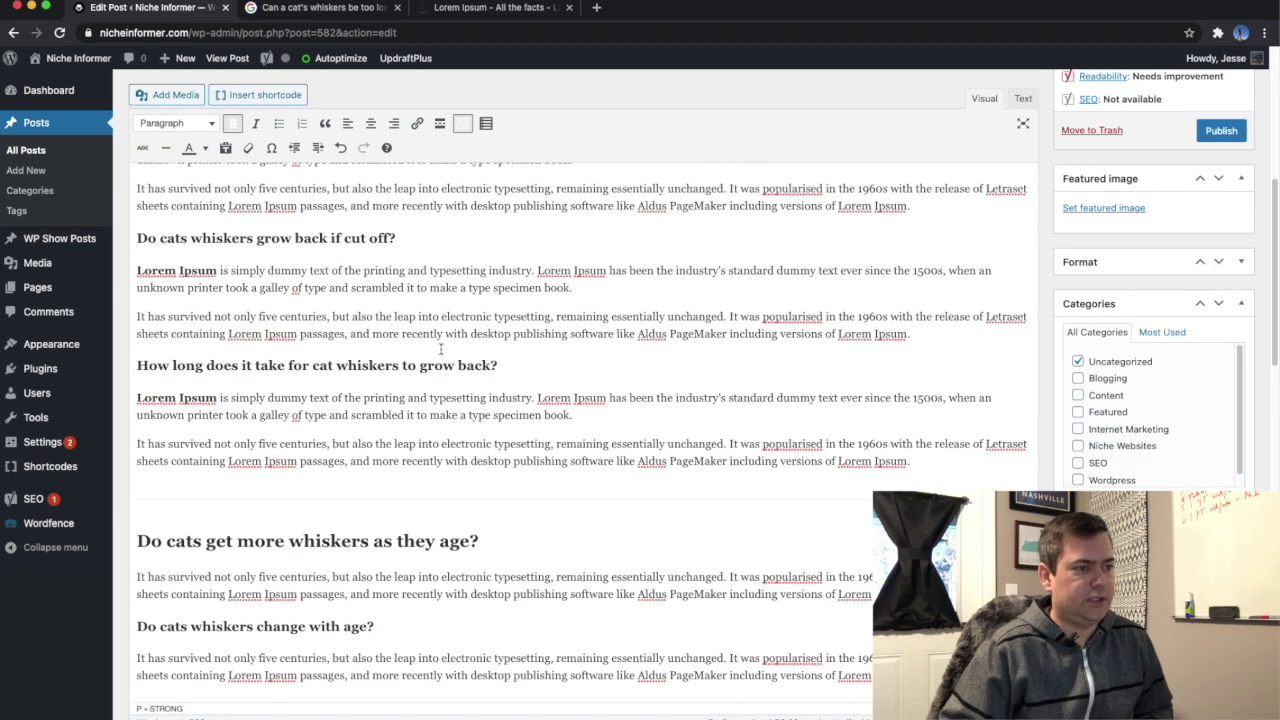
scroll(435, 327, up, 5)
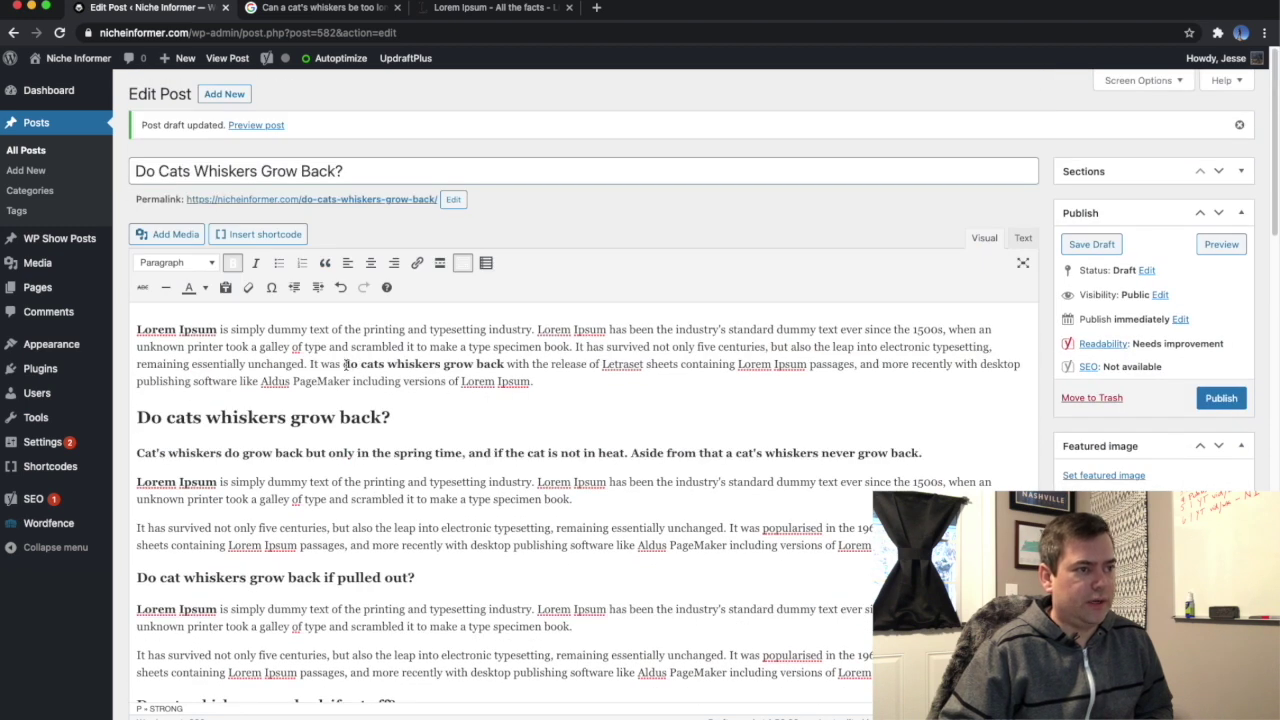
drag(345, 364, 502, 364)
key(ctrl+c)
scroll(300, 380, down, 5)
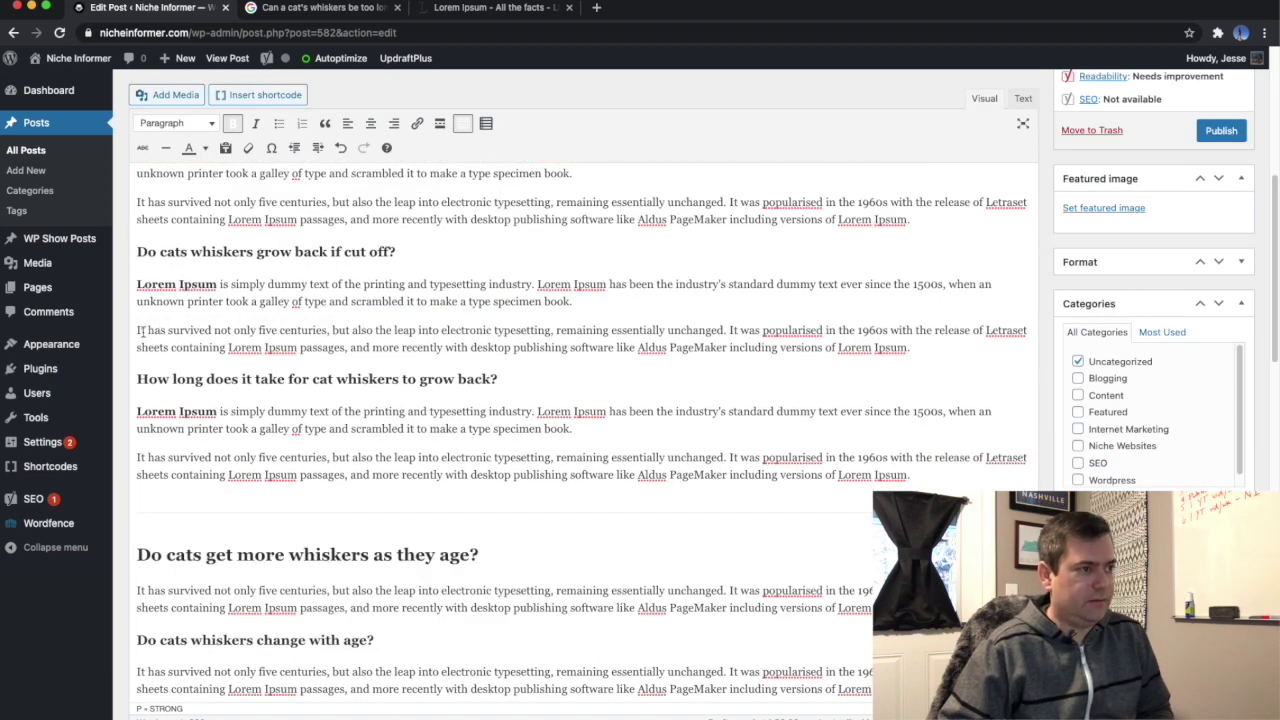
drag(137, 333, 327, 323)
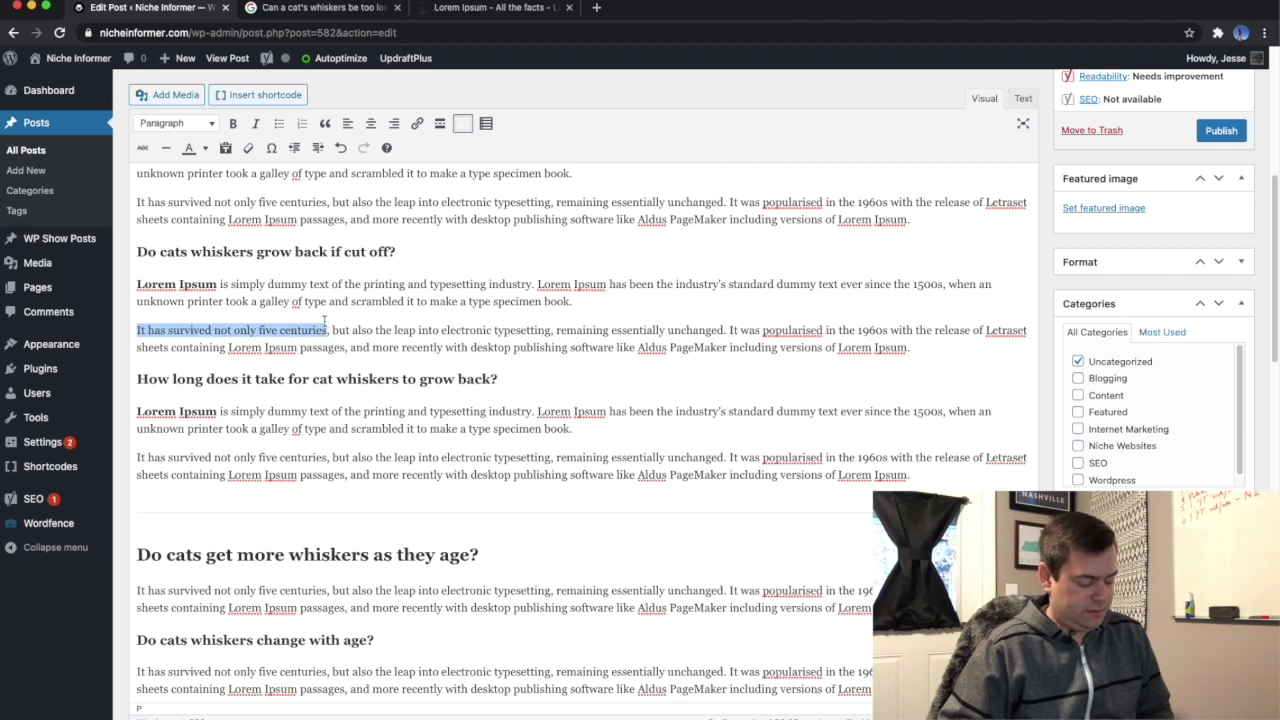
key(ctrl+v)
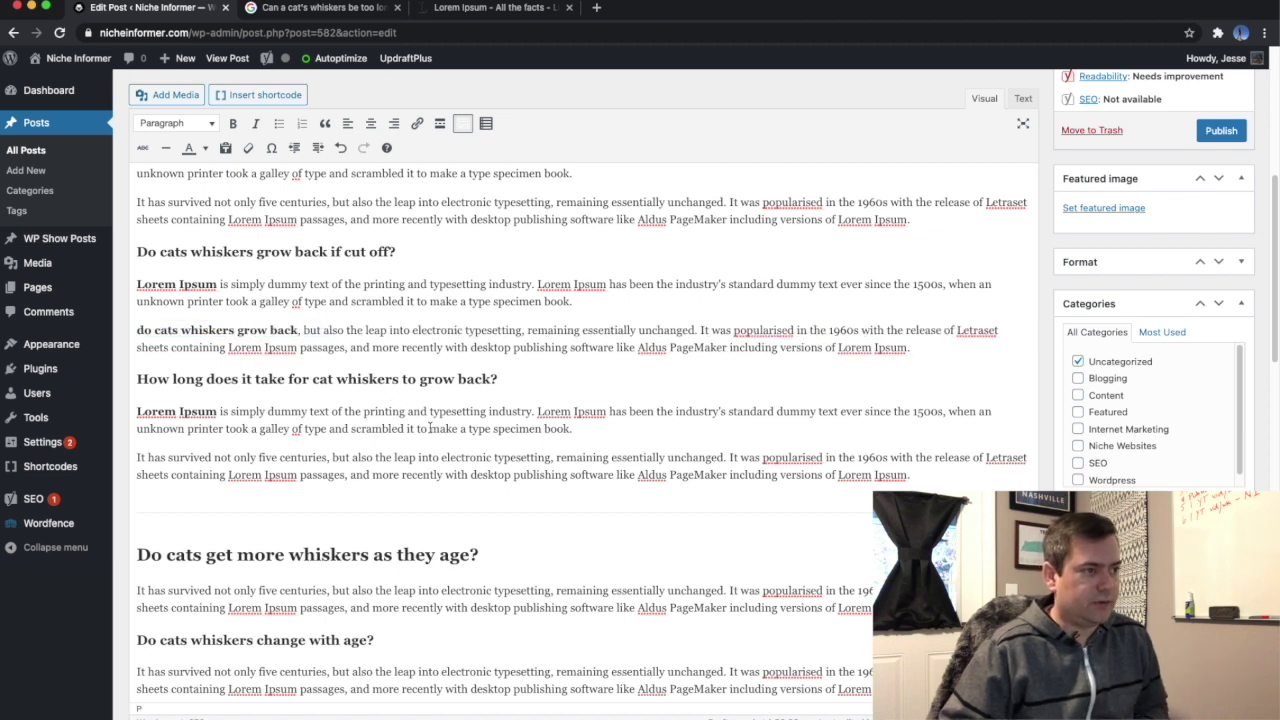
Review the whole post from the introduction through its heading sections to the Summary, checking the structure and keyphrase placement.
scroll(379, 300, down, 5)
scroll(512, 521, down, 6)
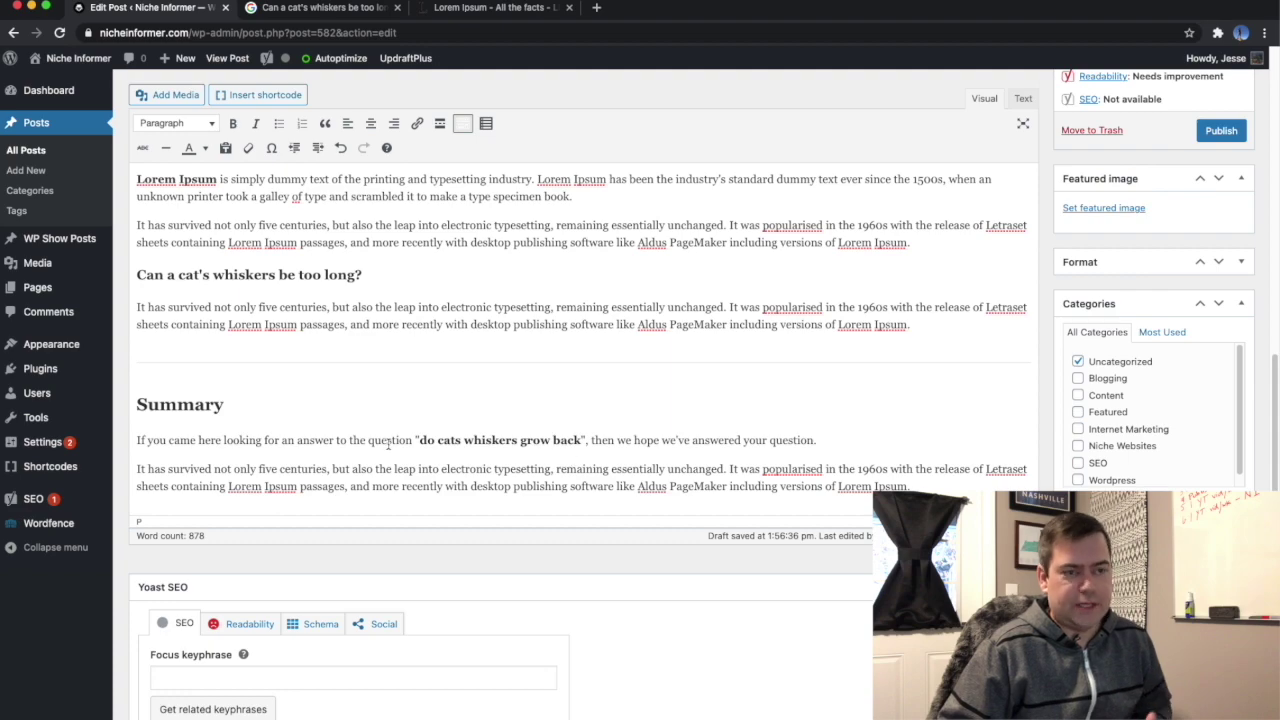
scroll(580, 405, up, 5)
scroll(580, 405, up, 3)
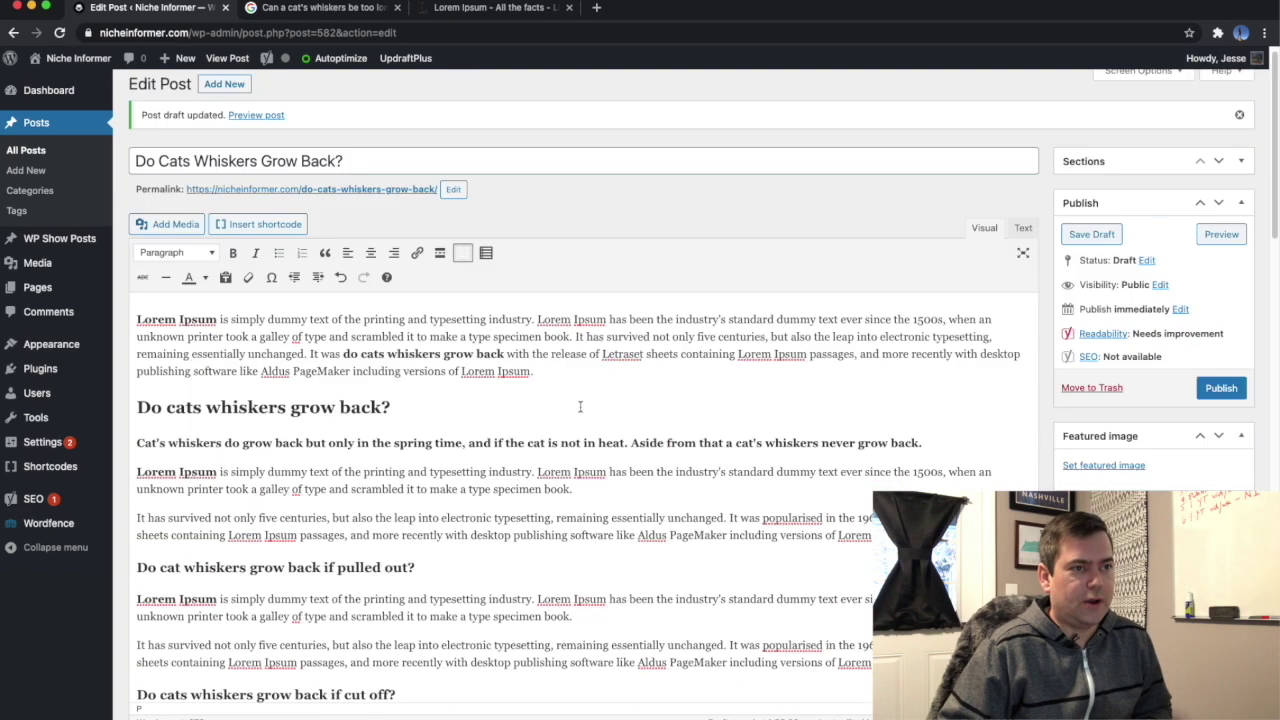
scroll(580, 405, down, 15)
scroll(578, 413, up, 1)
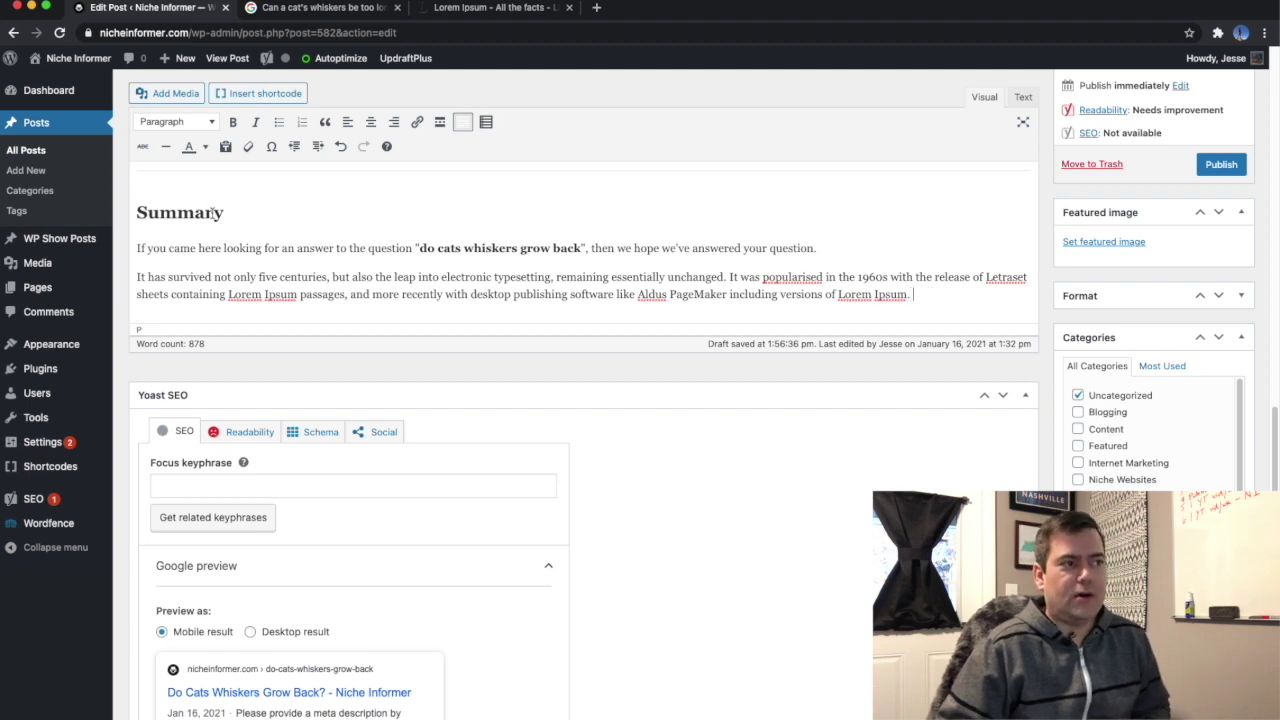
scroll(310, 262, up, 2)
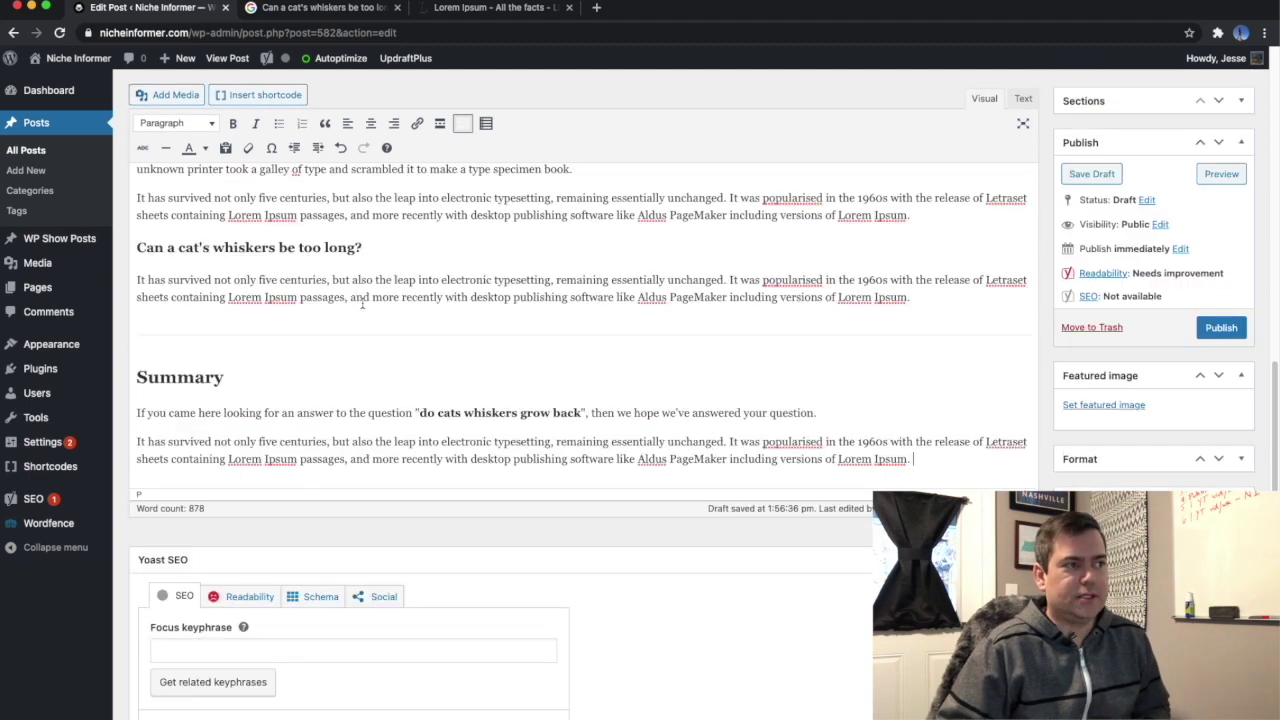
scroll(420, 360, up, 2)
scroll(440, 404, up, 10)
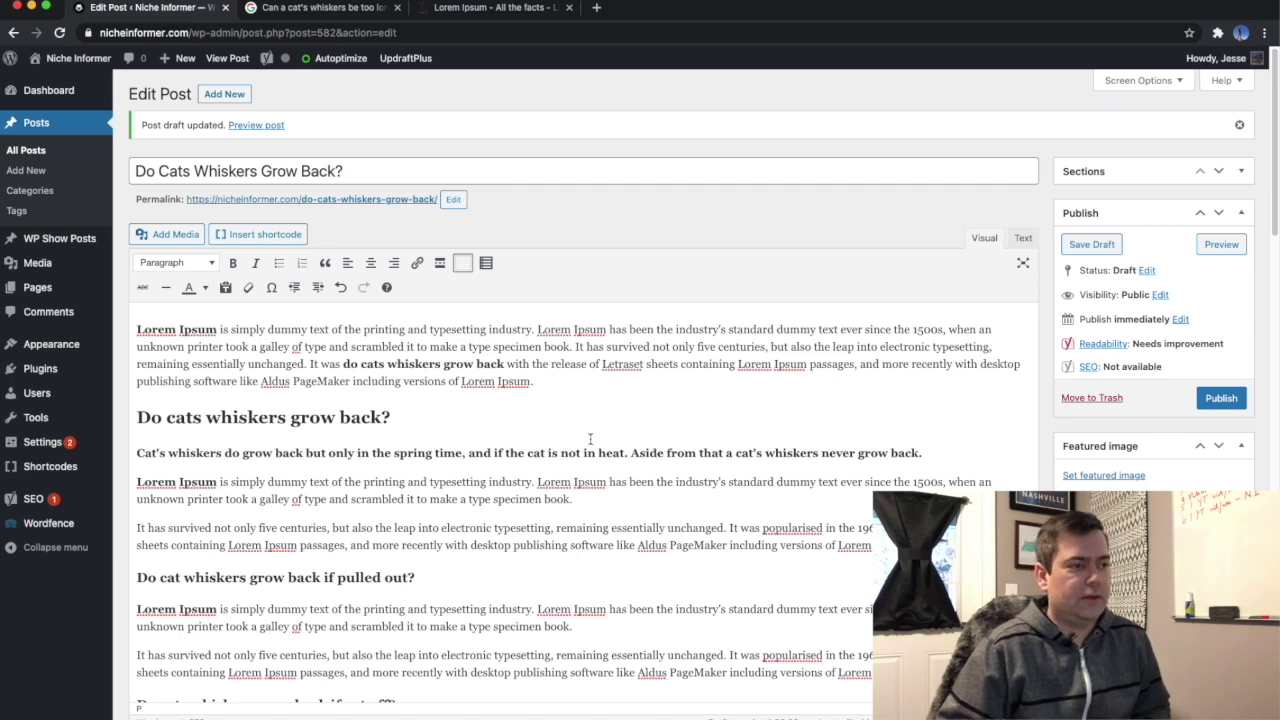
scroll(590, 440, down, 15)
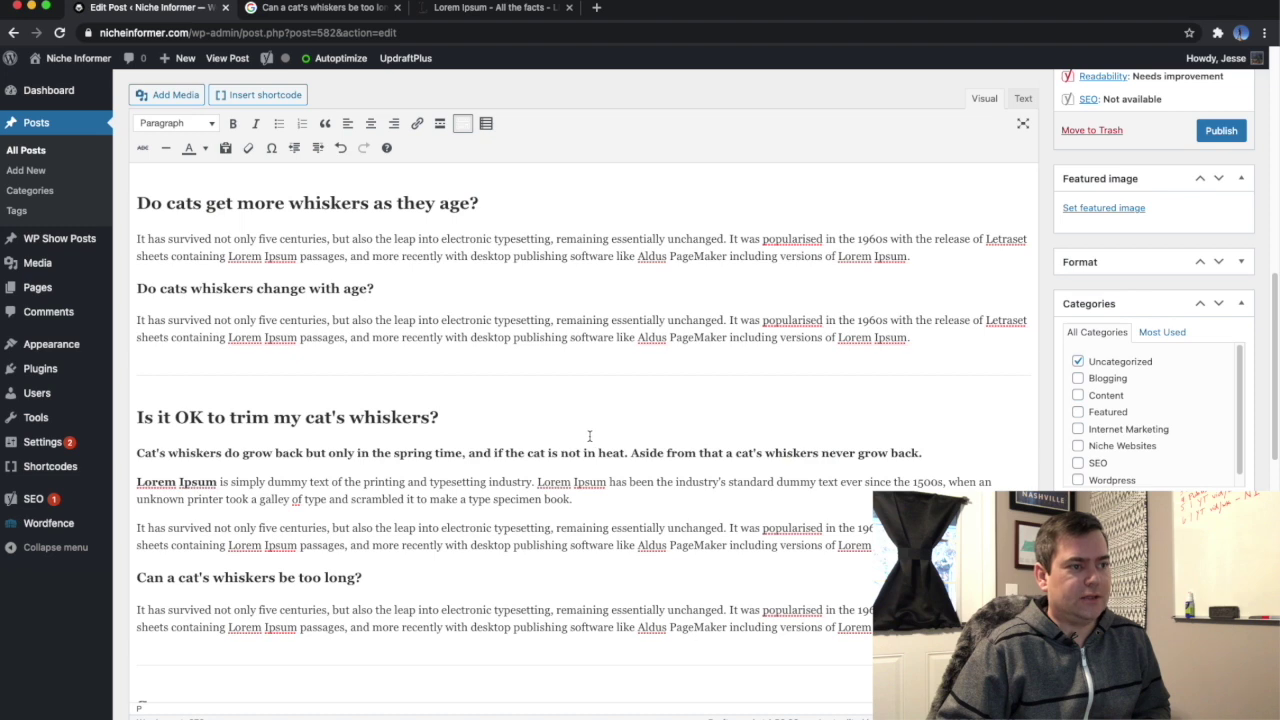
Save the post draft and open its preview, checking the rendered headings and text from the Summary section back to the title.
scroll(590, 437, down, 5)
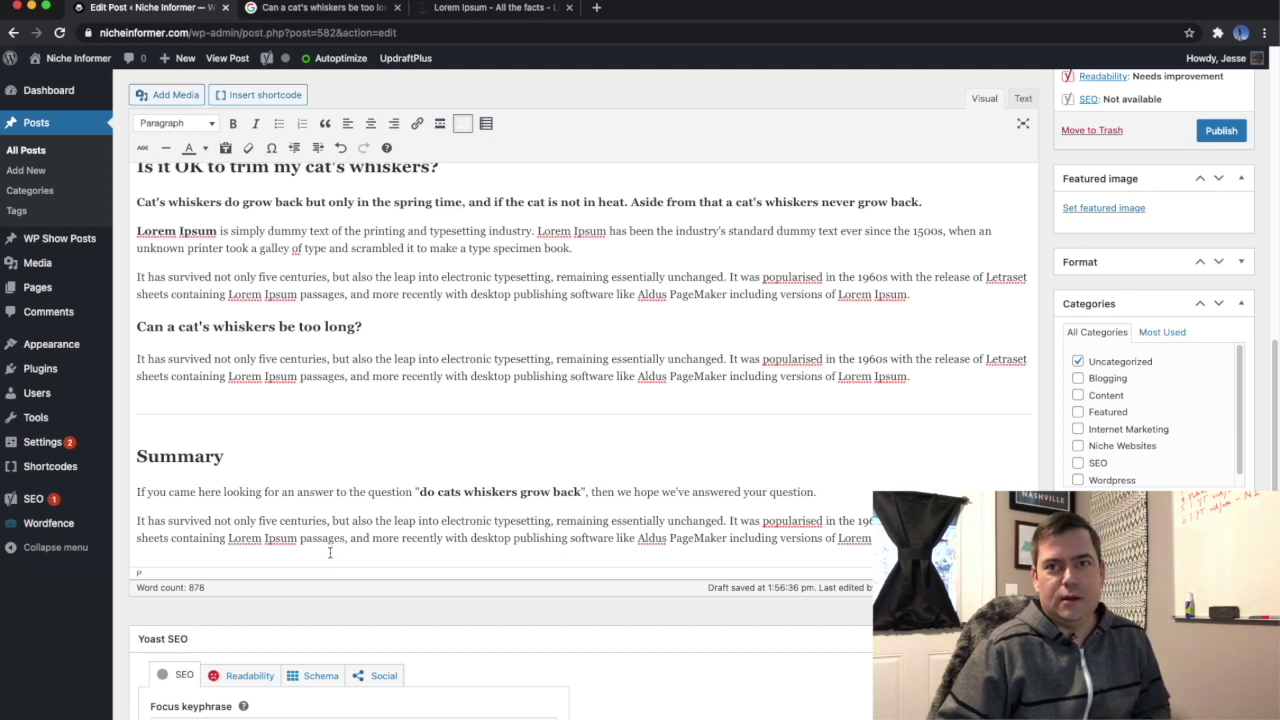
scroll(330, 552, up, 10)
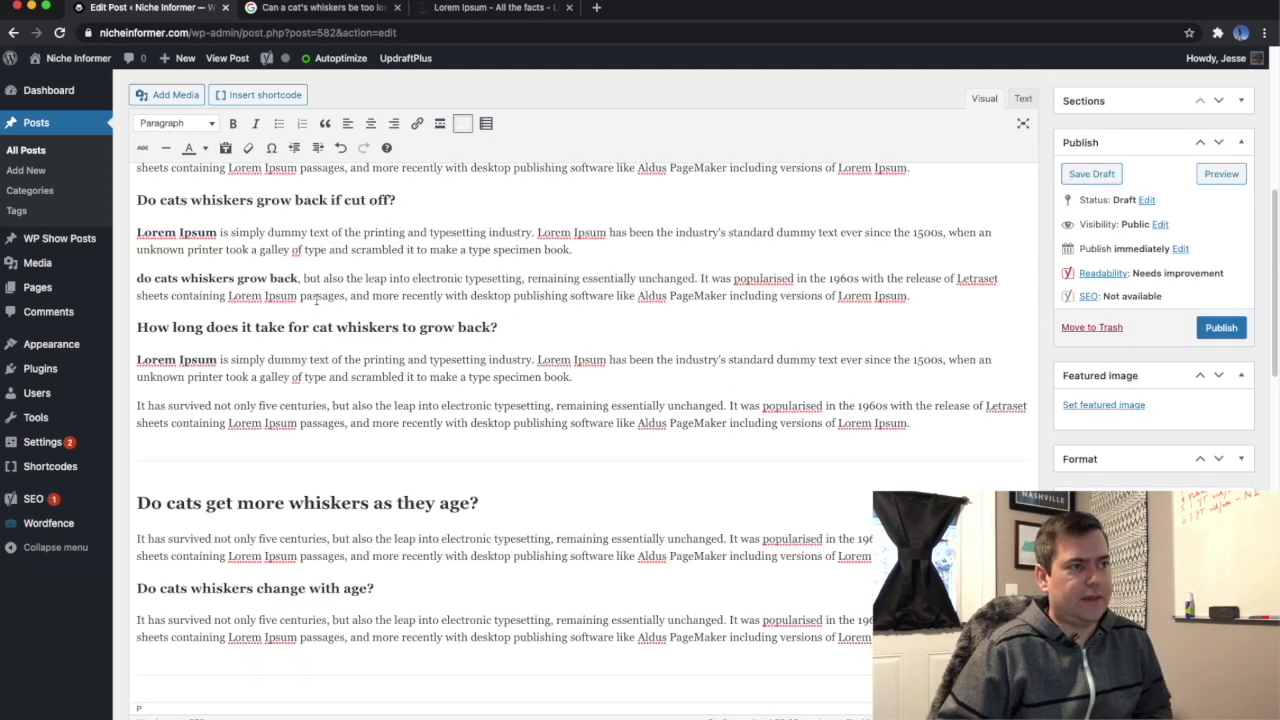
scroll(318, 300, up, 5)
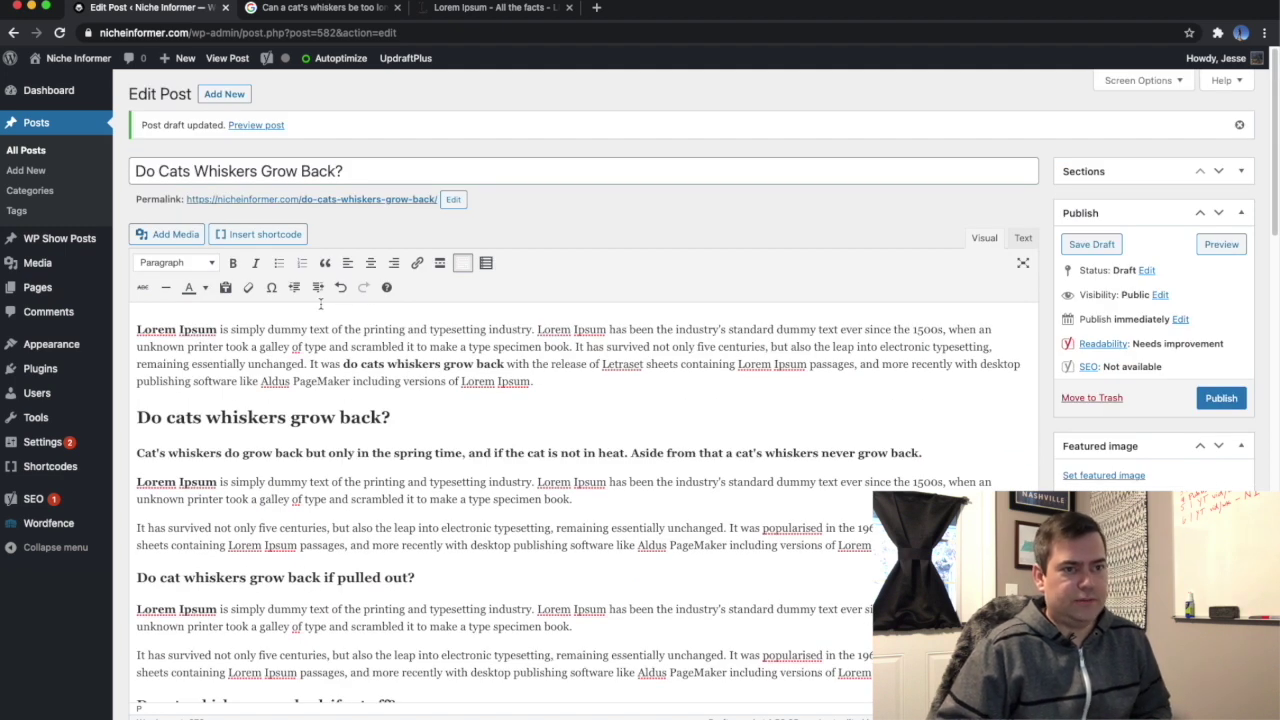
key(ctrl+s)
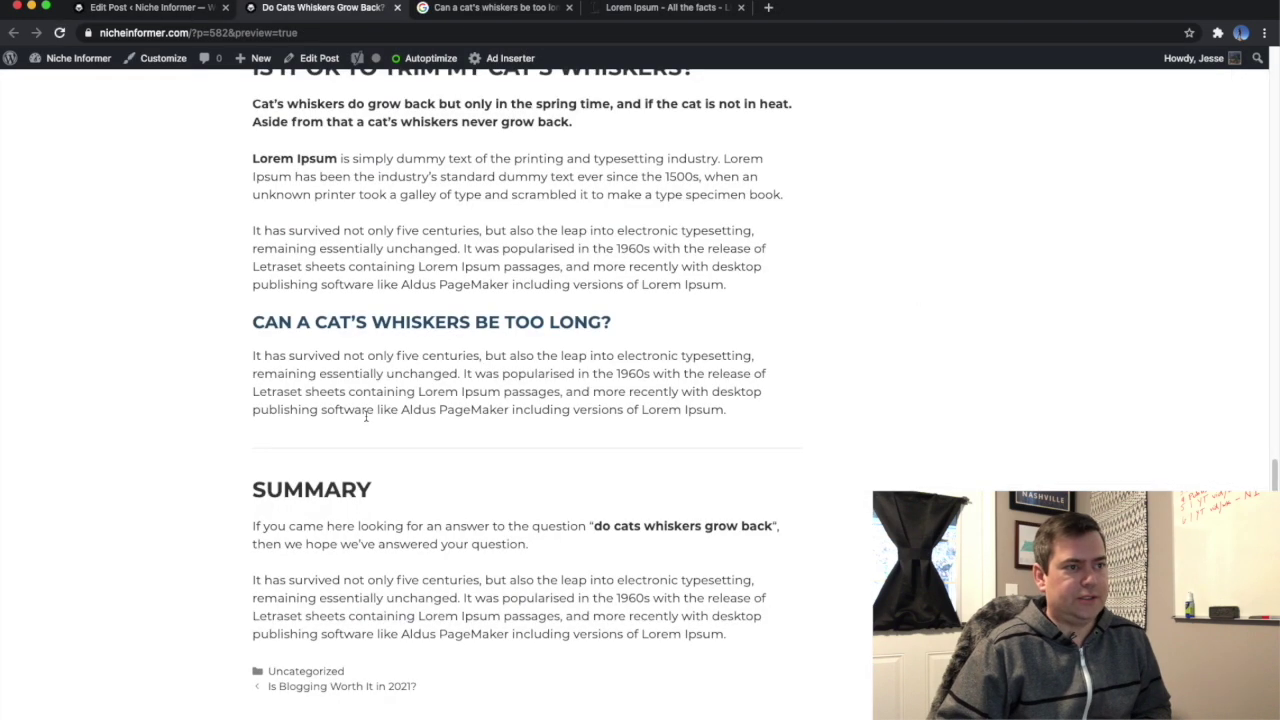
scroll(368, 417, up, 2)
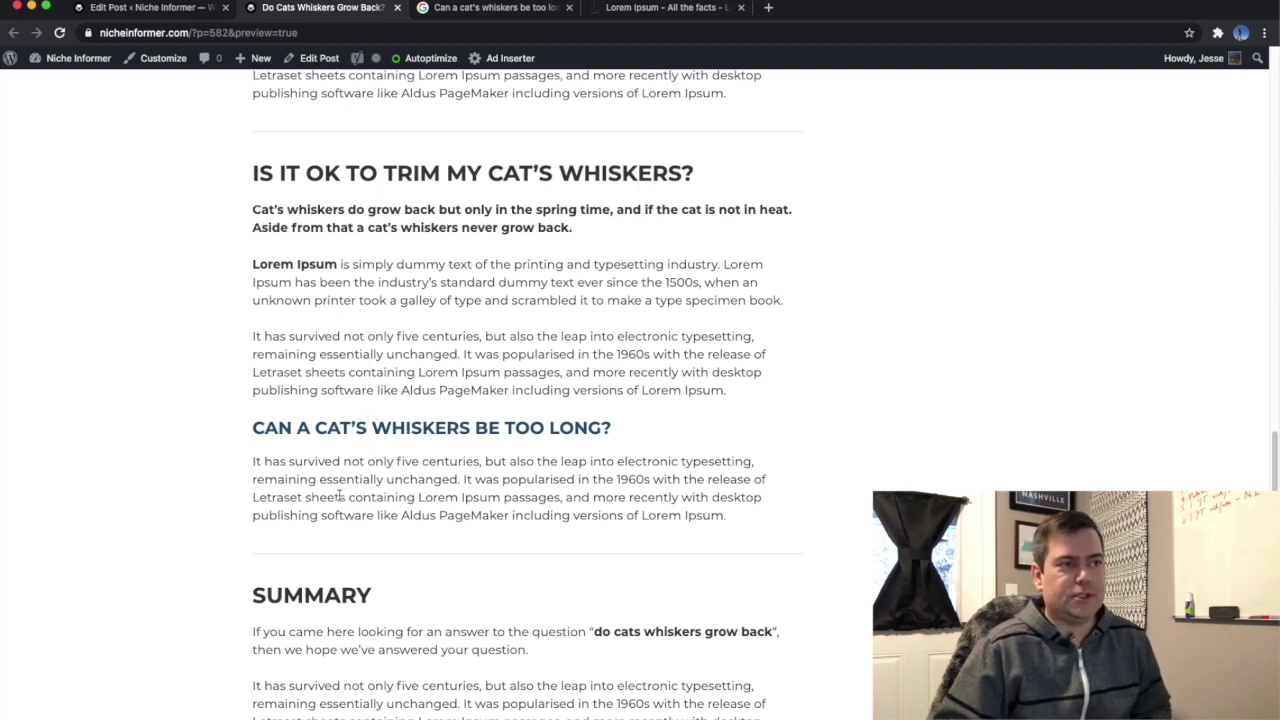
scroll(343, 494, down, 3)
scroll(346, 490, up, 15)
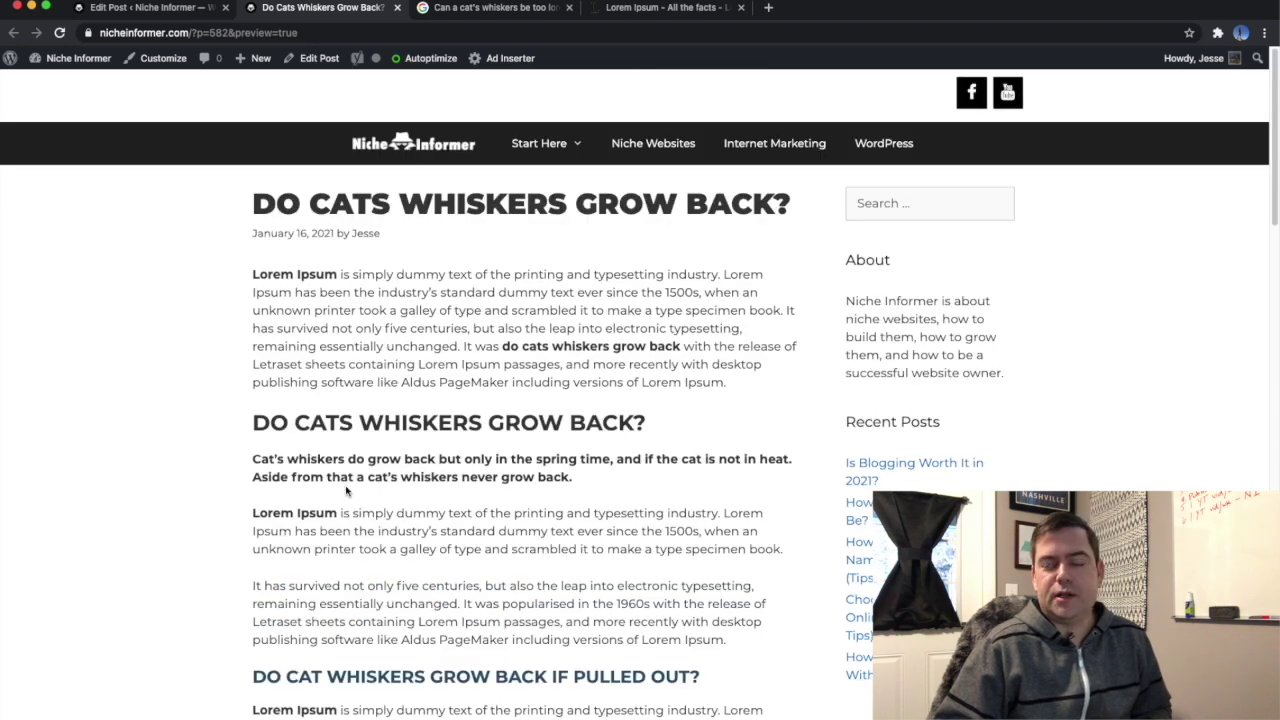